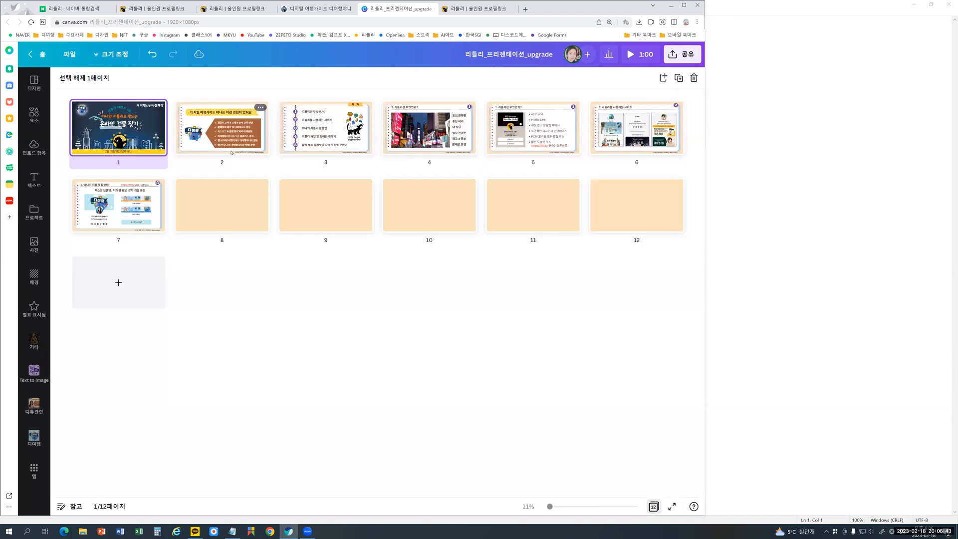
- Open pages 2, 3 and 4 of the presentation one after another from the page grid overview
double_click(231, 151)
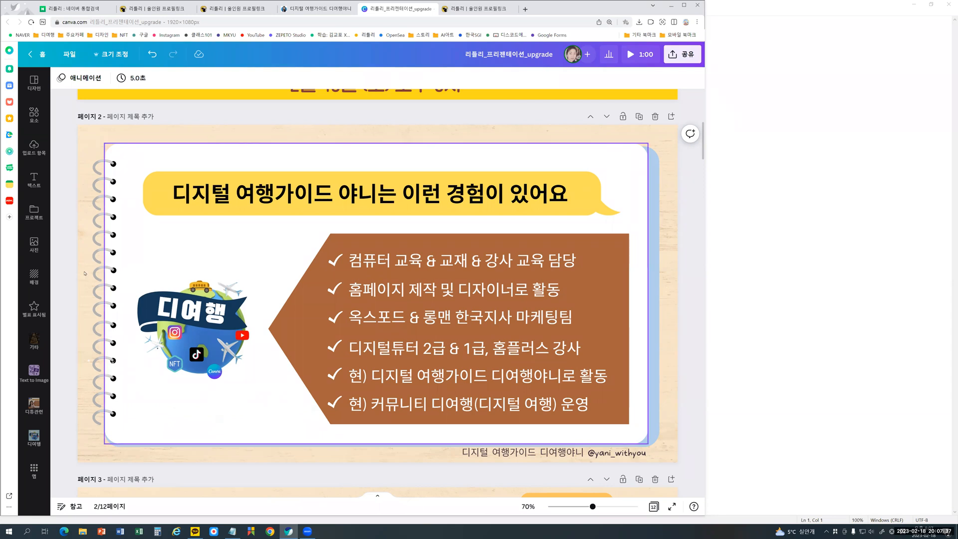
click(653, 506)
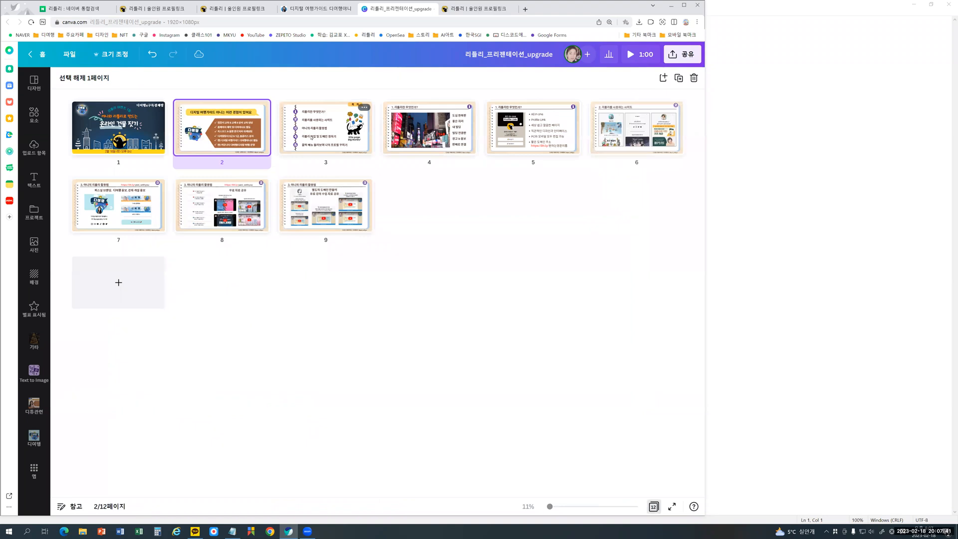
double_click(312, 137)
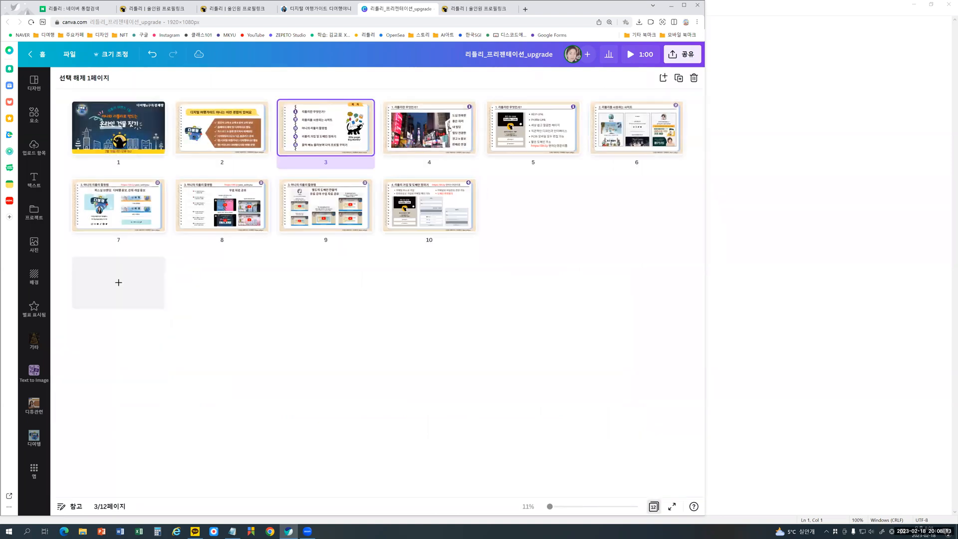
double_click(449, 128)
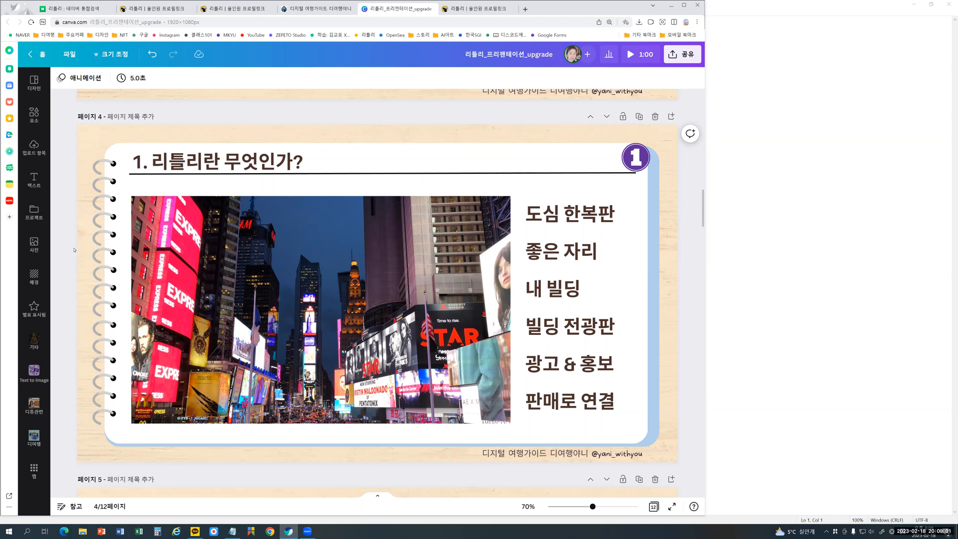
- Open page 5 of the presentation from the page grid and continue to page 6, "2. 리틀리를 사용하는 사이트"
click(652, 507)
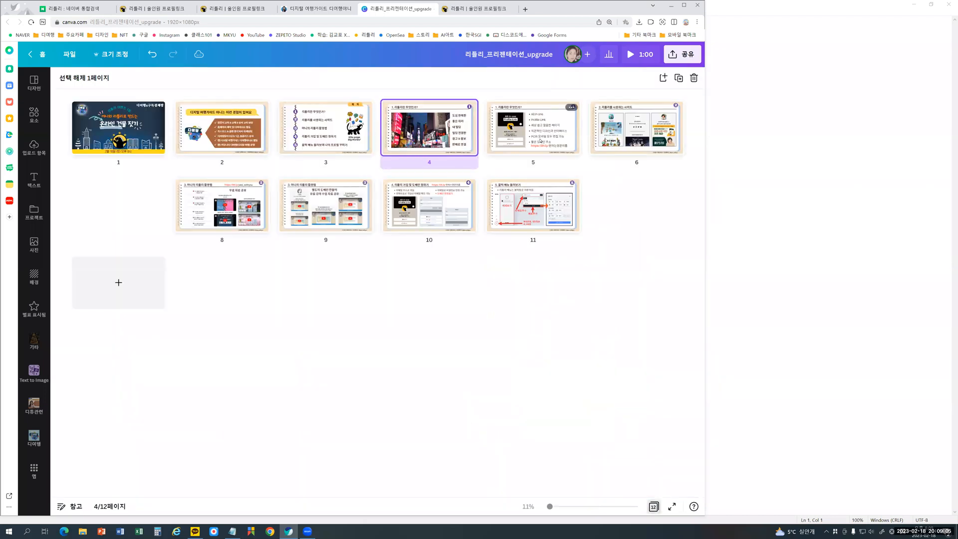
double_click(540, 142)
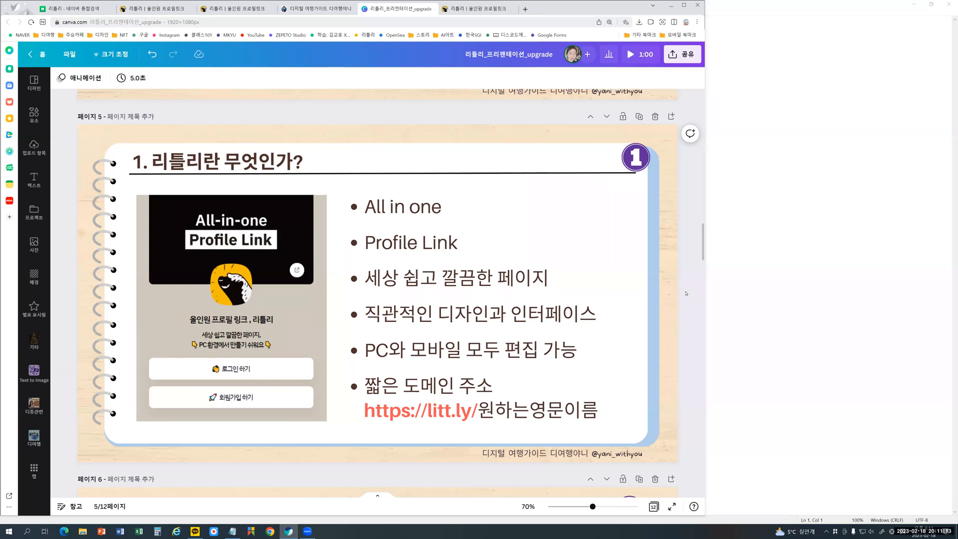
scroll(686, 293, down, 1)
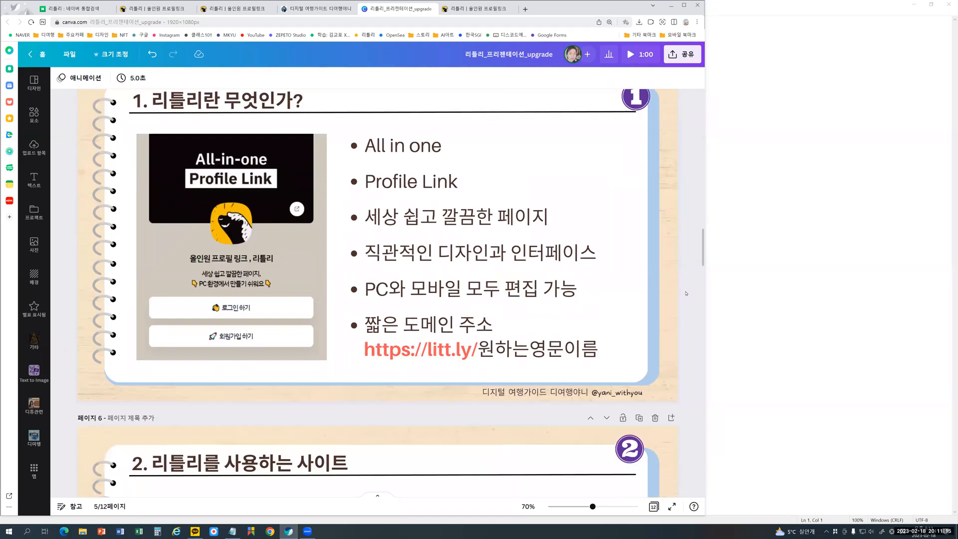
scroll(684, 299, down, 5)
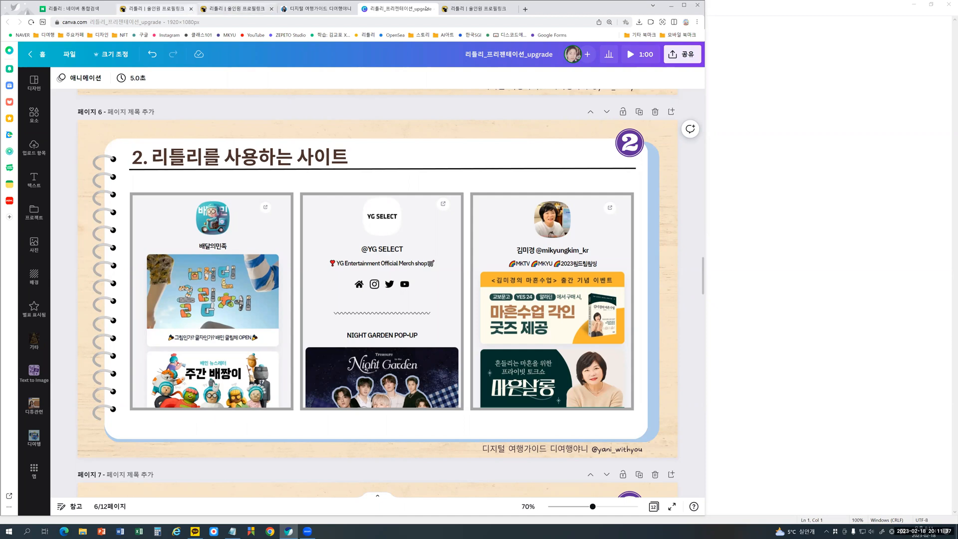
- Open the Naver home page in a new browser tab and search for "리틀리"
click(488, 9)
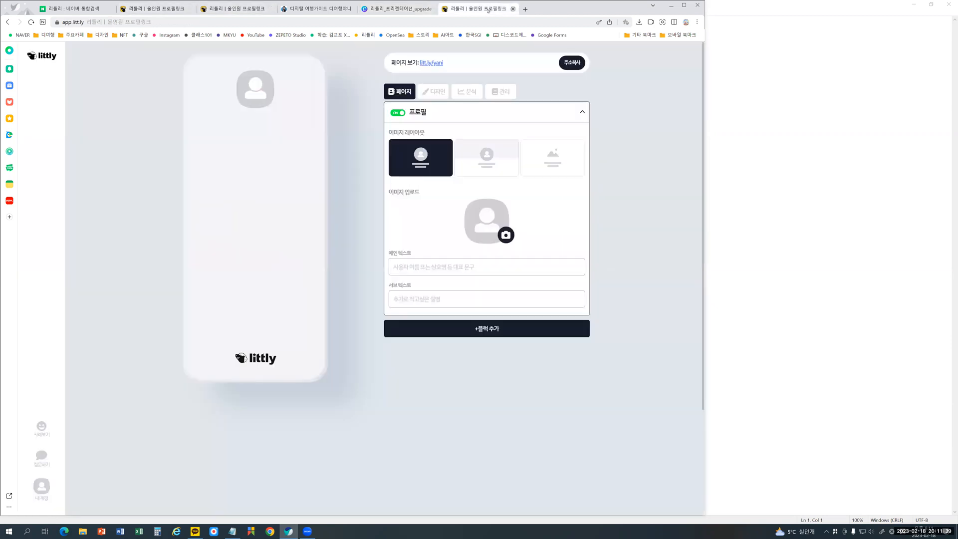
click(526, 10)
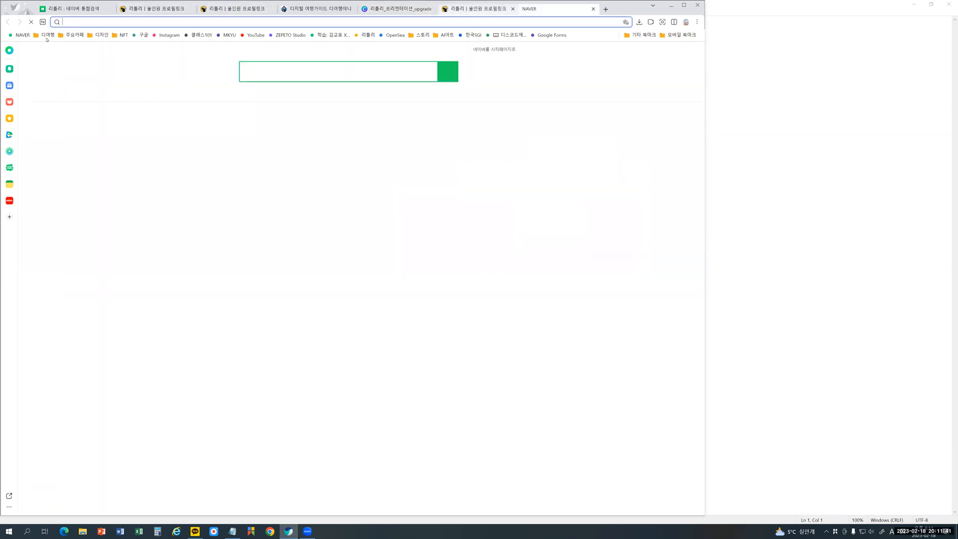
click(22, 35)
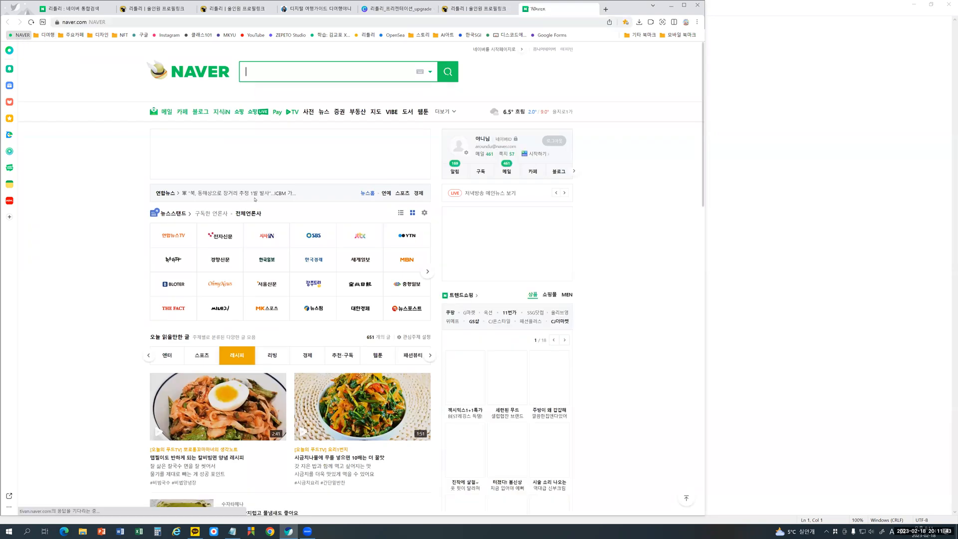
key(ctrl+plus)
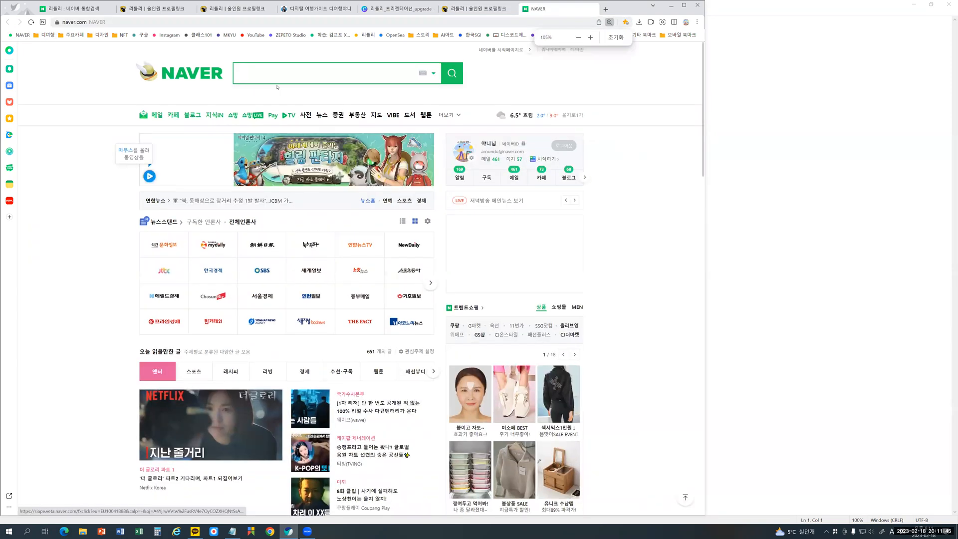
click(275, 71)
click(275, 72)
click(275, 72)
key(Hangul)
text(리틀리)
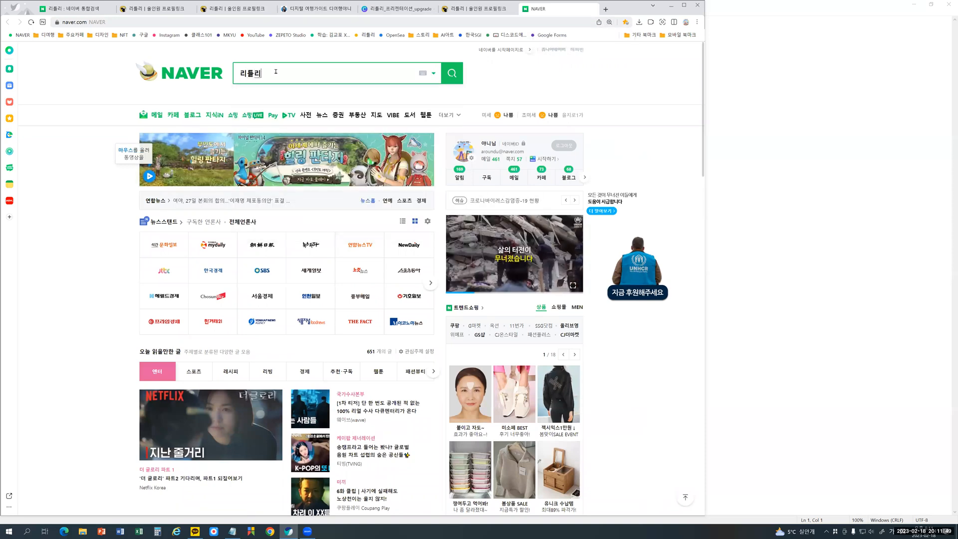
key(Return)
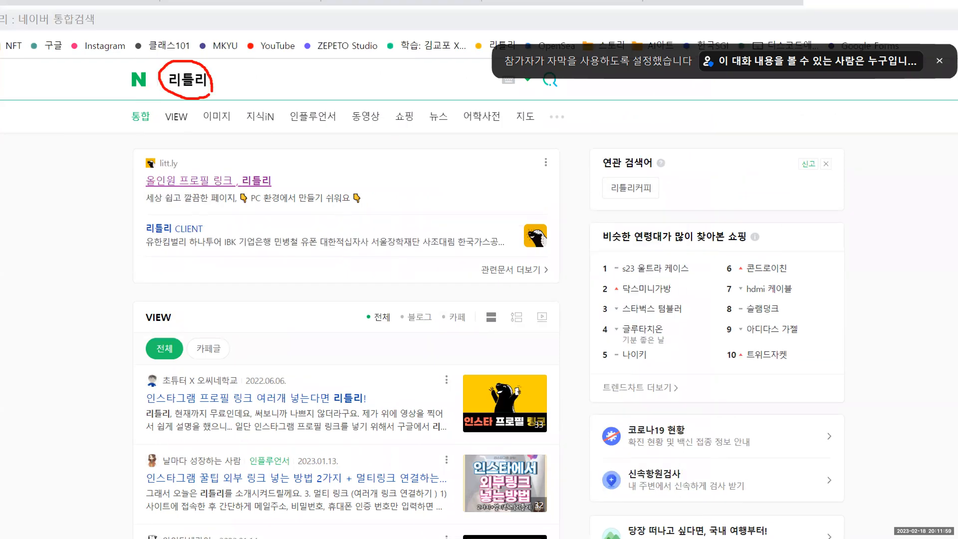
- Open the litt.ly site from the search results and examine its sign-up, customer example, product sale, inquiry and newsletter sections
mouse_move(290, 163)
mouse_down()
mouse_move(151, 129)
mouse_move(117, 153)
mouse_move(139, 212)
mouse_move(311, 235)
mouse_move(421, 192)
mouse_move(389, 160)
mouse_move(238, 142)
mouse_up()
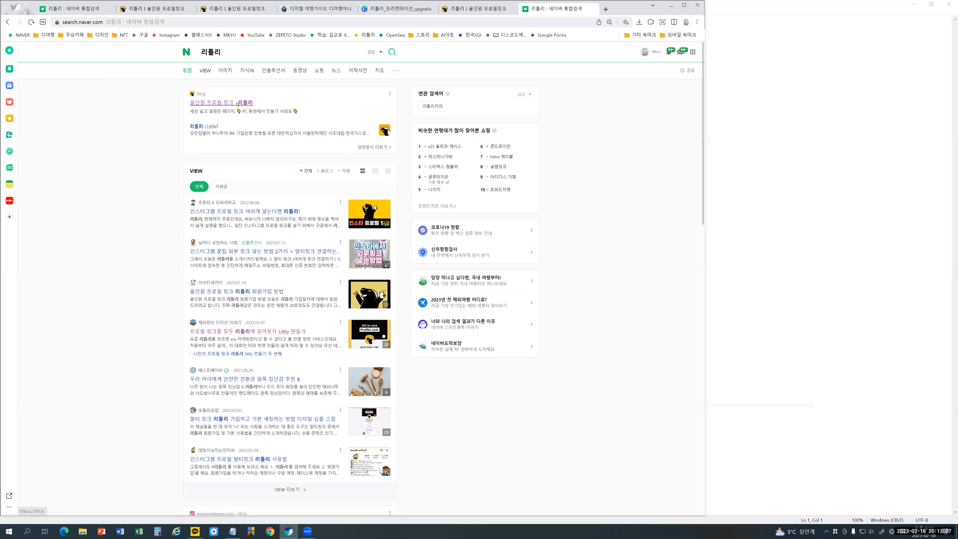
click(235, 132)
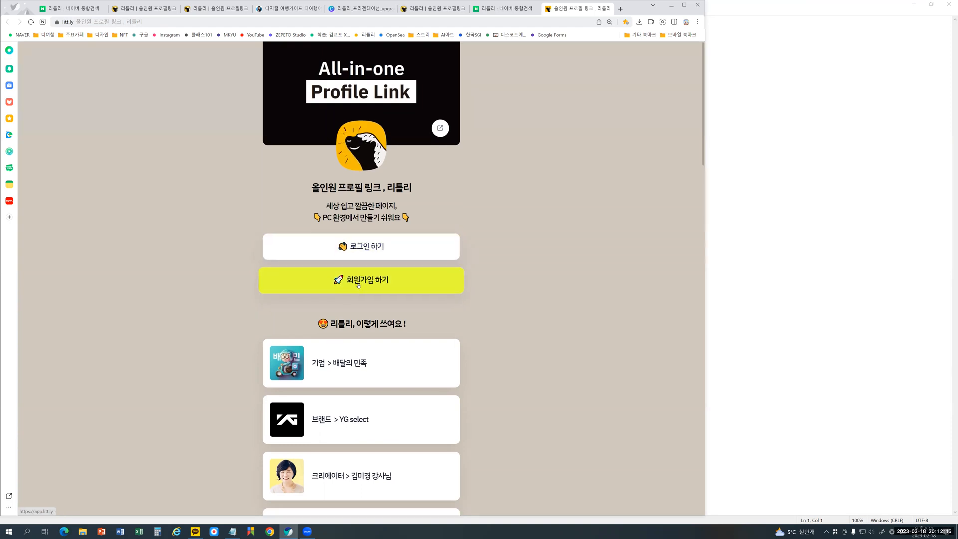
scroll(359, 286, down, 4)
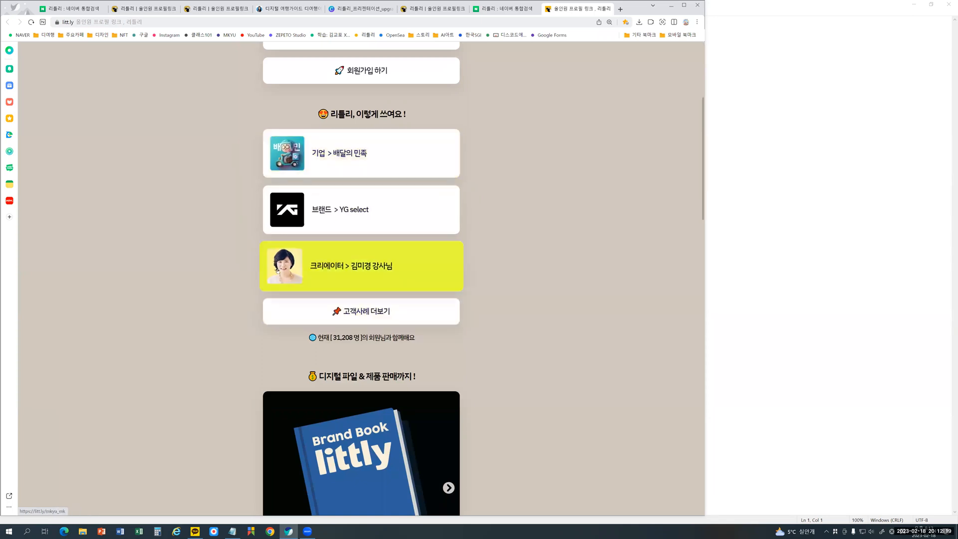
scroll(278, 271, down, 4)
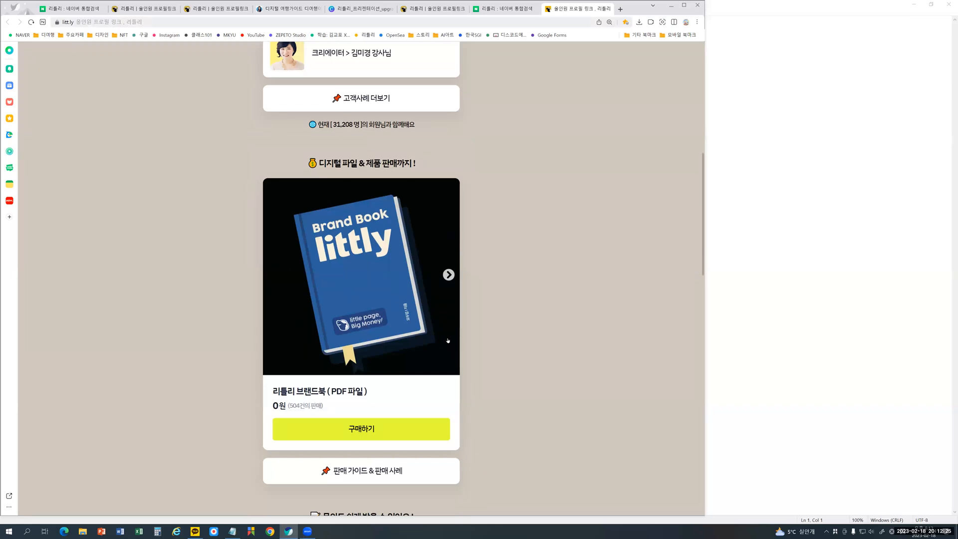
scroll(448, 340, down, 4)
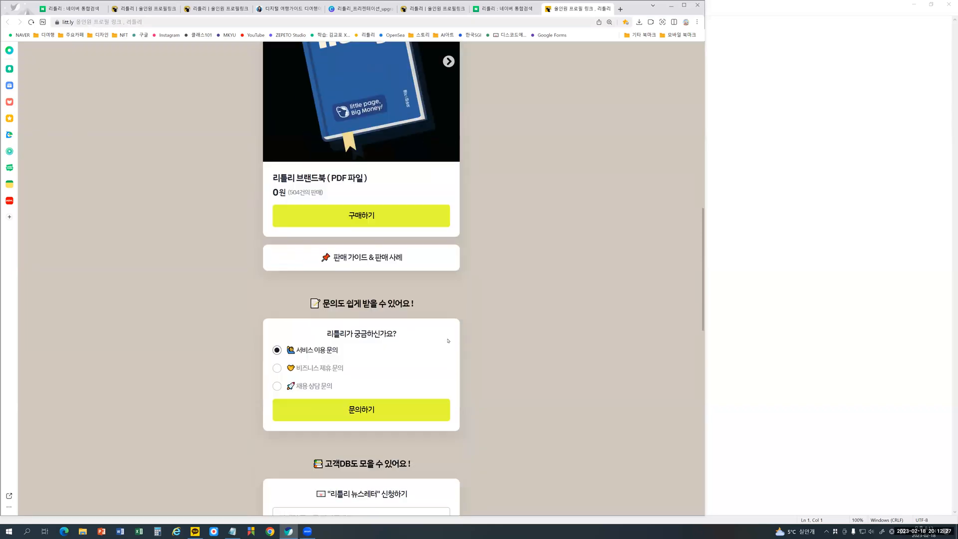
scroll(447, 341, down, 4)
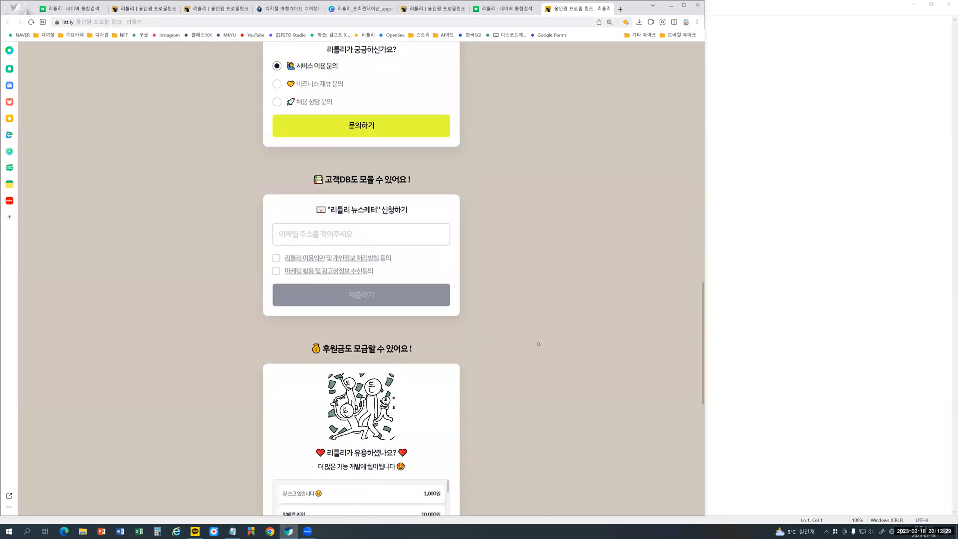
scroll(538, 343, up, 17)
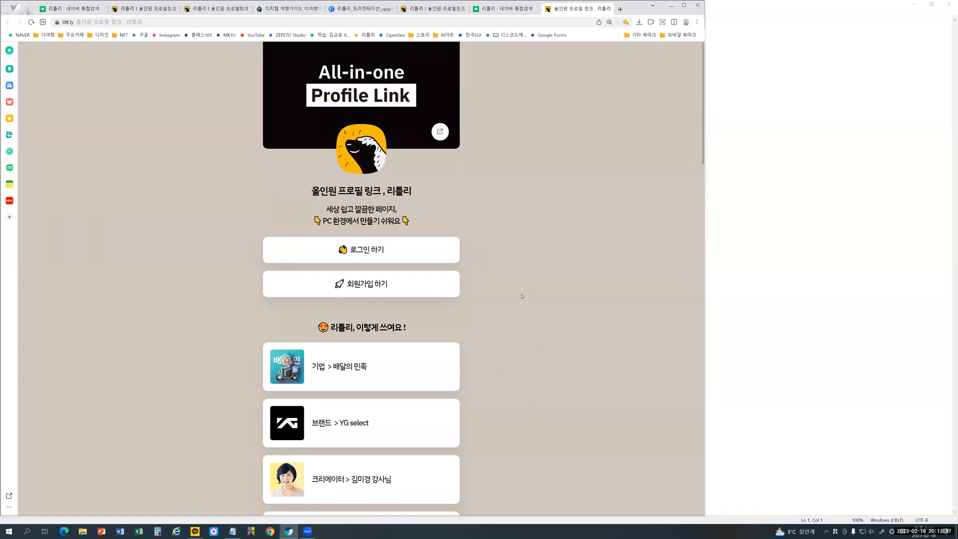
- Open the 배달의민족 example page, view its linked 배민 글림체 page and return to the example
scroll(349, 249, down, 3)
click(335, 225)
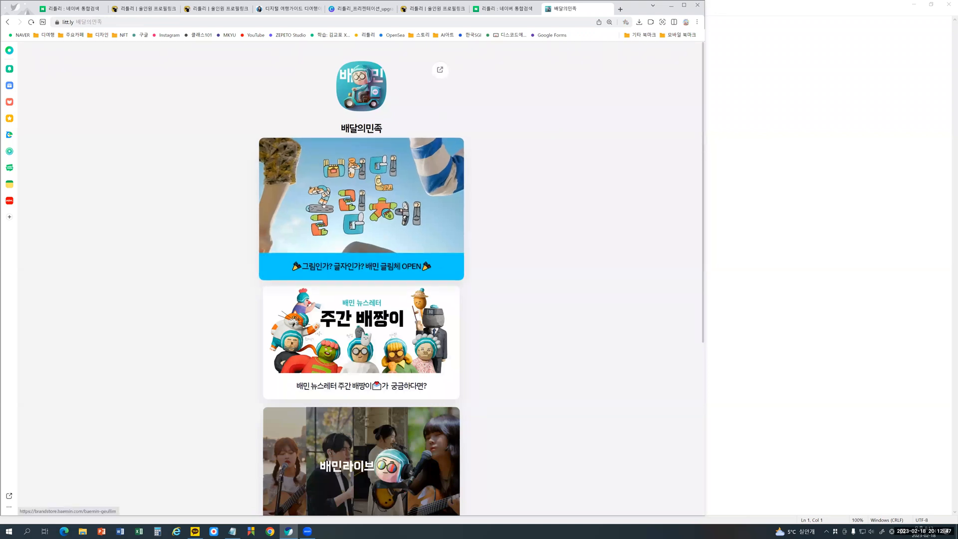
click(371, 196)
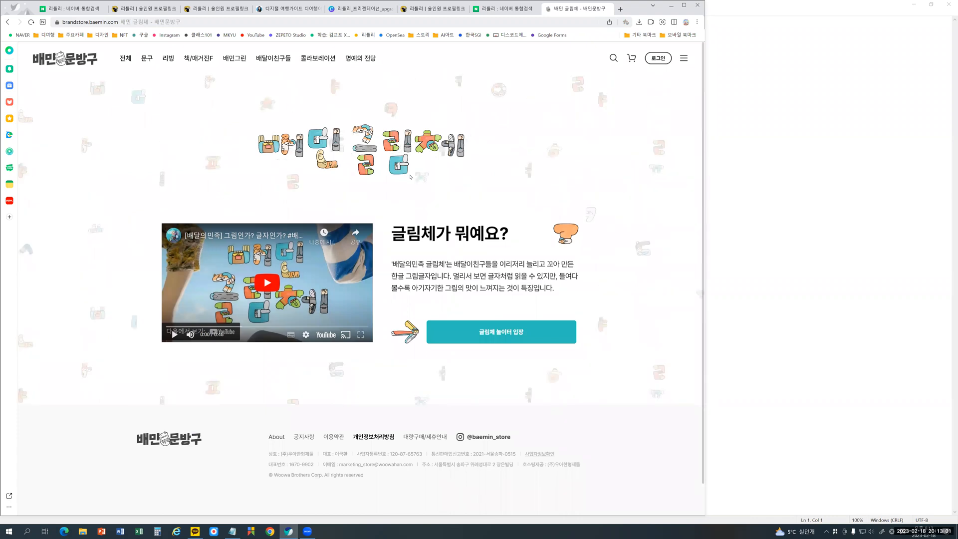
key(alt+Left)
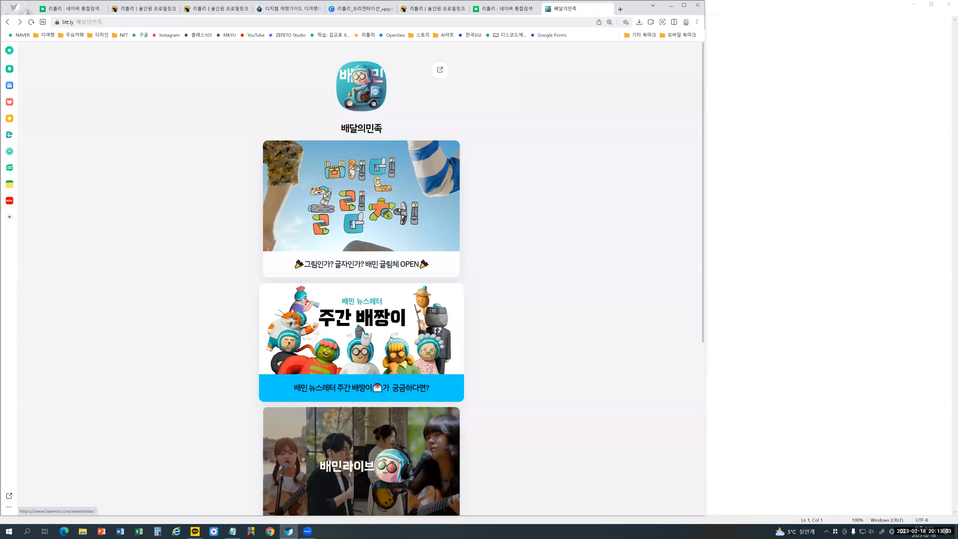
- View the linked 주간 배짱이 newsletter page, examine the rest of the 배달의민족 profile, and return to the littly landing page
click(390, 338)
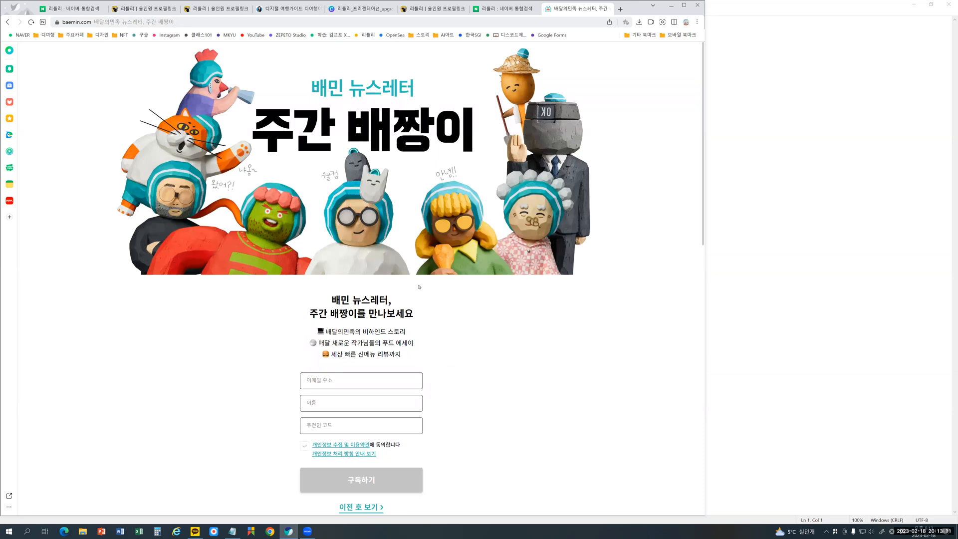
key(alt+Left)
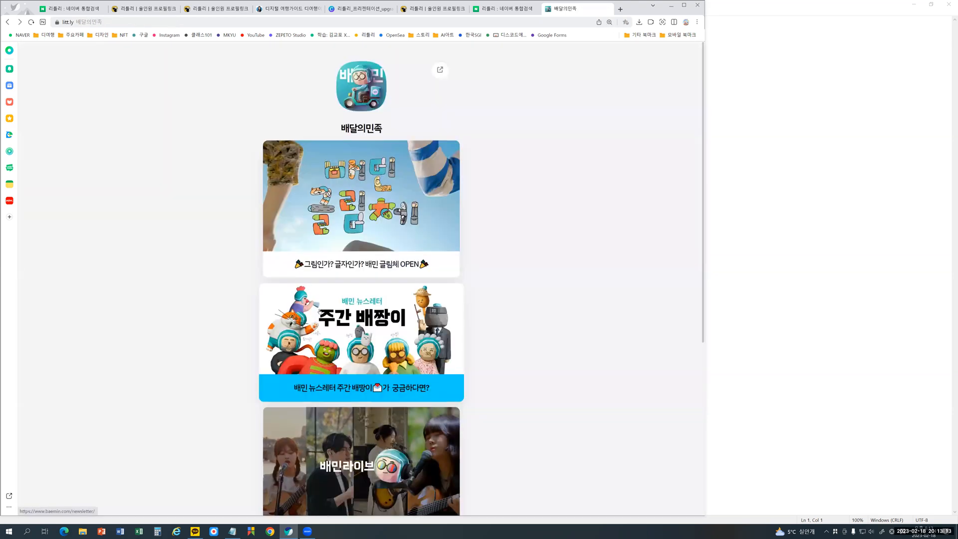
scroll(320, 257, down, 4)
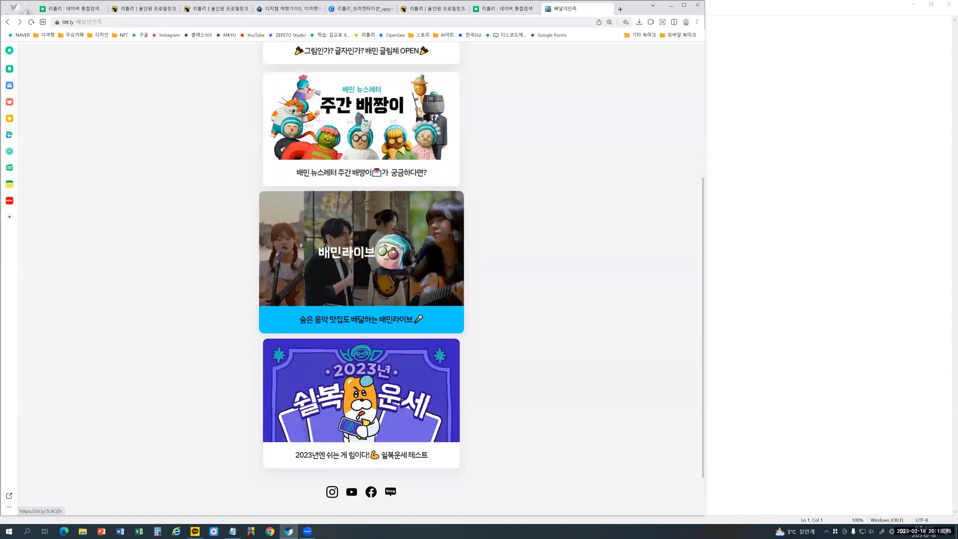
scroll(366, 309, down, 1)
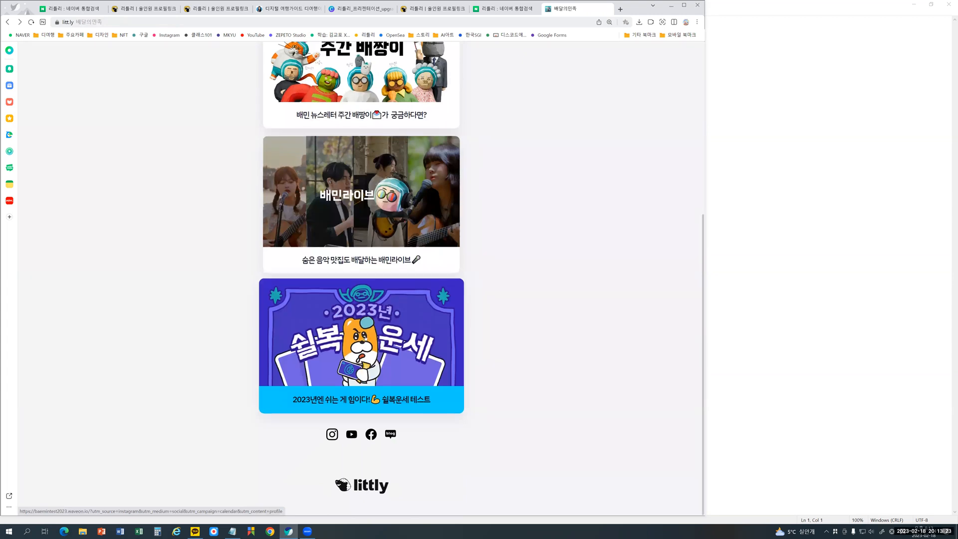
scroll(365, 336, up, 5)
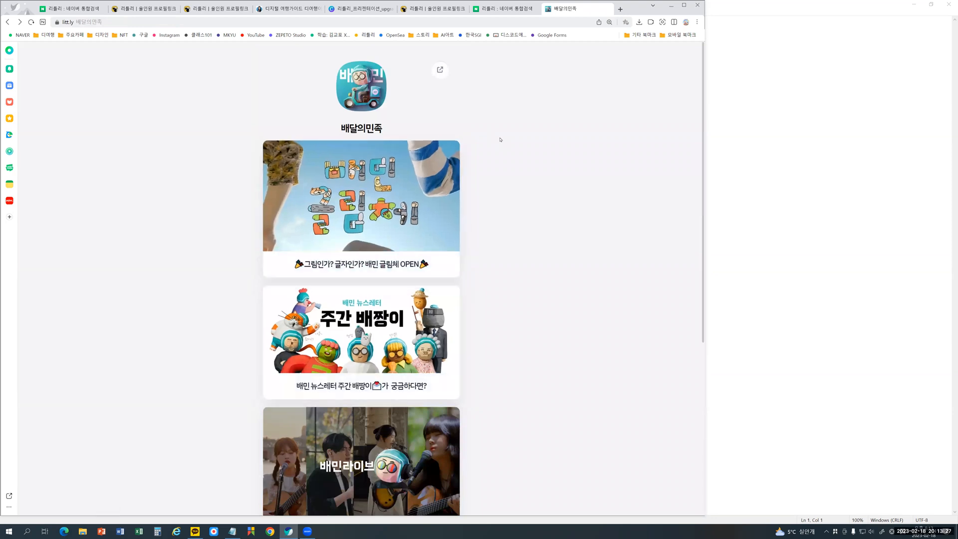
key(alt+Left)
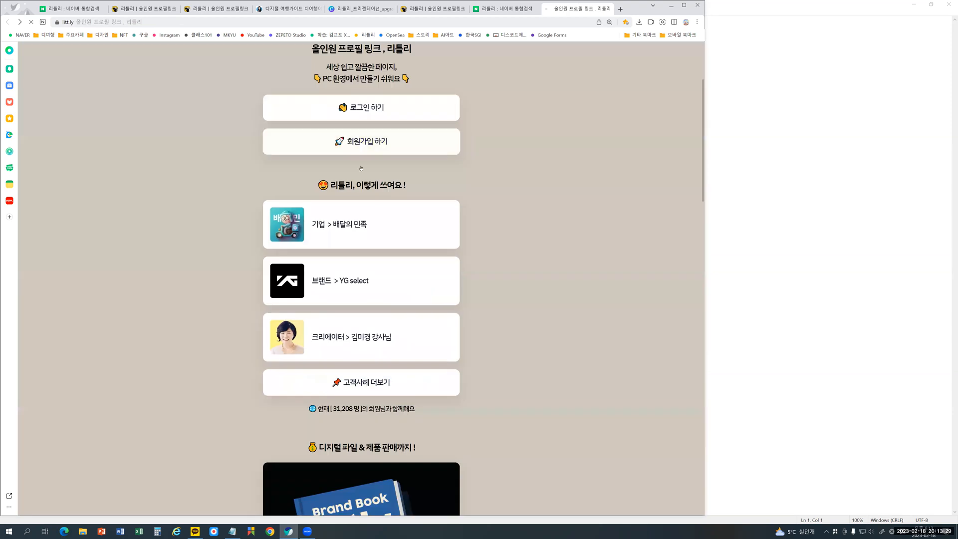
- Open the YG select example page and browse its NIGHT GARDEN POP-UP image carousel through to the NOTICE slide
click(355, 288)
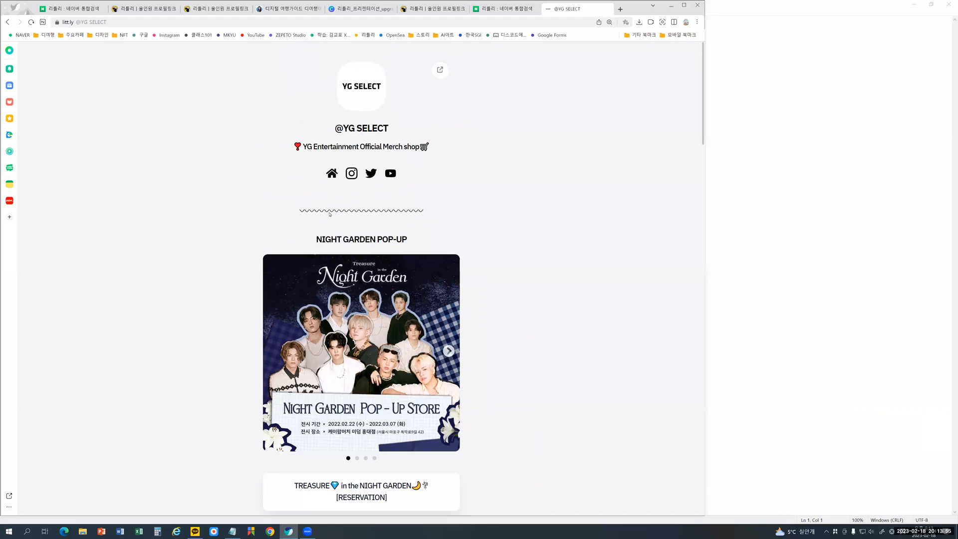
scroll(329, 214, down, 2)
scroll(328, 214, down, 2)
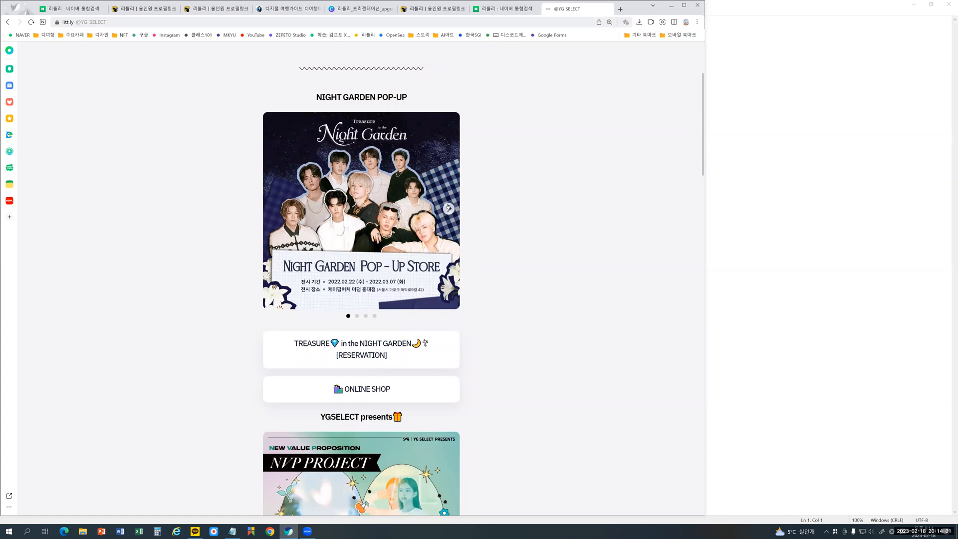
click(448, 208)
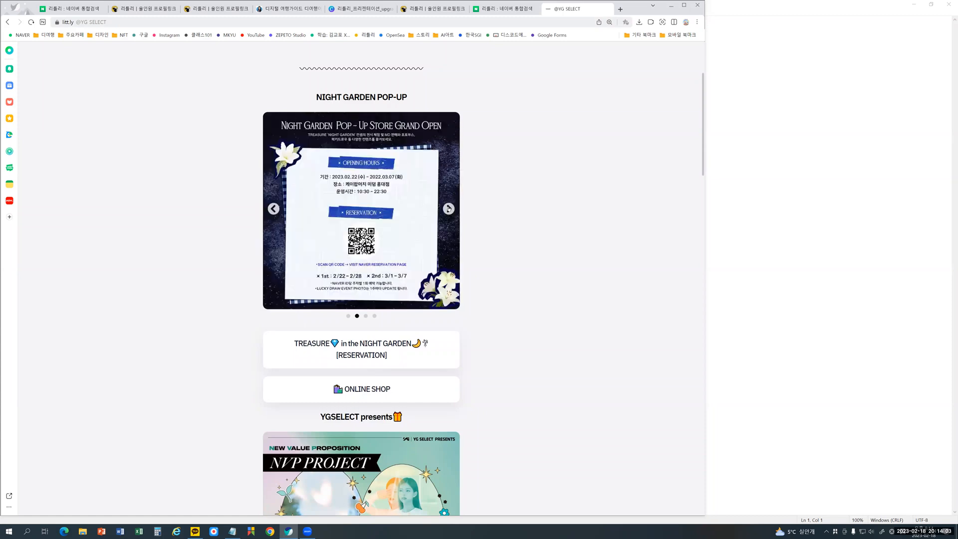
click(448, 208)
click(449, 208)
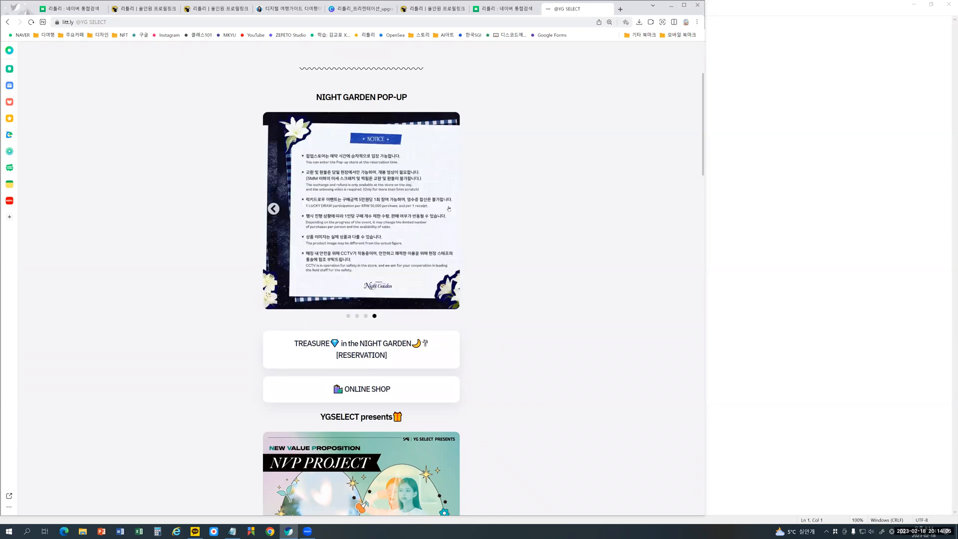
key(ctrl+plus)
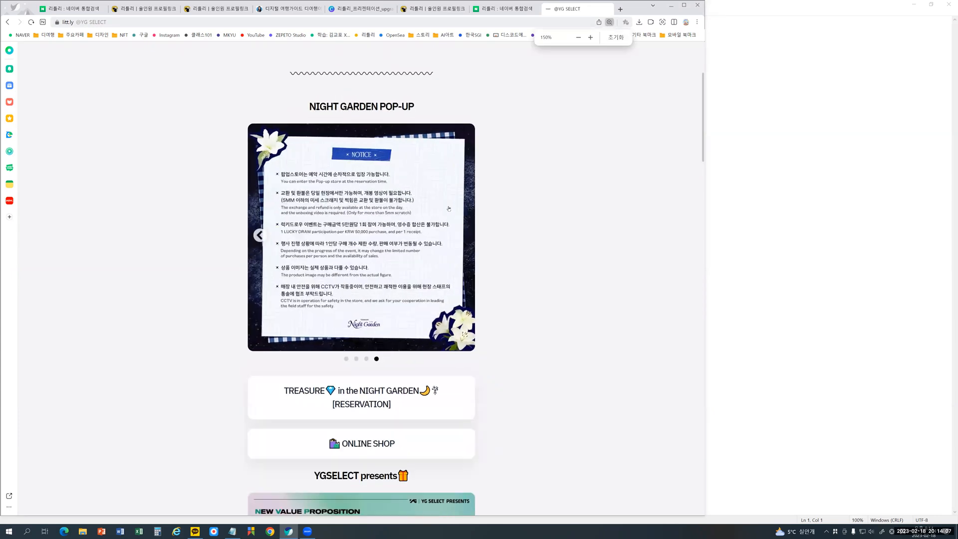
- Enlarge the YG SELECT page and browse the NIGHT GARDEN POP-UP carousel back to its first slide
key(ctrl+plus)
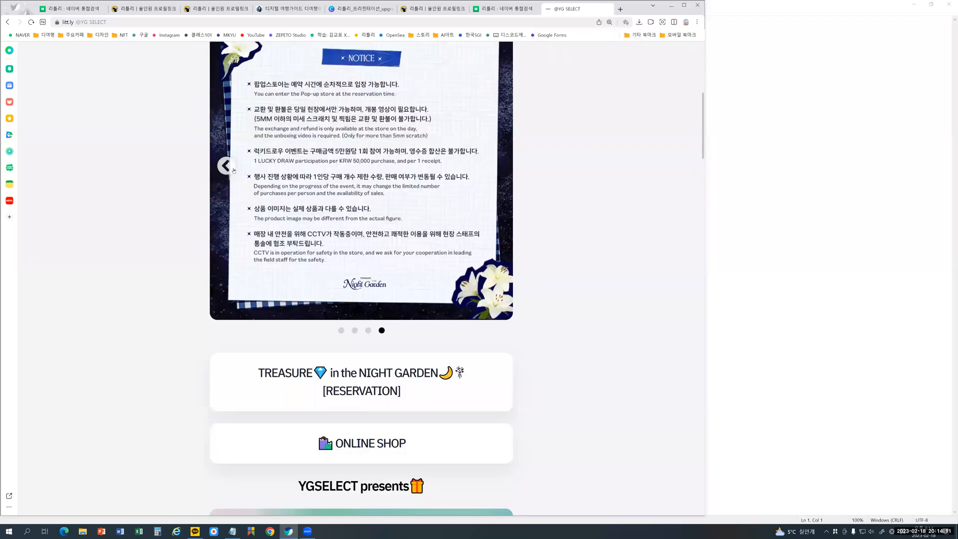
scroll(230, 209, up, 1)
click(226, 237)
click(226, 241)
click(226, 242)
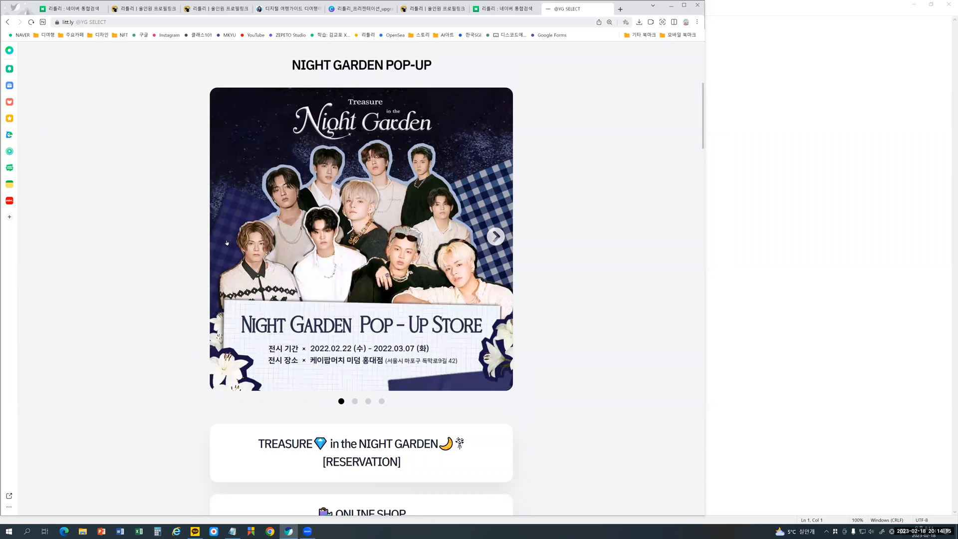
click(495, 237)
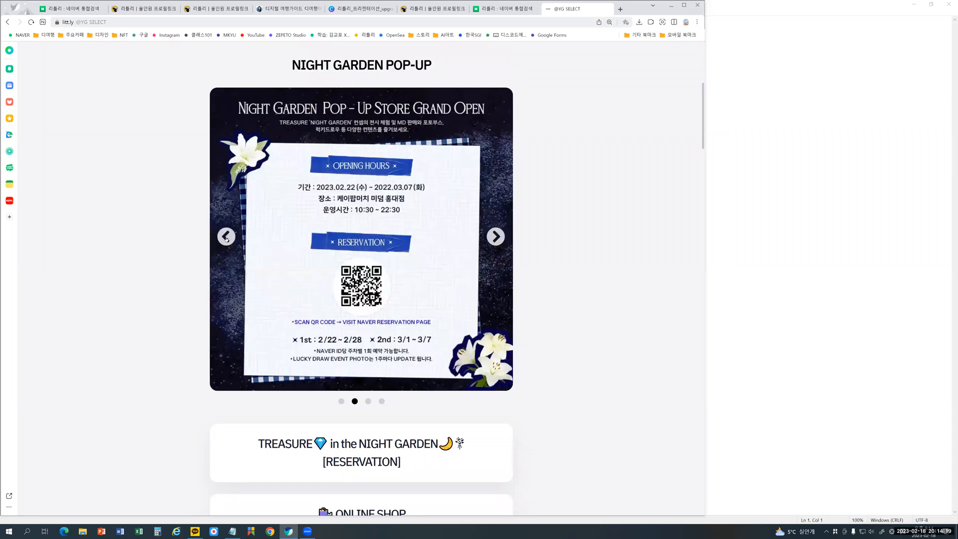
click(226, 236)
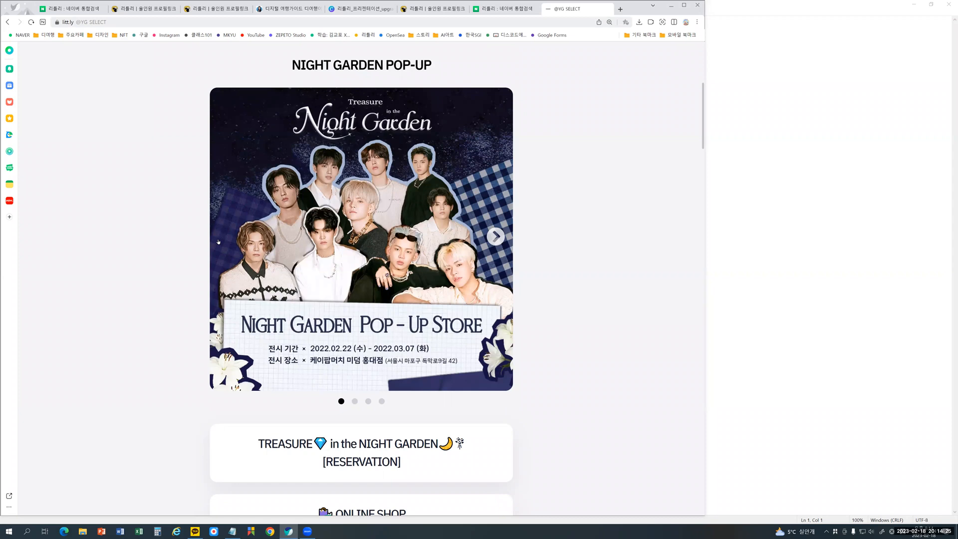
- View the reservation and ONLINE SHOP links, and browse the NVP PROJECT product slides under YGSELECT presents
scroll(217, 241, down, 4)
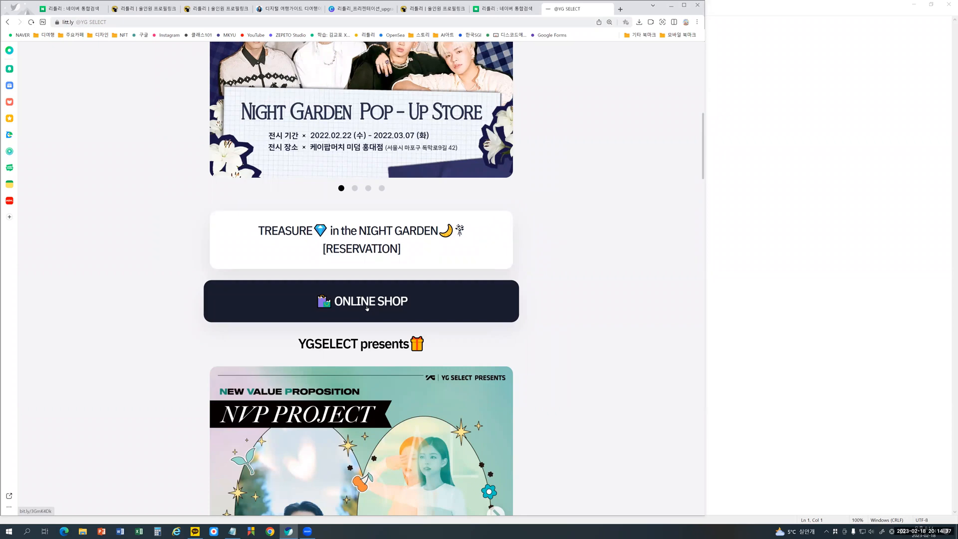
scroll(350, 349, down, 1)
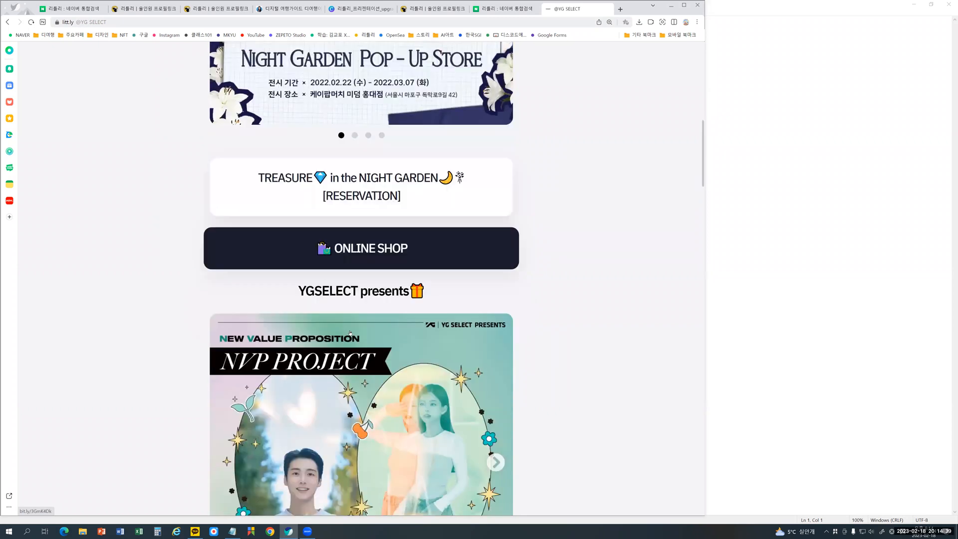
scroll(336, 243, down, 2)
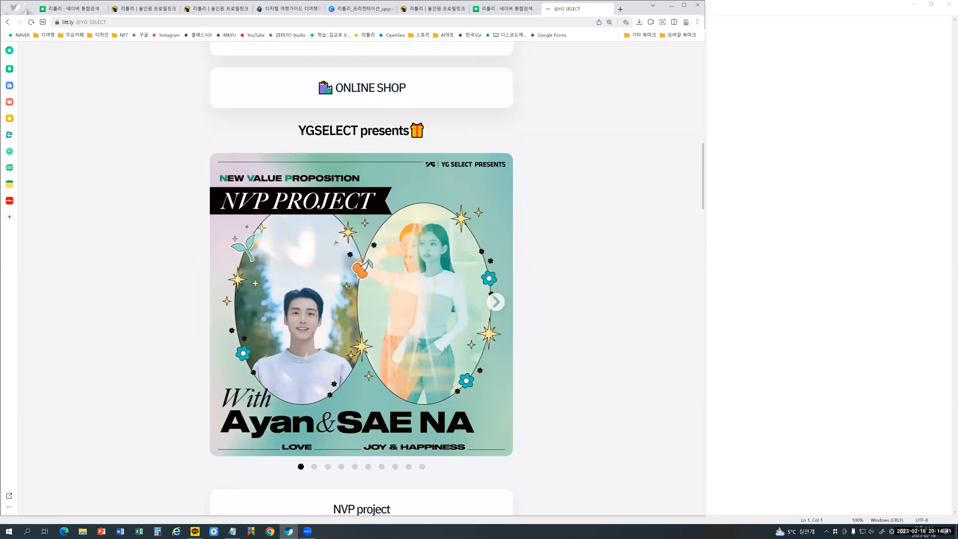
click(328, 467)
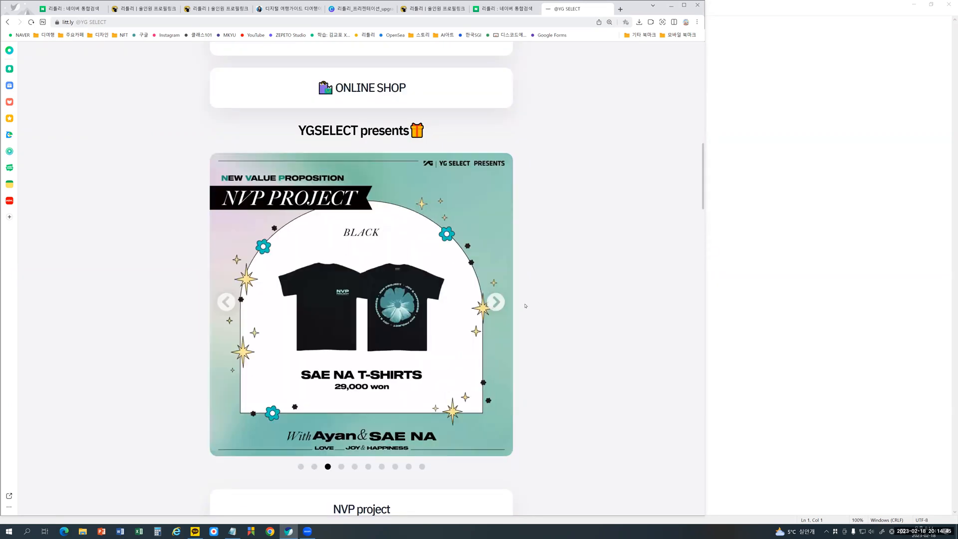
click(496, 301)
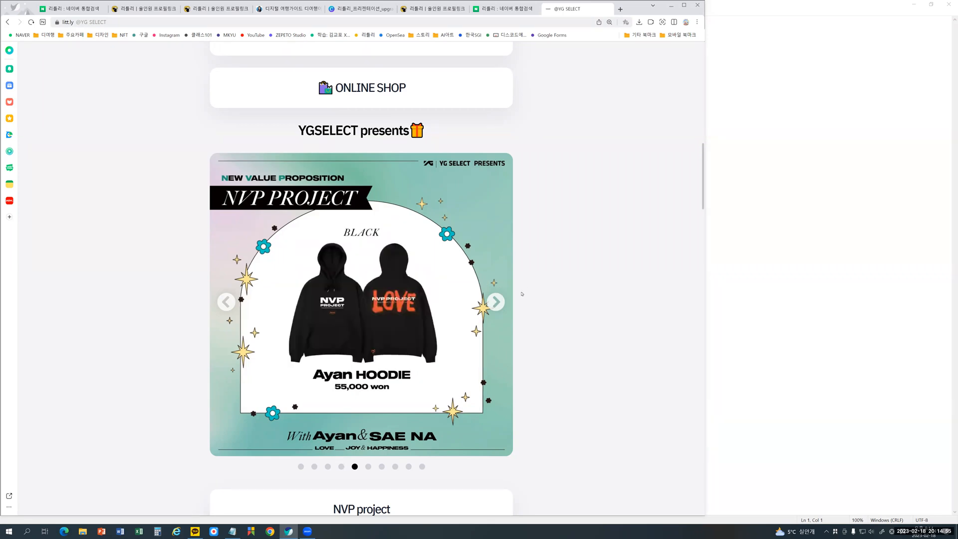
- Examine the YG SELECT store and app download links further down the profile, and return to the littly landing page
scroll(522, 293, down, 8)
scroll(521, 294, down, 5)
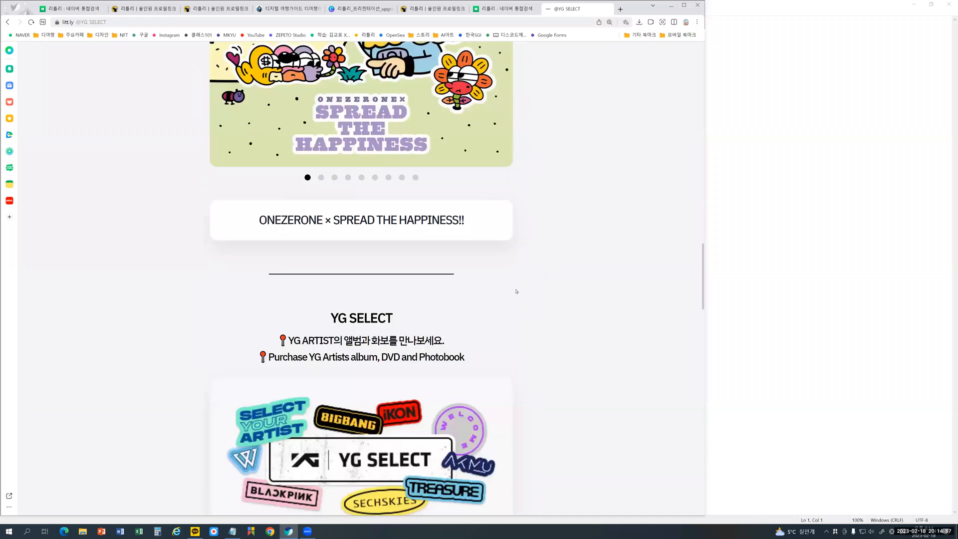
scroll(517, 291, down, 4)
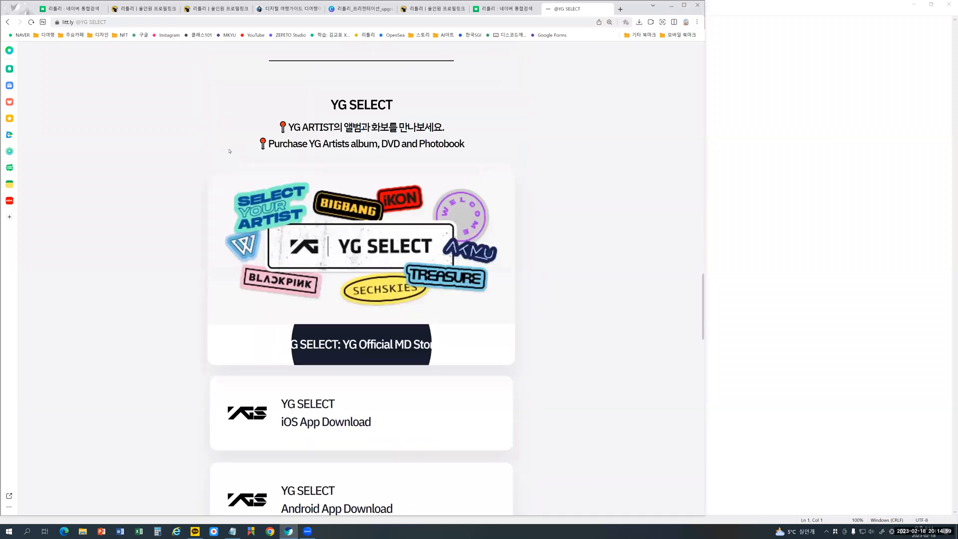
key(alt+Left)
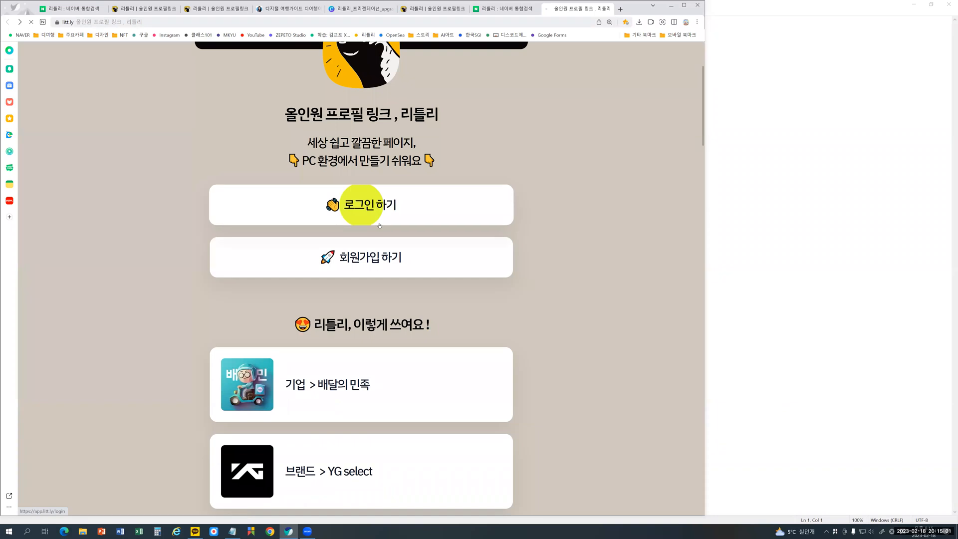
- Open the 크리에이터 example page from the landing page and highlight the profile's handle and its MKTV, MKYU tagline
scroll(370, 308, down, 1)
scroll(370, 308, down, 3)
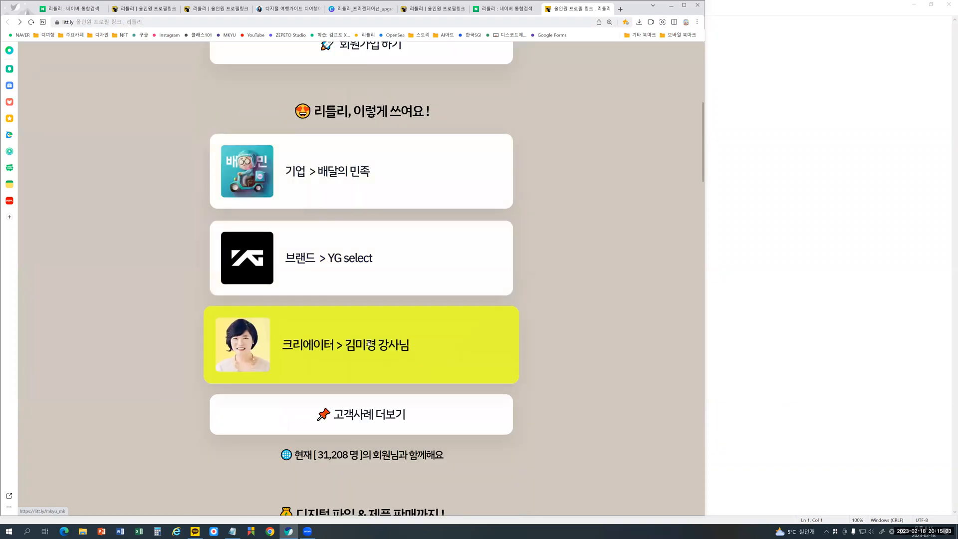
click(368, 344)
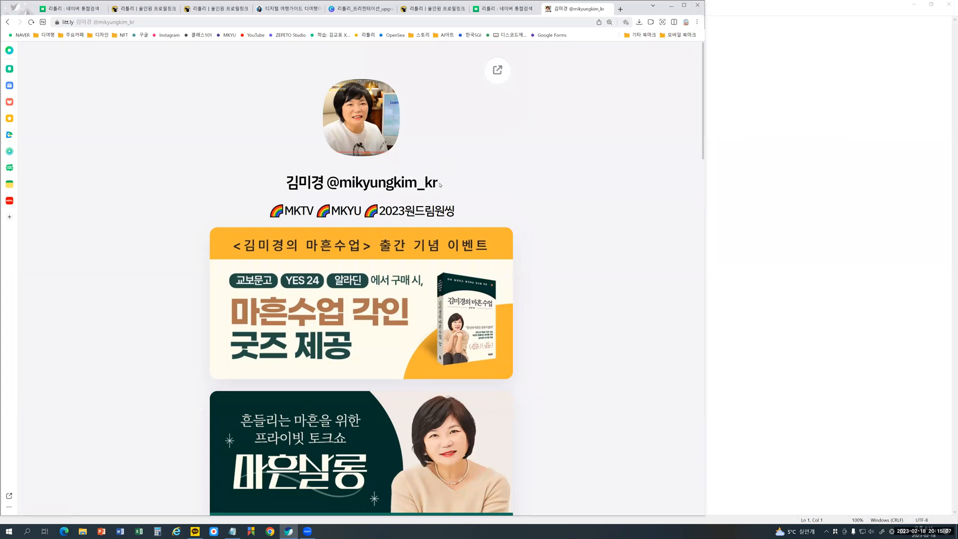
drag(439, 183, 327, 183)
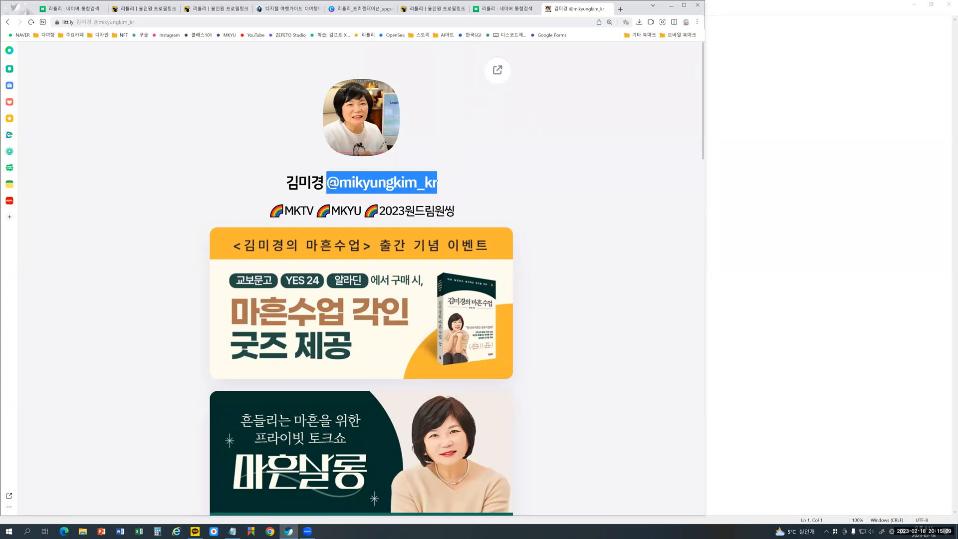
drag(479, 211, 269, 211)
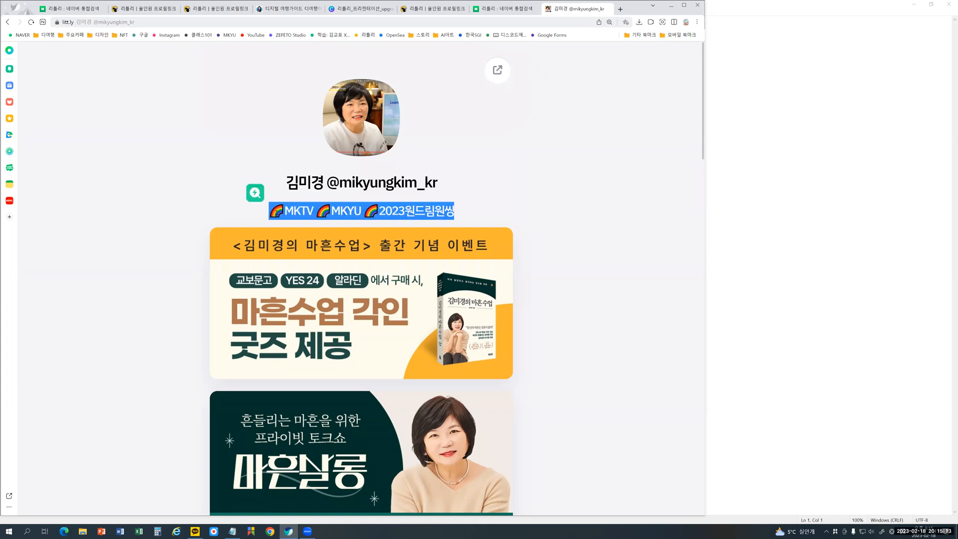
click(525, 214)
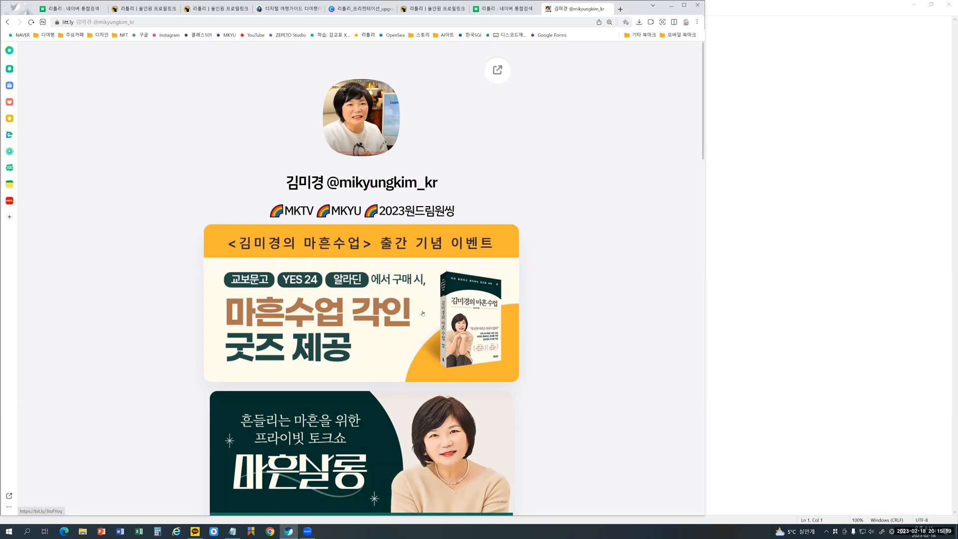
- Examine the creator profile's event banners, 굿짹 challenge links and MKYU course section, and return to the littly landing page
scroll(422, 312, down, 4)
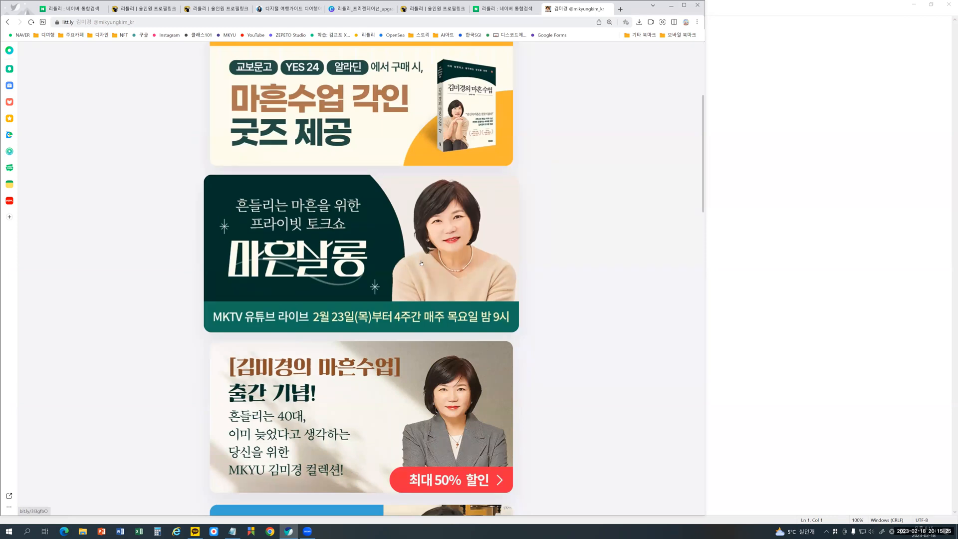
scroll(421, 263, down, 3)
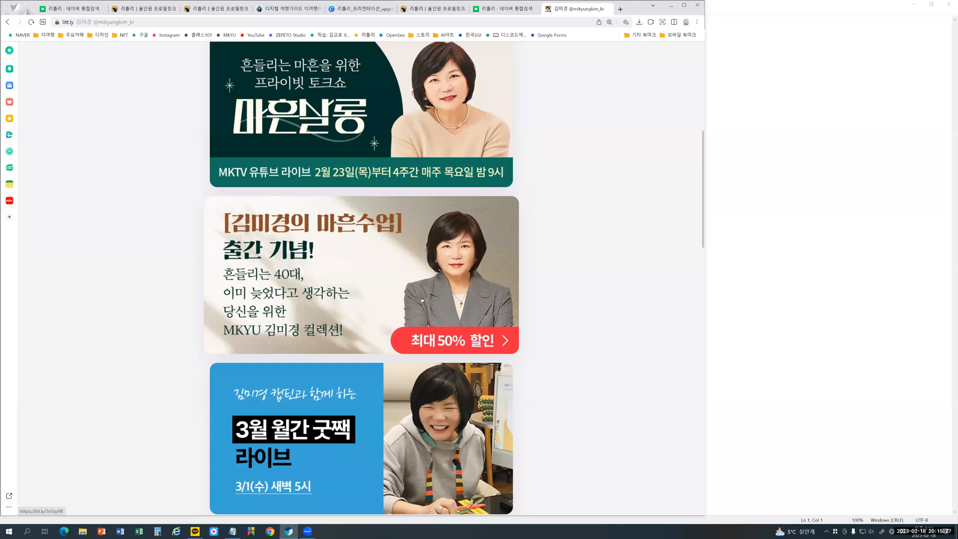
scroll(413, 306, down, 4)
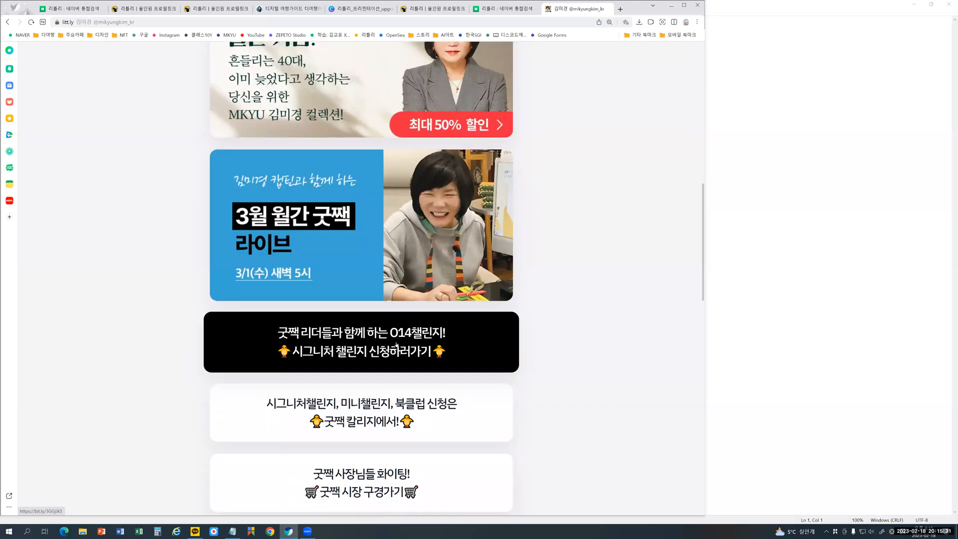
scroll(393, 257, down, 2)
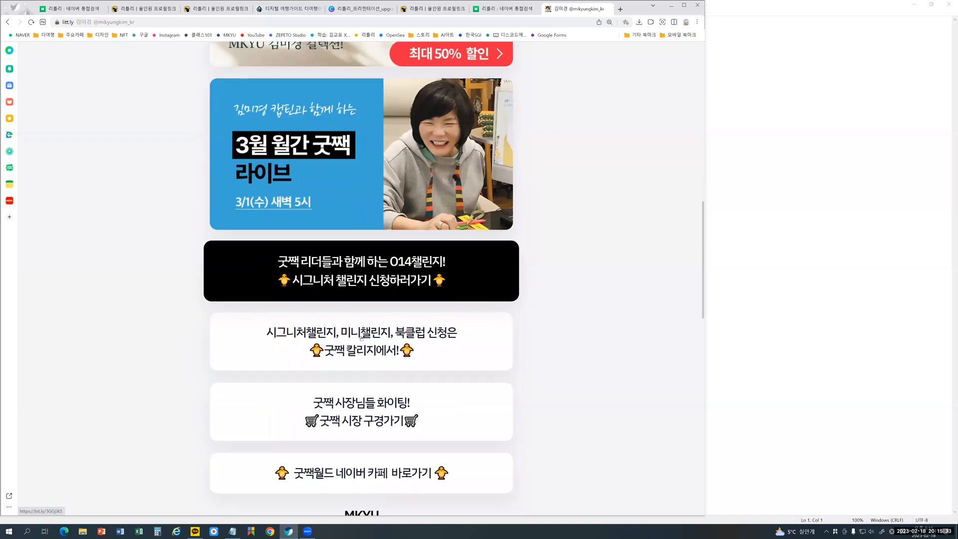
scroll(360, 351, down, 3)
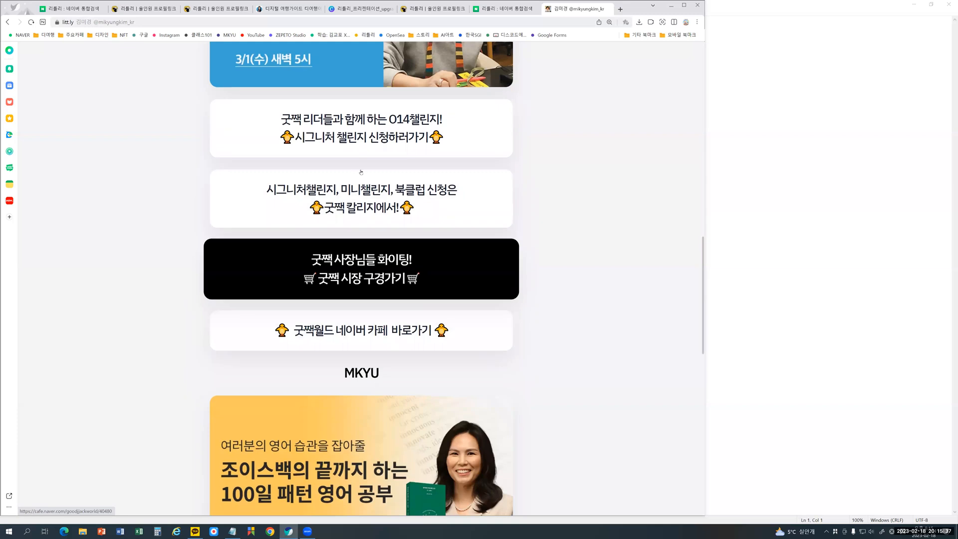
scroll(362, 200, down, 3)
scroll(362, 201, up, 2)
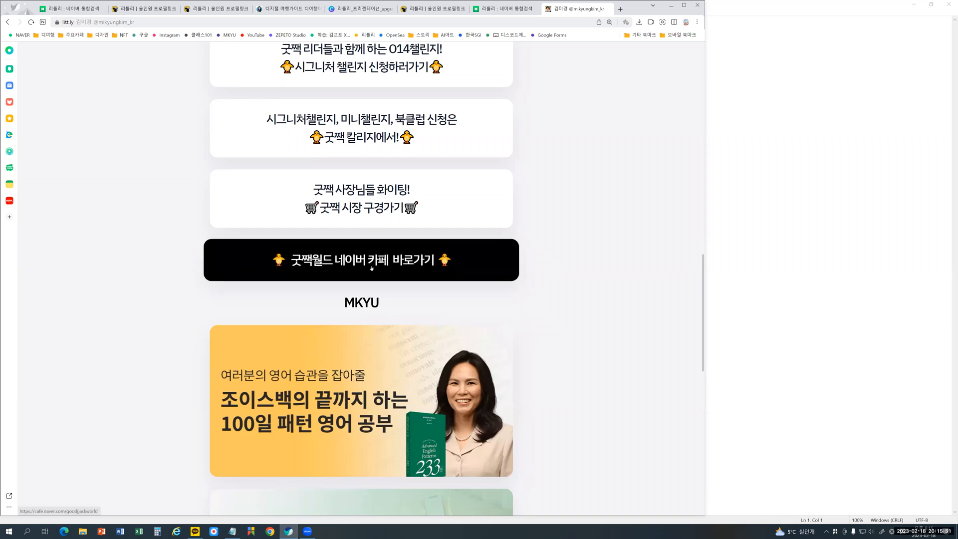
scroll(372, 290, down, 8)
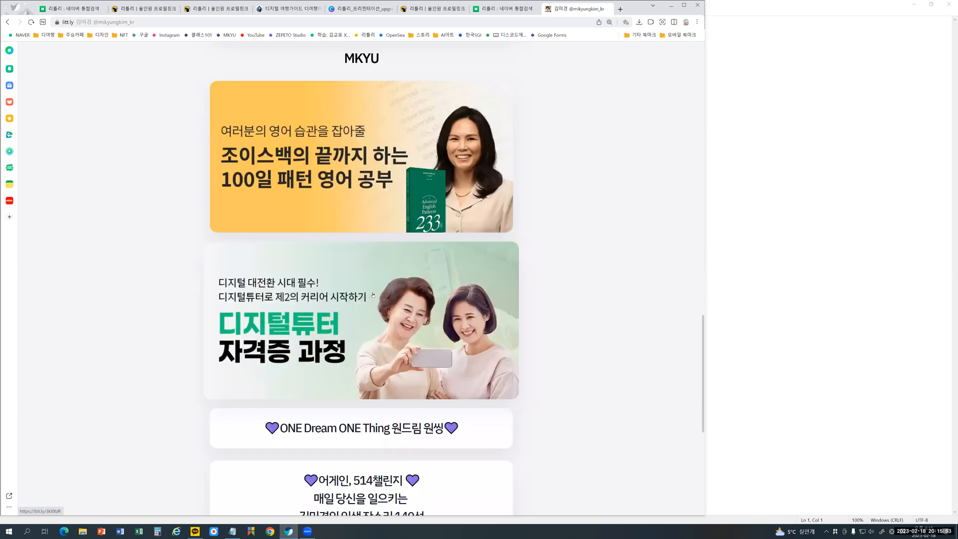
scroll(373, 291, down, 3)
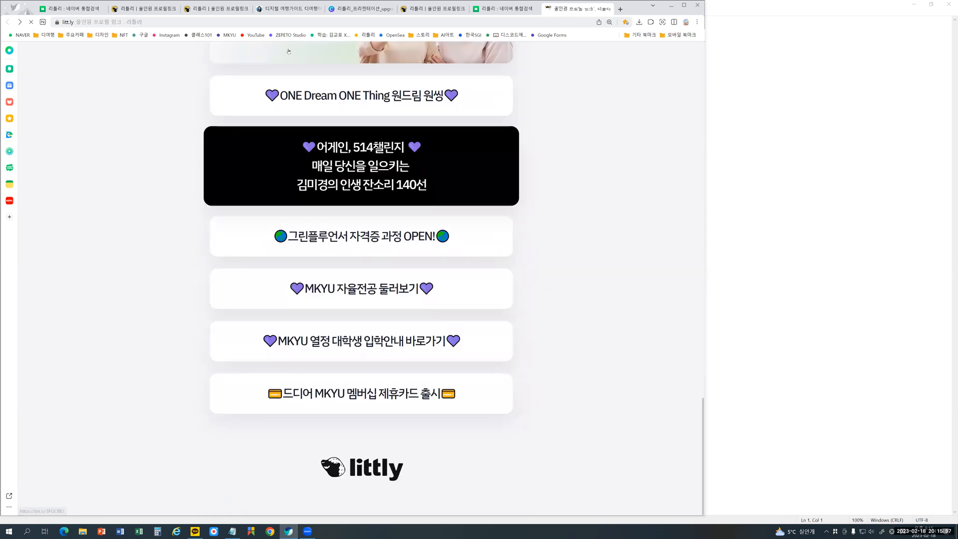
key(alt+Left)
- Switch to the 리틀리_프리젠테이션_upgrade presentation in Canva and show page 7, 야니의 리틀리 활용법
click(368, 9)
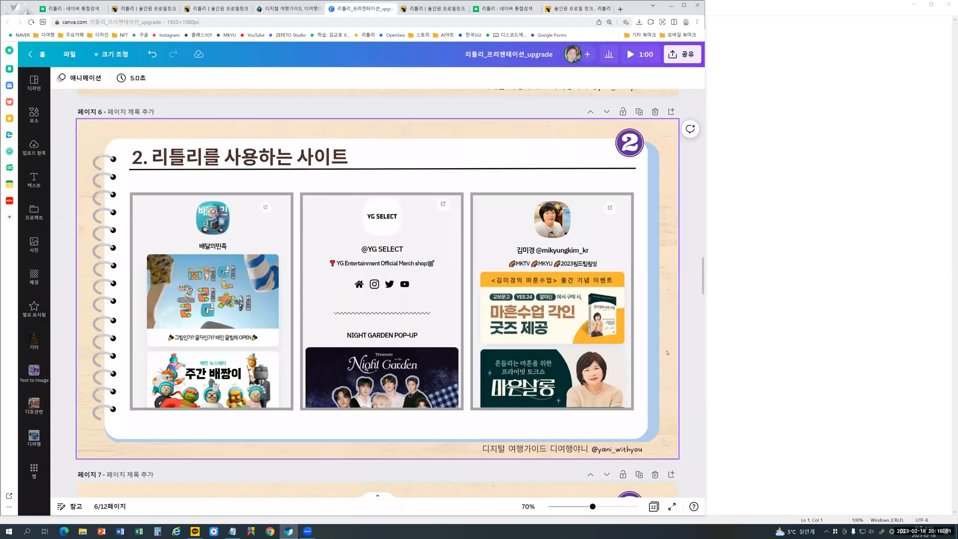
scroll(666, 352, down, 3)
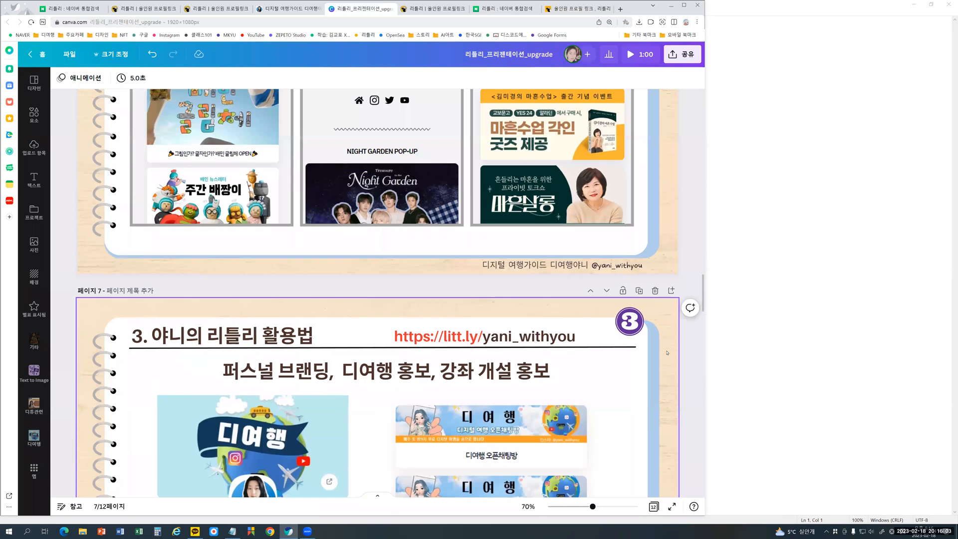
scroll(667, 353, down, 3)
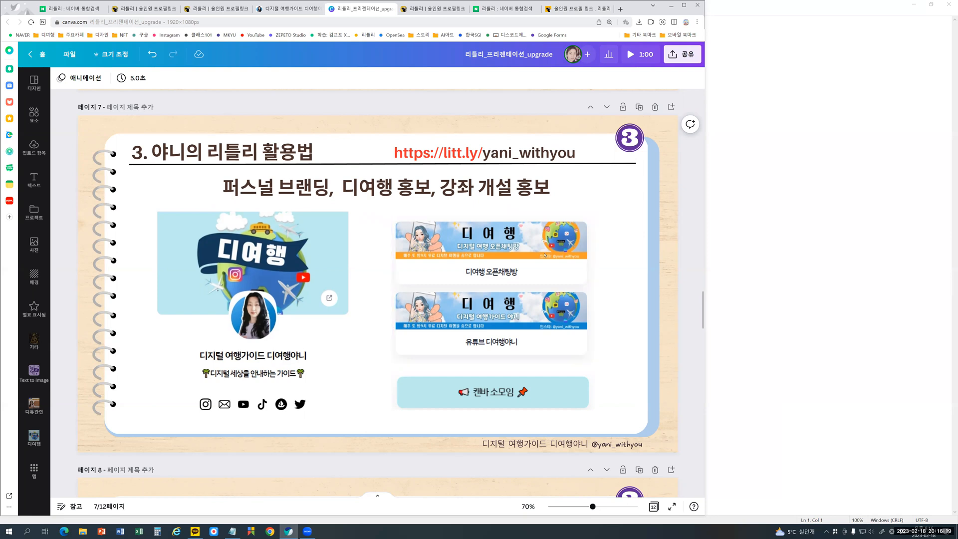
- Switch to the 디여행야니 littly profile, shrink the page view, and examine its social links, banners and embedded lecture videos
click(287, 9)
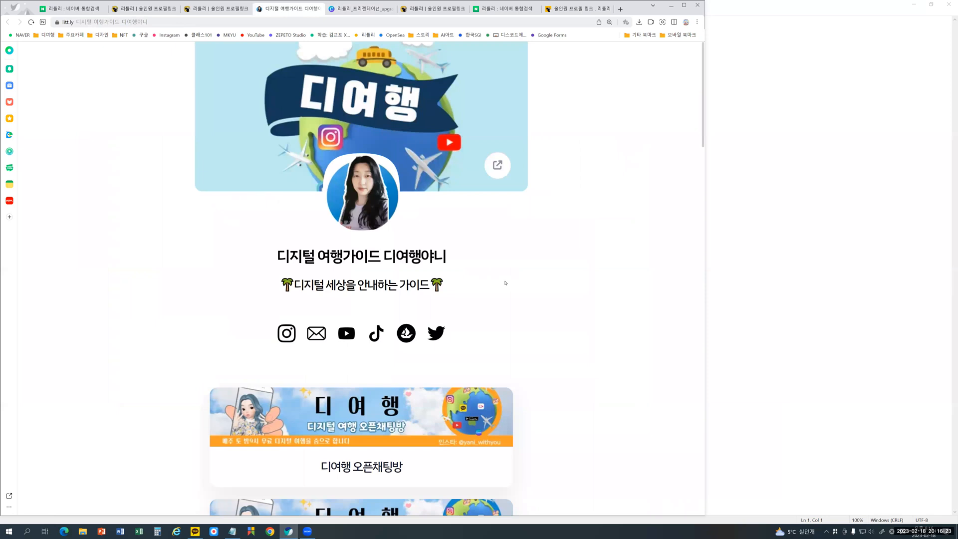
key(ctrl+minus)
key(ctrl+minus)
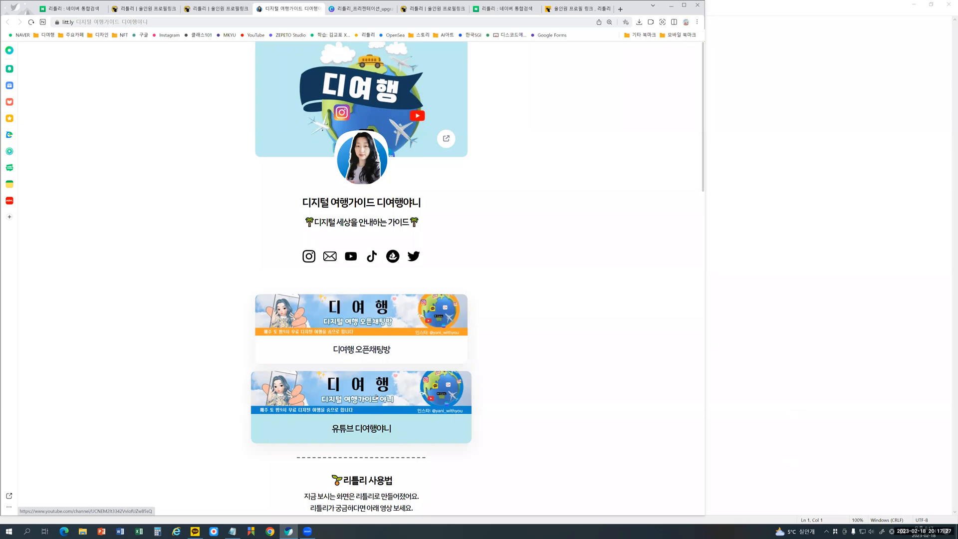
scroll(496, 383, down, 4)
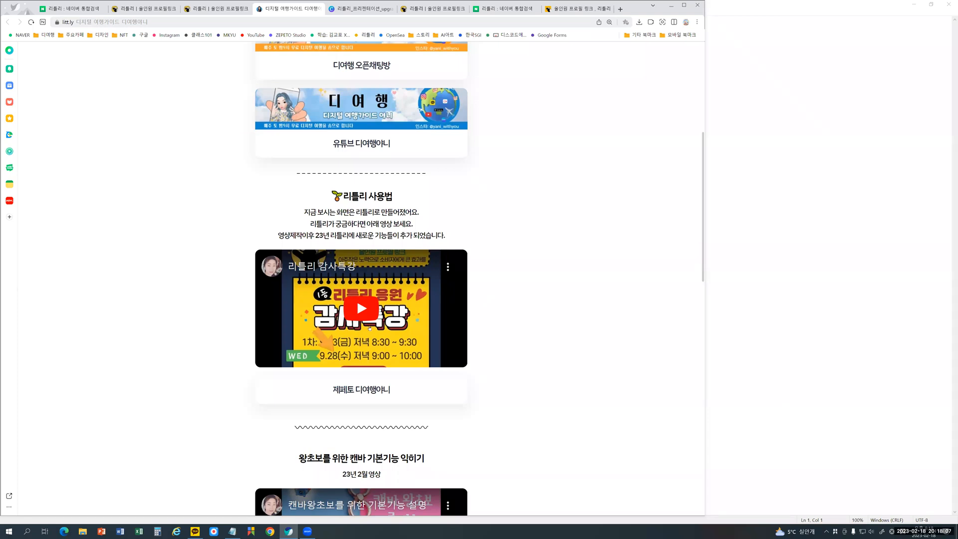
scroll(493, 342, down, 4)
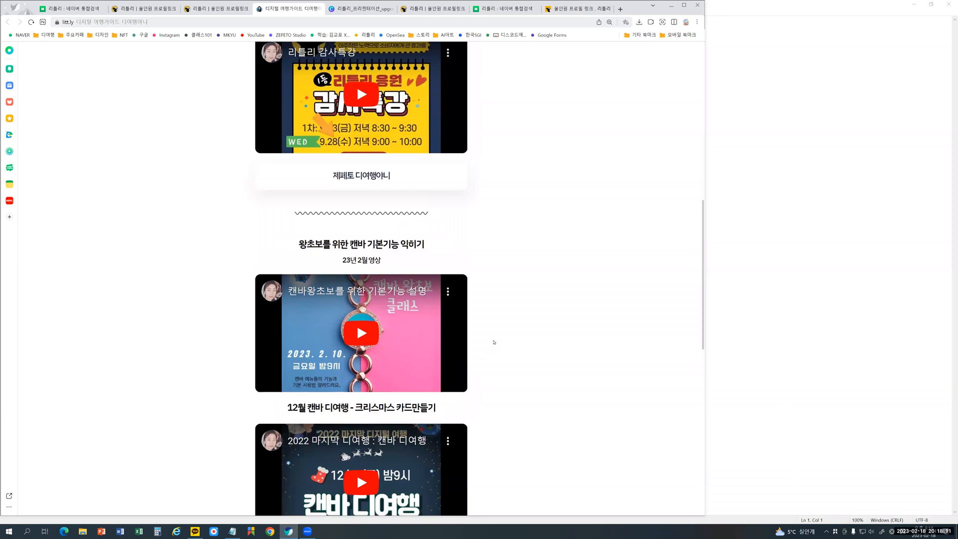
scroll(493, 342, down, 1)
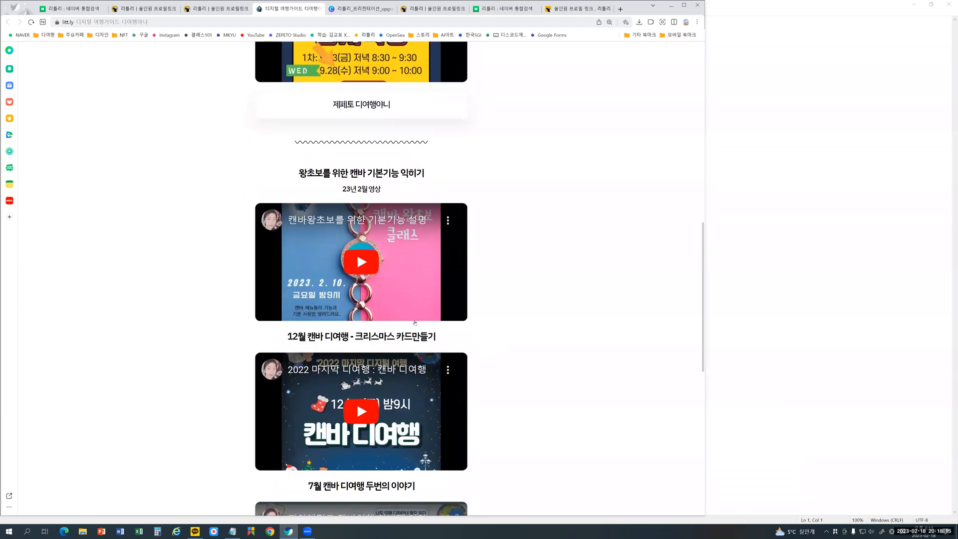
scroll(414, 322, down, 3)
scroll(411, 317, down, 1)
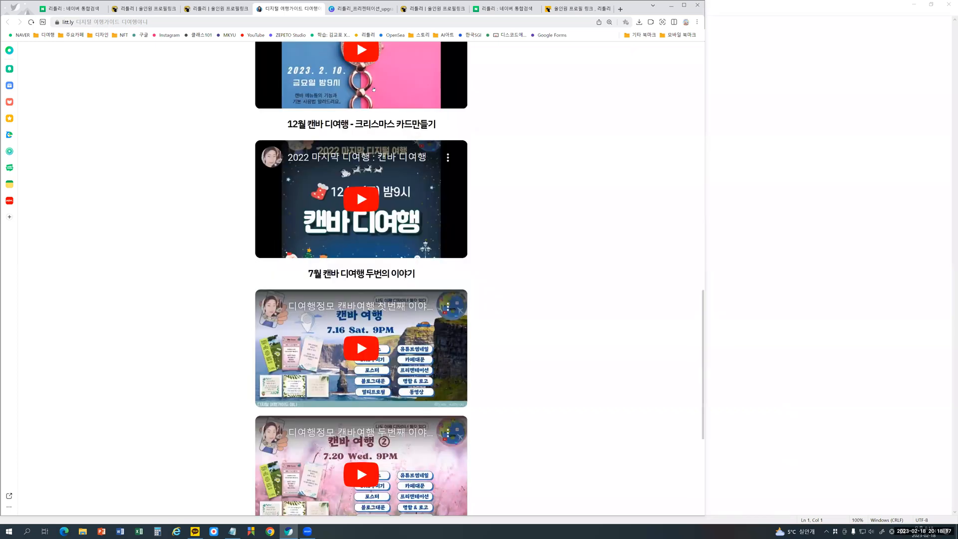
- Return to the Canva presentation, show page 8, and circle the littly profile address and the list of 디튜 exam notes
click(371, 8)
scroll(447, 438, down, 5)
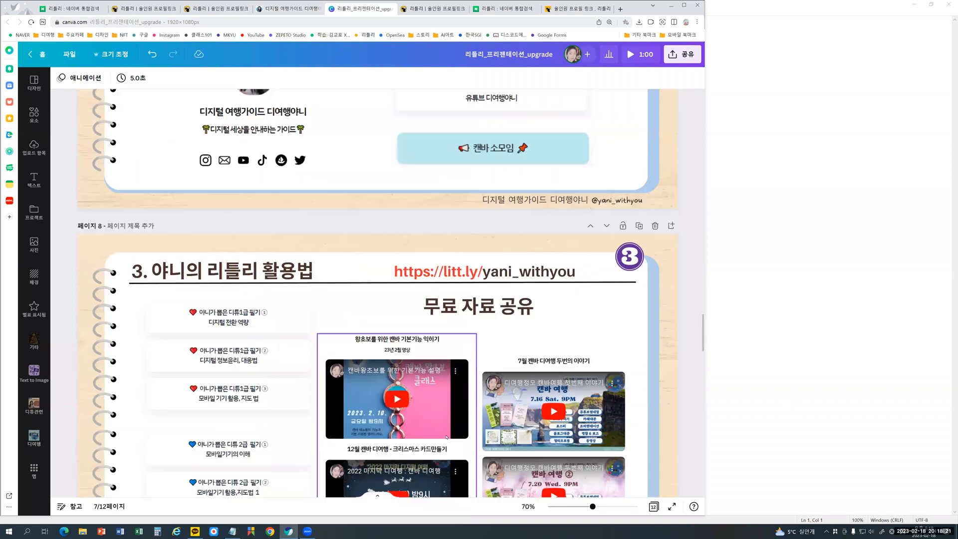
scroll(446, 438, down, 1)
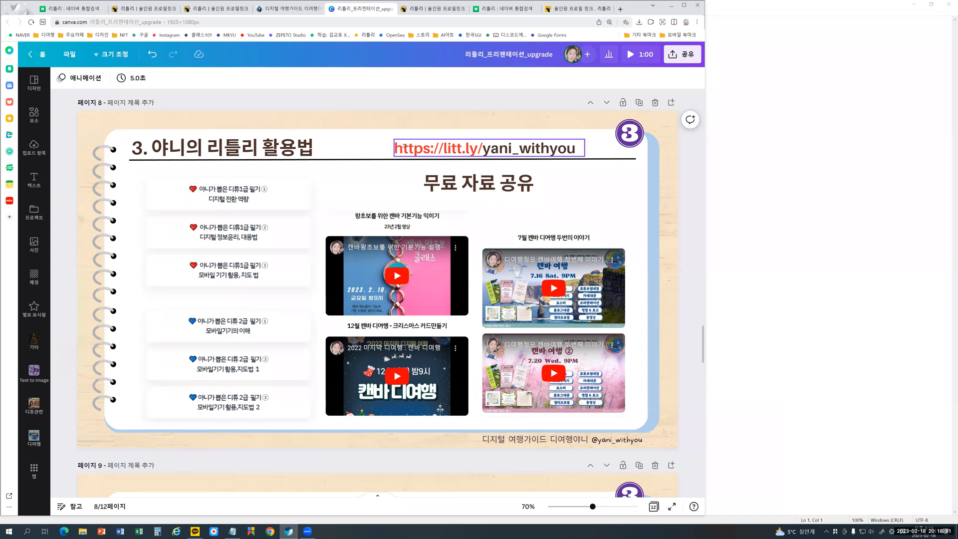
click(454, 141)
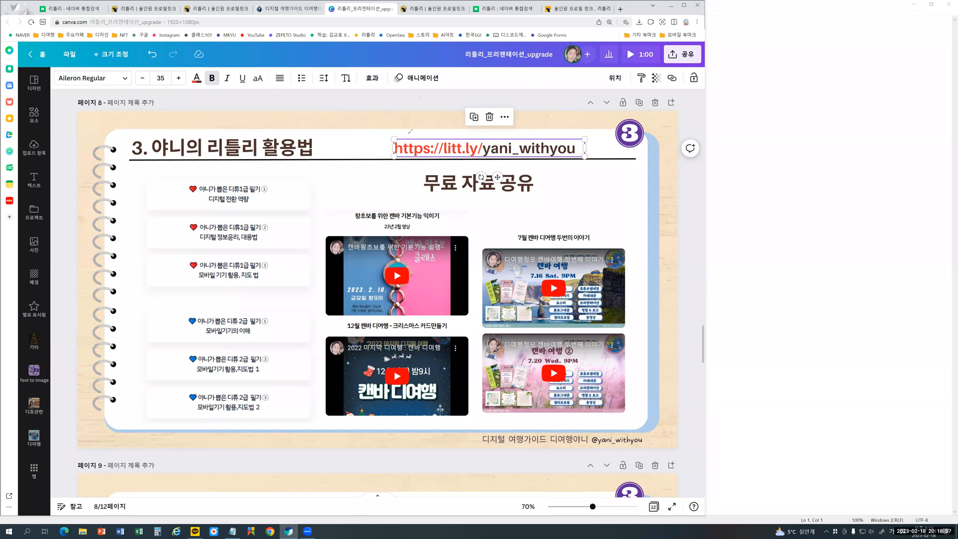
mouse_move(455, 130)
mouse_down()
mouse_move(583, 136)
mouse_move(578, 150)
mouse_up()
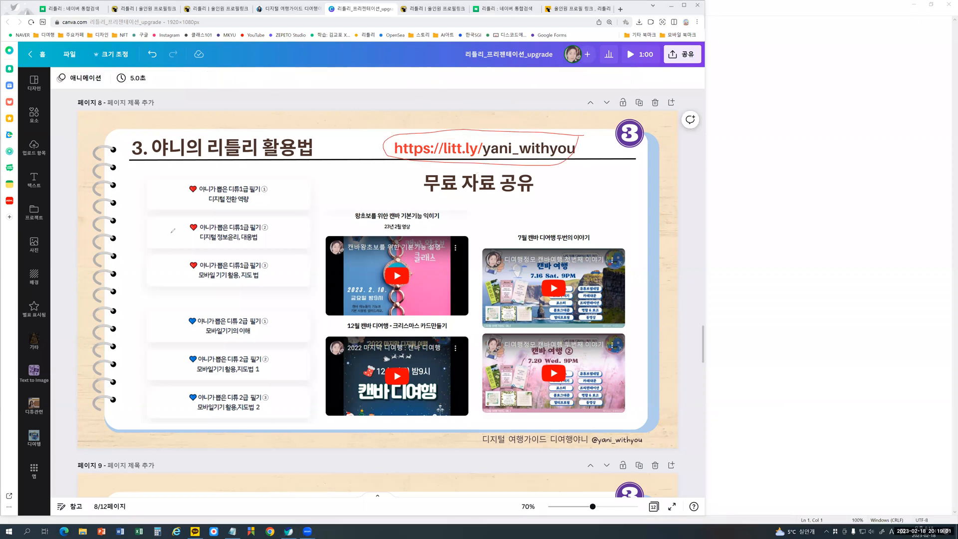
mouse_move(392, 145)
mouse_down()
mouse_move(170, 213)
mouse_move(295, 158)
mouse_up()
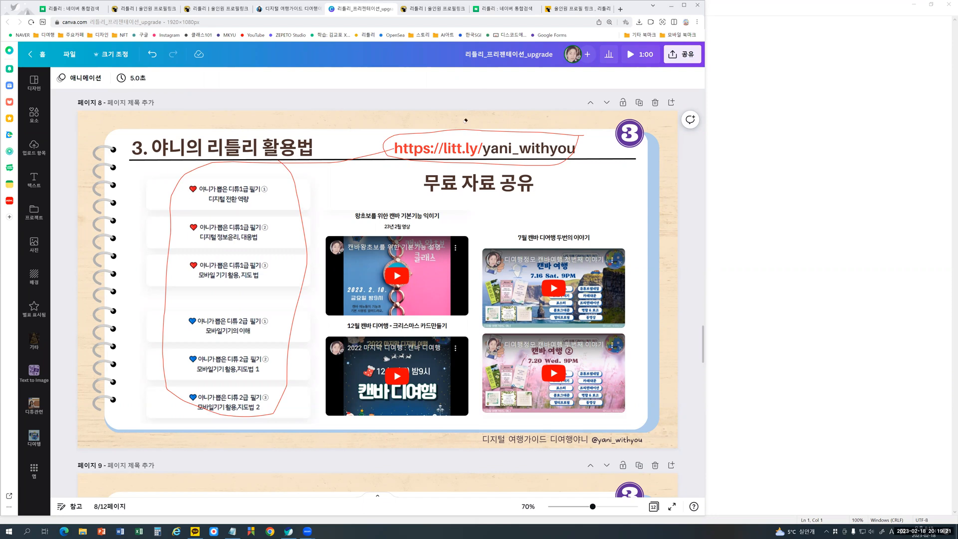
drag(301, 188, 273, 185)
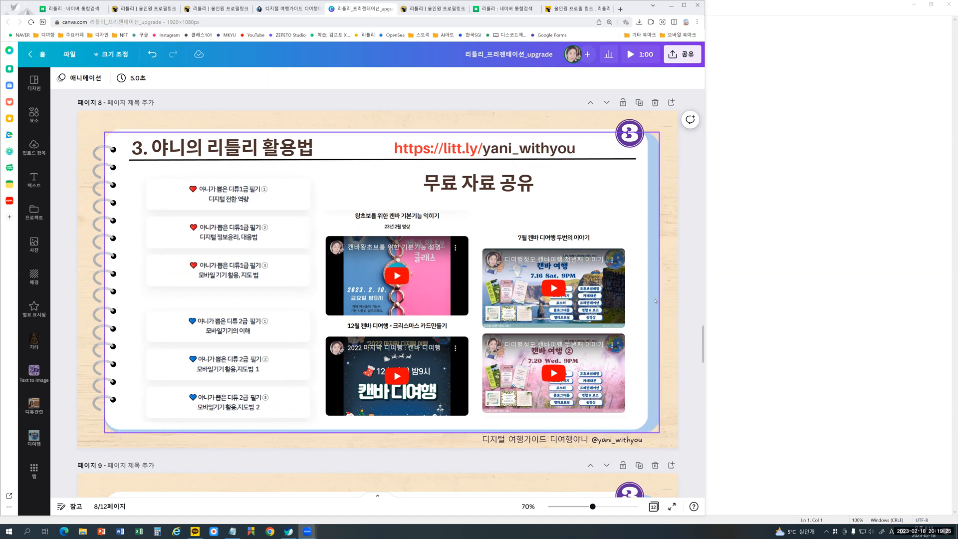
- Show page 9 on sharing paid lecture materials through a separate domain, followed by page 10, 리틀리 가입 및 도메인 정하기
scroll(656, 299, down, 5)
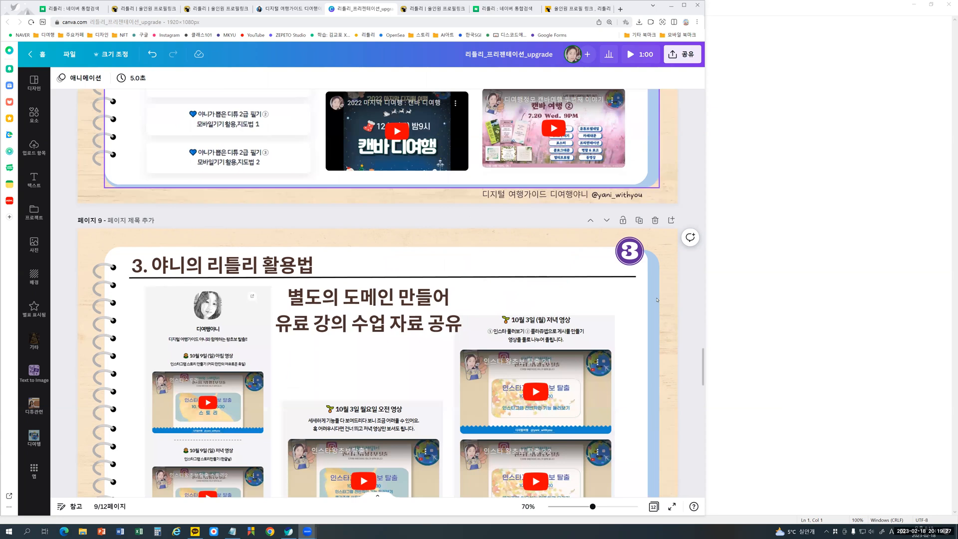
scroll(657, 299, down, 1)
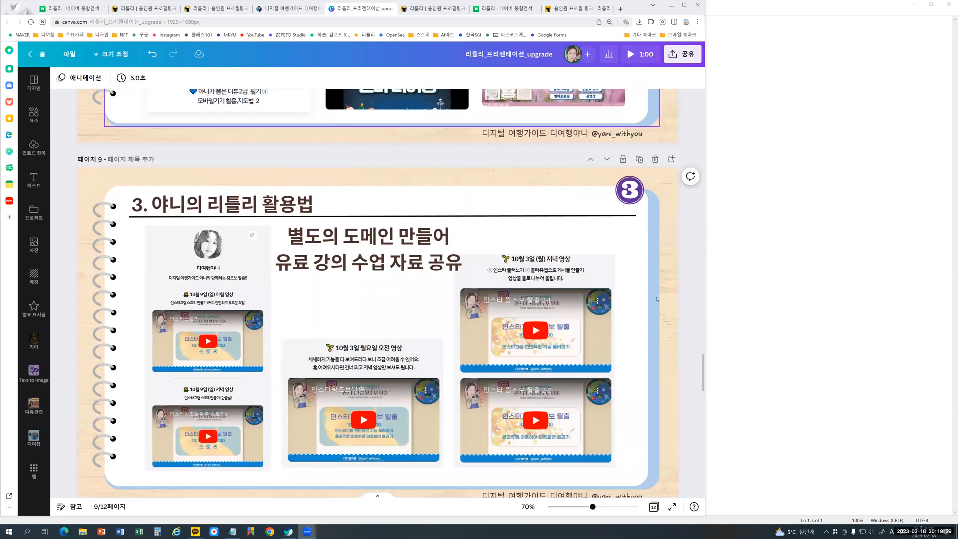
scroll(656, 299, down, 1)
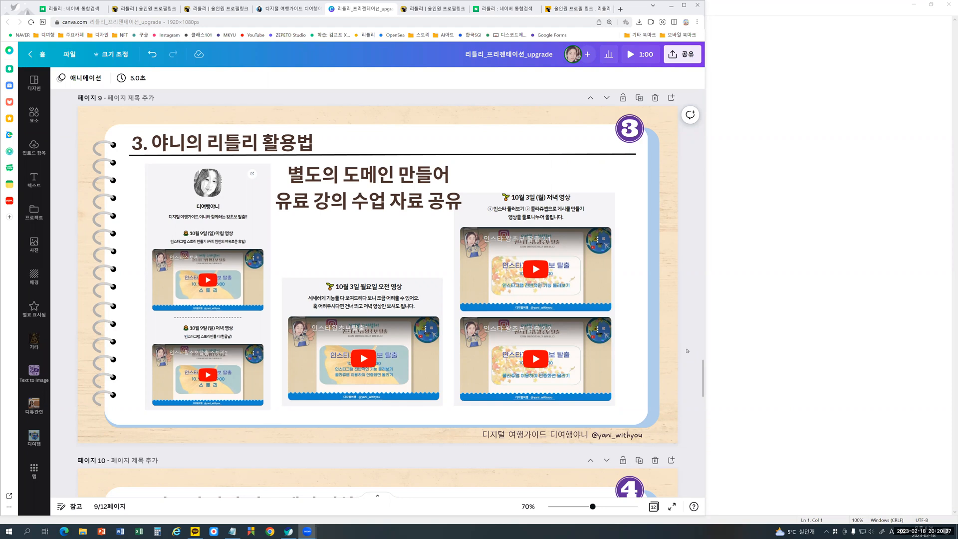
scroll(687, 350, down, 1)
scroll(687, 350, down, 3)
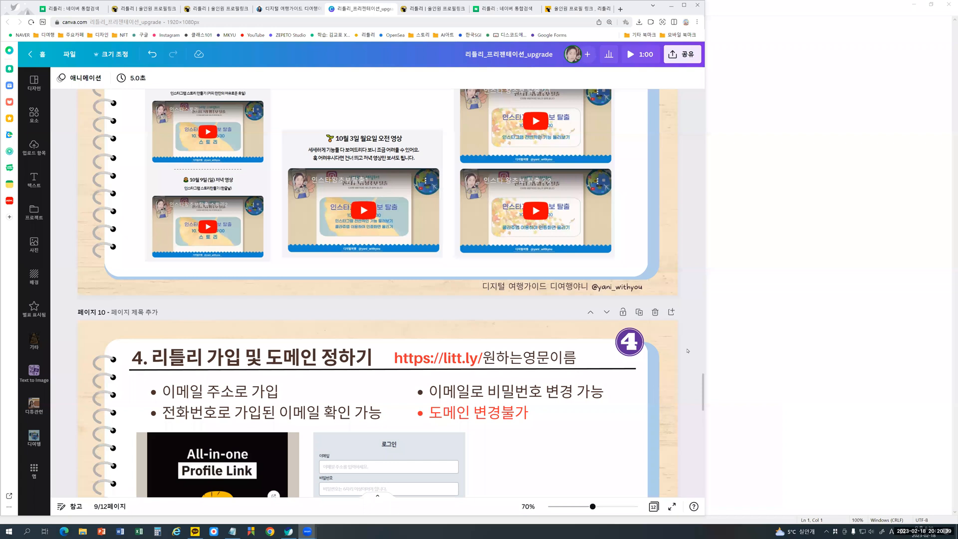
scroll(687, 350, down, 4)
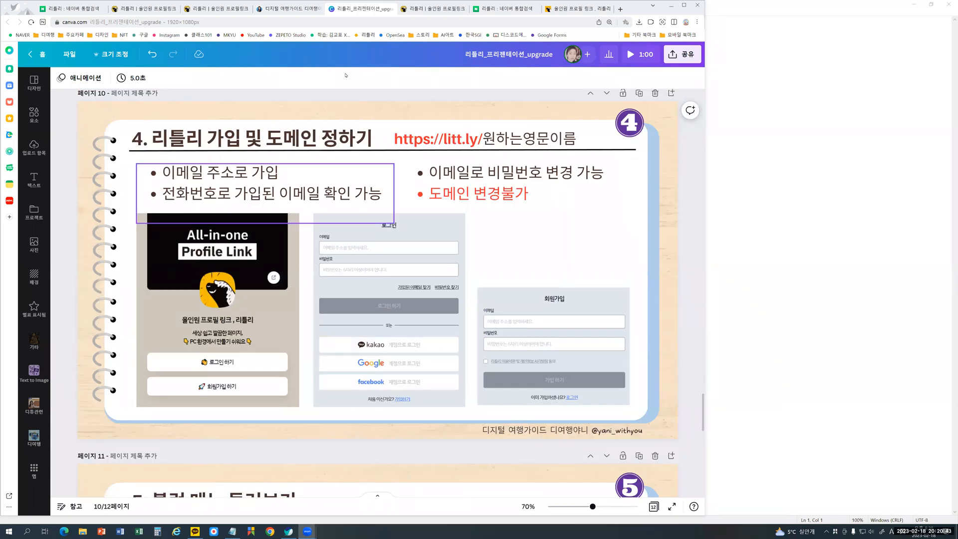
- Examine the littly landing page's 후원금 section, production video and brand book sales block, and switch to the Naver results for 리틀리
click(455, 9)
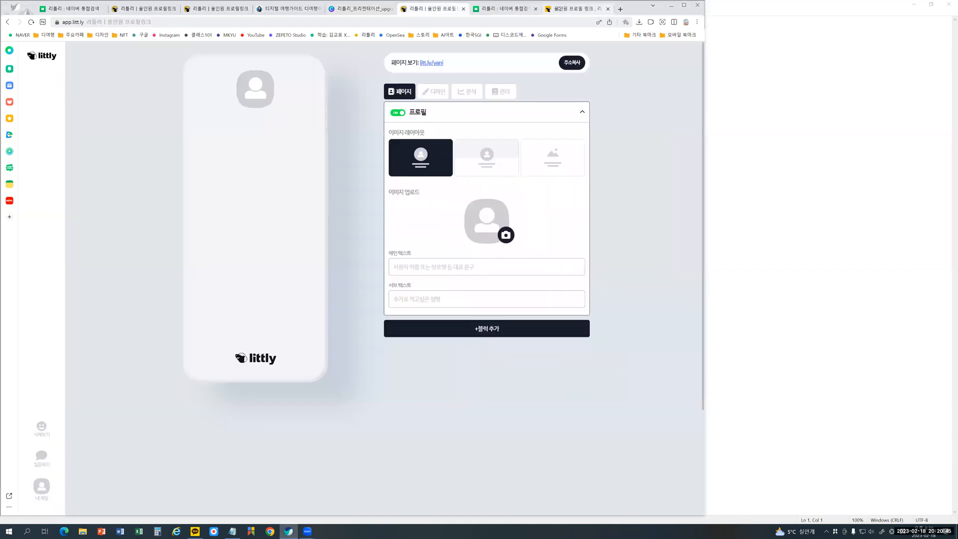
click(552, 11)
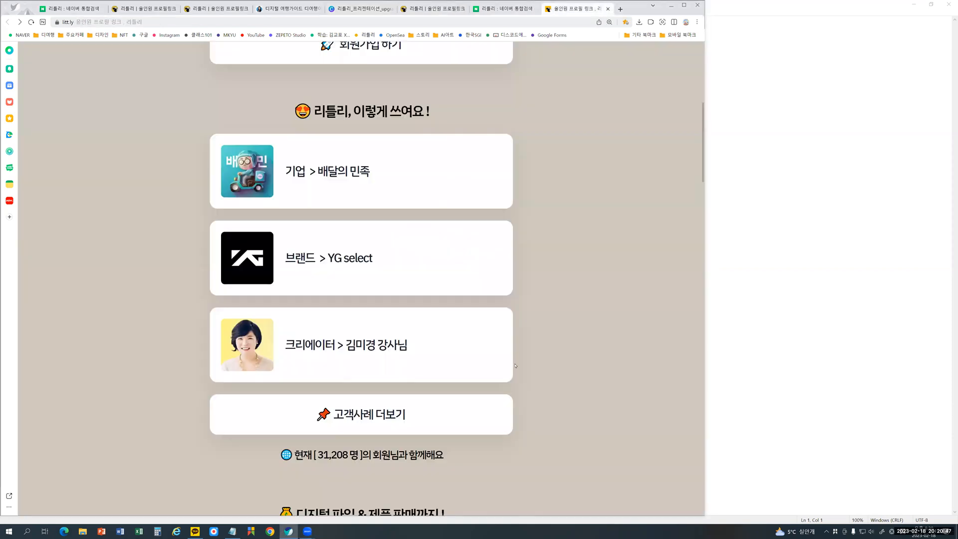
scroll(515, 366, down, 15)
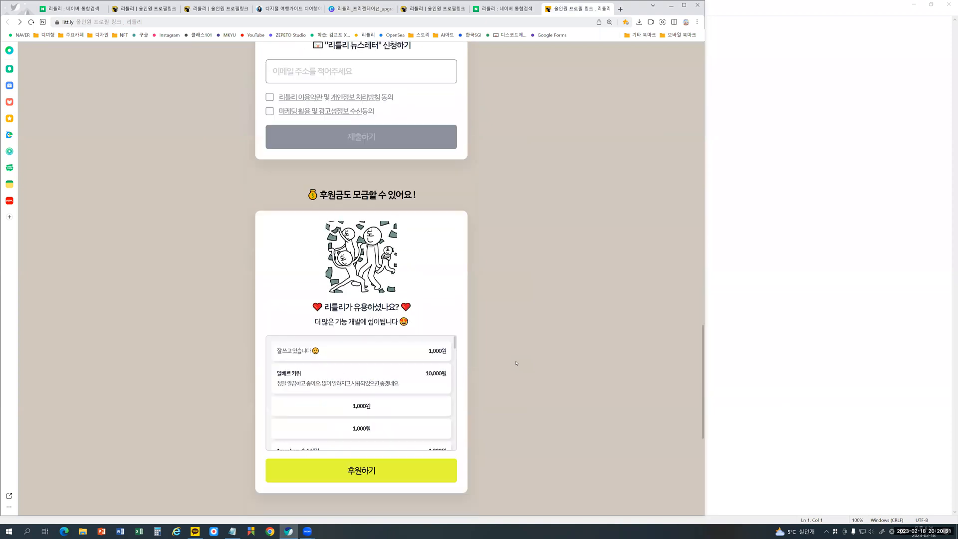
scroll(516, 362, down, 3)
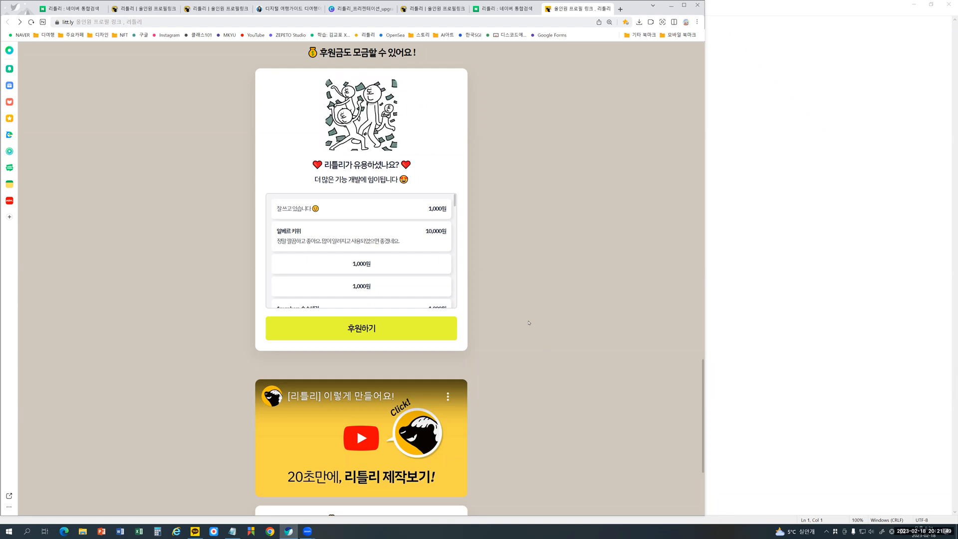
scroll(529, 322, down, 3)
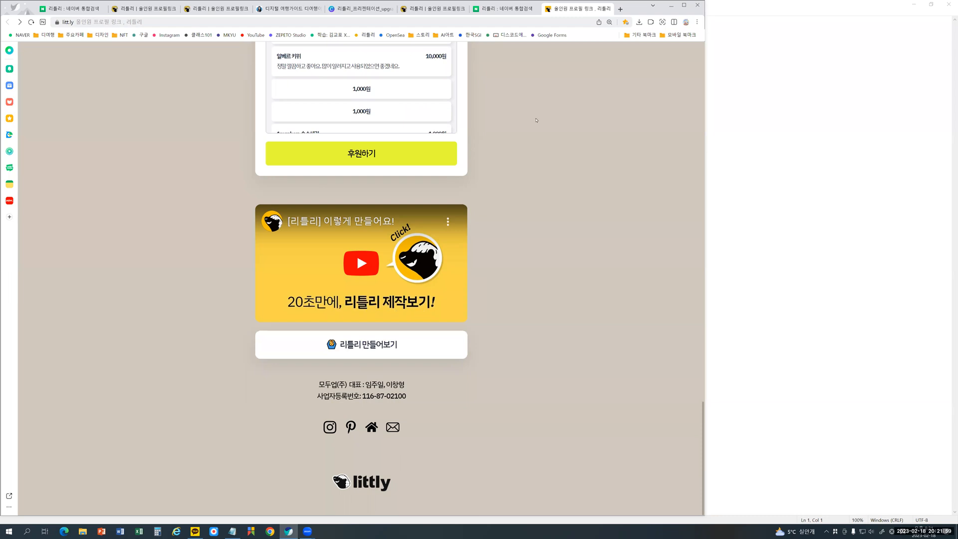
scroll(536, 121, up, 20)
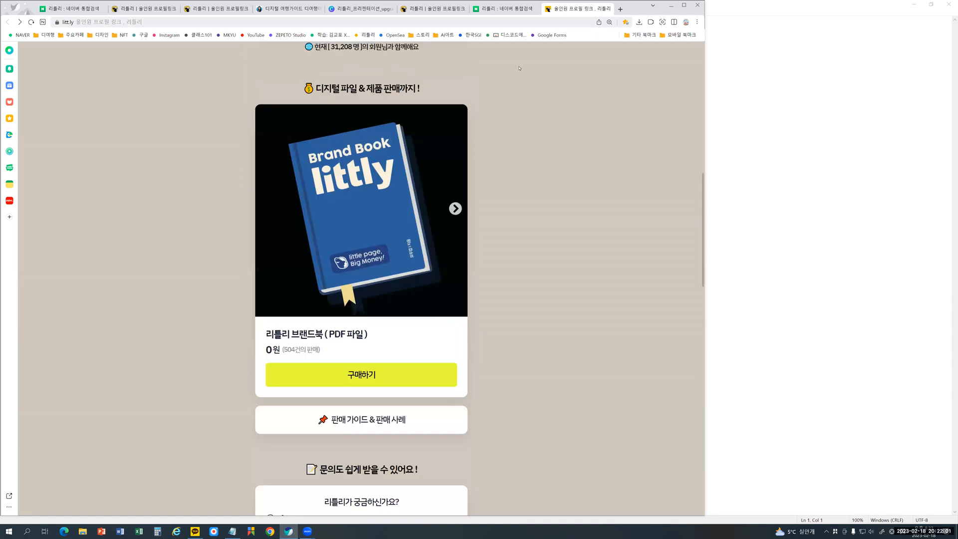
click(502, 8)
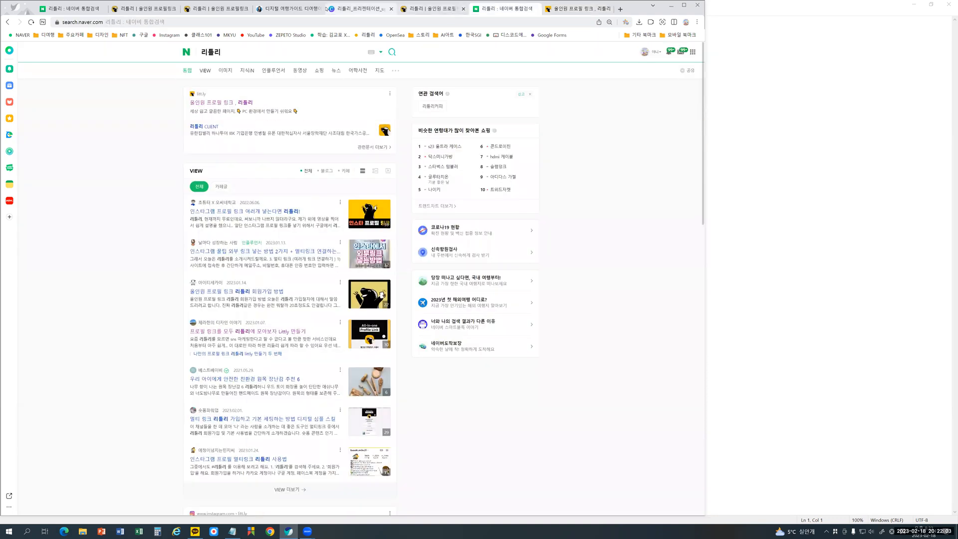
- Return to page 10 of the presentation, circle 회원가입 하기, and draw an arrow from it to the pictured sign-up form
click(343, 9)
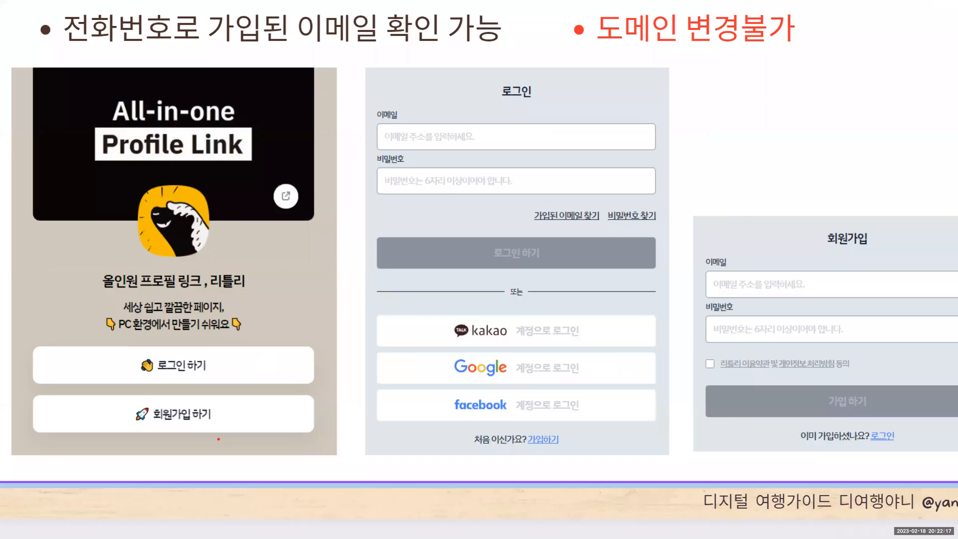
mouse_move(214, 435)
mouse_down()
mouse_move(136, 424)
mouse_move(131, 398)
mouse_move(191, 392)
mouse_move(231, 407)
mouse_move(235, 437)
mouse_move(203, 444)
mouse_up()
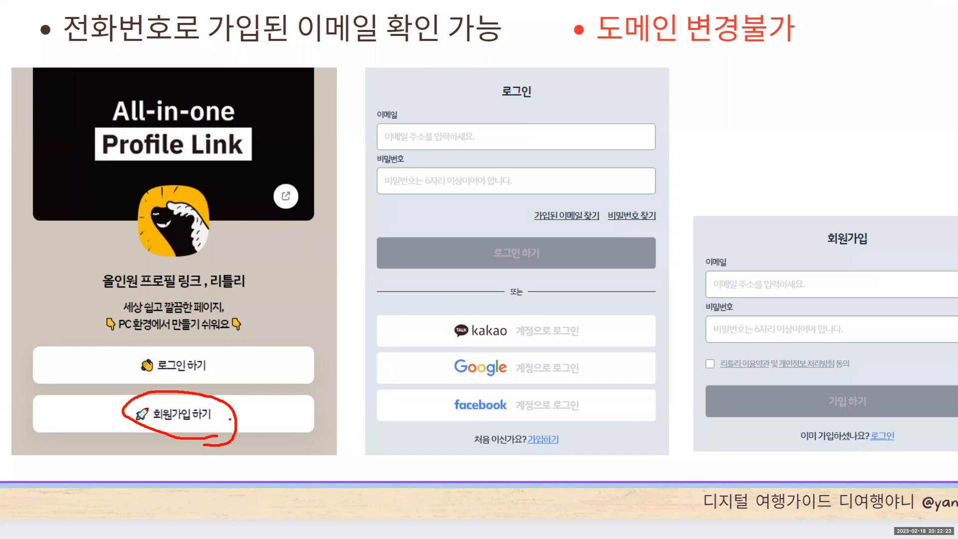
mouse_move(229, 419)
mouse_down()
mouse_move(444, 407)
mouse_move(753, 302)
mouse_move(738, 303)
mouse_move(761, 323)
mouse_up()
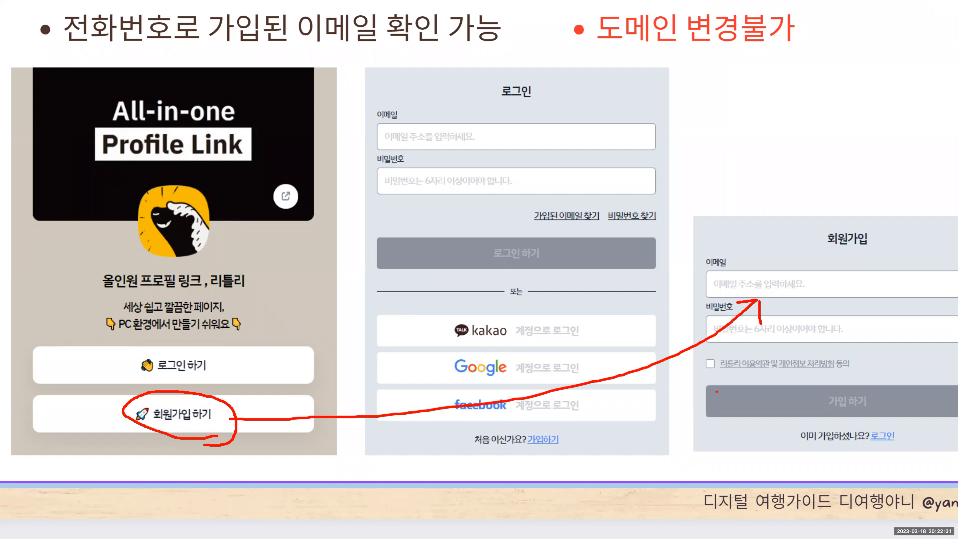
mouse_move(709, 348)
mouse_down()
mouse_move(712, 368)
mouse_move(735, 341)
mouse_up()
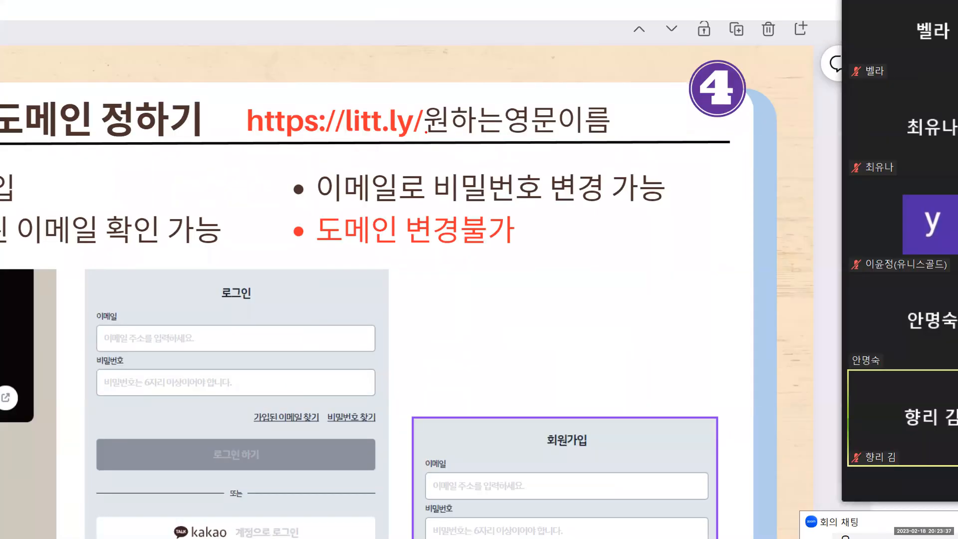
mouse_move(423, 136)
mouse_down()
mouse_move(315, 144)
mouse_move(237, 136)
mouse_move(267, 87)
mouse_move(379, 81)
mouse_move(423, 85)
mouse_move(425, 143)
mouse_up()
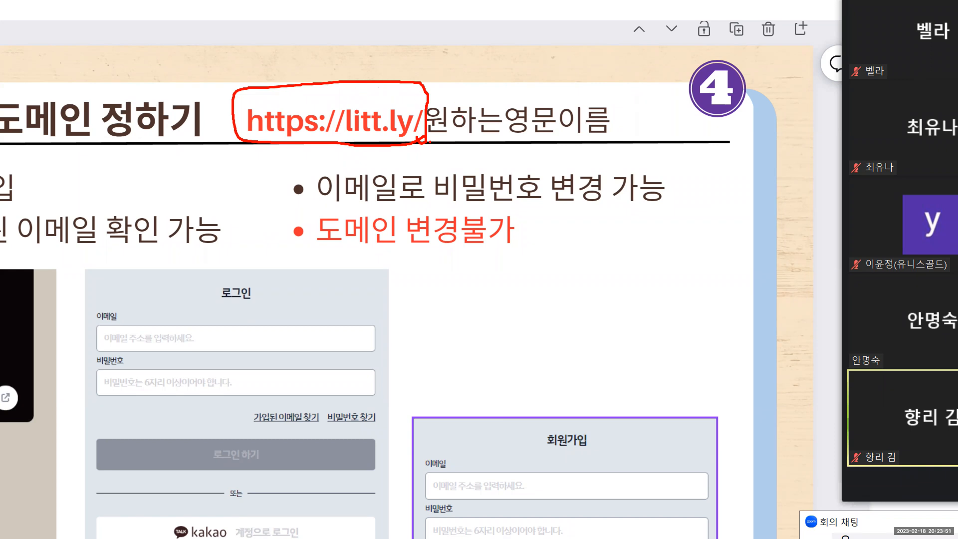
drag(430, 139, 633, 139)
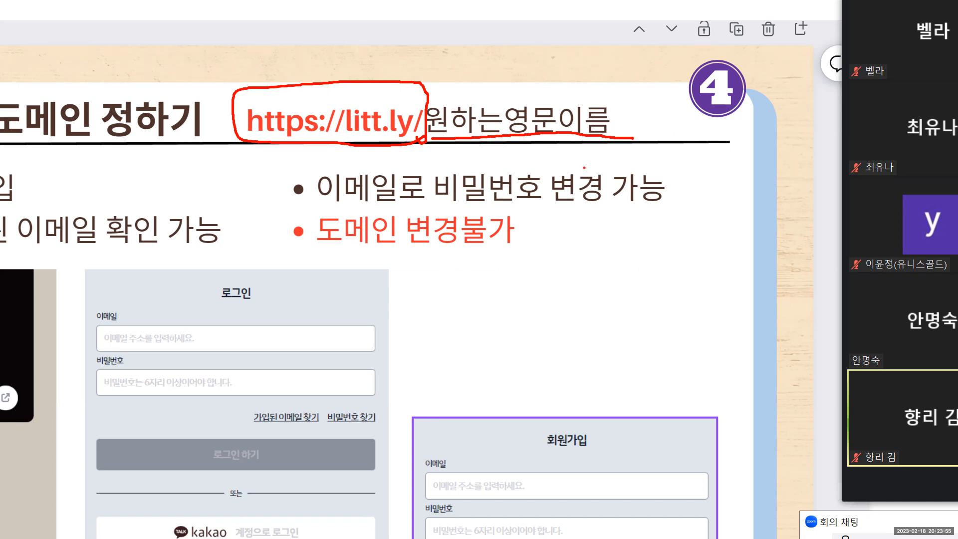
drag(296, 257, 538, 251)
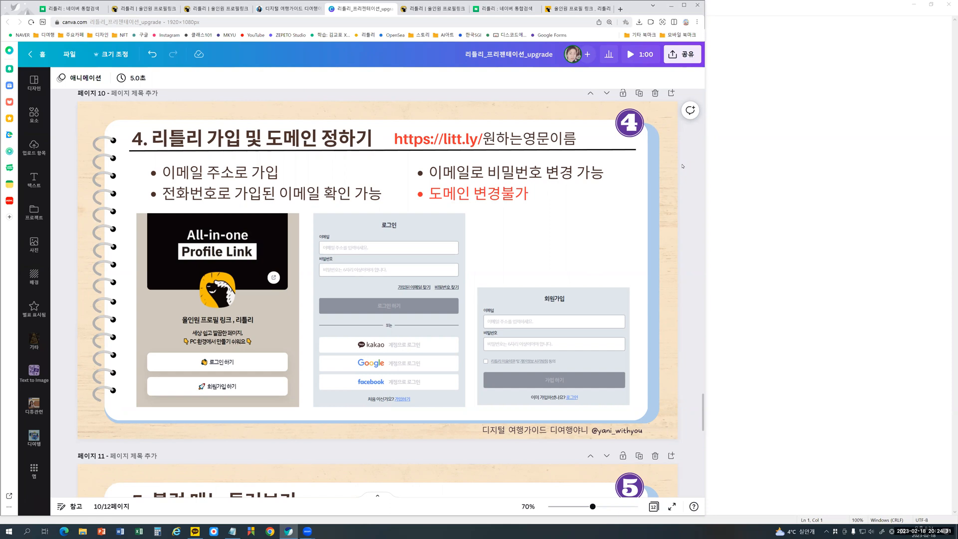
- Mark the email field, 비밀번호 찾기 and 가입된 이메일 찾기 in the pictured login form, and circle the 회원가입 form
scroll(682, 166, up, 3)
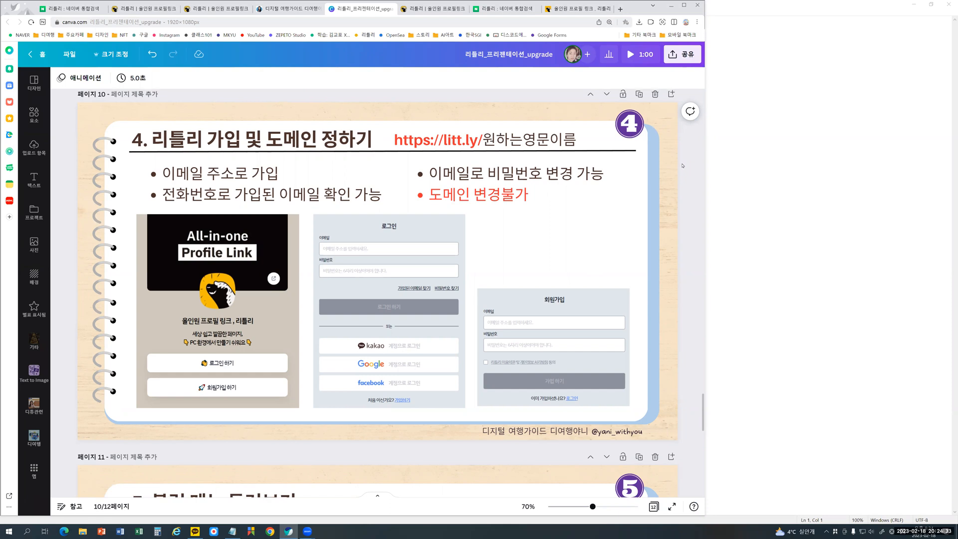
scroll(682, 167, down, 4)
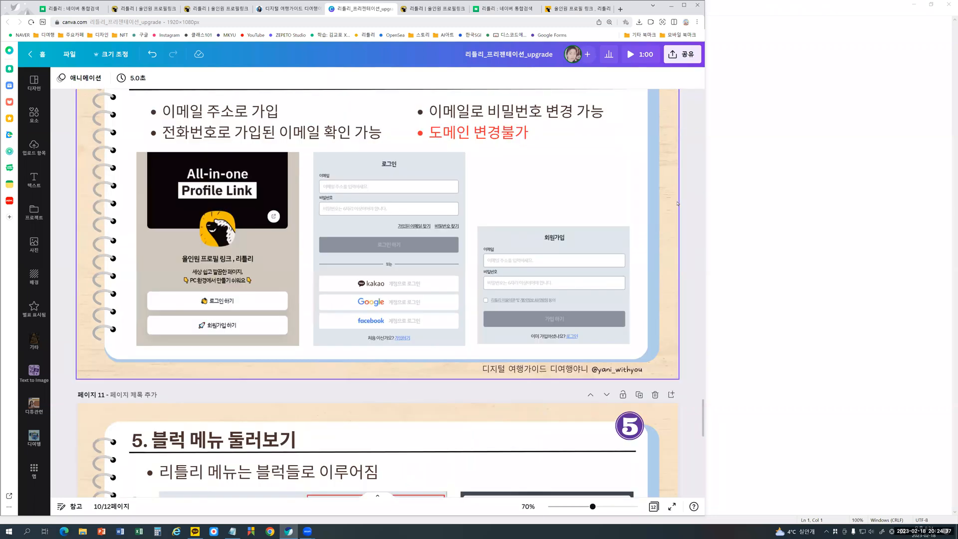
scroll(676, 201, up, 1)
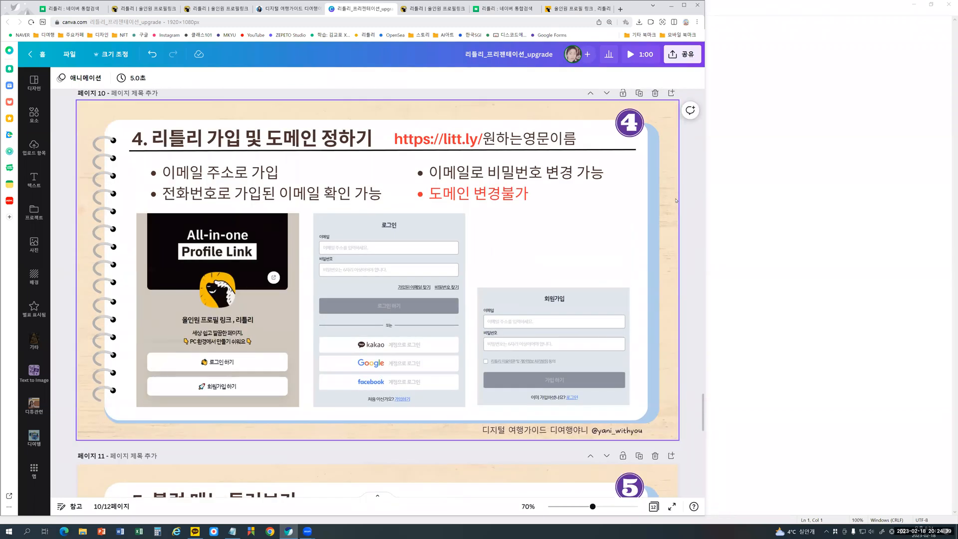
scroll(676, 201, up, 1)
scroll(684, 197, down, 1)
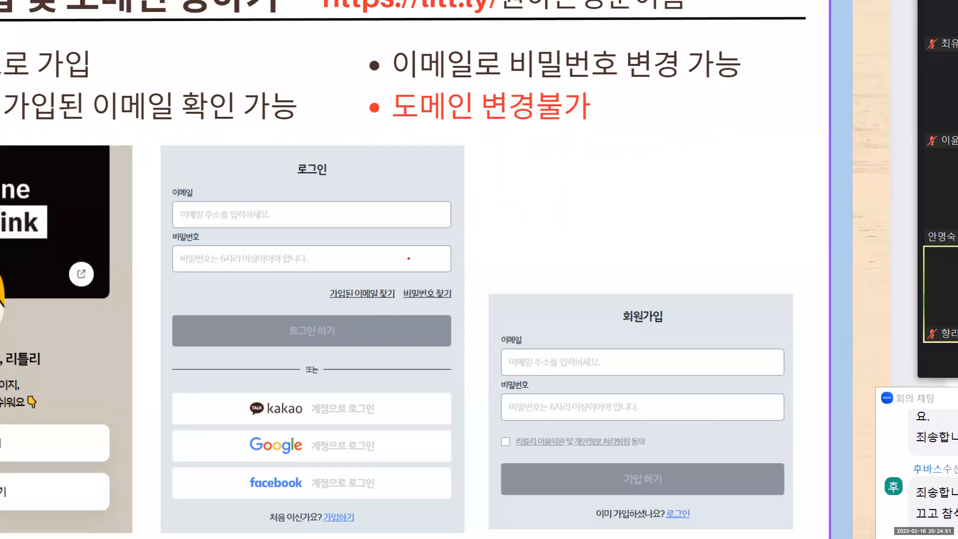
mouse_move(209, 229)
mouse_down()
mouse_move(190, 230)
mouse_move(218, 193)
mouse_move(315, 217)
mouse_move(211, 229)
mouse_up()
mouse_move(443, 281)
mouse_down()
mouse_move(406, 281)
mouse_move(398, 304)
mouse_move(455, 306)
mouse_move(459, 277)
mouse_move(438, 282)
mouse_up()
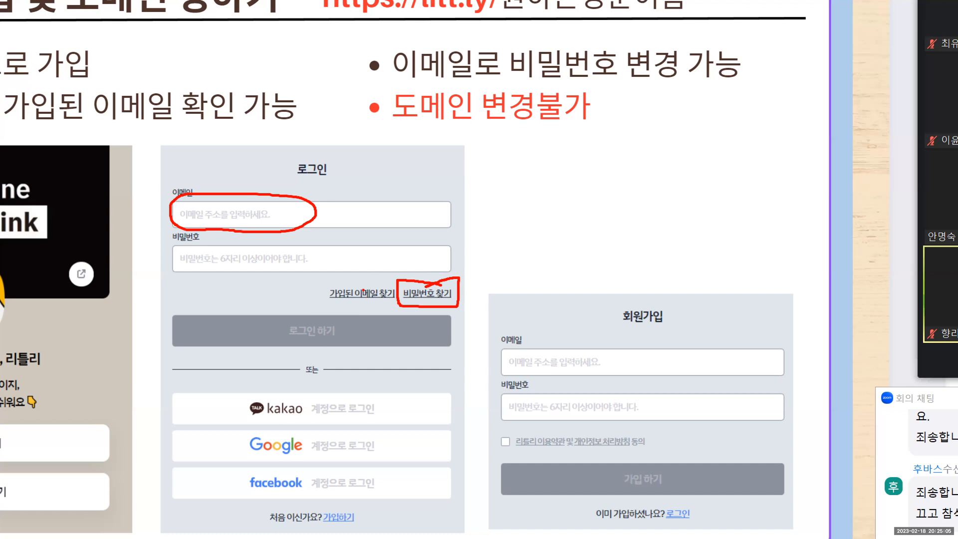
mouse_move(321, 274)
mouse_down()
mouse_move(314, 305)
mouse_move(398, 306)
mouse_move(401, 265)
mouse_move(329, 265)
mouse_move(318, 280)
mouse_up()
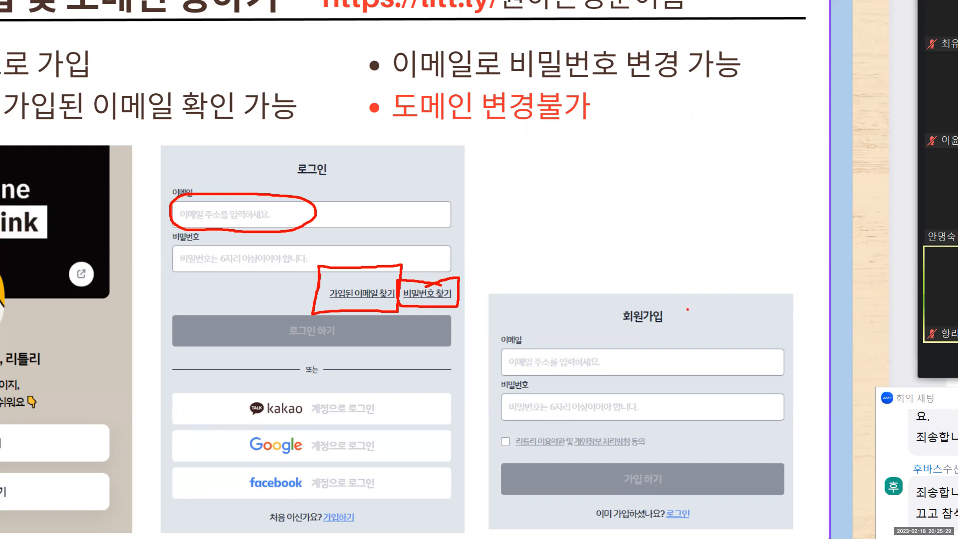
mouse_move(671, 297)
mouse_down()
mouse_move(573, 314)
mouse_move(532, 447)
mouse_move(641, 496)
mouse_move(759, 383)
mouse_move(687, 293)
mouse_move(644, 292)
mouse_up()
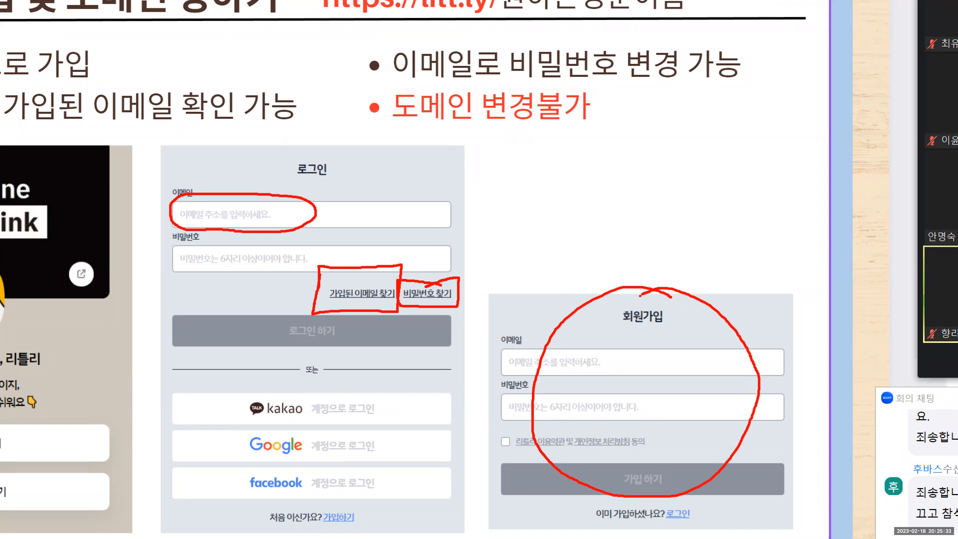
key(Escape)
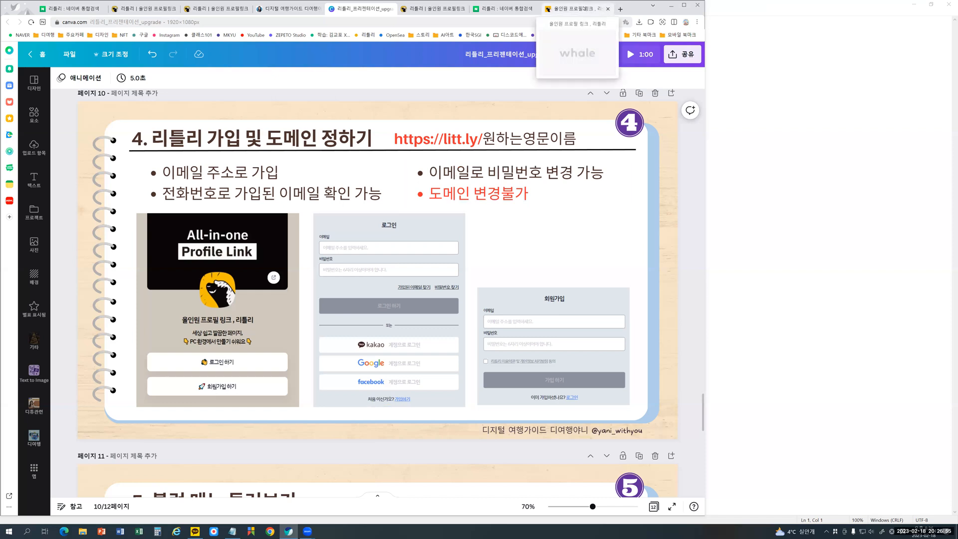
- Show the login and sign-up options on the littly landing page, and switch to the blank littly profile editor
click(561, 8)
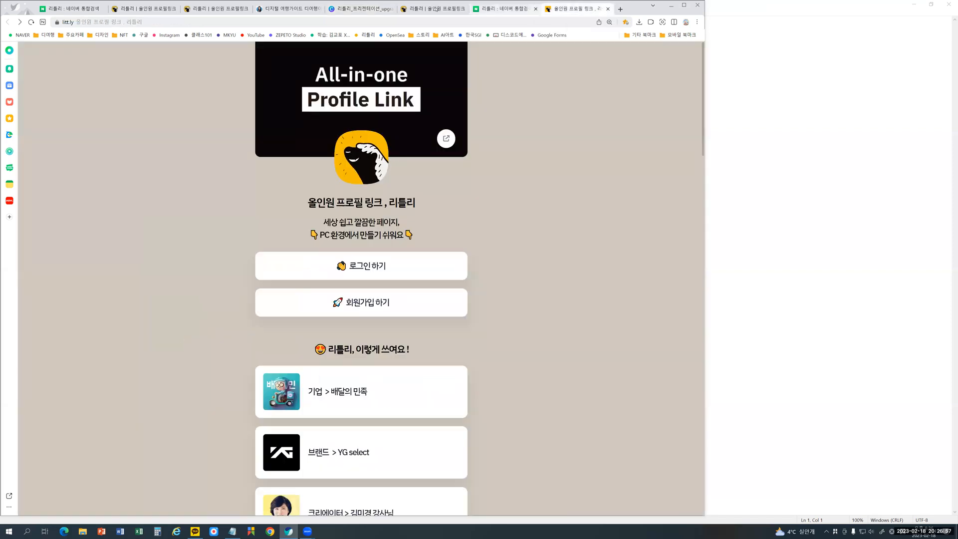
click(437, 8)
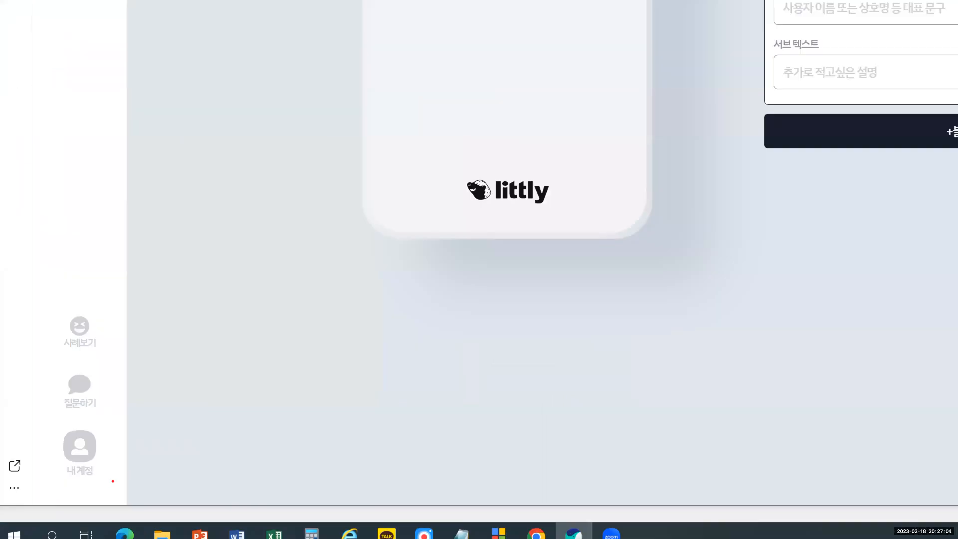
- Show the 계정 정보 관리 page of the littly account and close it again
mouse_move(113, 481)
mouse_down()
mouse_move(67, 489)
mouse_move(40, 428)
mouse_move(93, 415)
mouse_move(121, 432)
mouse_move(117, 482)
mouse_move(85, 484)
mouse_up()
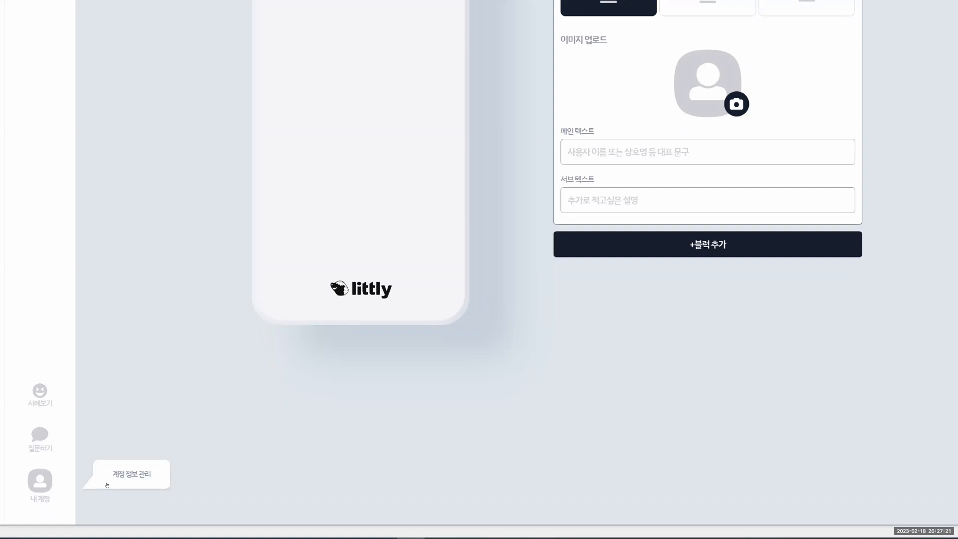
click(107, 484)
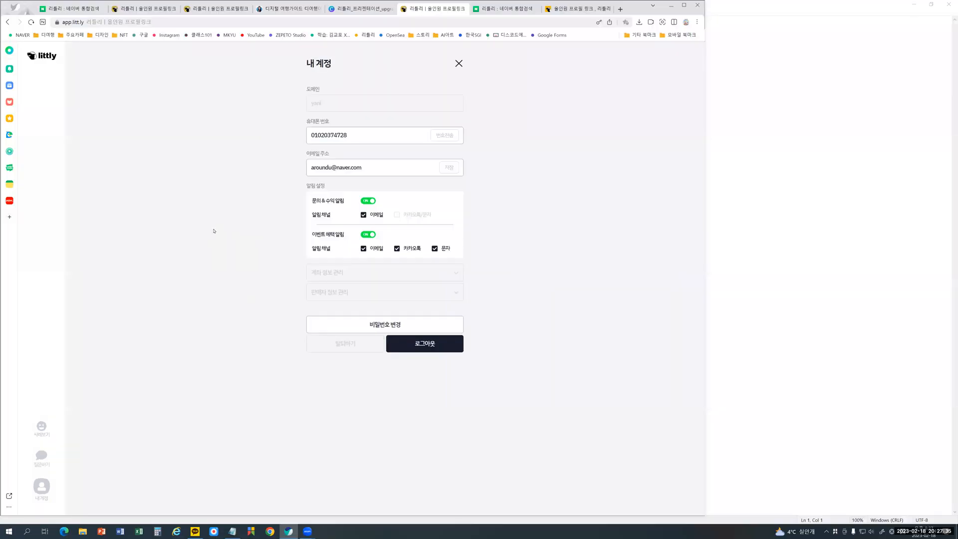
click(457, 64)
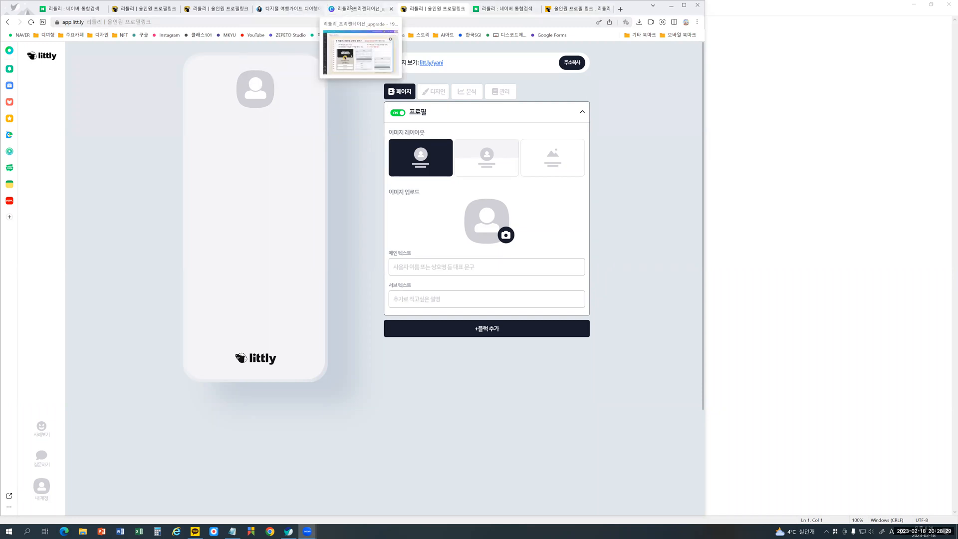
- Return to the Canva presentation's page 11, circle +블럭 추가 with an arrow to the pictured block list, and mark the page address row
click(351, 9)
scroll(369, 223, down, 1)
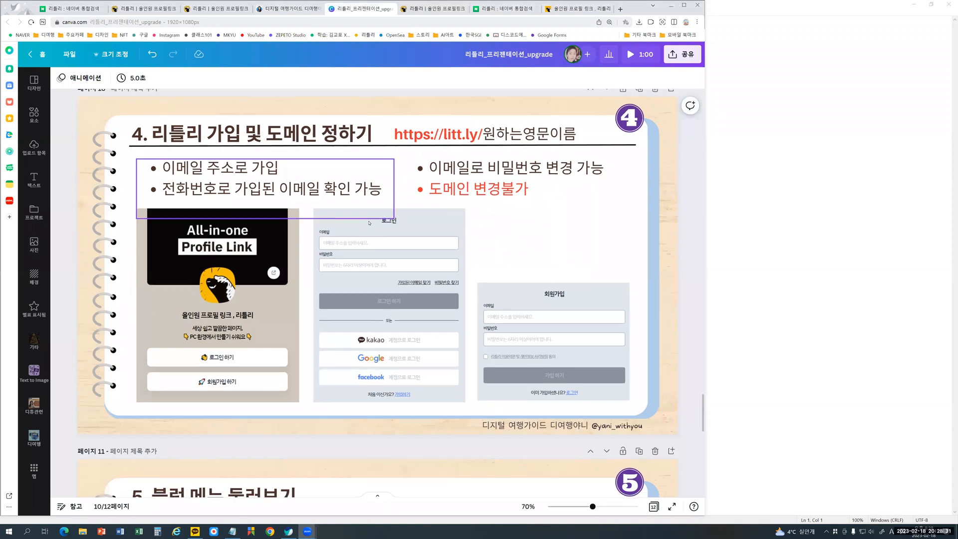
scroll(370, 223, down, 5)
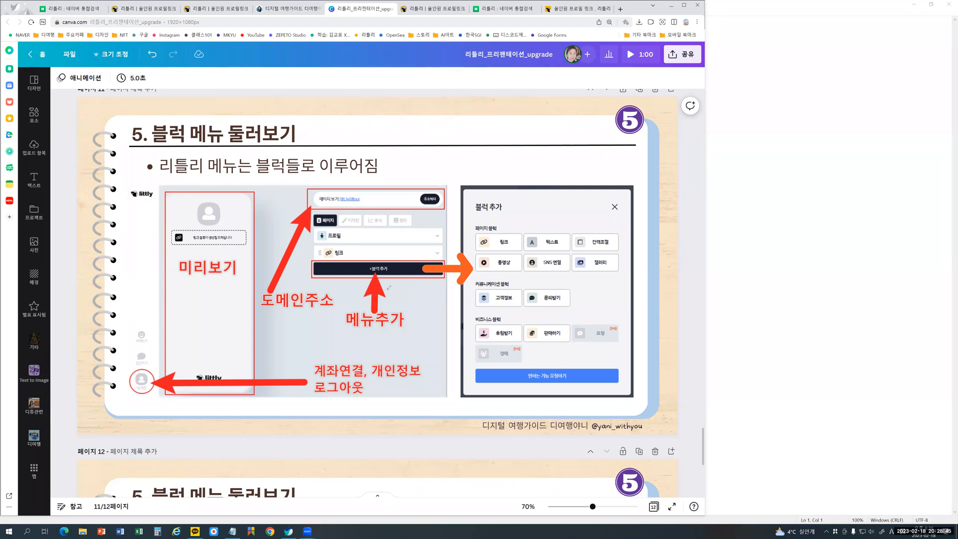
mouse_move(388, 287)
mouse_down()
mouse_move(428, 248)
mouse_move(521, 211)
mouse_move(520, 223)
mouse_up()
drag(370, 176, 315, 207)
drag(369, 178, 360, 208)
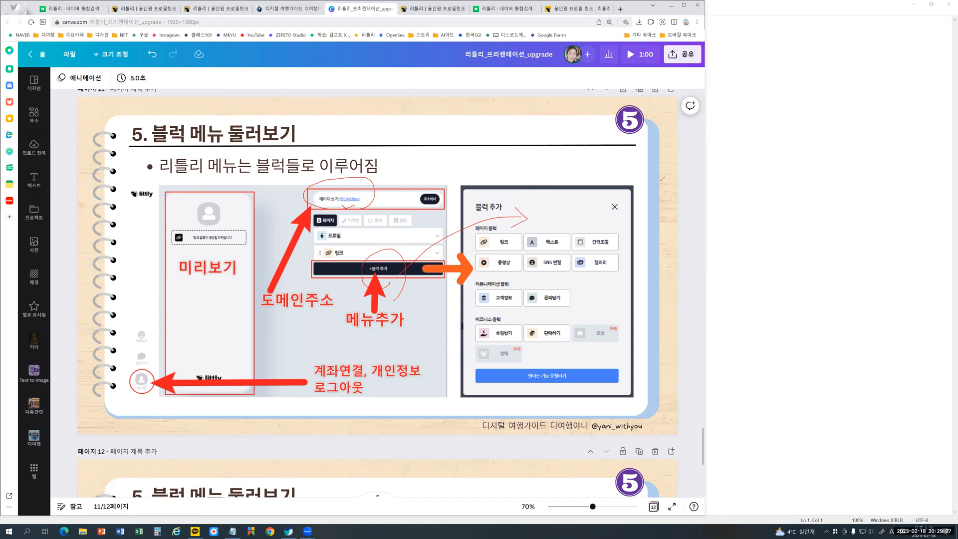
mouse_move(428, 187)
mouse_down()
mouse_move(434, 207)
mouse_move(443, 190)
mouse_up()
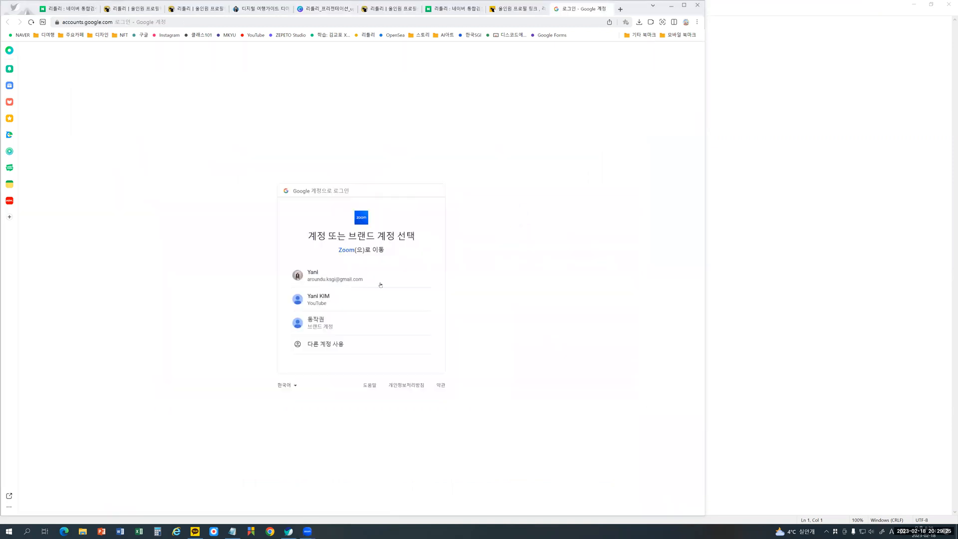
- Choose the Google account for the Zoom broadcast, title it 멀티프로필 리틀리, and start the YouTube live stream
click(320, 280)
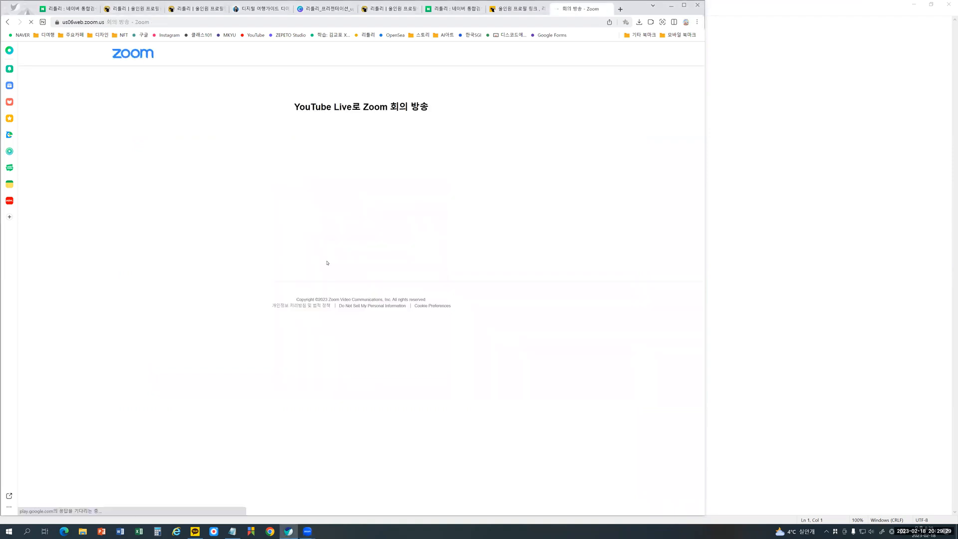
click(321, 222)
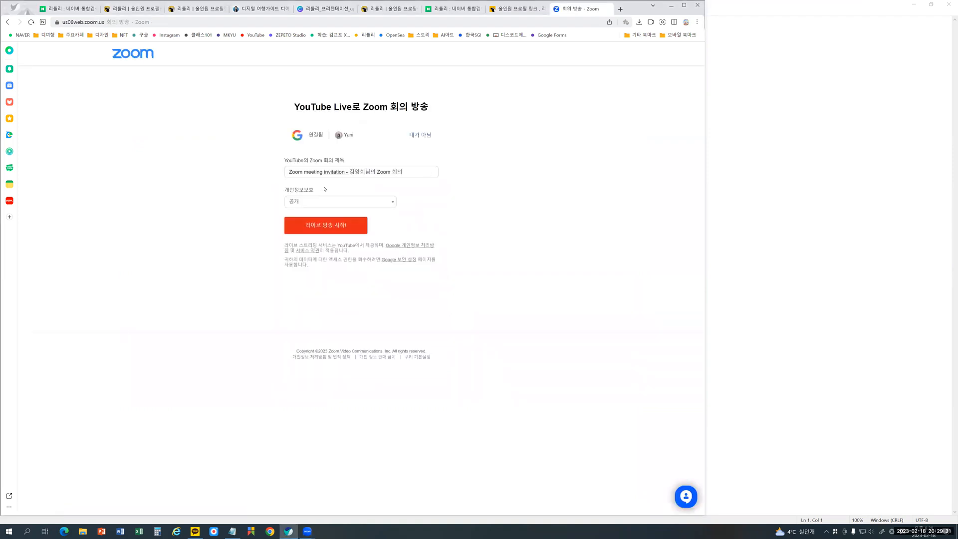
triple_click(367, 170)
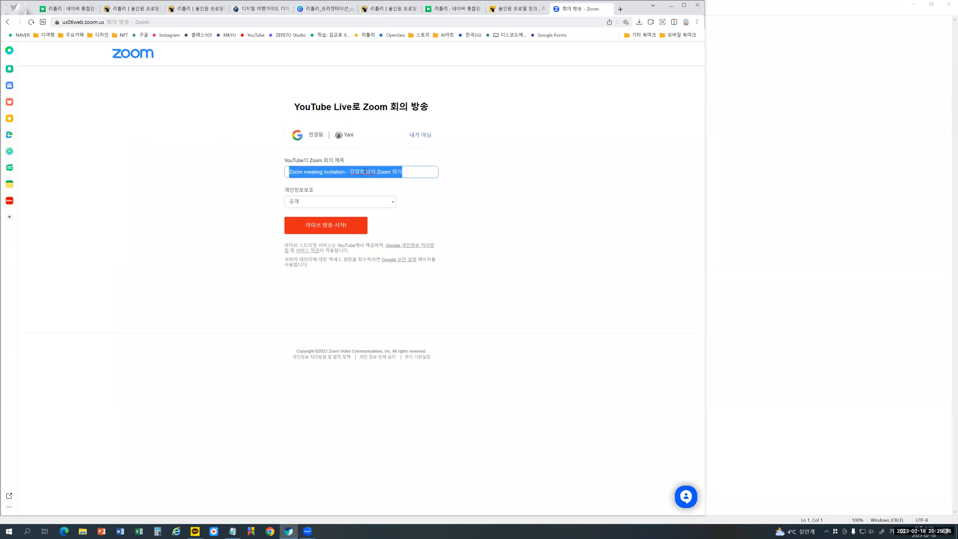
text(메)
text(티프로)
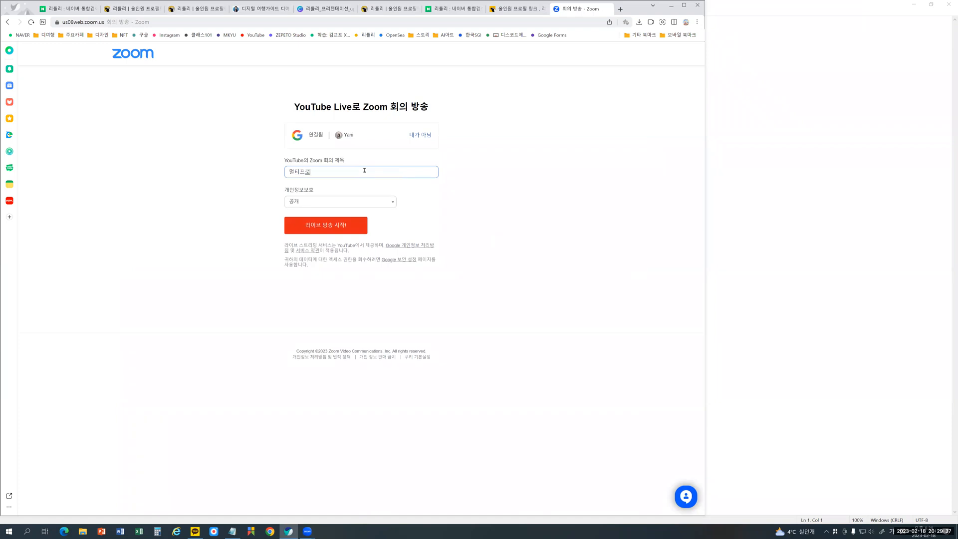
text(필 리틀리)
click(341, 224)
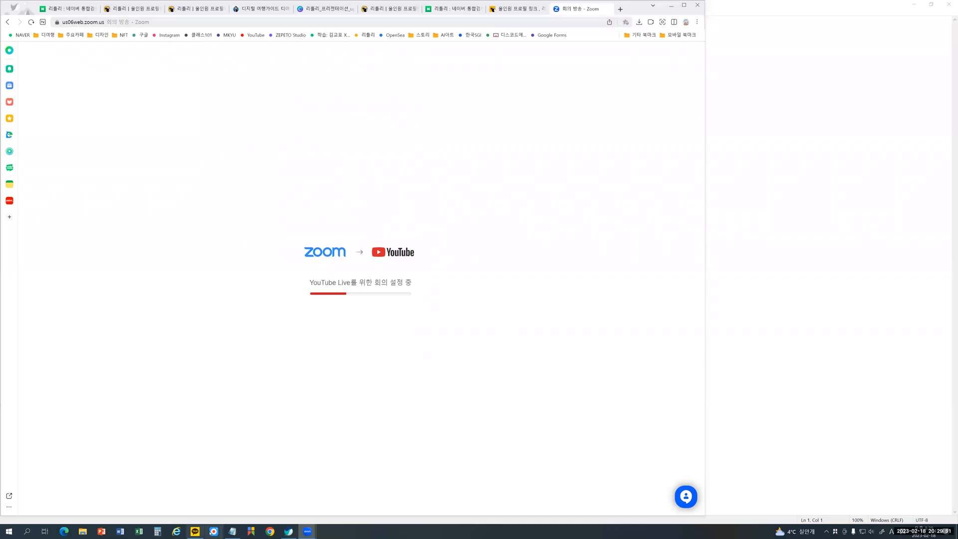
- Bring up KakaoTalk, pause the YouTube live playback, copy the stream's URL, and close its page
click(195, 532)
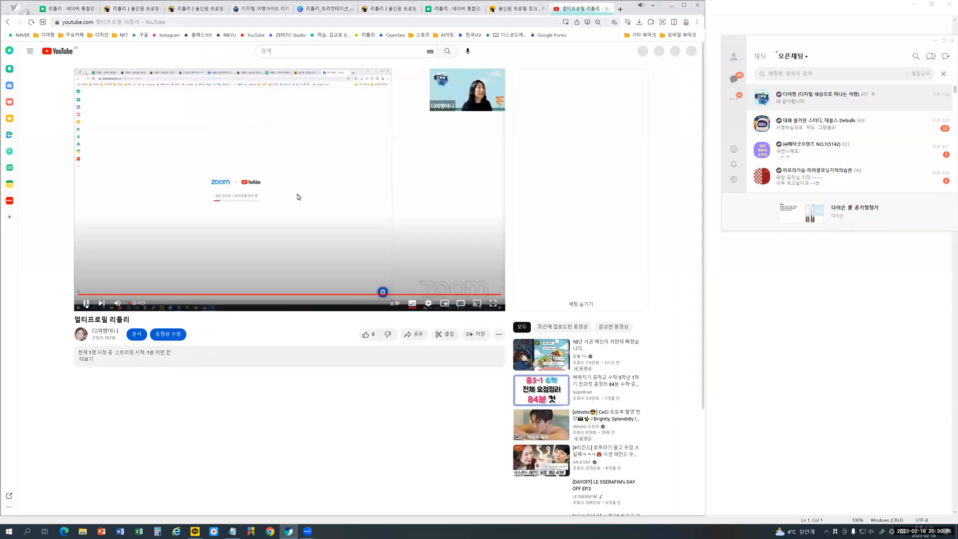
click(86, 303)
click(208, 23)
key(ctrl+c)
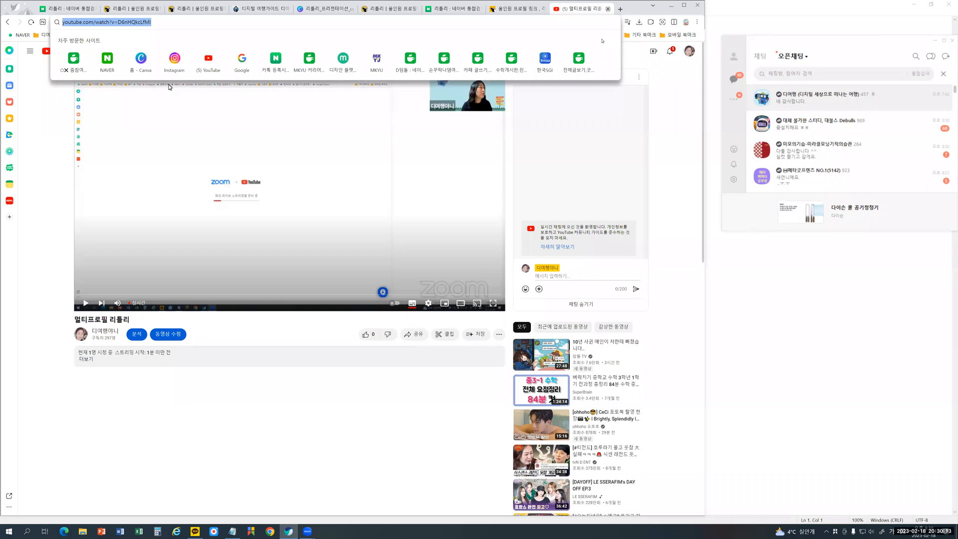
key(ctrl+w)
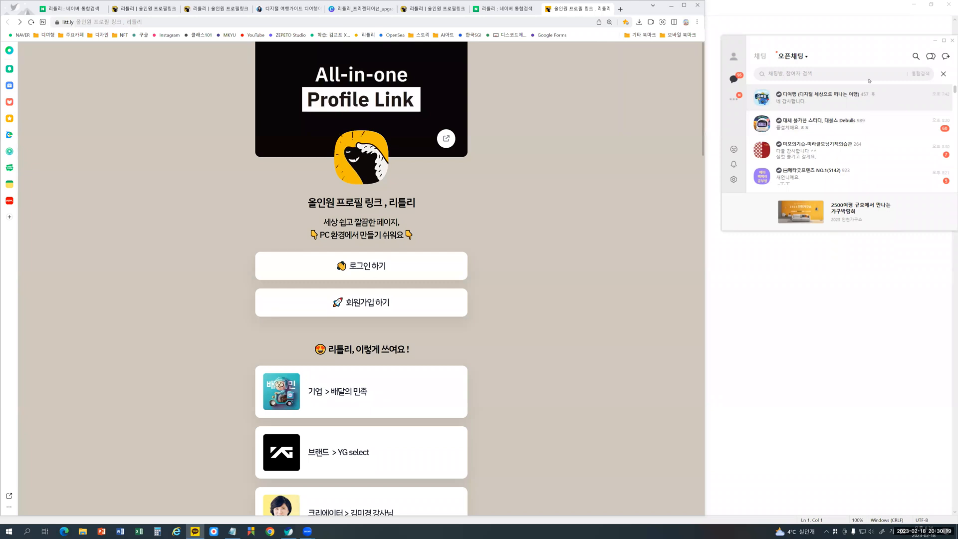
- Send 못들어오신분들 유튜브로 보세요 with the YouTube live link to the 디여행 open chat in KakaoTalk, and close the chat
double_click(828, 94)
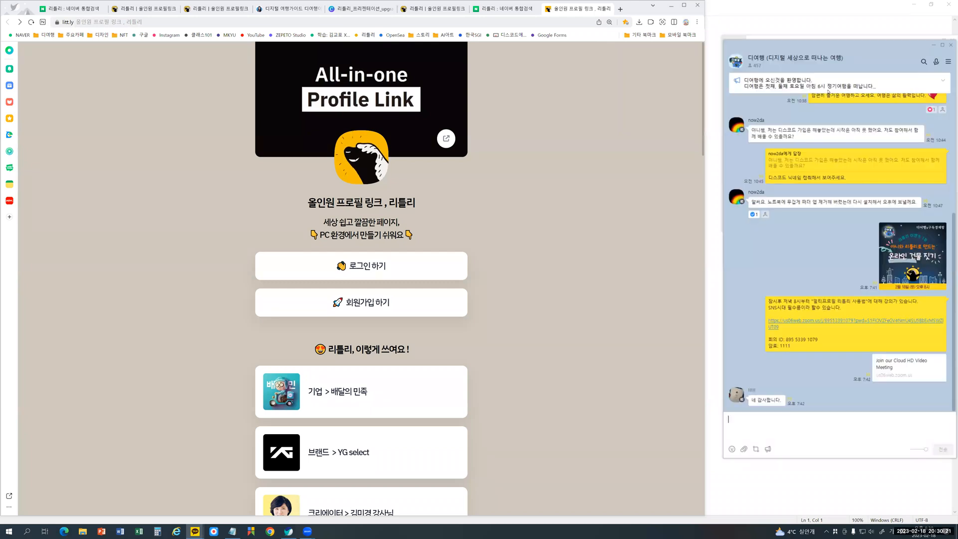
drag(929, 48, 494, 47)
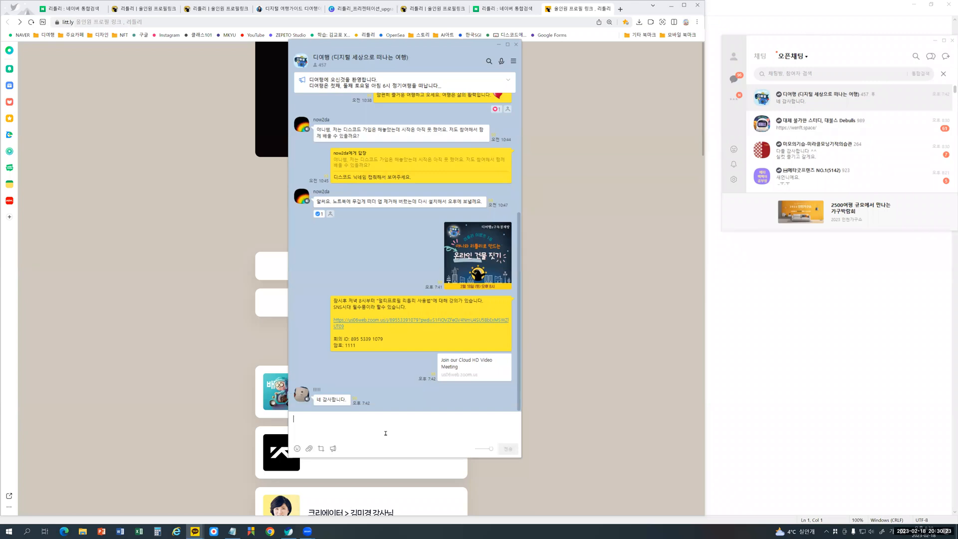
text(못들어오신분들 유튜브로 보세요.)
key(ctrl+v)
key(ctrl+a)
key(ctrl+x)
key(ctrl+v)
key(Return)
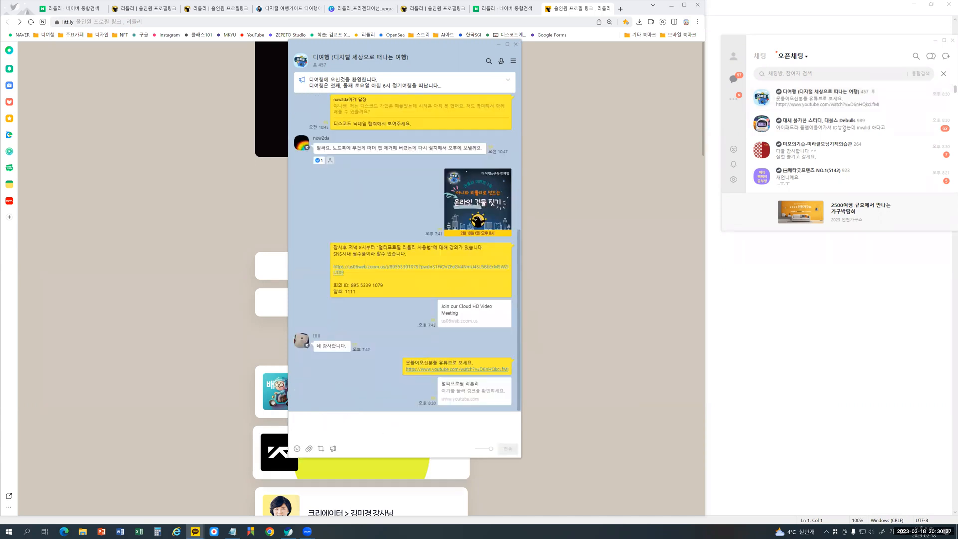
click(515, 44)
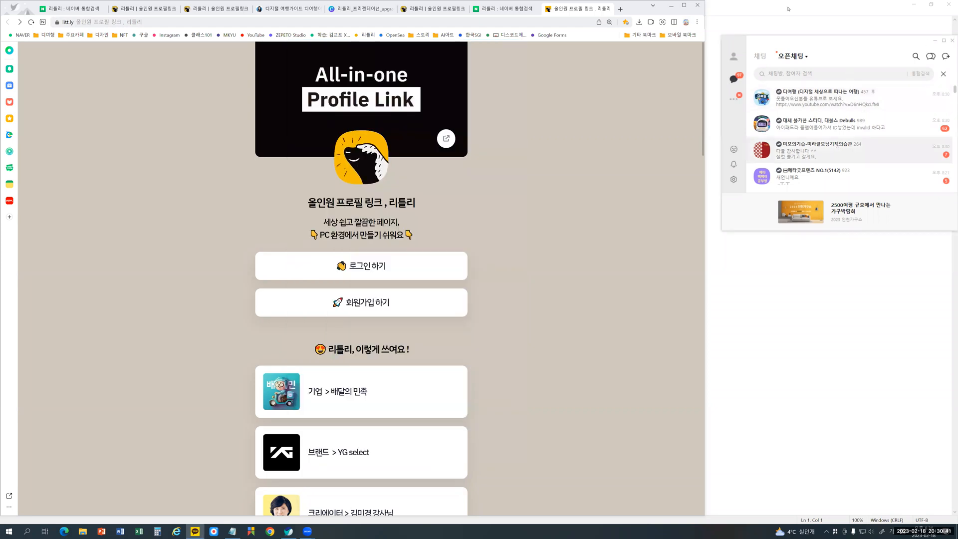
- Send the same message and YouTube link to the 구독경제와 신성장 open chat, and close the KakaoTalk windows
drag(917, 50, 460, 102)
scroll(379, 174, down, 3)
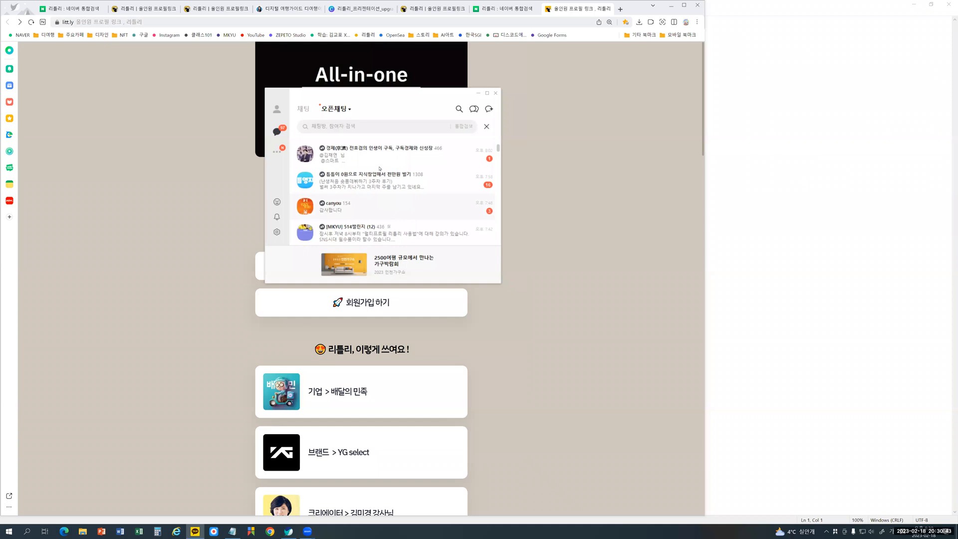
key(ctrl+v)
key(Return)
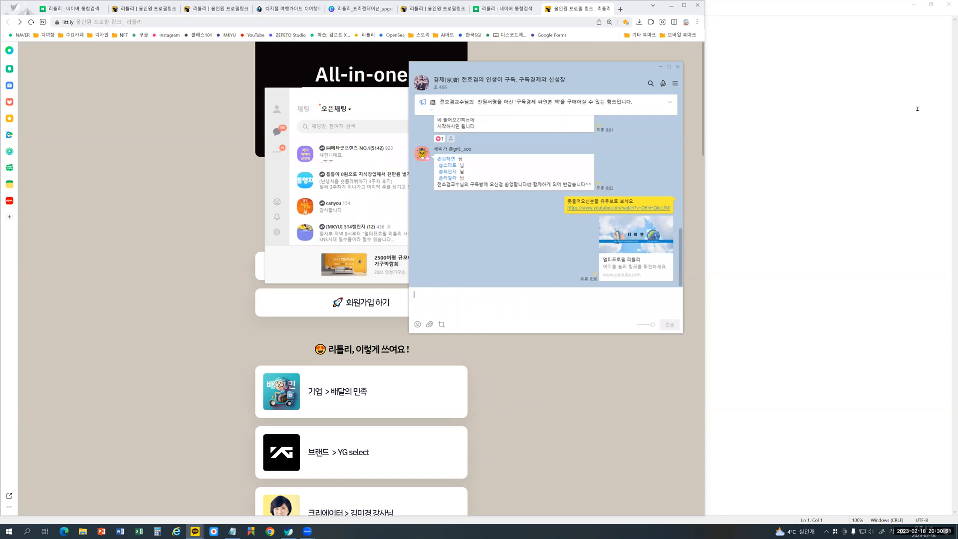
key(Escape)
key(Escape)
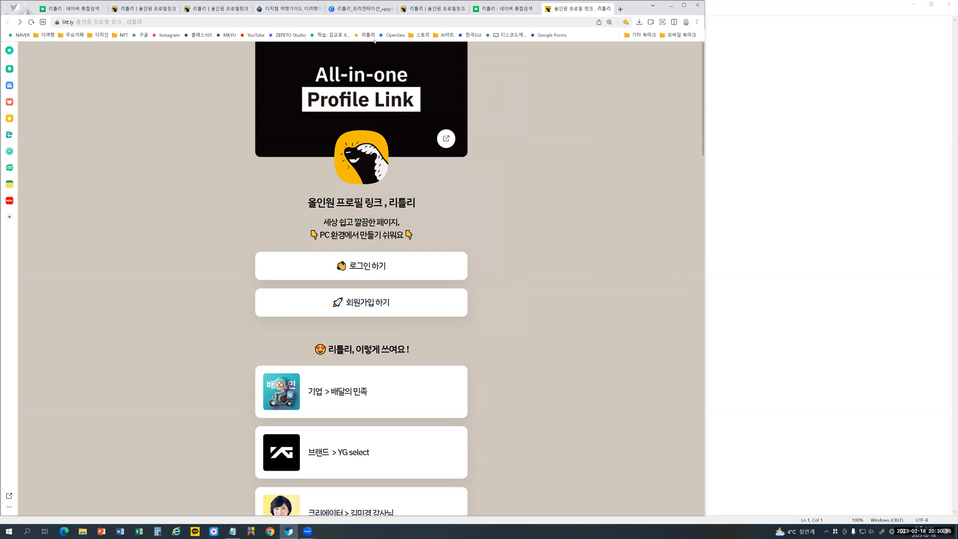
- Return to the littly editor, collapse the 프로필 block, and add a 텍스트 block
click(421, 12)
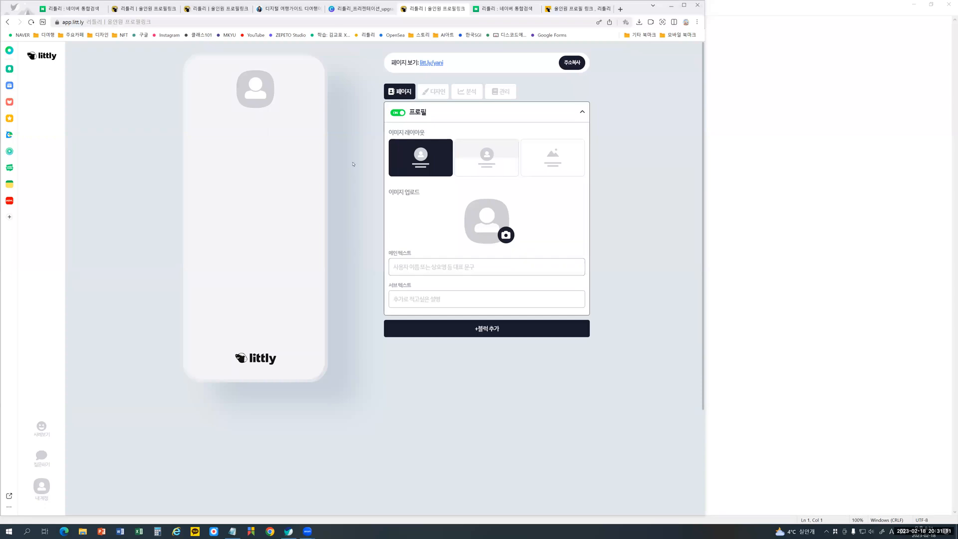
click(582, 113)
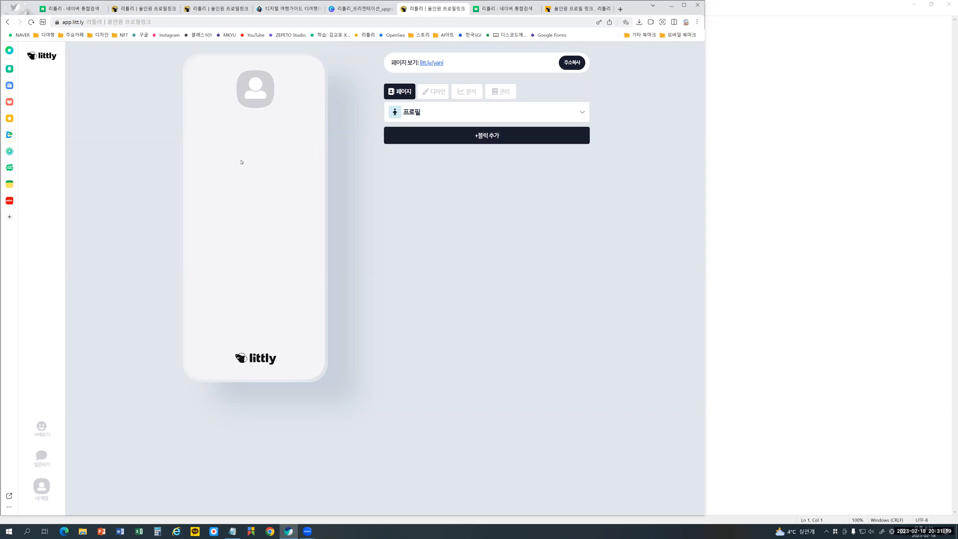
click(486, 135)
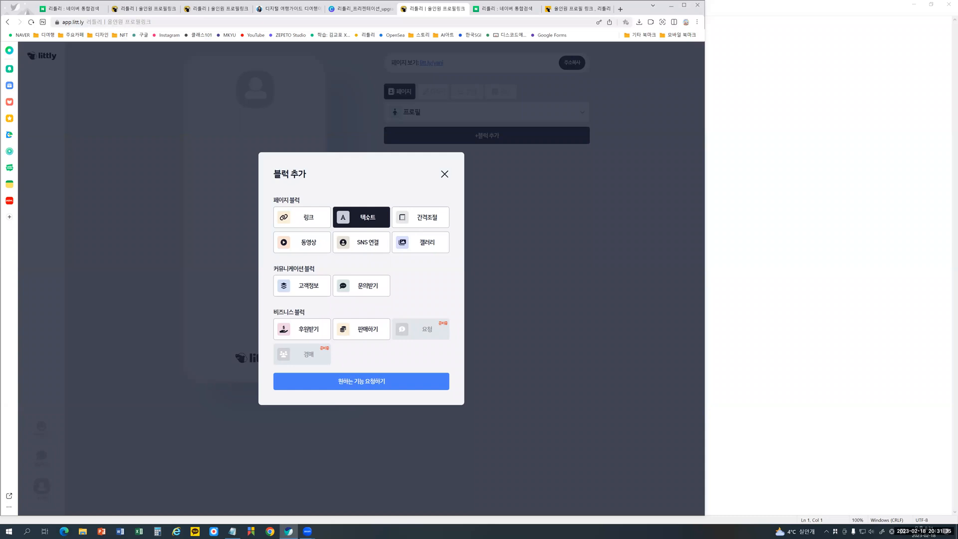
click(364, 217)
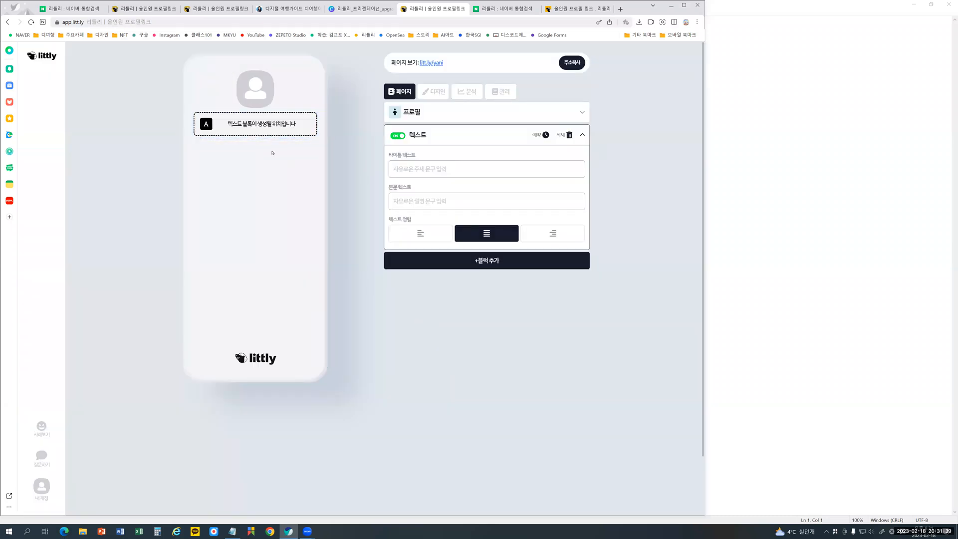
- Enlarge the editor page, narrow the browser window, and activate the 텍스트 block's 타이틀 텍스트 field
scroll(272, 152, up, 3)
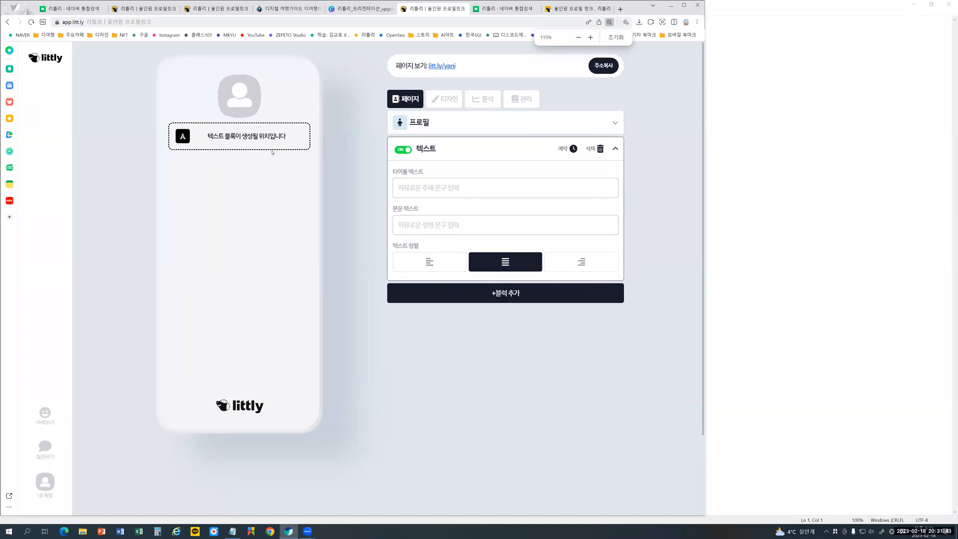
scroll(428, 163, up, 1)
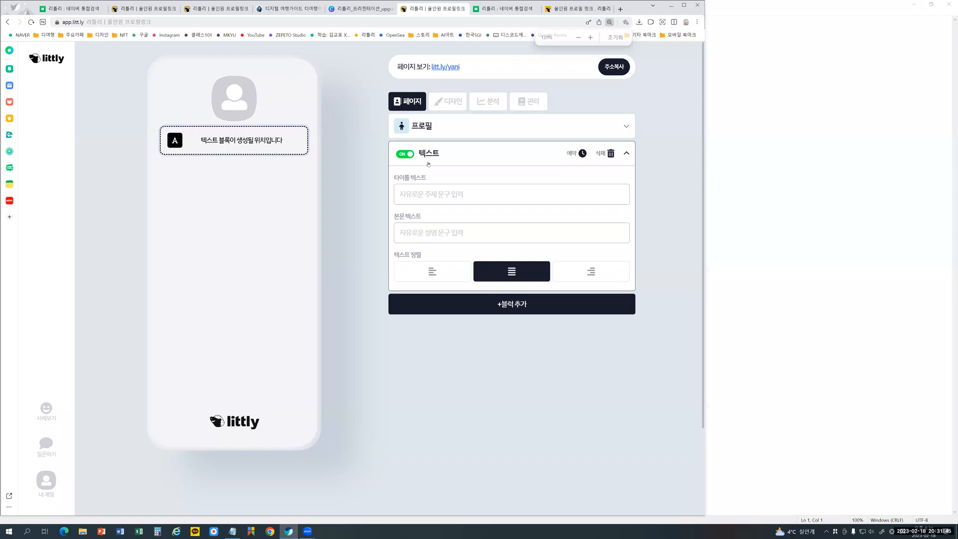
scroll(428, 163, up, 1)
click(458, 200)
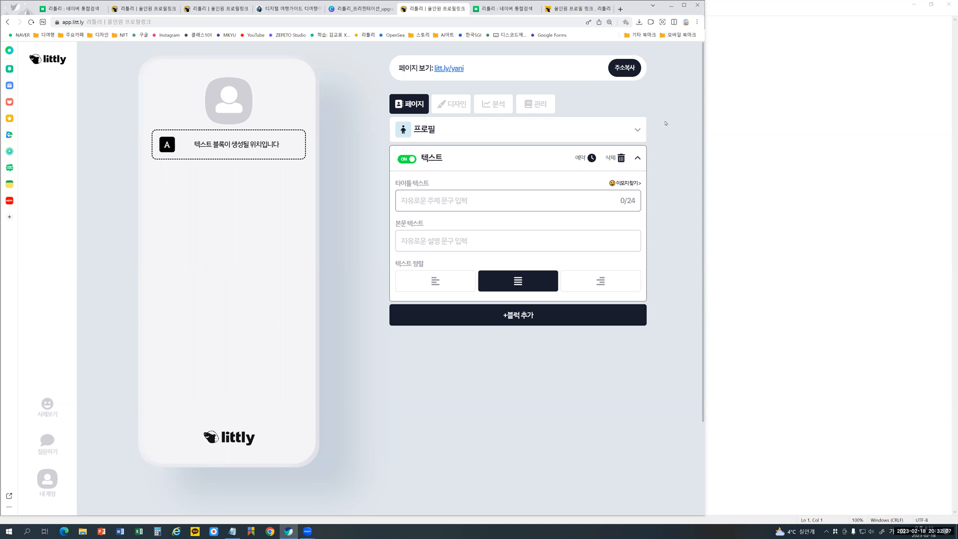
drag(703, 342, 646, 349)
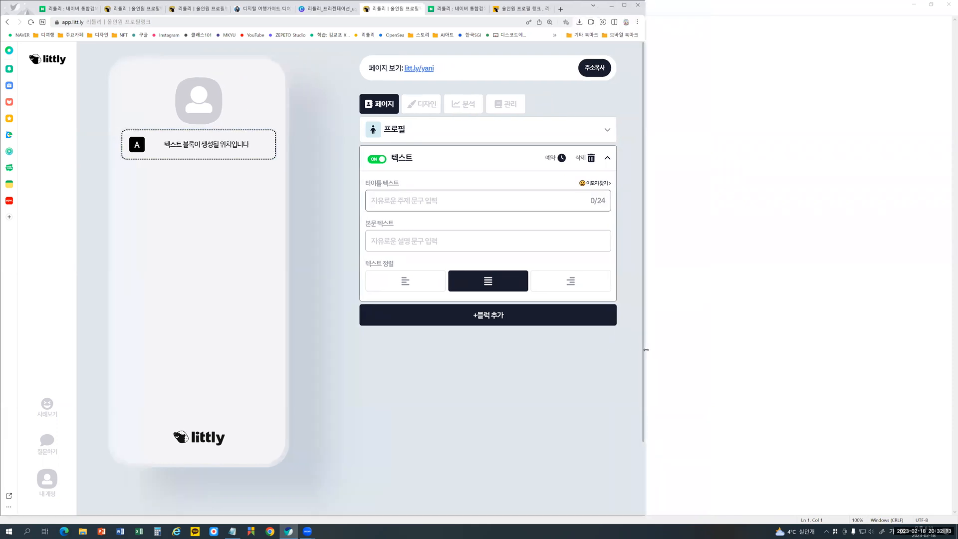
click(393, 199)
- Open the 크리에이터 example profile from the littly landing page and examine how text titles separate its link blocks
click(519, 8)
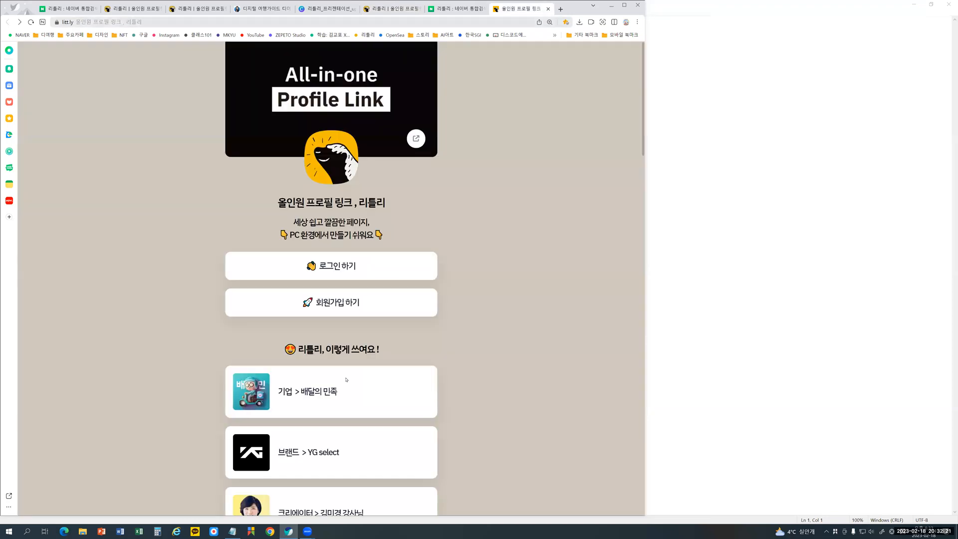
click(325, 466)
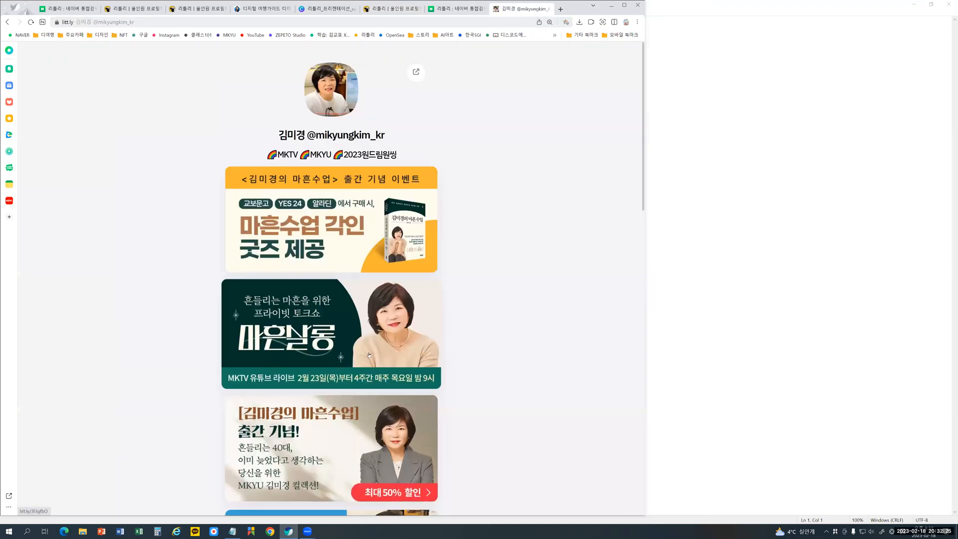
scroll(369, 356, down, 10)
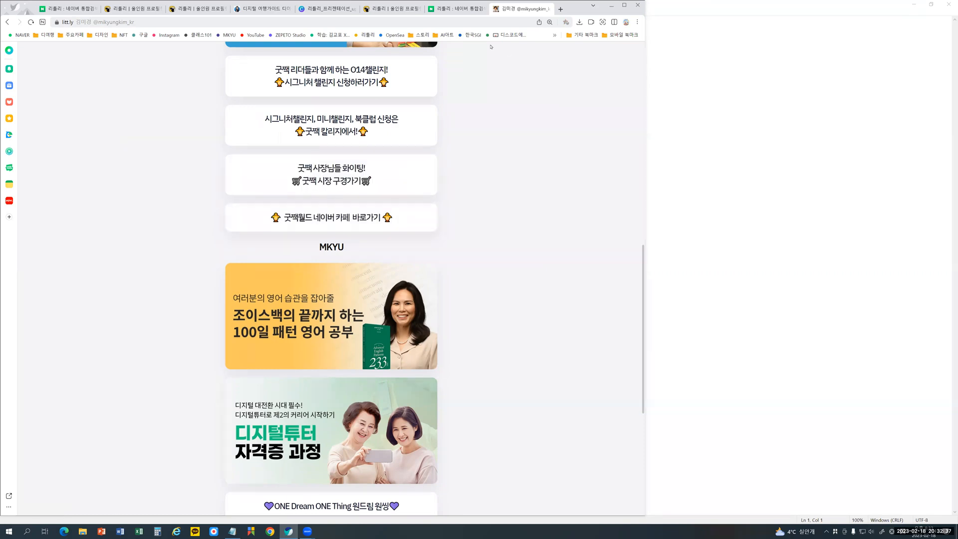
- Return to the littly editor and enter "디여행 x 구독경제" as the 텍스트 block's title text
click(394, 9)
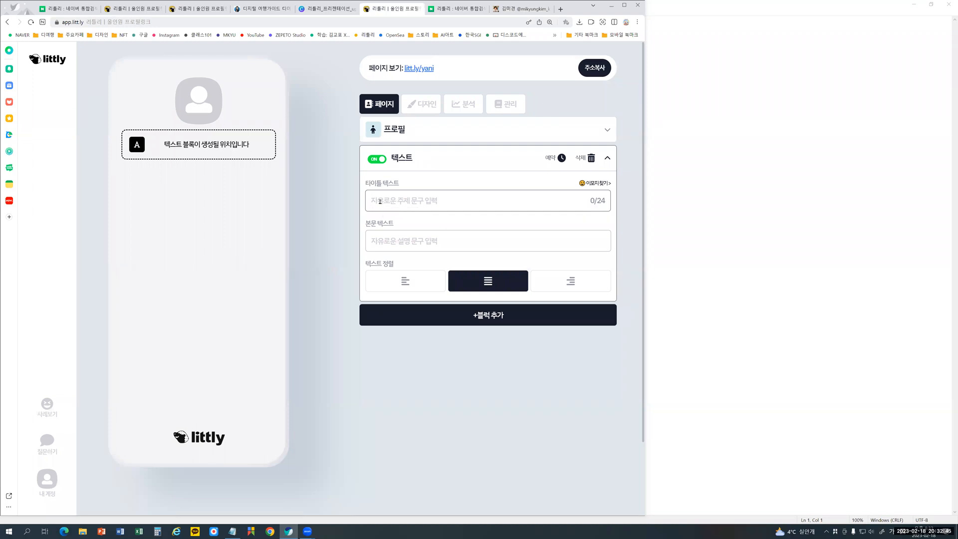
text(구독경)
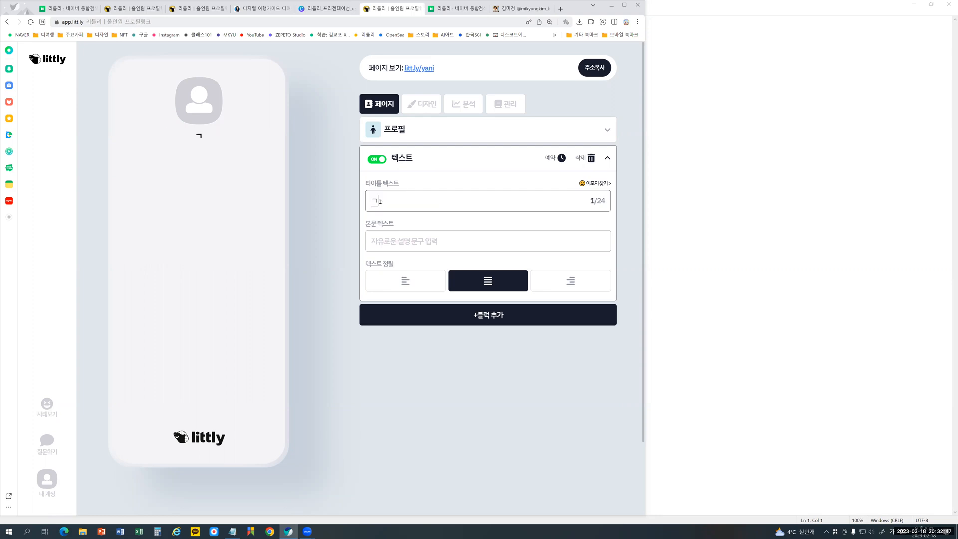
text(제)
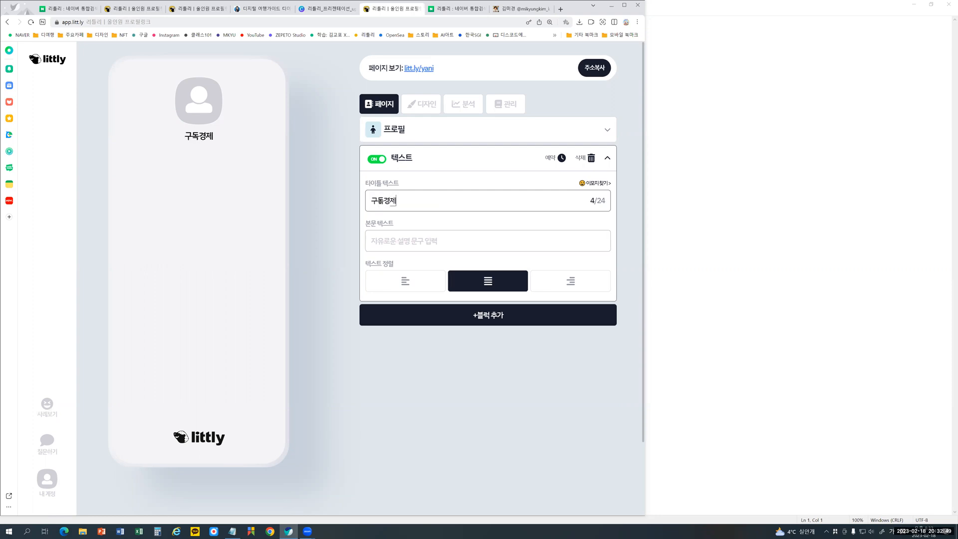
key(Home)
text(디여행 )
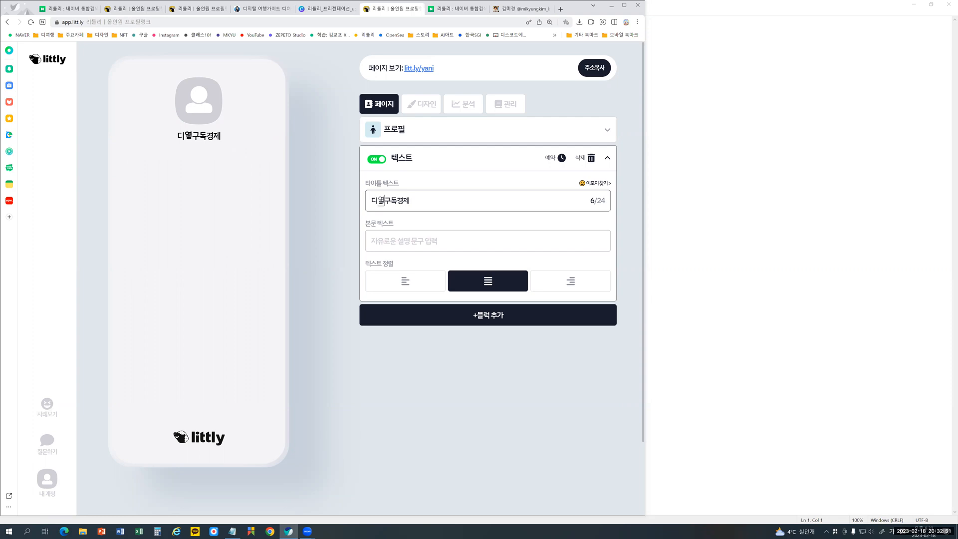
text(ㅌ)
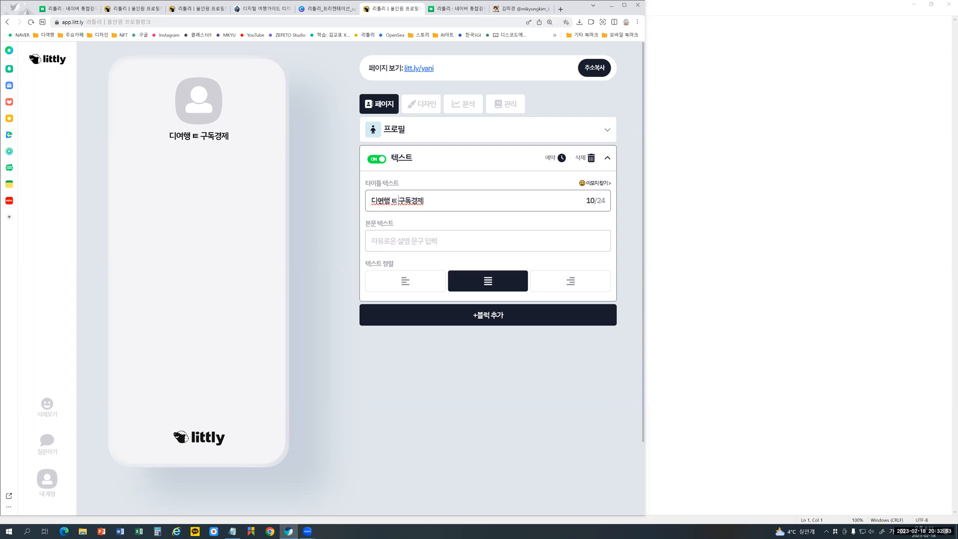
key(BackSpace)
text(x)
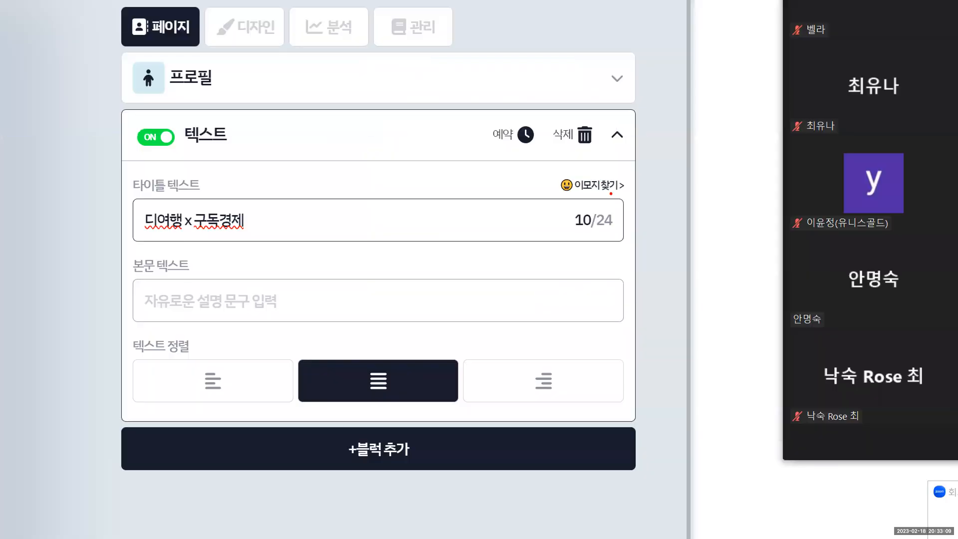
- Browse the emoji categories for the title text, try the red heart from 활동 at its end, and remove it again
mouse_move(610, 193)
mouse_down()
mouse_move(559, 199)
mouse_move(600, 163)
mouse_move(644, 188)
mouse_move(608, 198)
mouse_up()
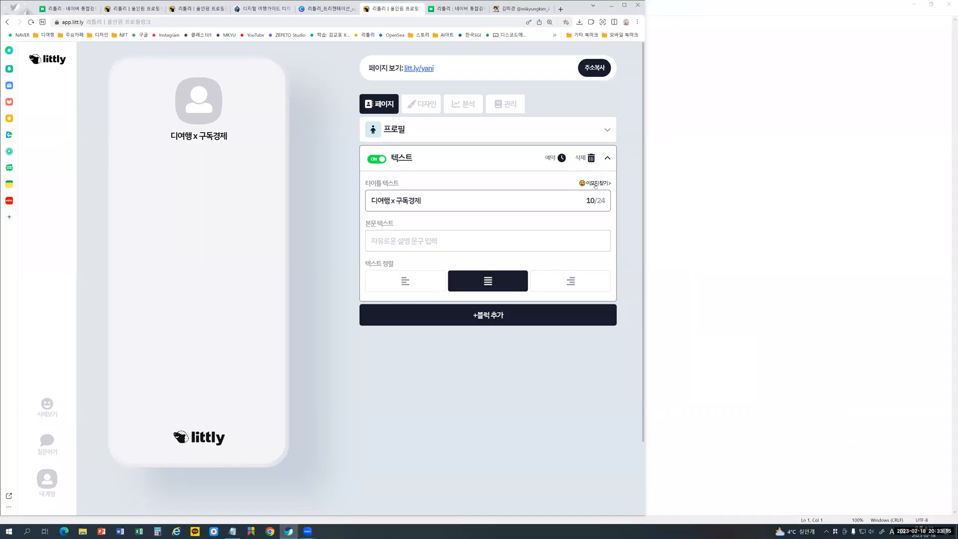
click(595, 184)
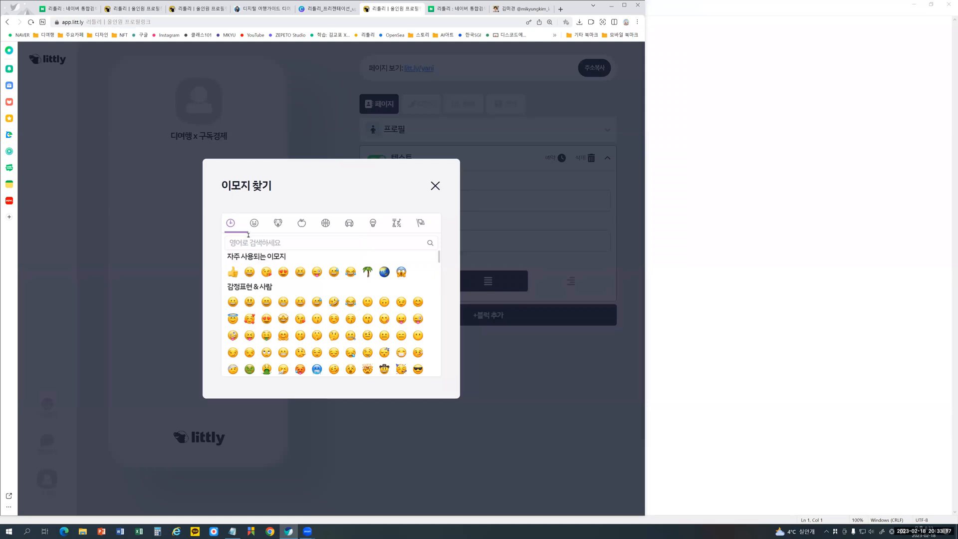
click(253, 224)
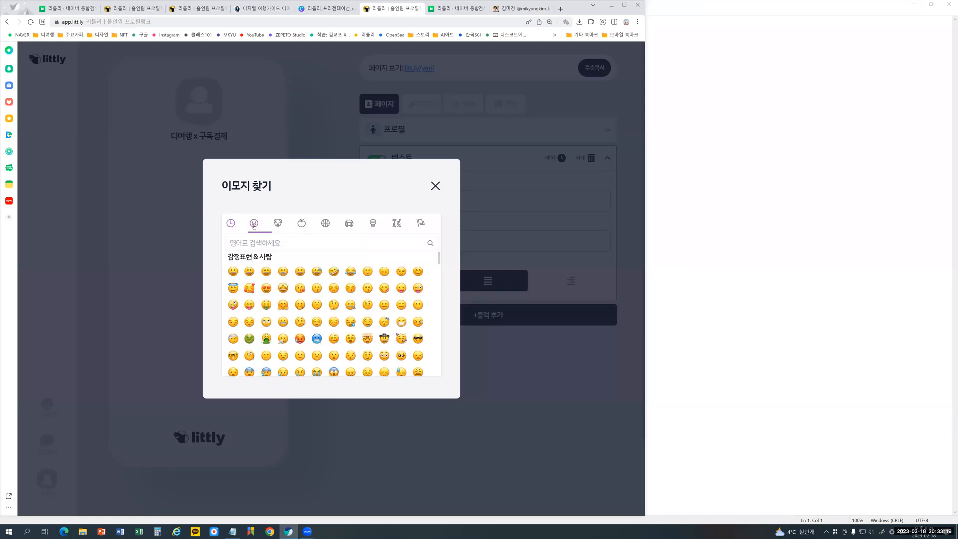
click(280, 223)
click(302, 224)
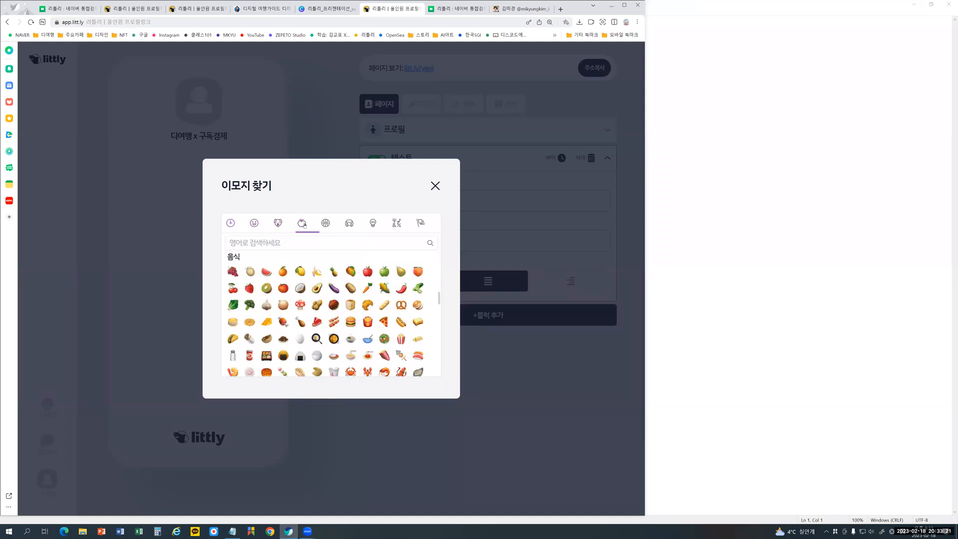
scroll(336, 329, down, 2)
scroll(337, 328, down, 6)
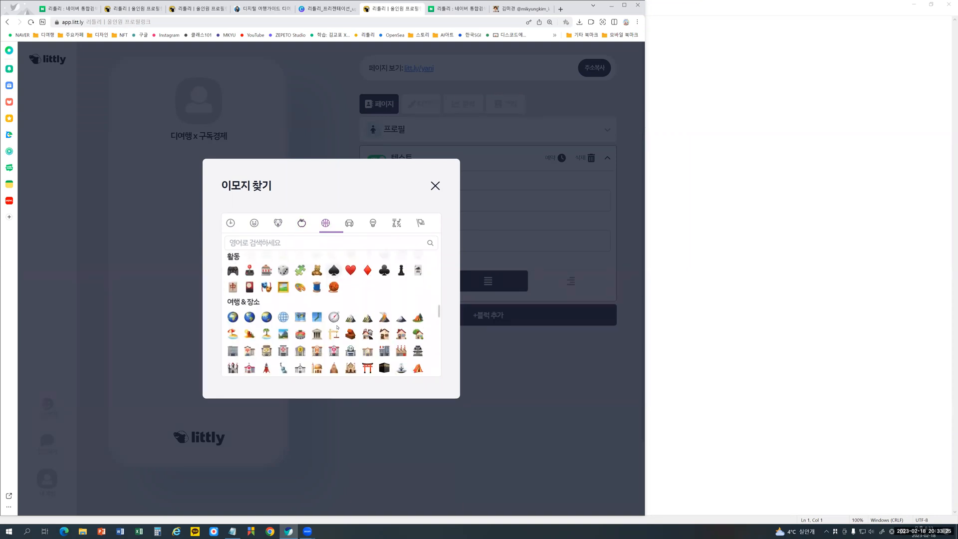
scroll(336, 327, up, 1)
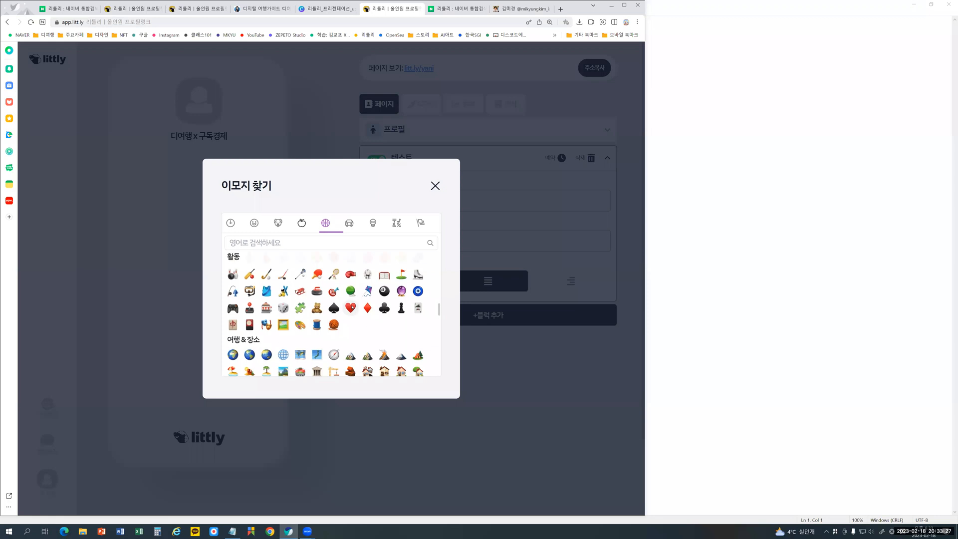
click(350, 308)
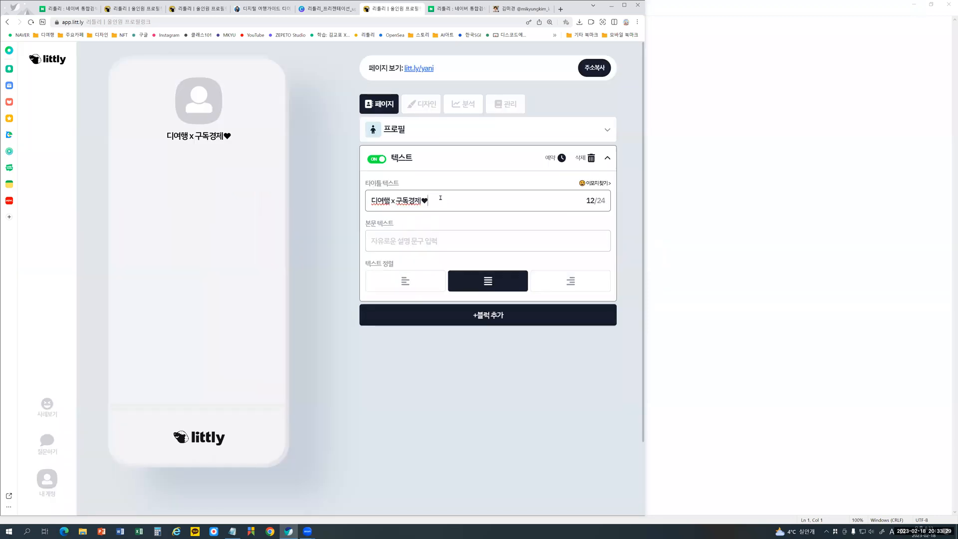
key(BackSpace)
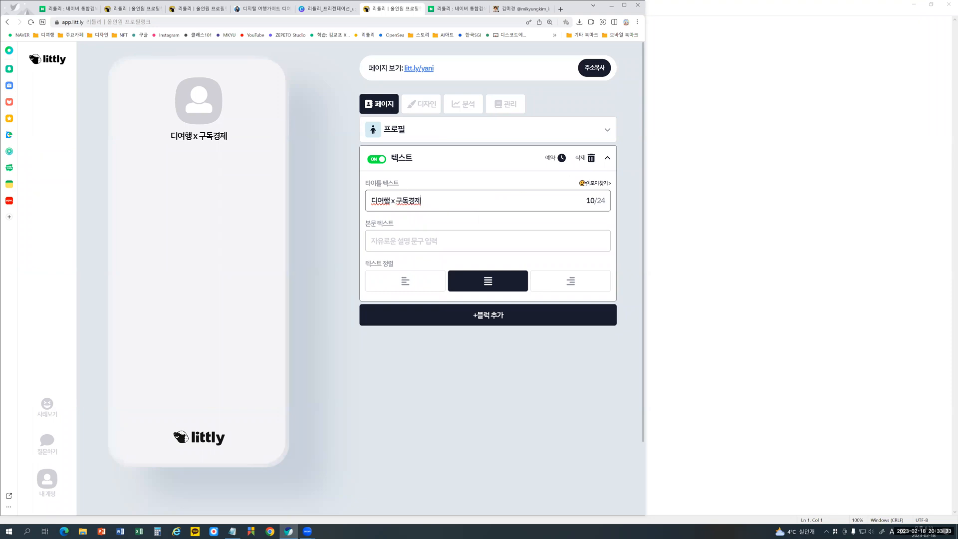
- Decorate the title text with a thumbs-up emoji in front of it and a smiling face emoji at its end, each separated by a space
click(583, 183)
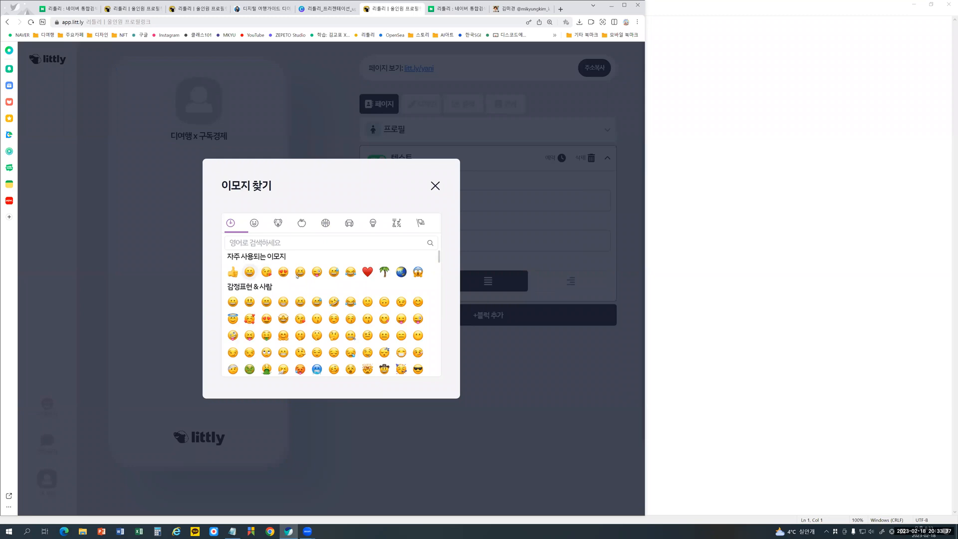
click(249, 272)
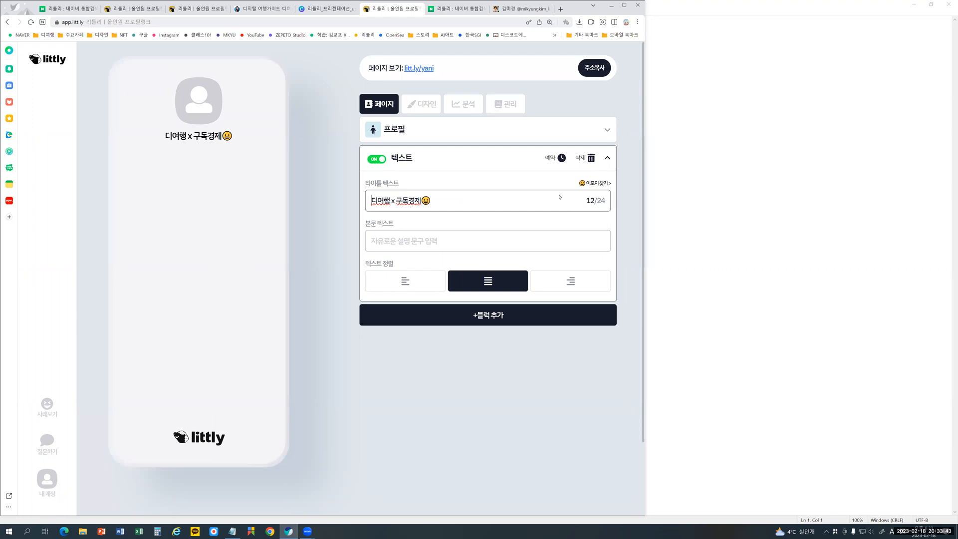
click(594, 183)
click(250, 272)
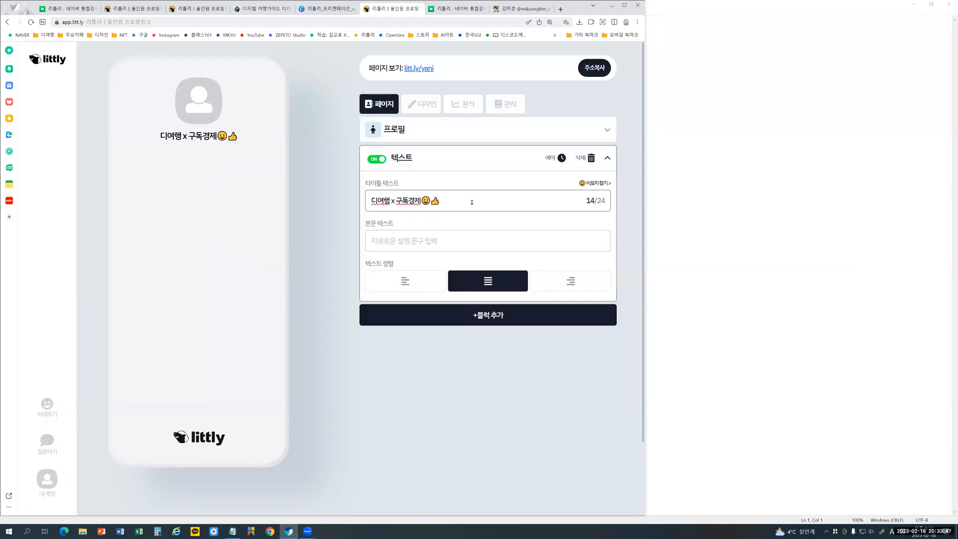
key(BackSpace)
text(👍)
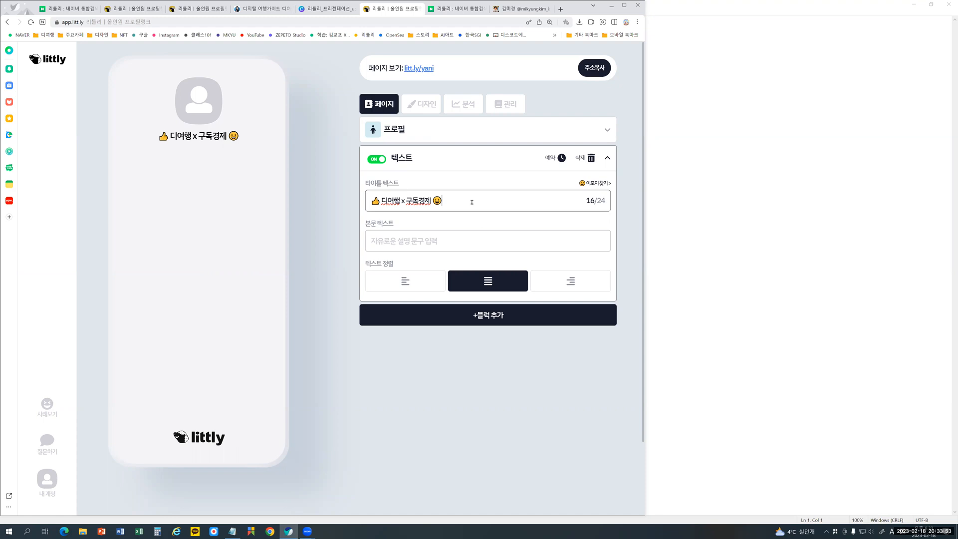
- Enter "멀티프로필 리틀리 강의" as the 텍스트 block's 본문 텍스트
click(427, 241)
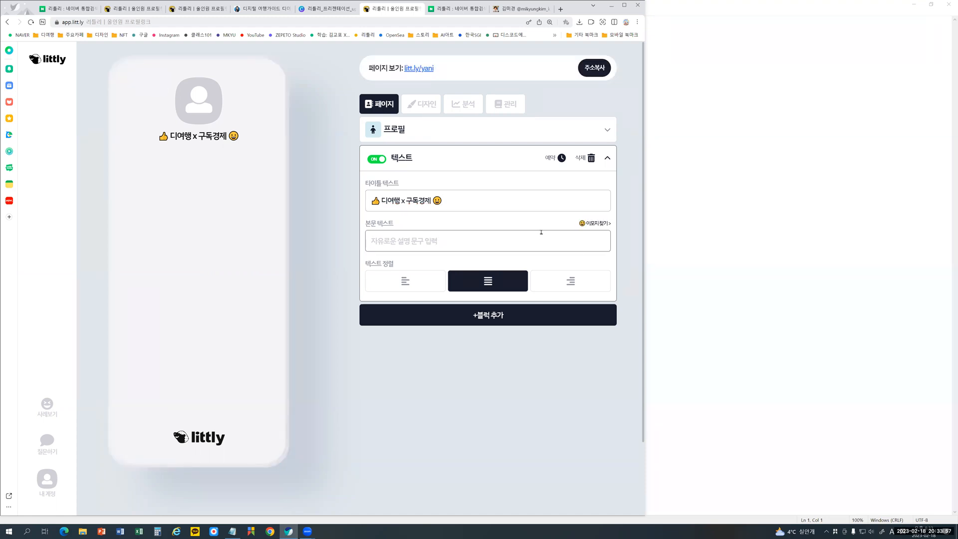
text(멀)
text(티프룸)
text(필)
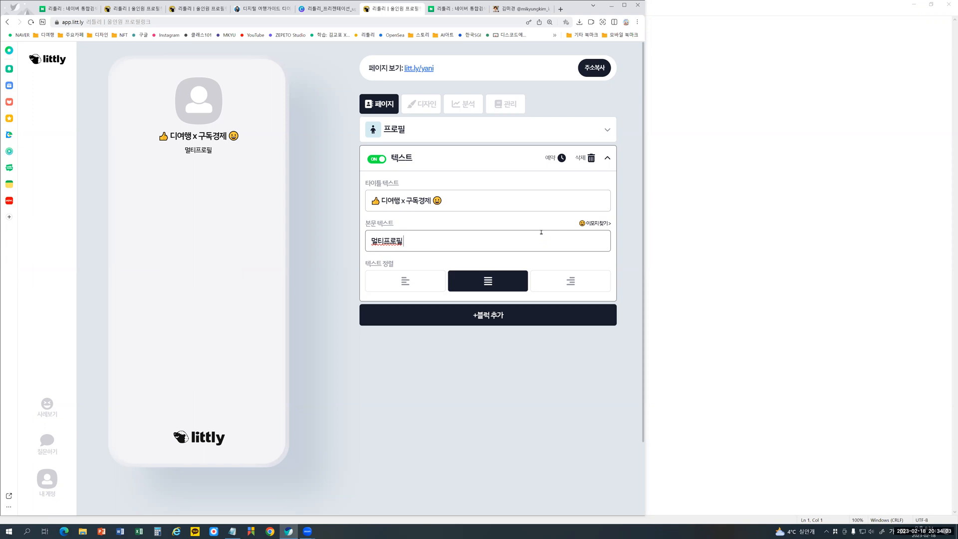
text( 리틀리 ㄱ강의)
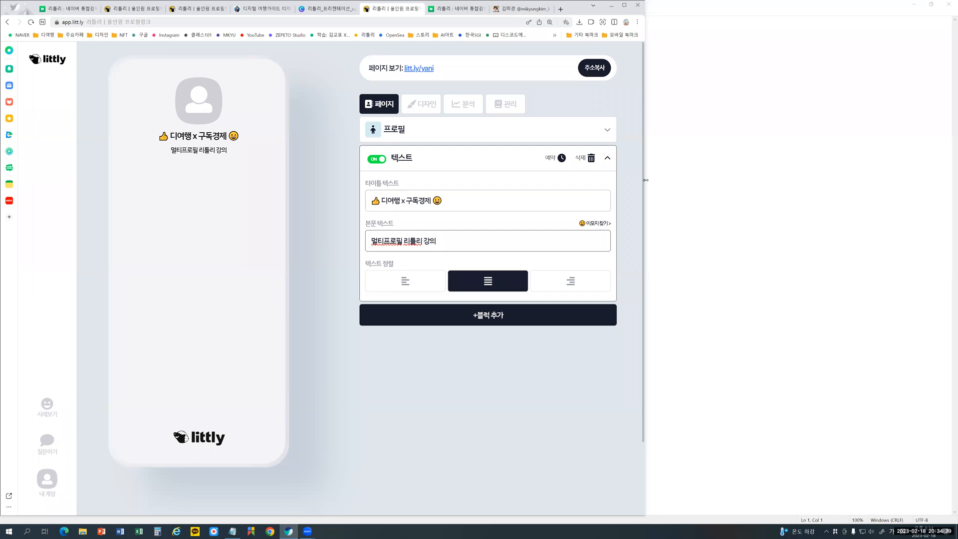
- Collapse the 텍스트 block, expand the 프로필 block, and choose the image layout with a profile picture over a background image
click(610, 158)
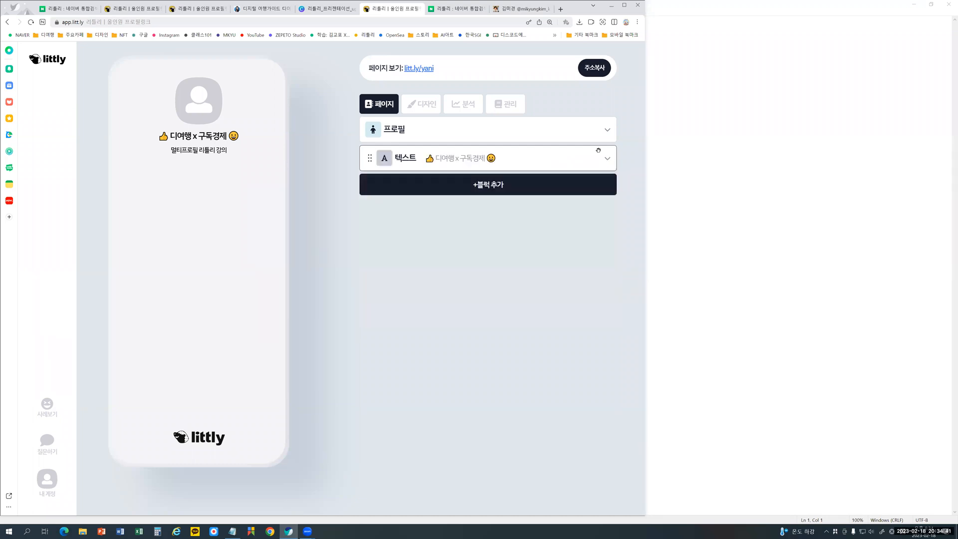
click(608, 129)
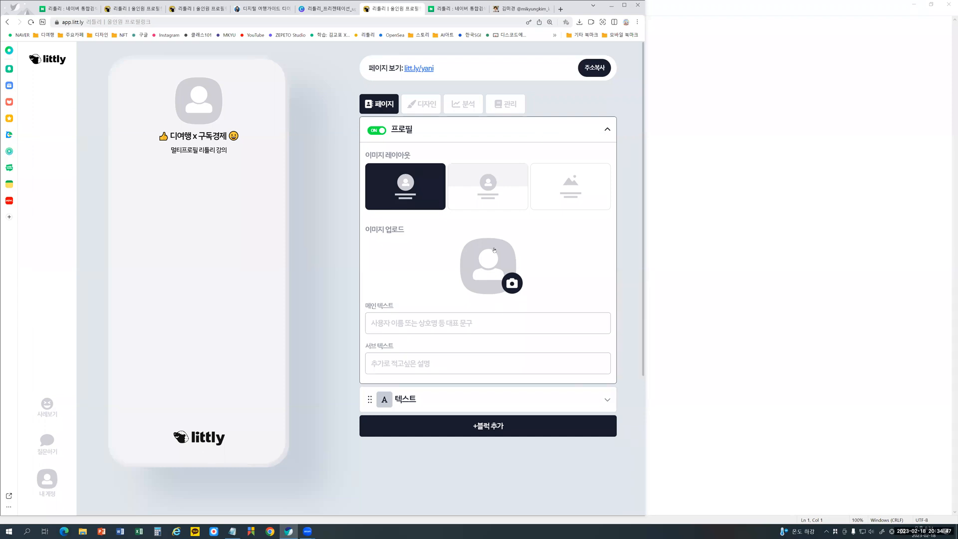
click(484, 192)
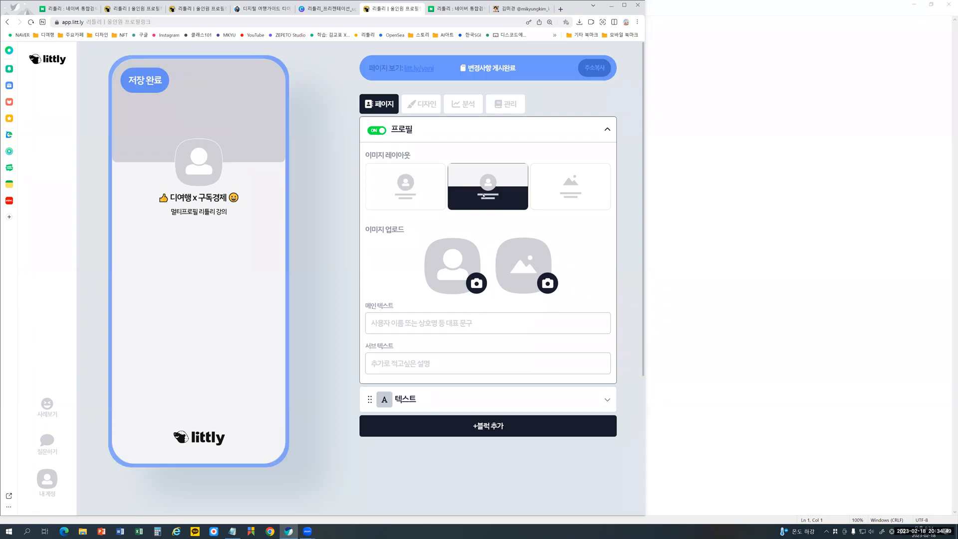
- Examine how the finished 디여행 example profile combines a background image with a profile picture, and return to the editor
click(293, 7)
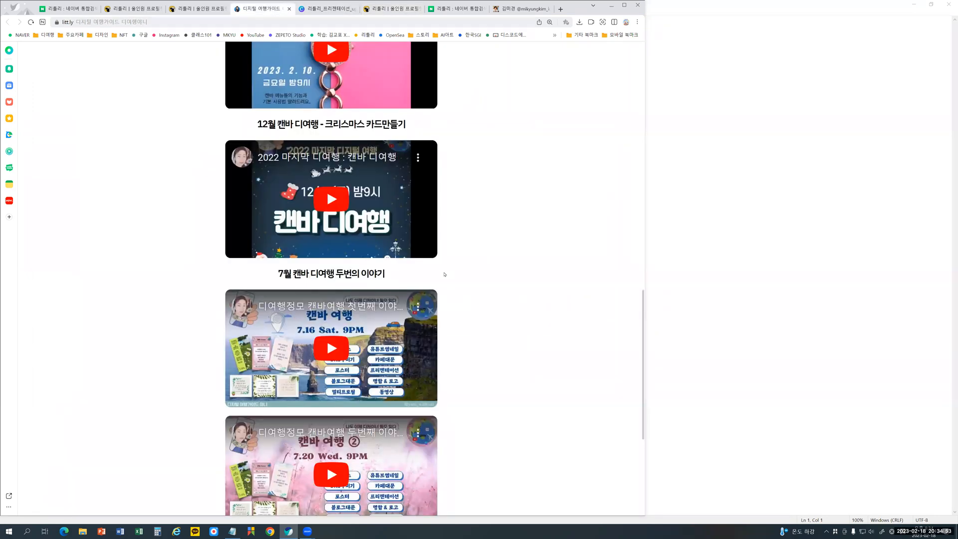
scroll(445, 274, up, 15)
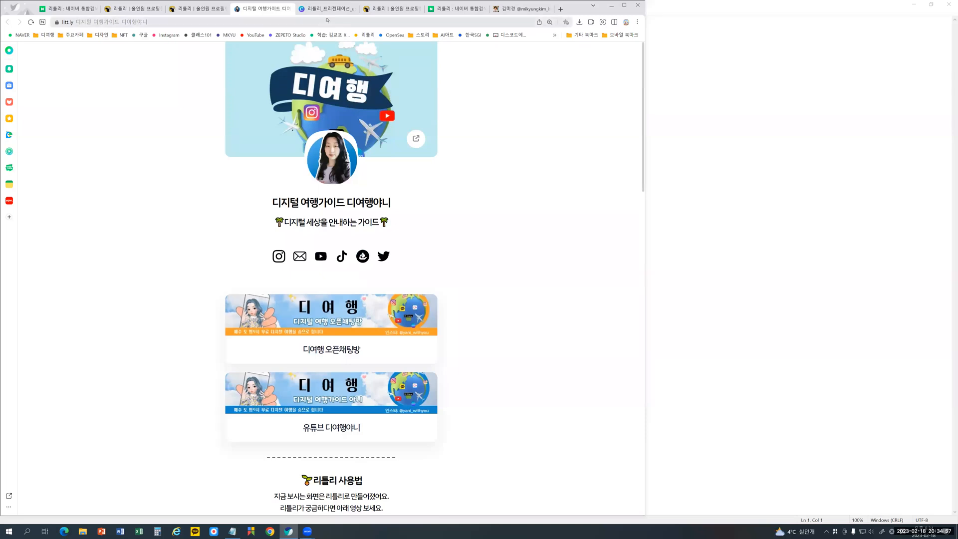
click(391, 9)
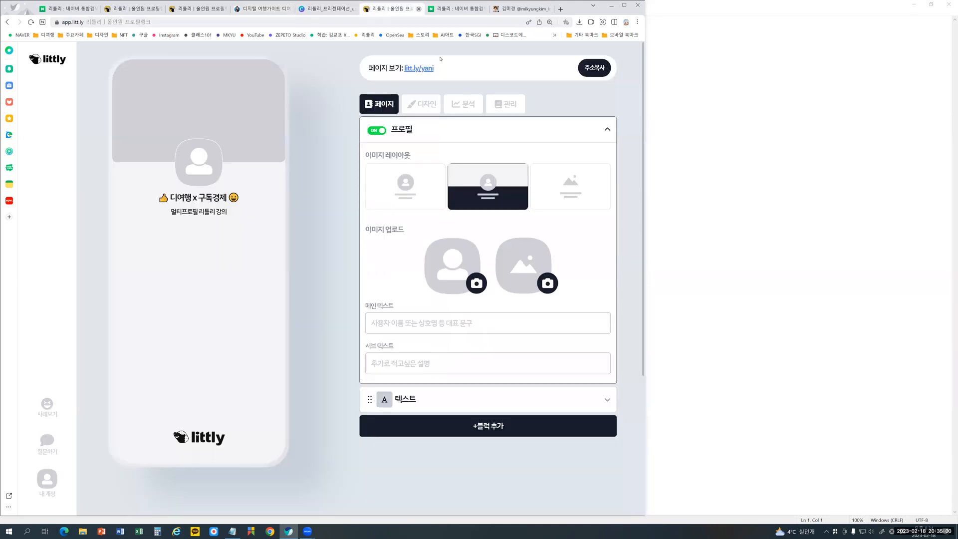
- Try the background-image-only layout for the 프로필 block, and settle on the layout with only a profile picture
click(419, 201)
click(570, 194)
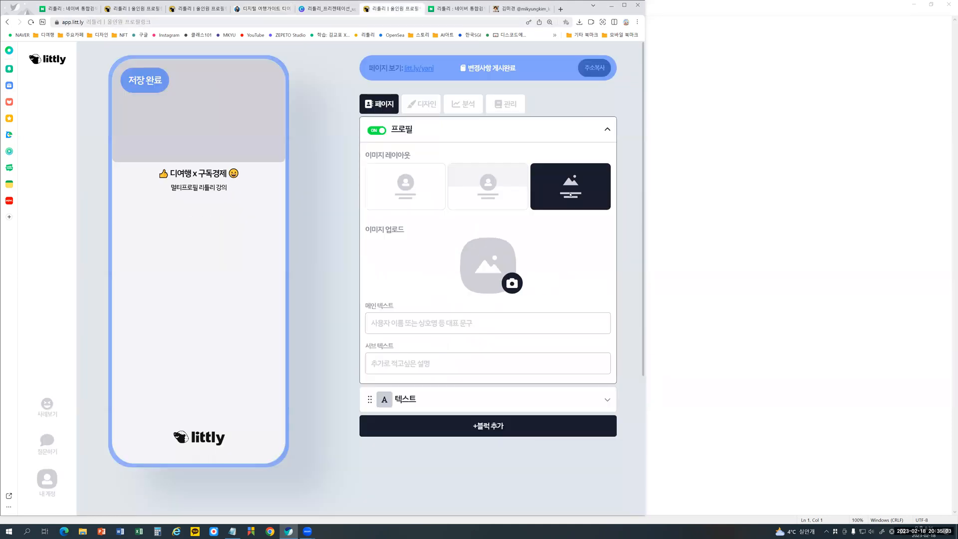
click(410, 194)
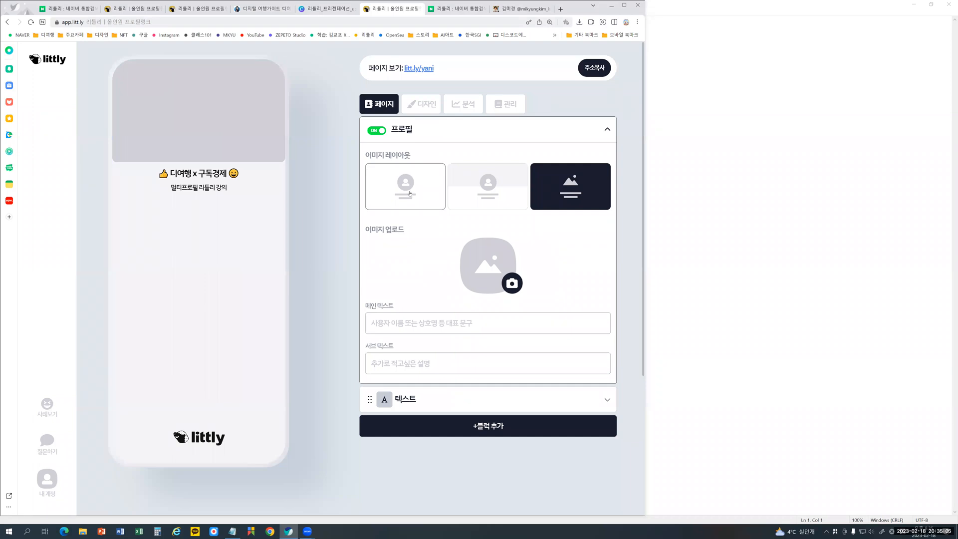
- Upload the image 연습_리틀리의 사본 from the 다운로드 folder as the profile picture
click(516, 284)
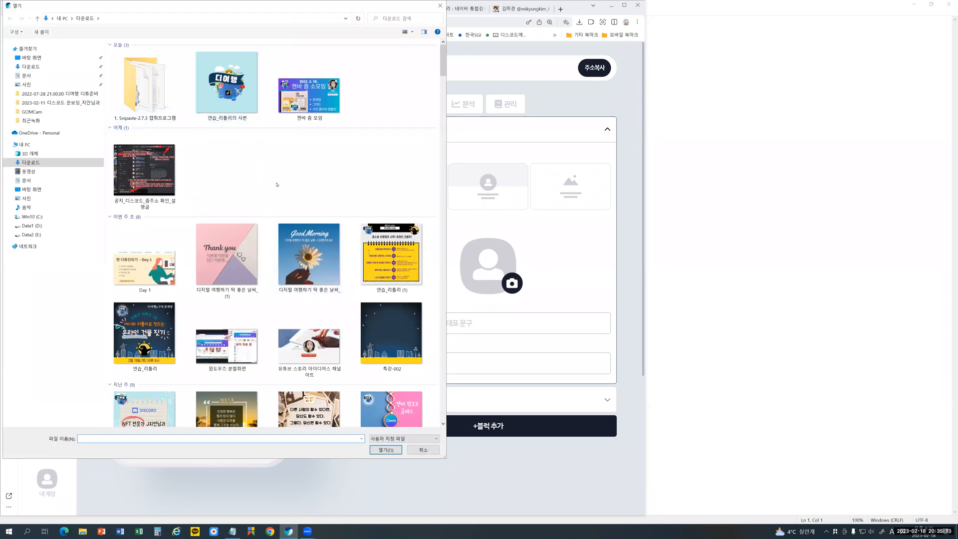
scroll(278, 186, down, 10)
scroll(278, 186, down, 3)
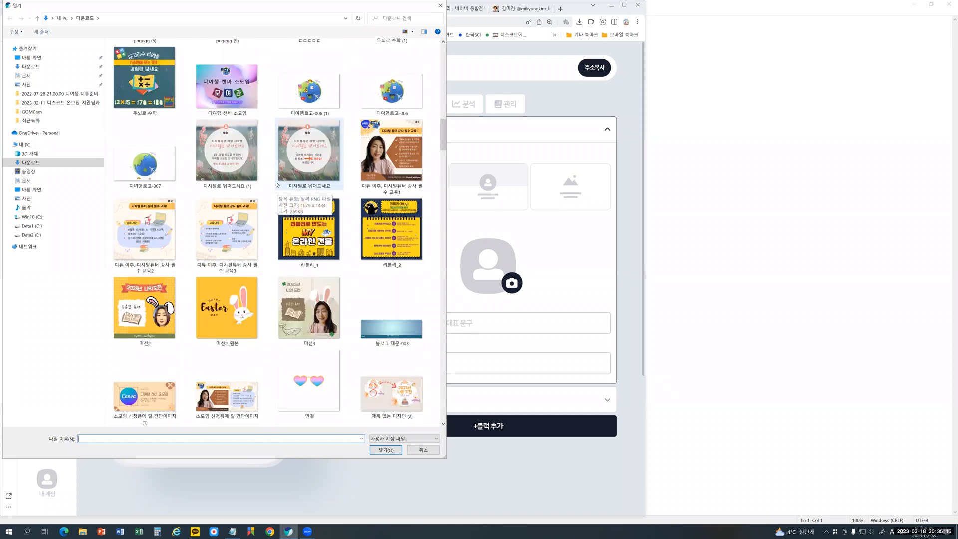
scroll(278, 186, down, 5)
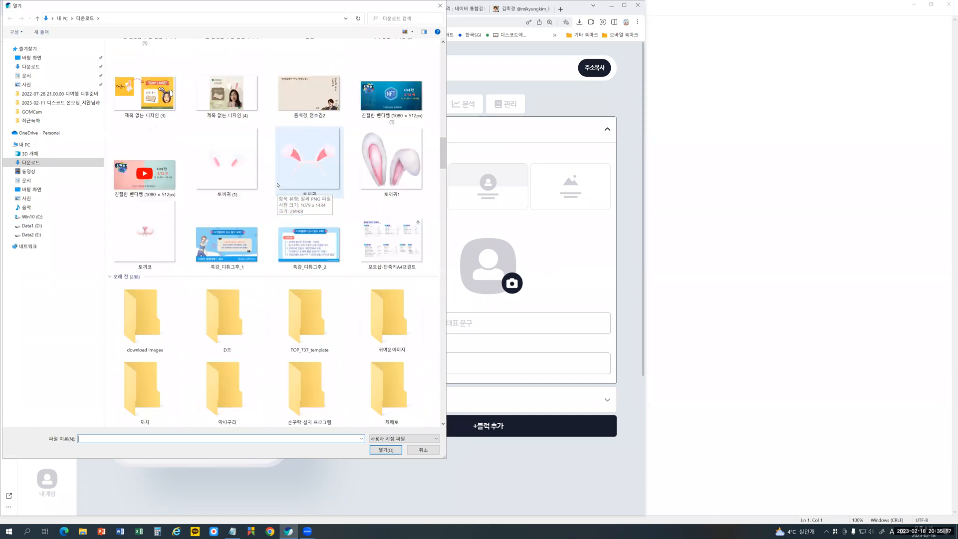
scroll(278, 186, down, 10)
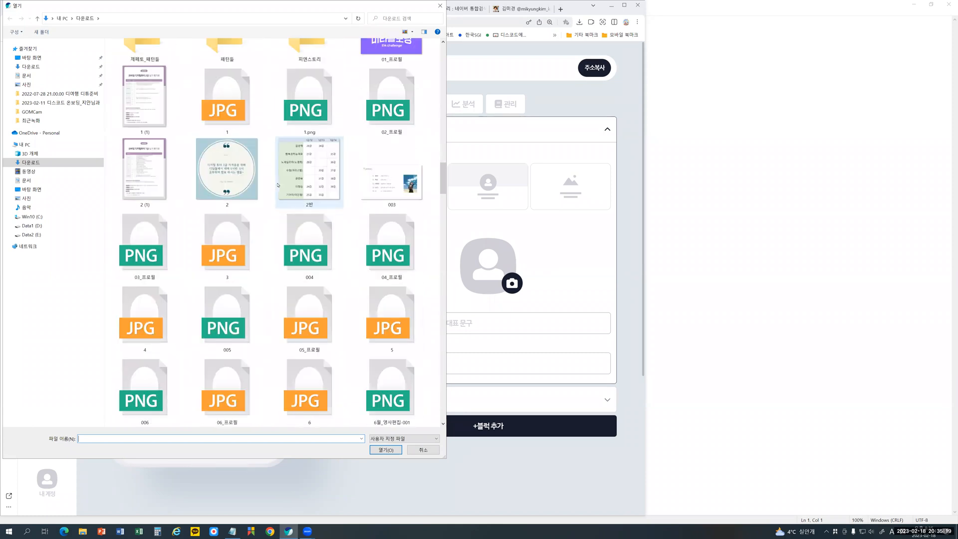
scroll(277, 186, up, 10)
click(221, 69)
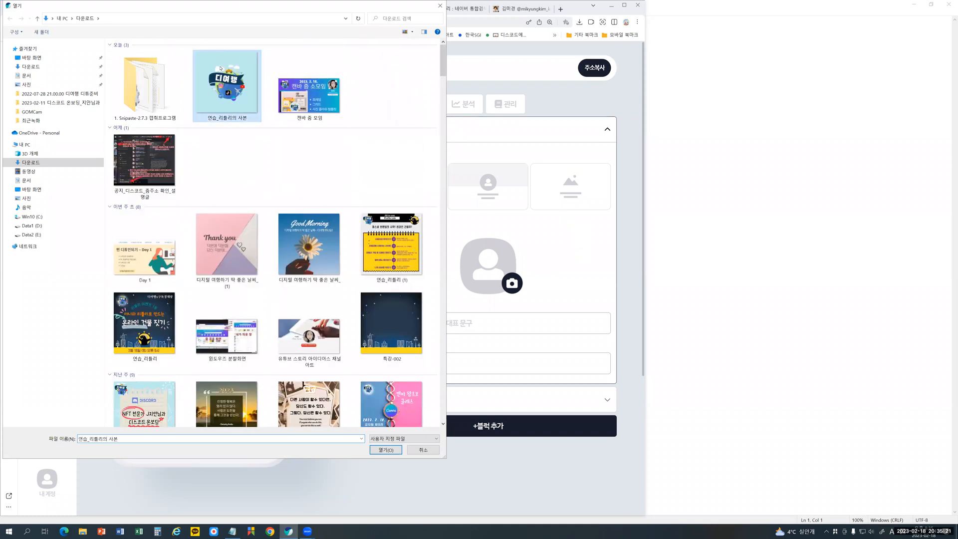
key(Return)
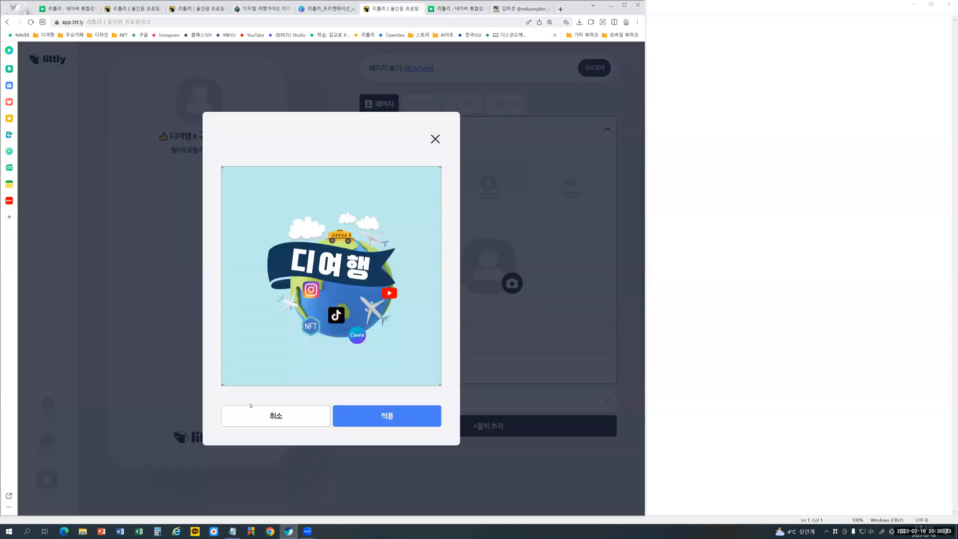
- Crop the profile picture to a smaller square closely around the 디여행 globe logo and apply the crop
drag(223, 384, 271, 347)
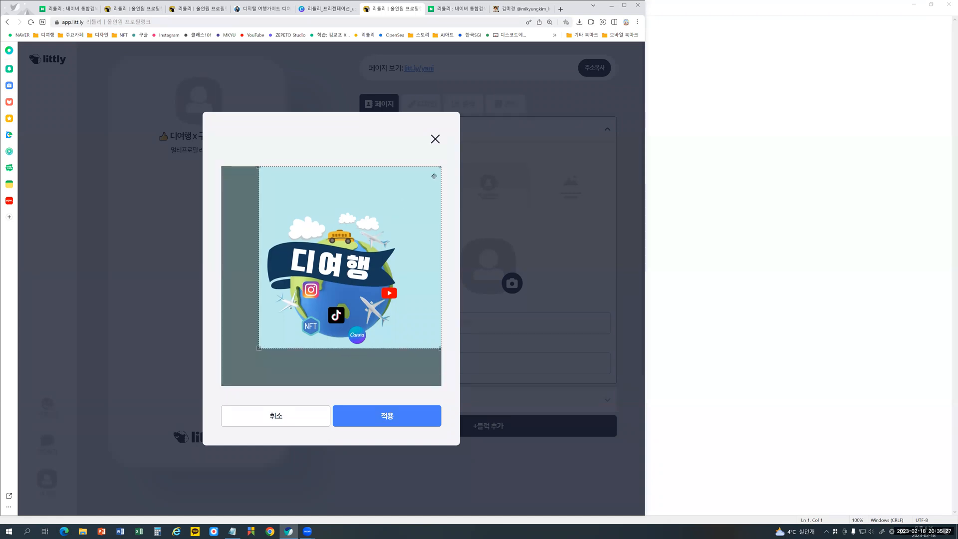
drag(424, 183, 394, 216)
drag(352, 274, 355, 270)
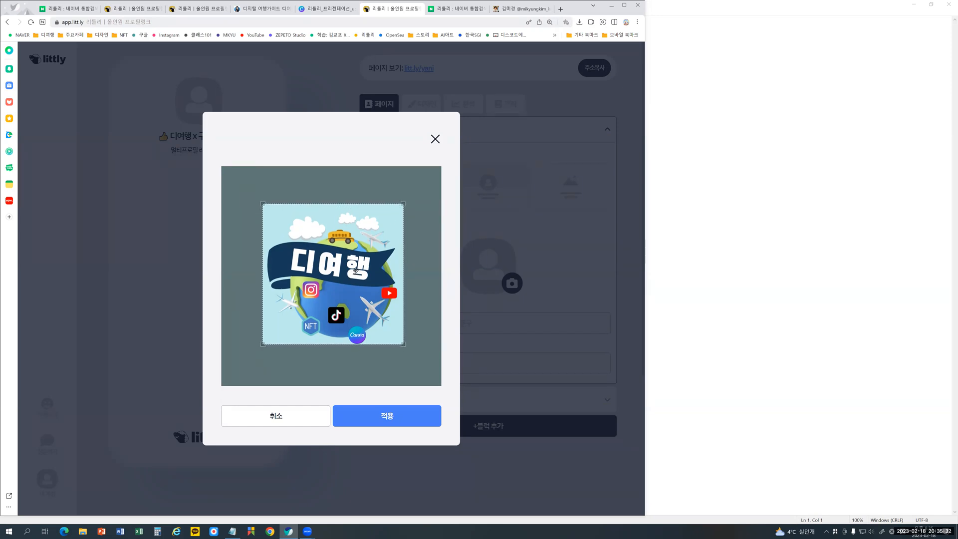
click(382, 420)
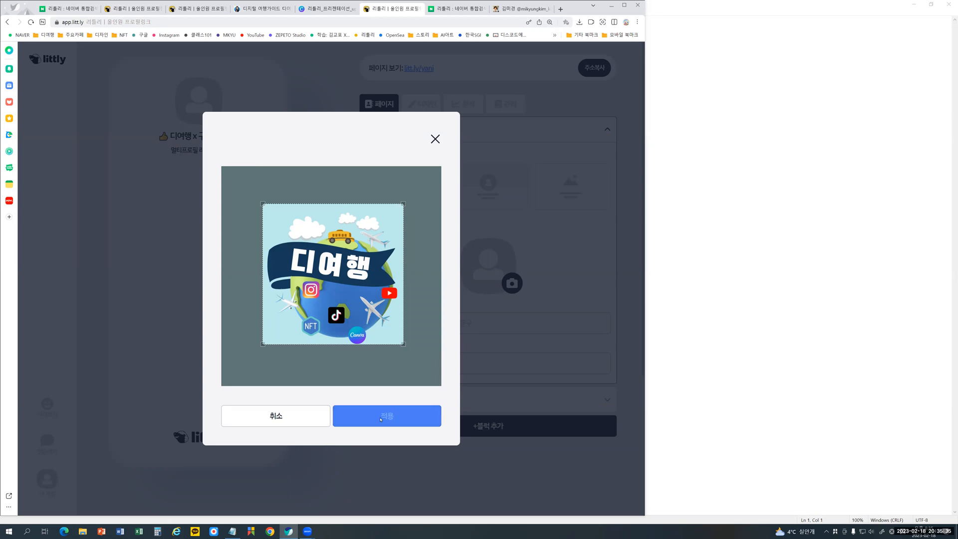
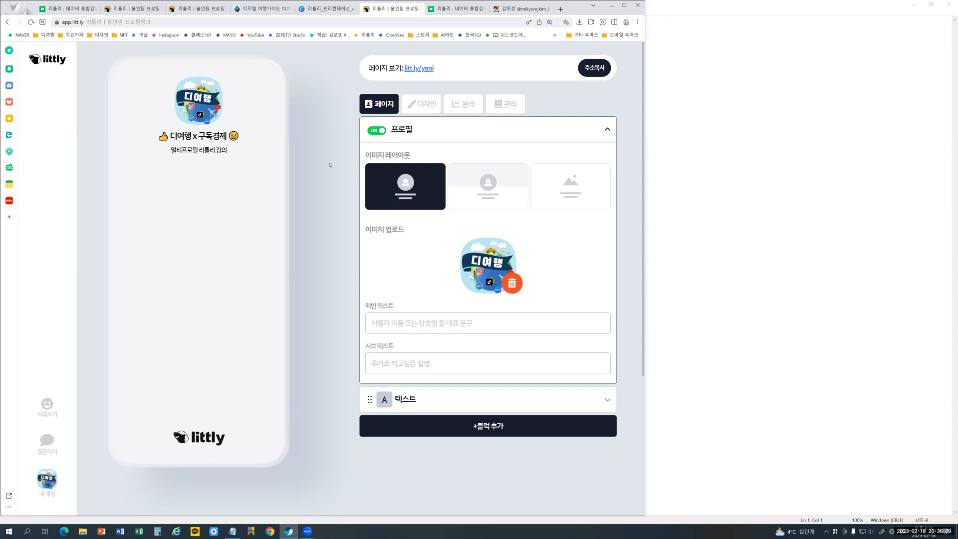
- Try the background-plus-picture layout, return to the picture-only layout, and enter 디여행 followed by the creator's nickname as the 메인 텍스트
click(475, 187)
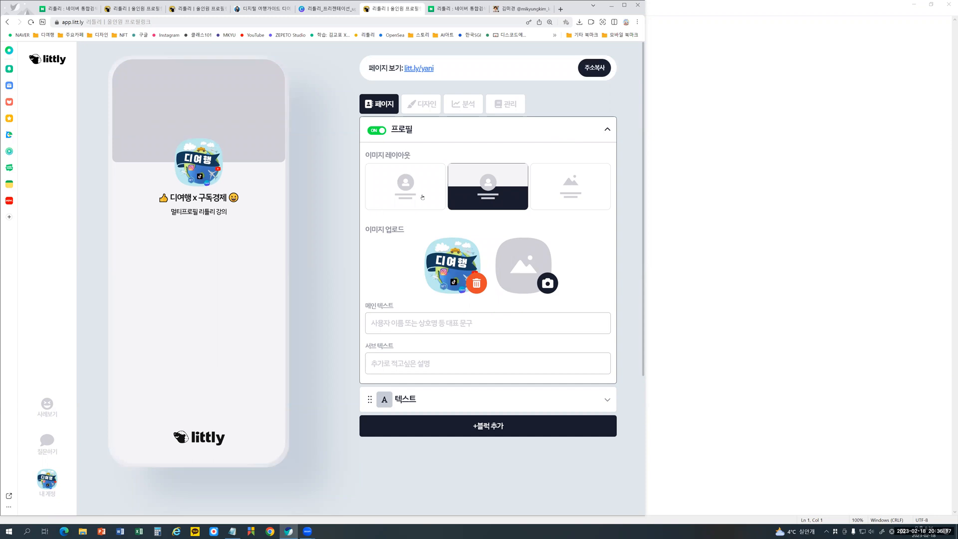
click(551, 330)
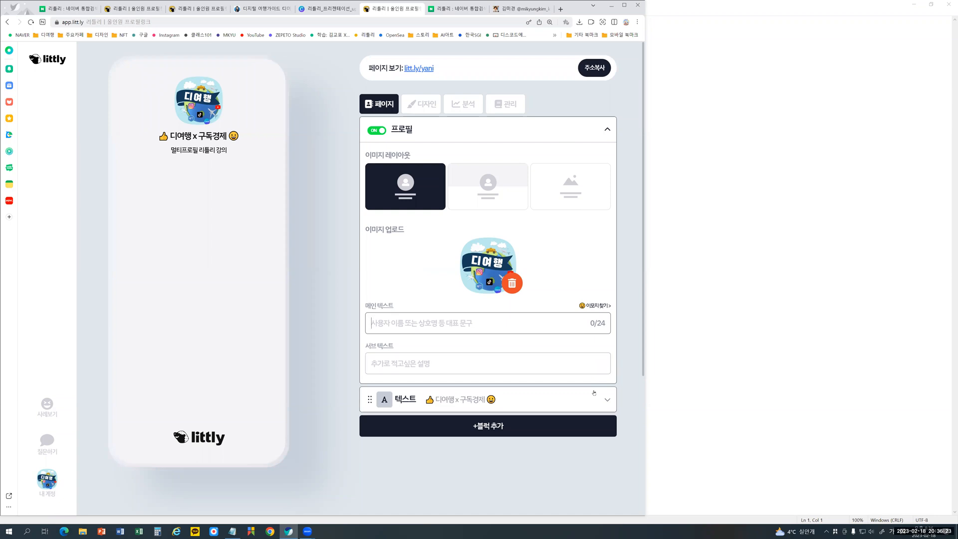
text(디여행)
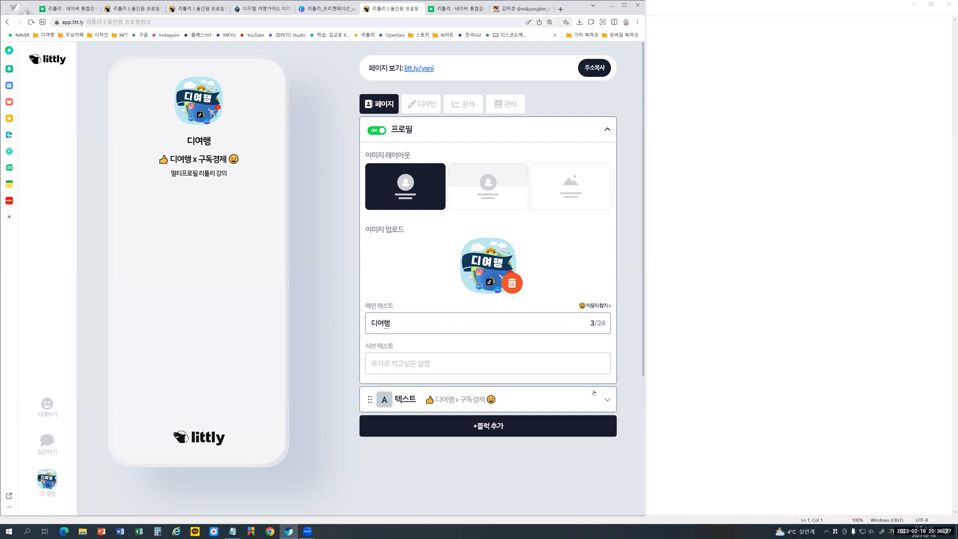
text(야니)
click(317, 324)
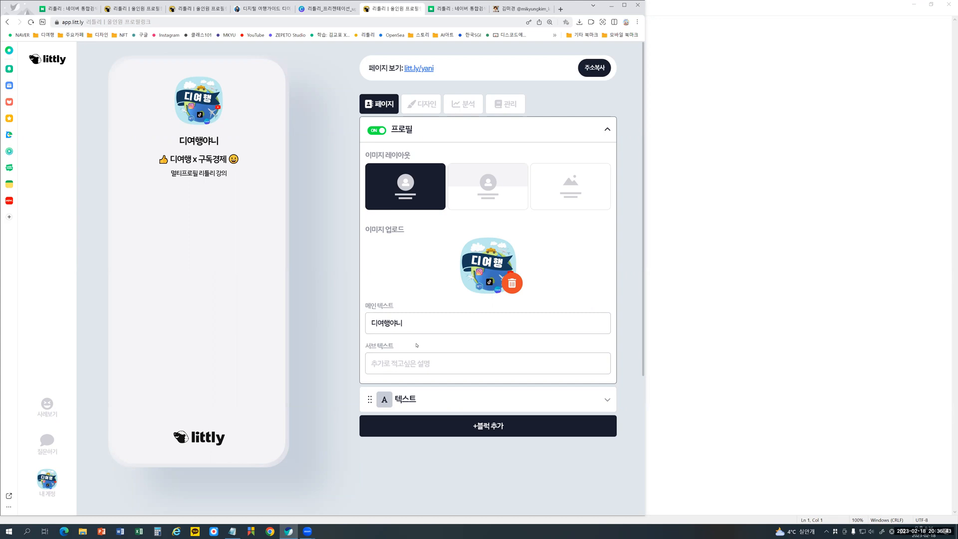
- Examine the subtitle line beneath the profile name on the 김미경 example page as a model for the 서브 텍스트
click(509, 369)
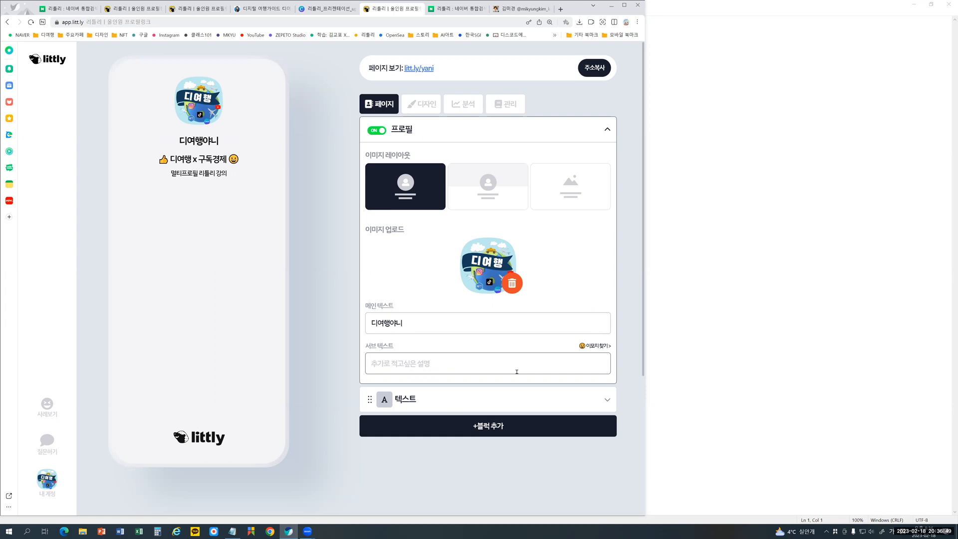
click(483, 329)
click(470, 359)
click(524, 9)
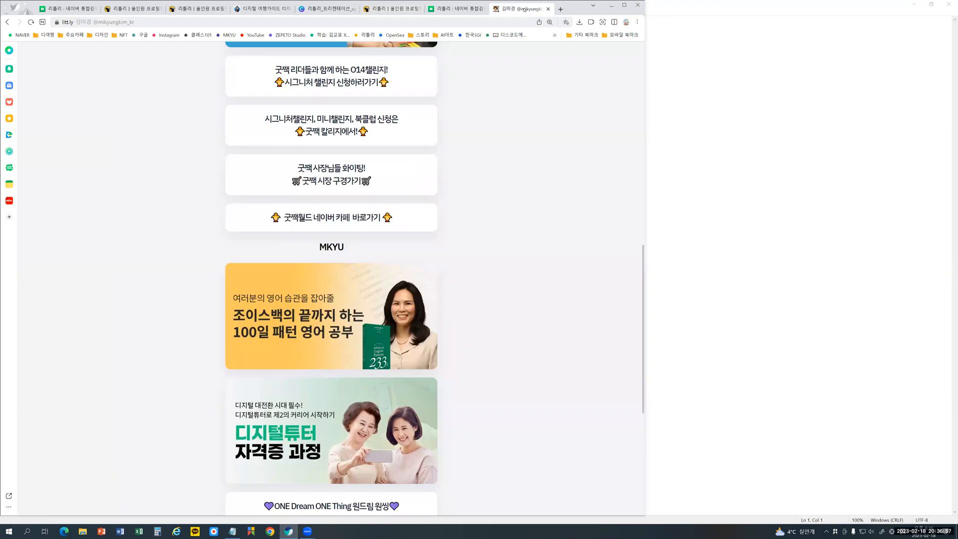
scroll(512, 242, up, 1)
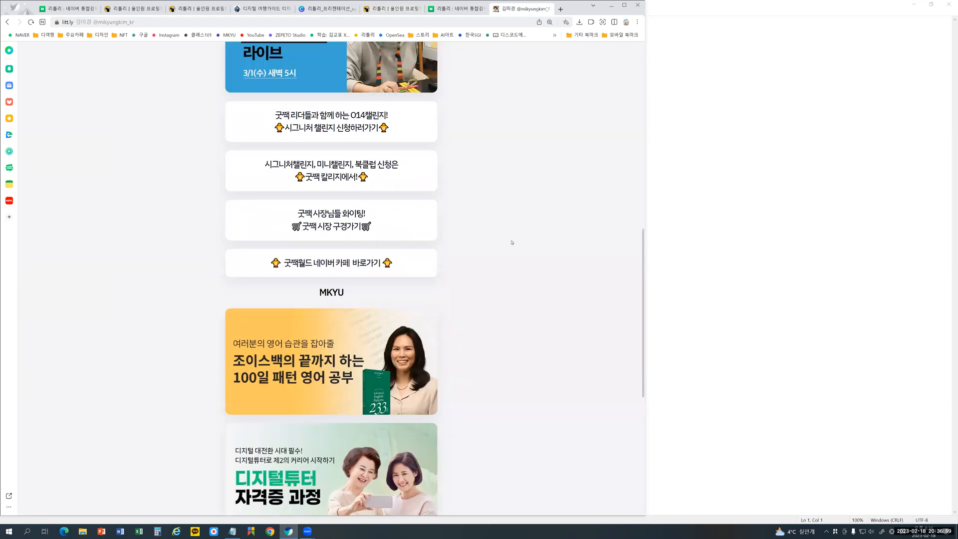
scroll(511, 241, up, 10)
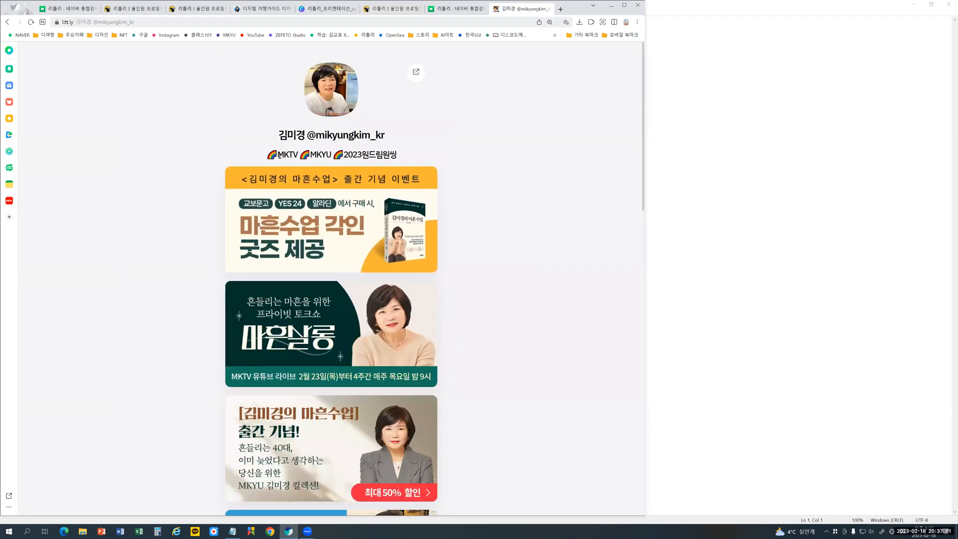
drag(267, 155, 397, 156)
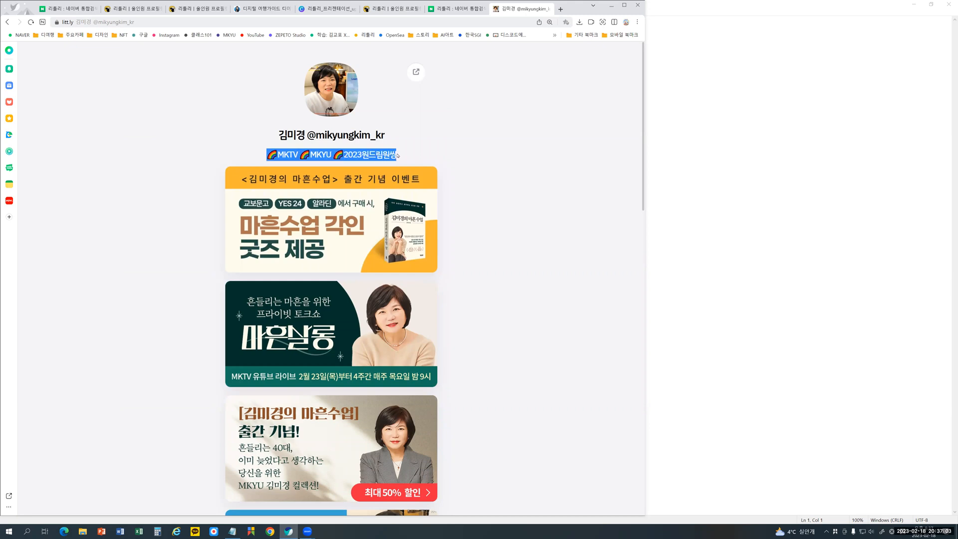
click(532, 207)
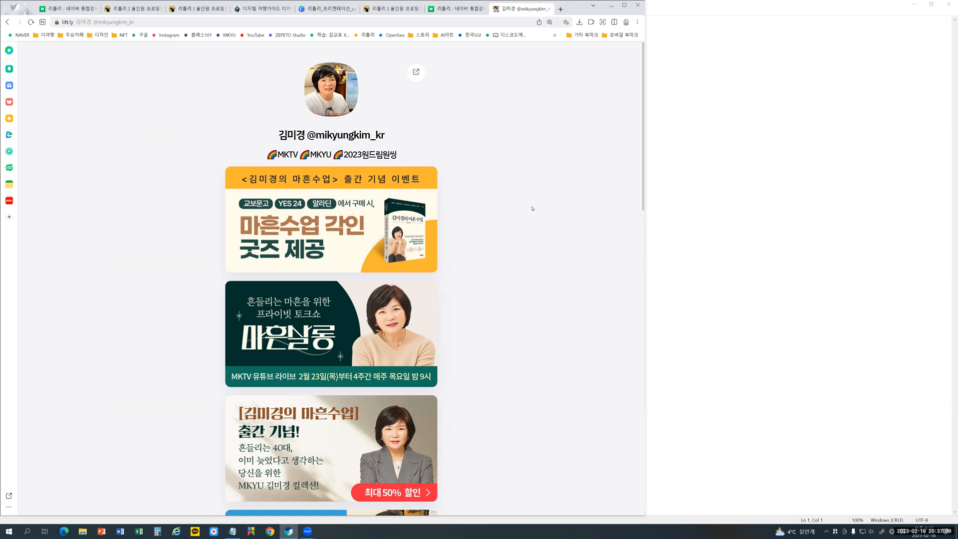
- Return to the littly editor and set the 프로필 block's 서브 텍스트 to "디지털 세상을 안내해드리는 디지털 여행가이드"
click(397, 10)
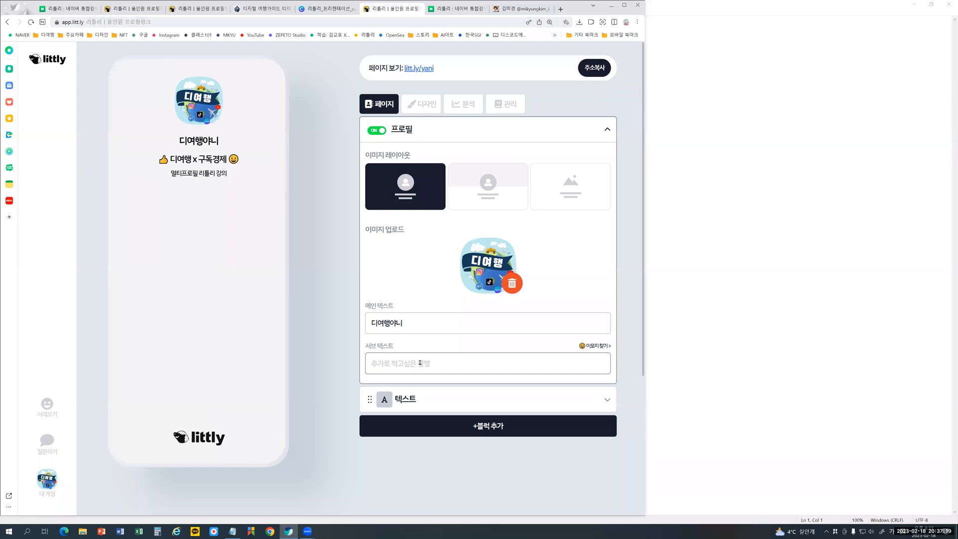
text(디지털 세상)
text(을 ㅇ)
text(안내해드리는)
text( 덮)
text(지털 여행가이드)
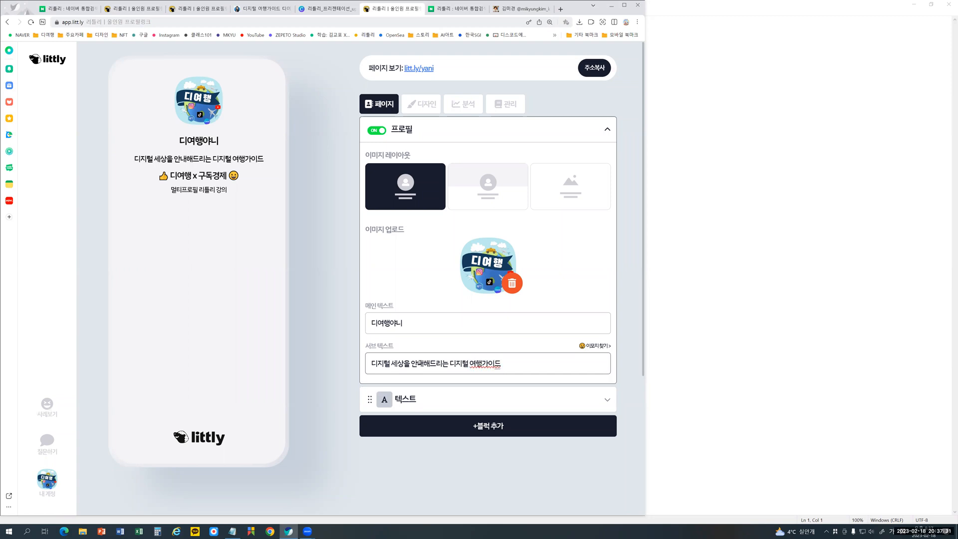
click(335, 314)
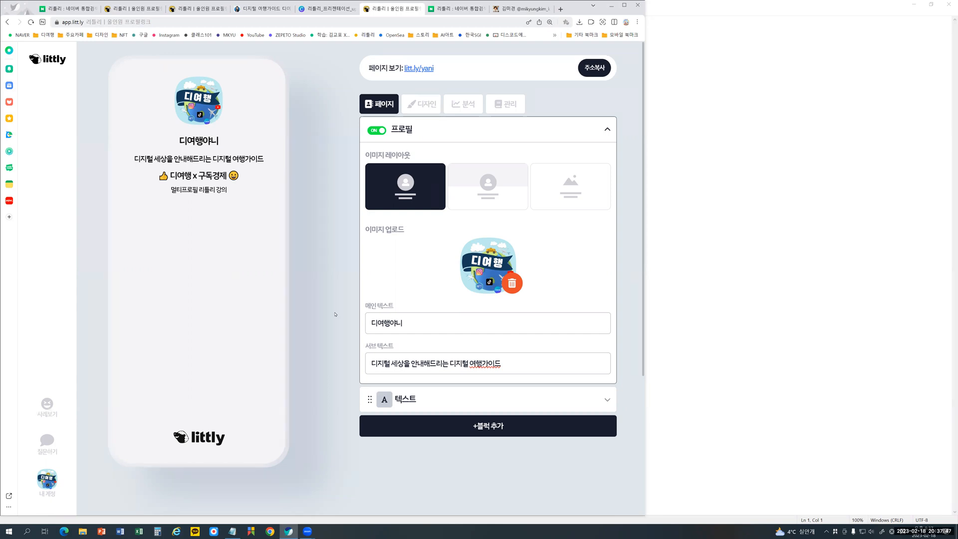
click(367, 366)
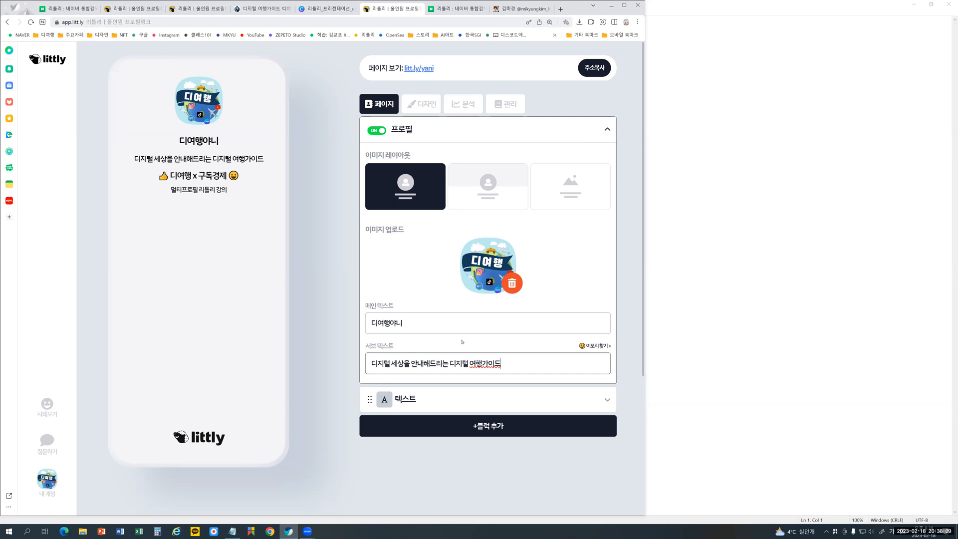
click(607, 129)
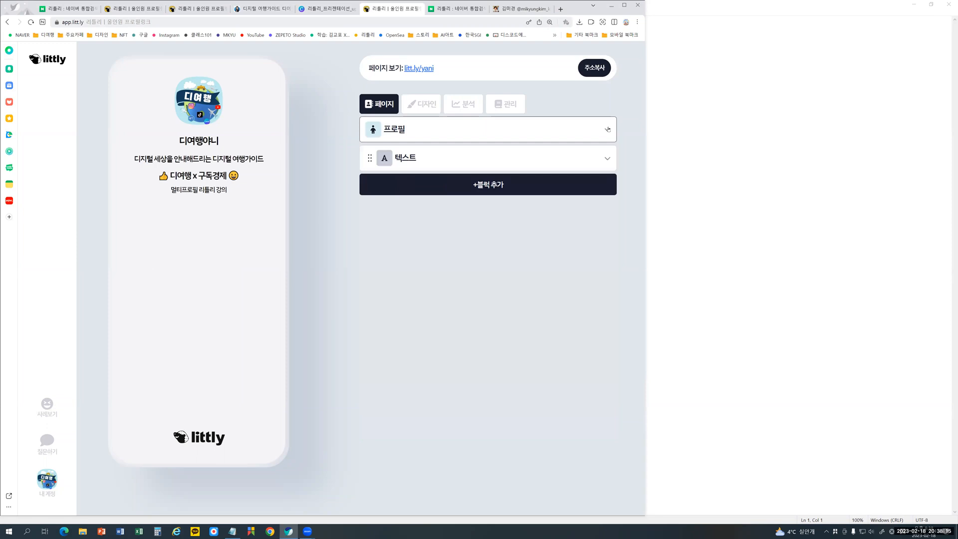
click(607, 129)
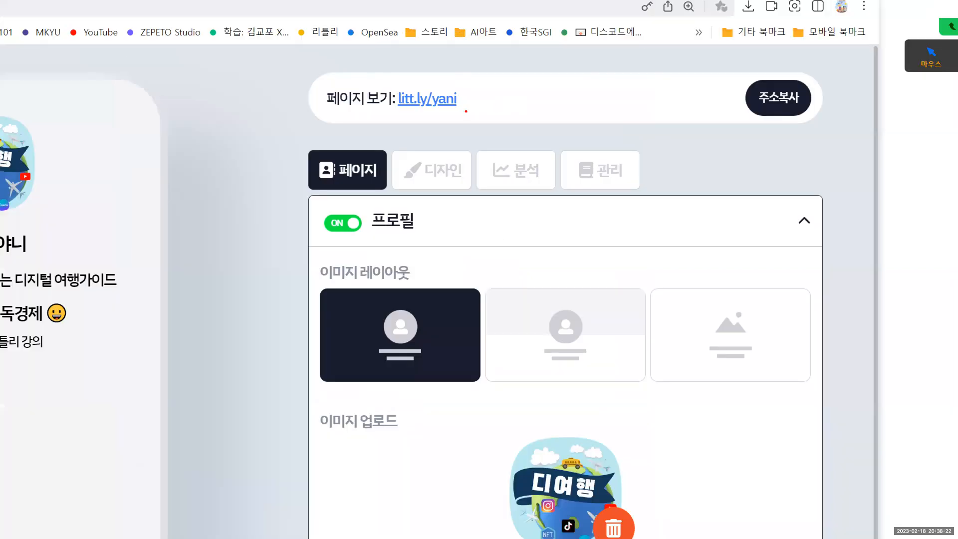
mouse_move(439, 76)
mouse_down()
mouse_move(359, 61)
mouse_move(423, 55)
mouse_move(492, 95)
mouse_move(456, 115)
mouse_up()
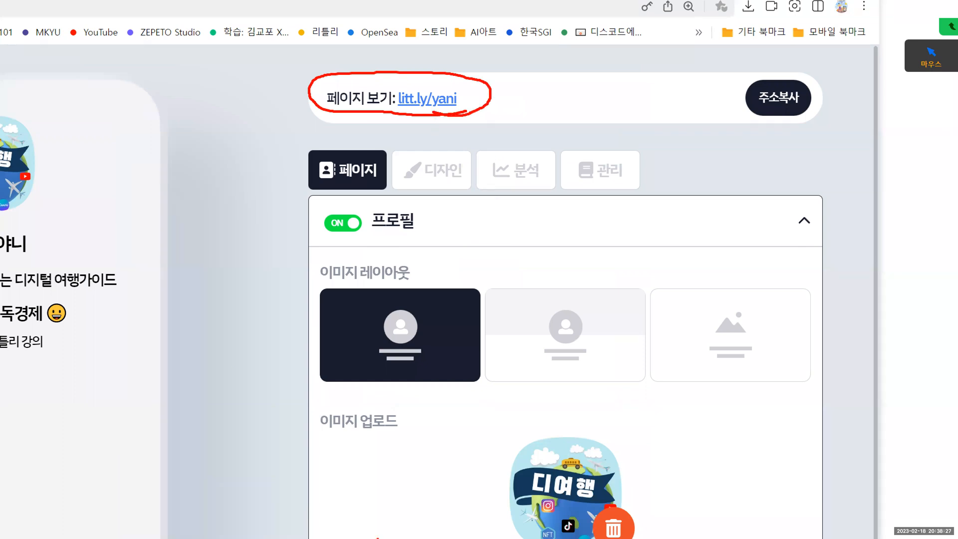
key(Escape)
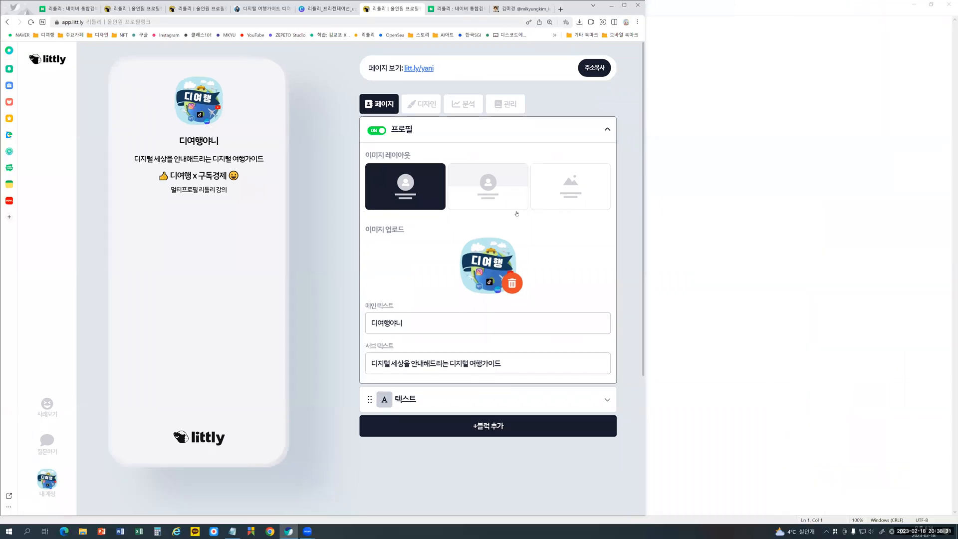
- Collapse the 프로필 block and add a 간격조절 block to the page
click(610, 130)
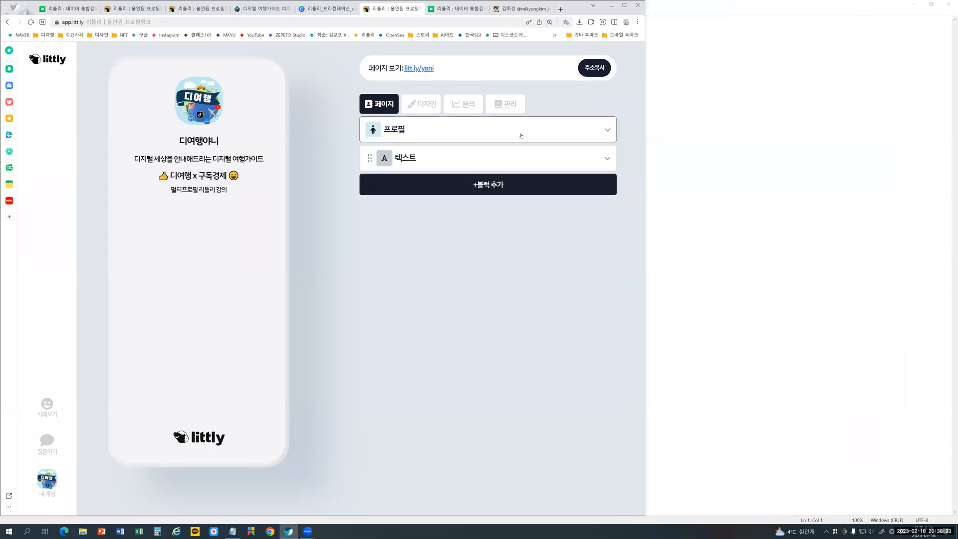
click(487, 185)
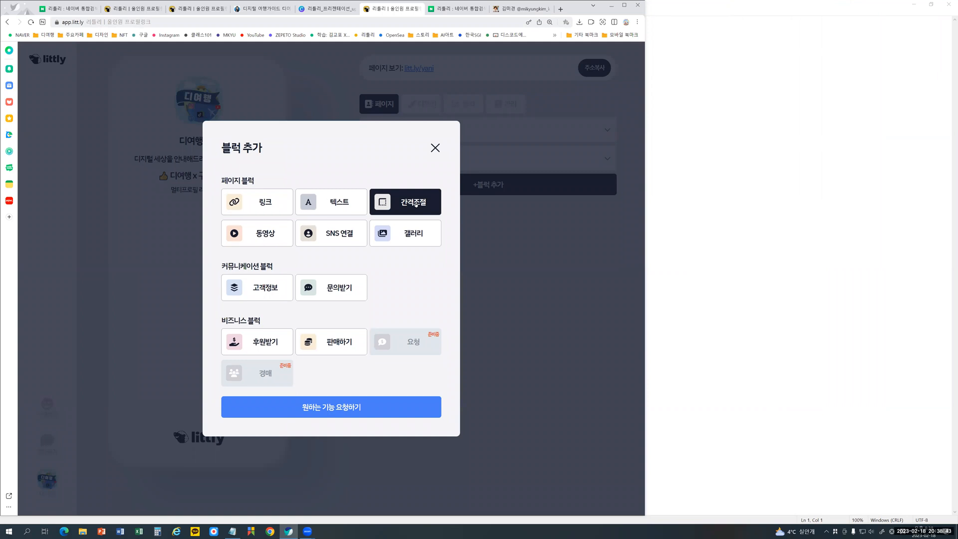
click(405, 202)
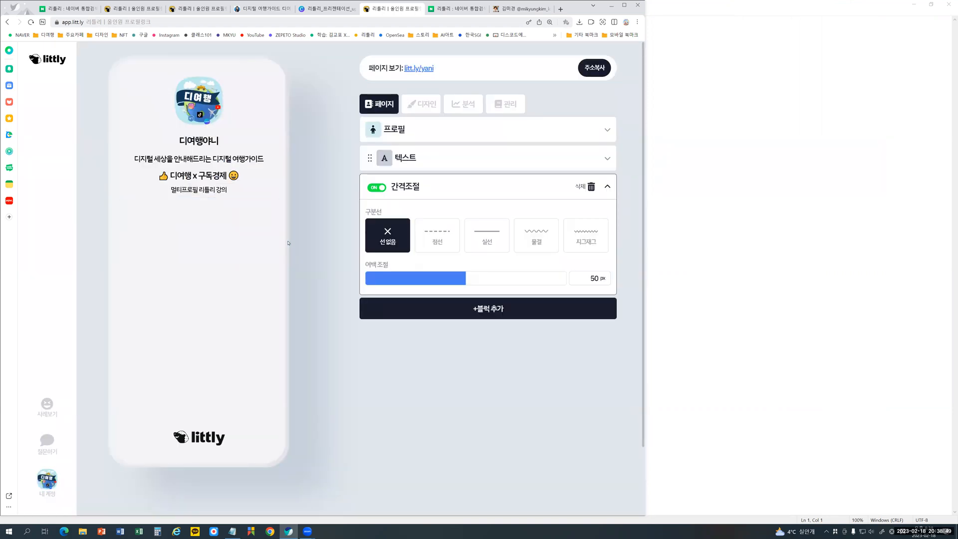
- Try the 점선, 실선, 물결 and 지그재그 divider styles in the 간격조절 block and settle on 물결
click(445, 241)
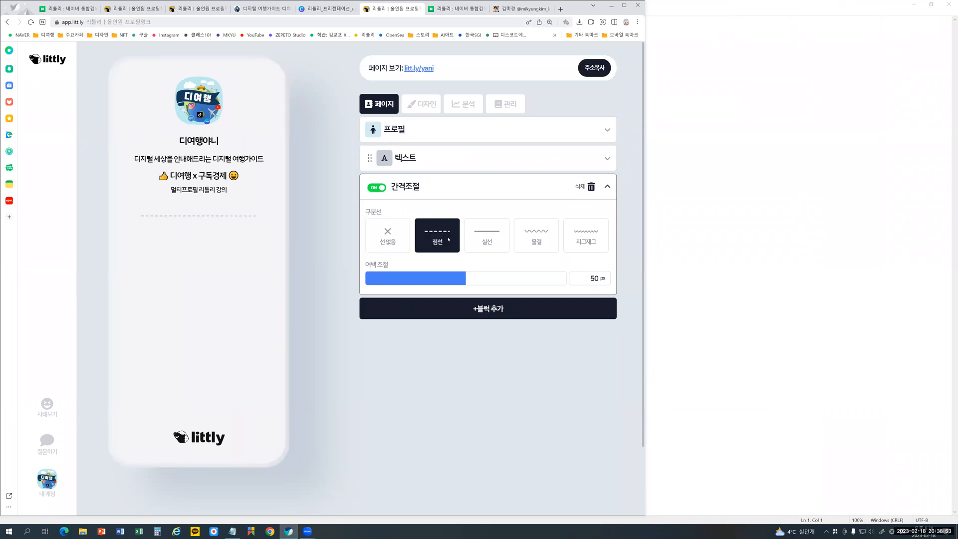
click(489, 240)
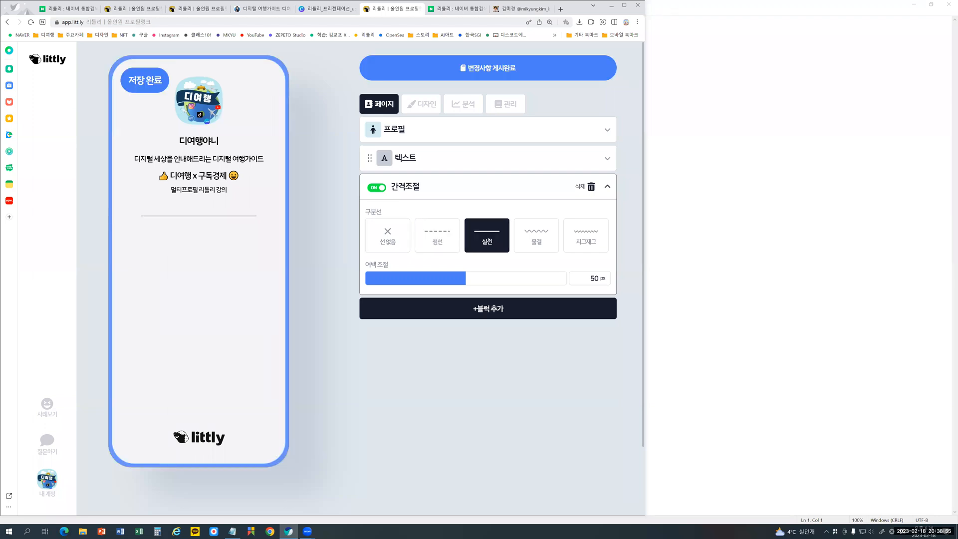
click(537, 237)
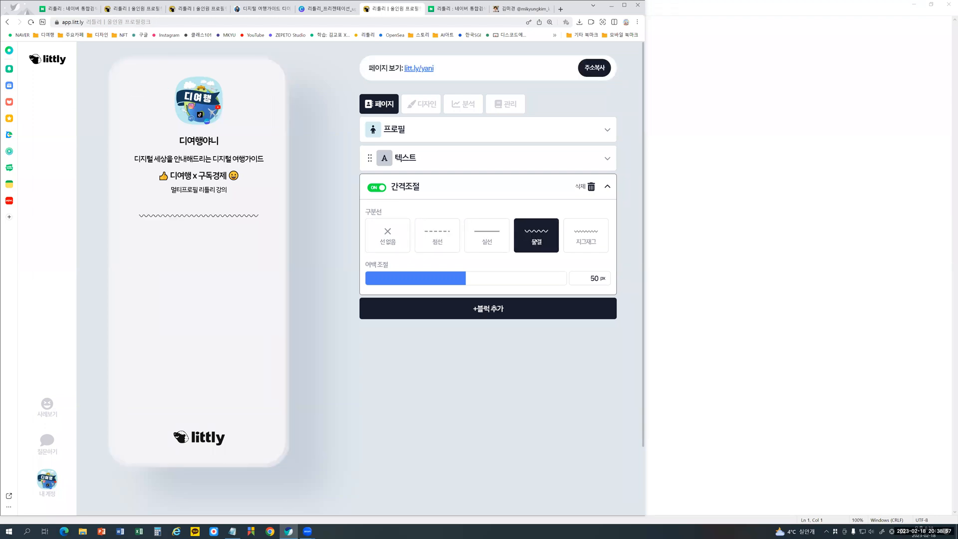
click(581, 237)
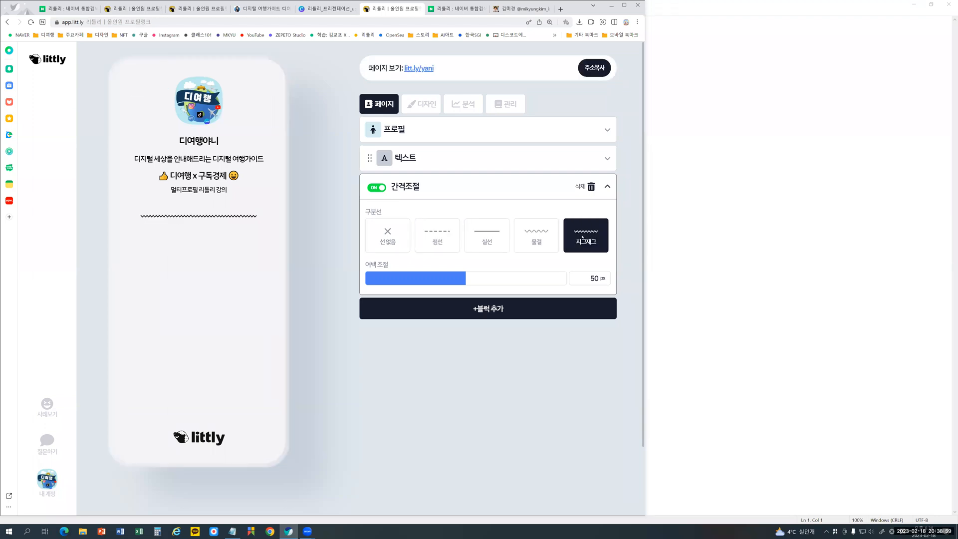
click(441, 241)
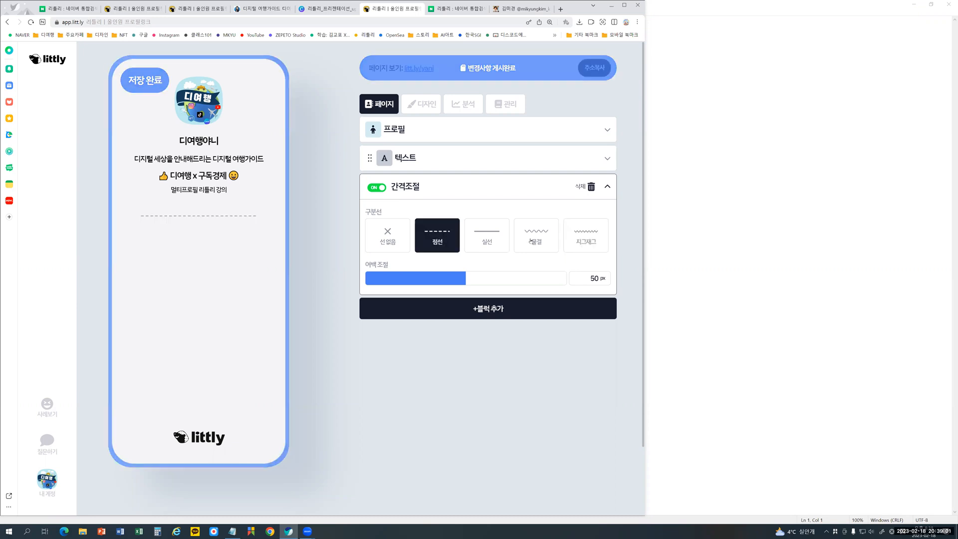
click(533, 241)
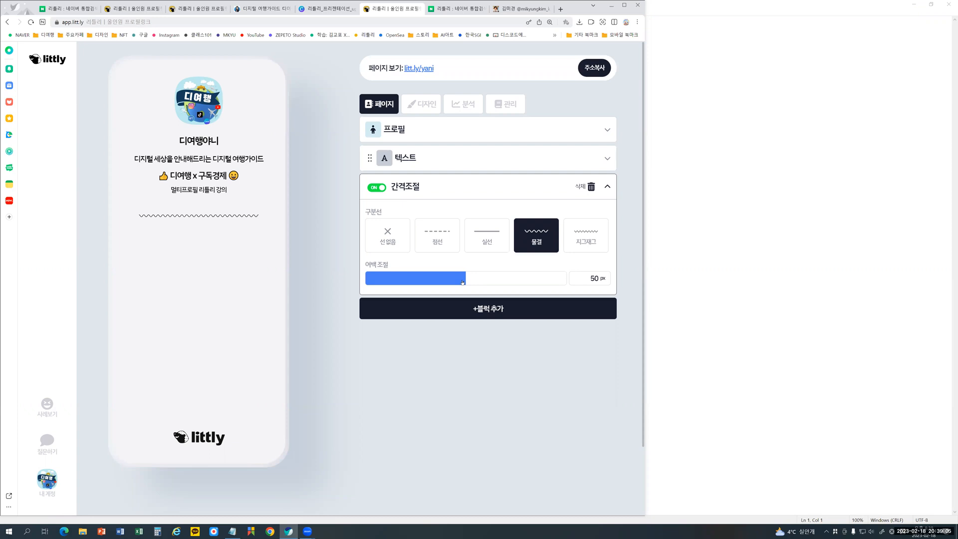
- Try narrower and wider 여백 조절 values for the wavy divider, ending at 31 px
drag(462, 282, 400, 285)
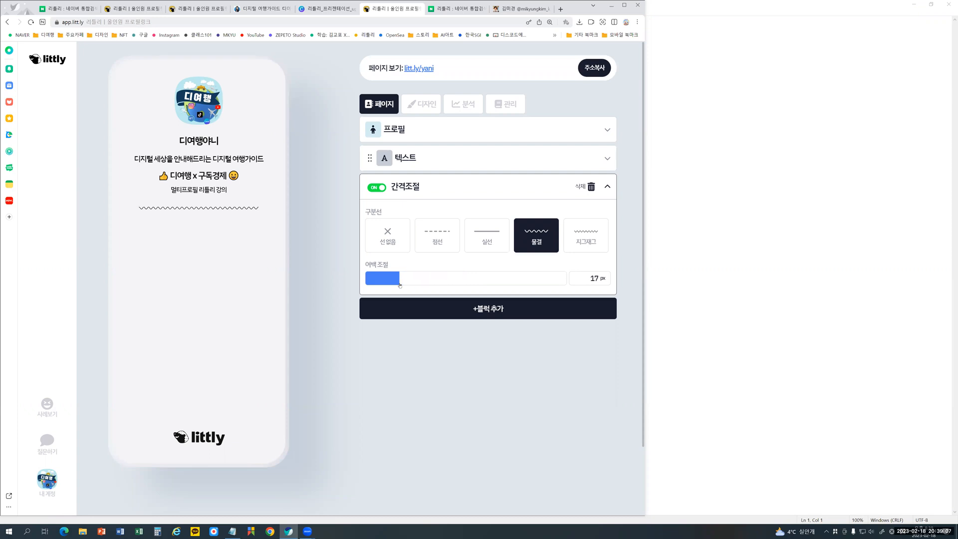
drag(508, 288, 550, 284)
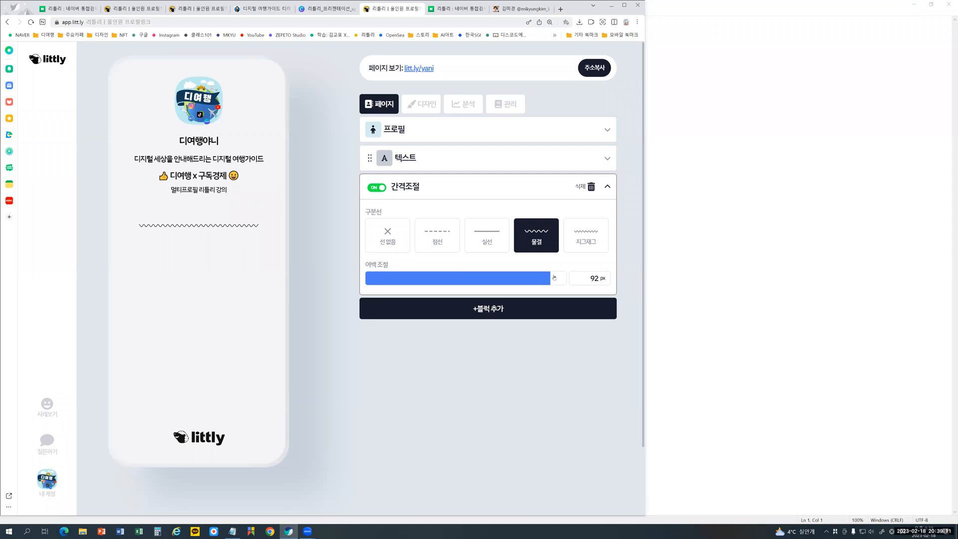
drag(552, 278, 482, 278)
click(429, 282)
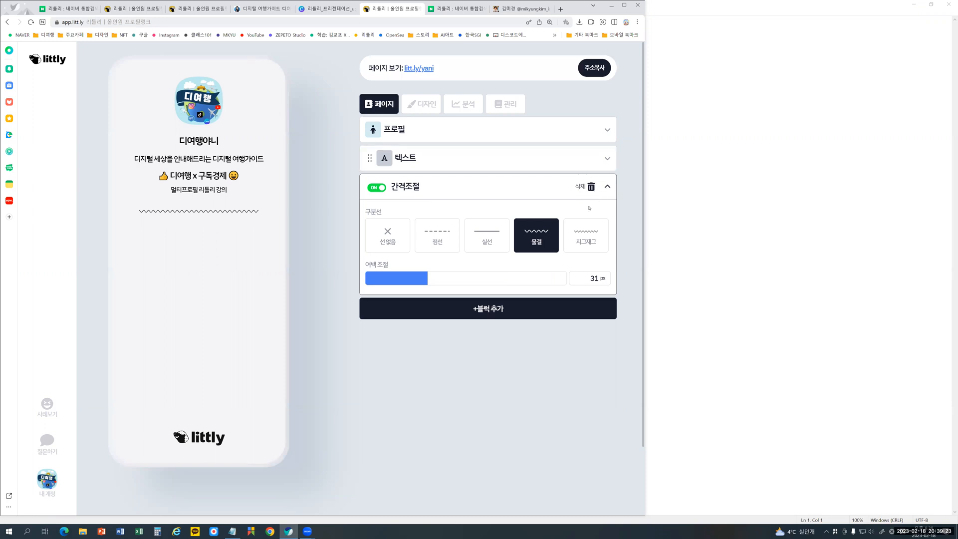
- Move the 간격조절 block above the 텍스트 block and set its 여백 조절 to 20 px
click(608, 187)
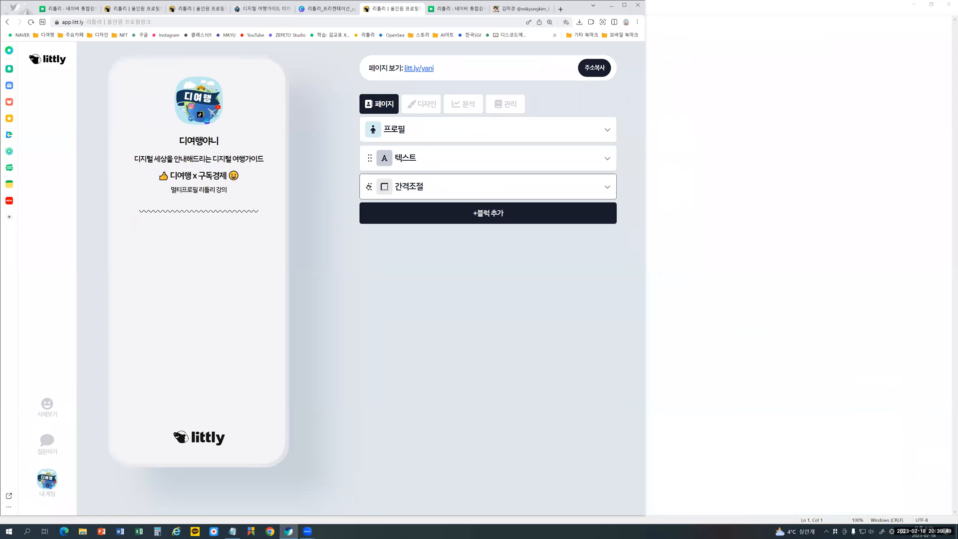
drag(368, 187, 370, 154)
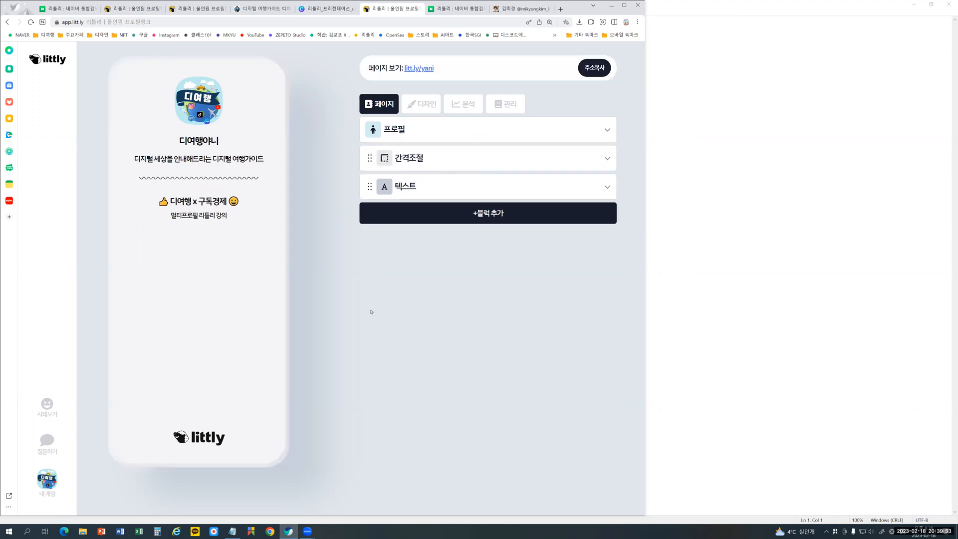
click(461, 159)
click(427, 252)
mouse_move(438, 255)
mouse_down()
mouse_move(563, 274)
mouse_move(404, 275)
mouse_up()
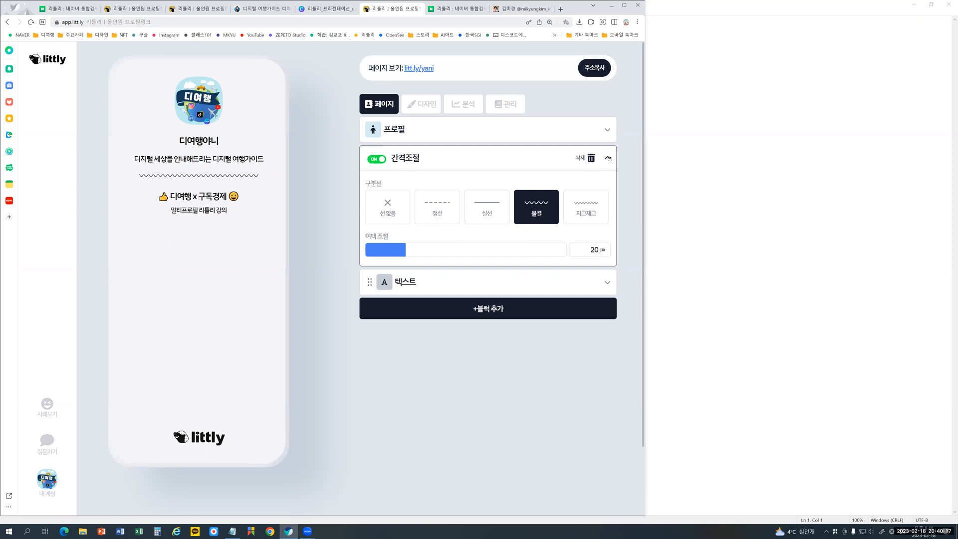
click(608, 158)
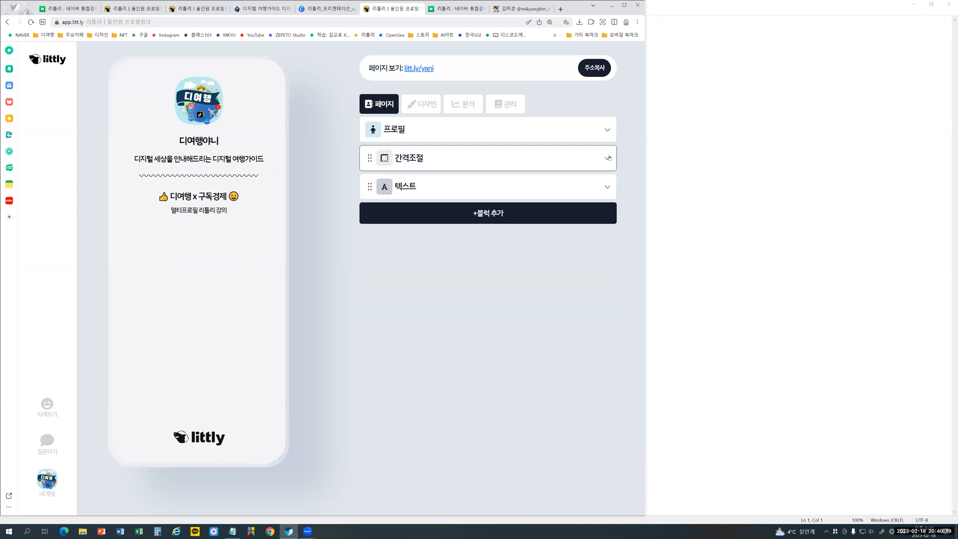
- Add a 링크 block below the 텍스트 block and enter 멀티 프로필 리틀리 as its title text
click(510, 218)
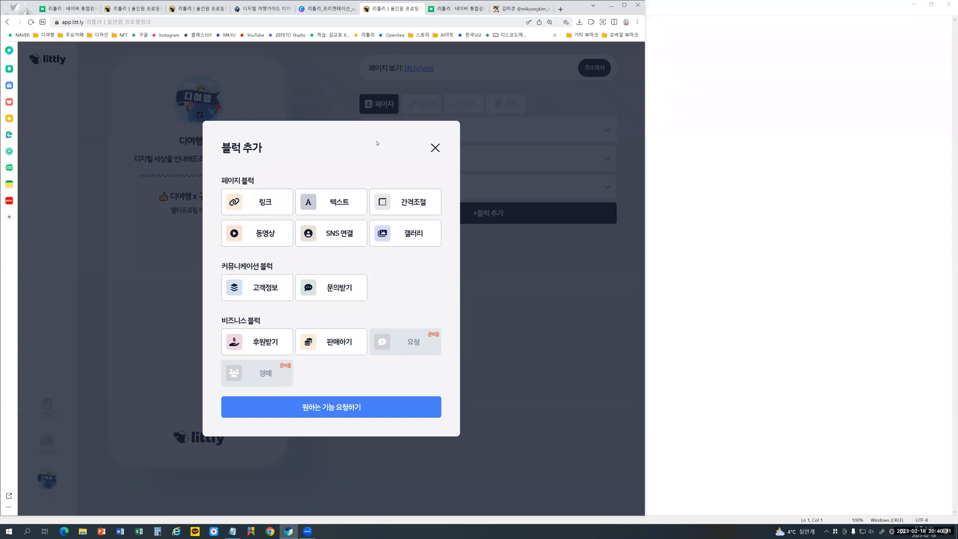
click(260, 210)
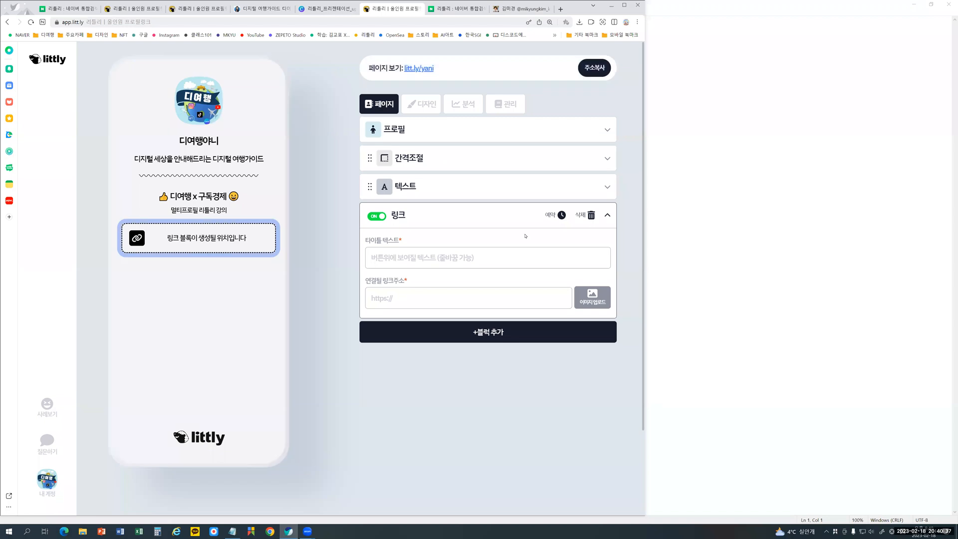
click(381, 258)
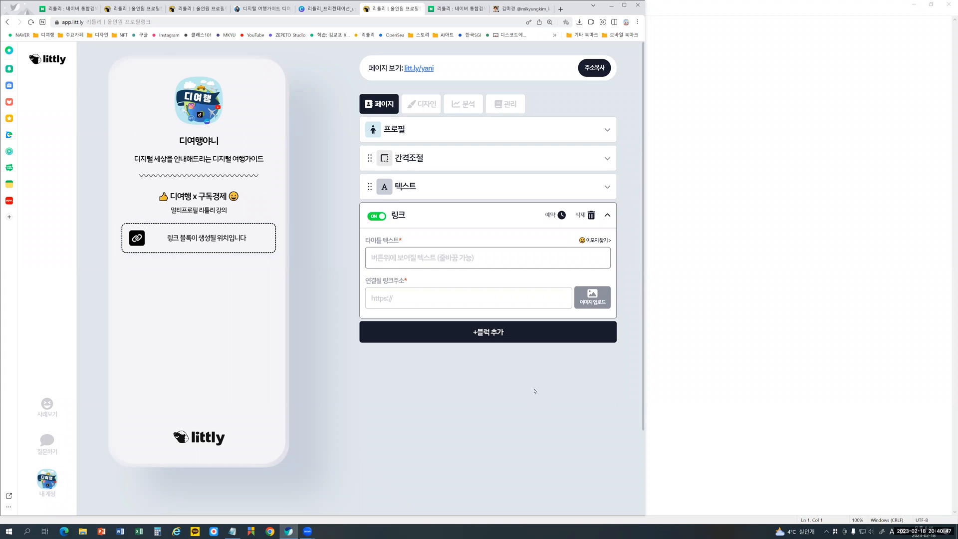
text(flxm)
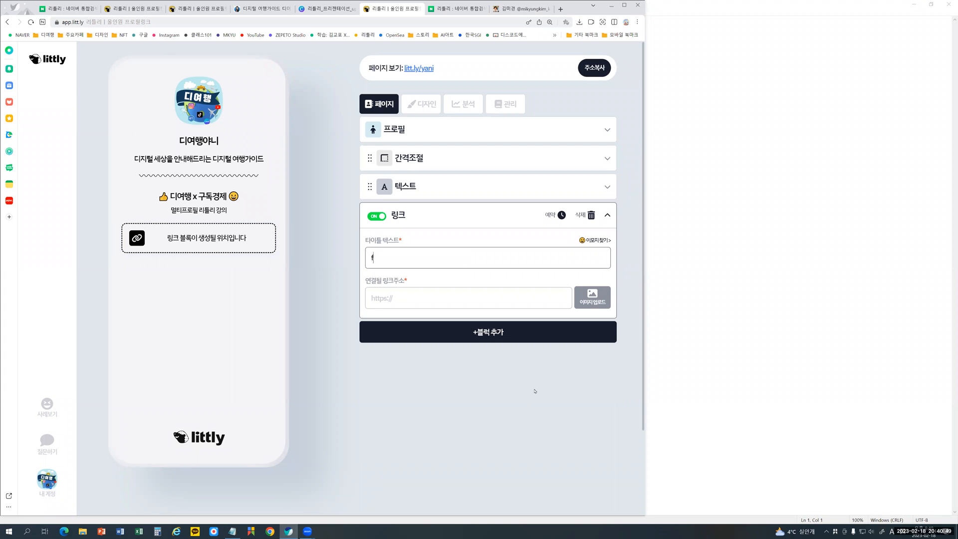
key(BackSpace)
key(BackSpace)
key(Hangul)
text(리틀리)
key(Home)
text(멀티프로필)
key(End)
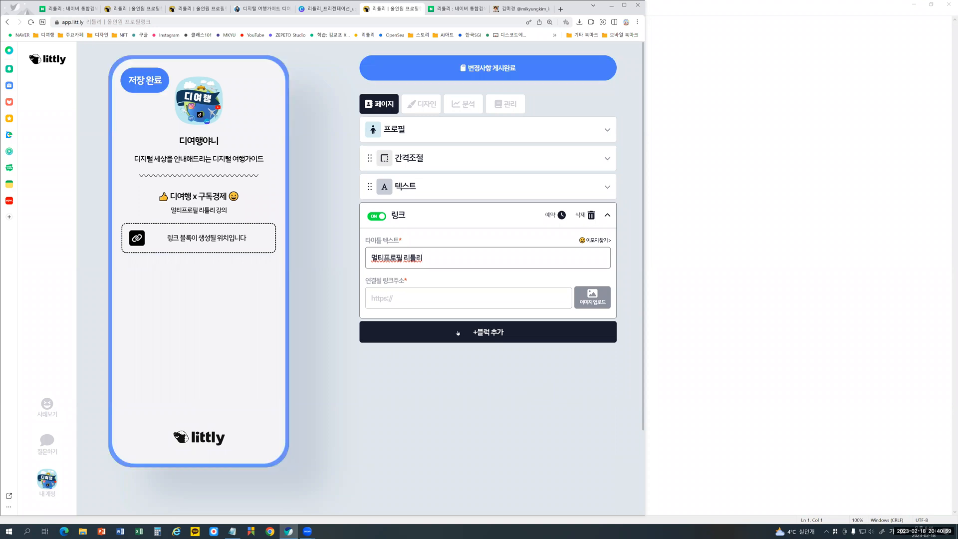
key(End)
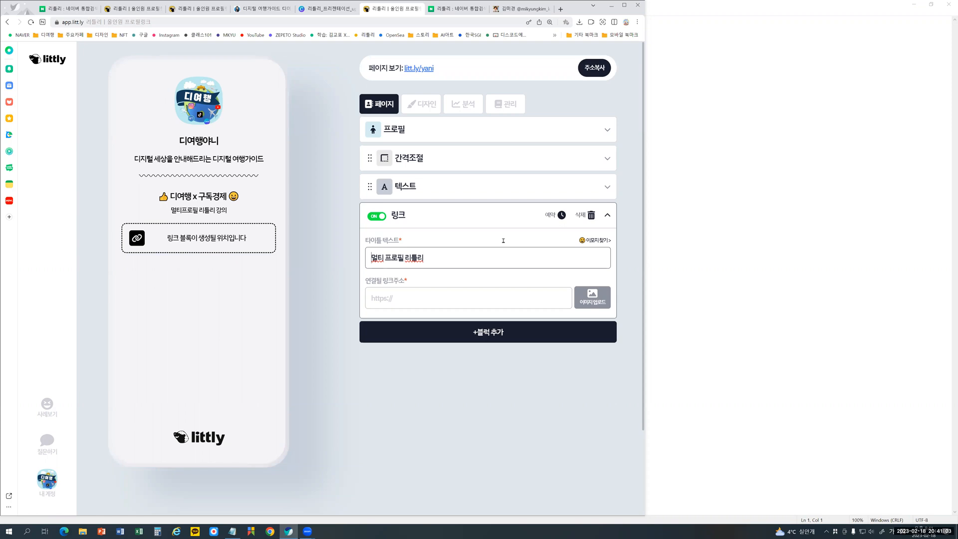
- Insert a strawberry emoji into the link title and move it in front of 멀티 프로필 리틀리
click(600, 242)
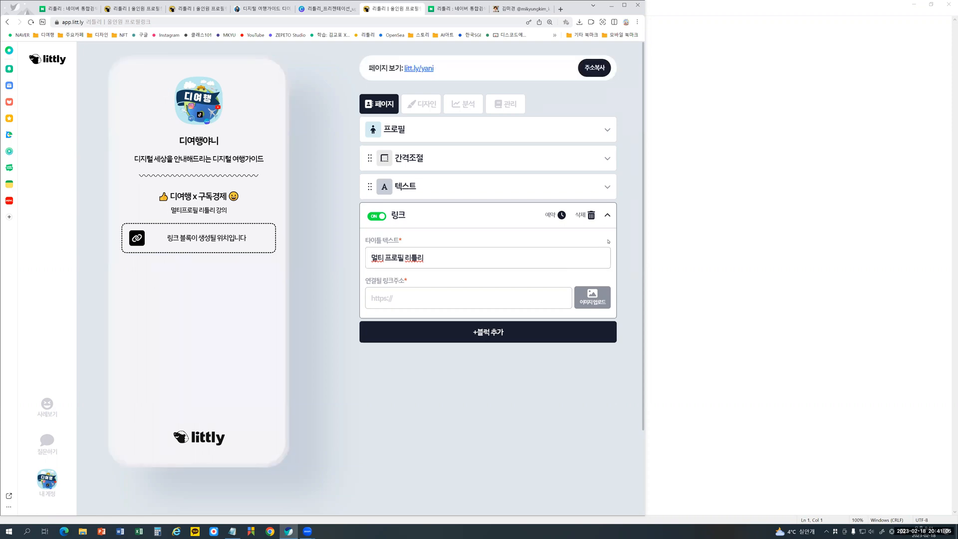
click(488, 266)
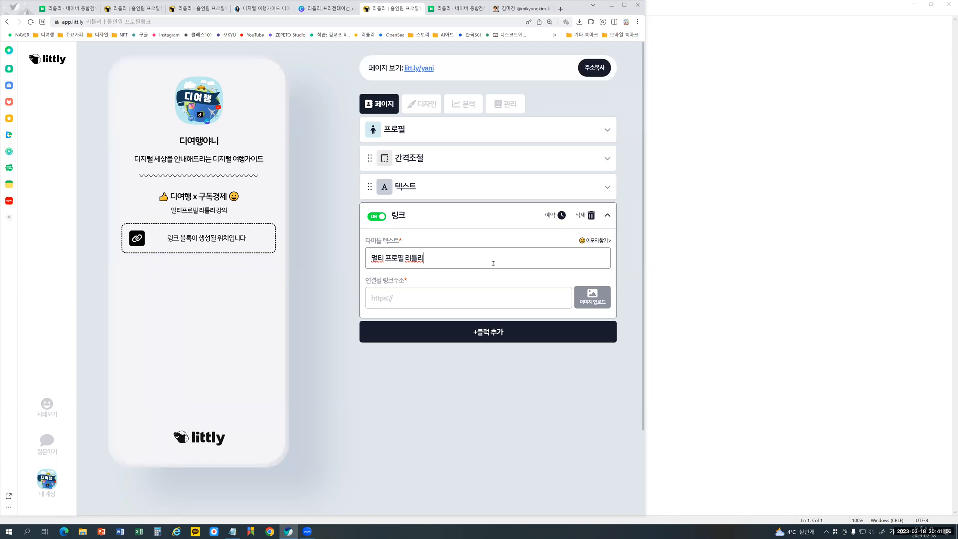
click(597, 241)
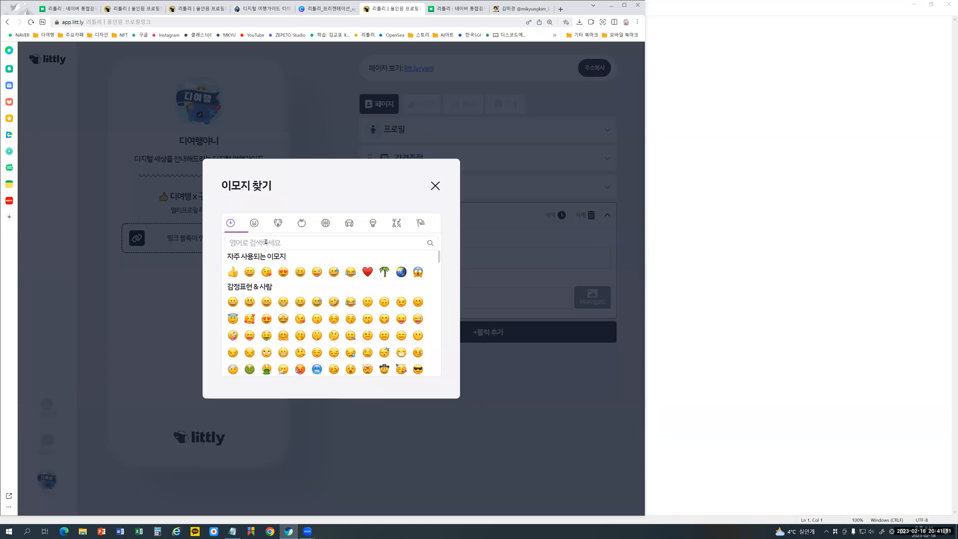
click(254, 223)
click(289, 224)
click(301, 223)
click(243, 294)
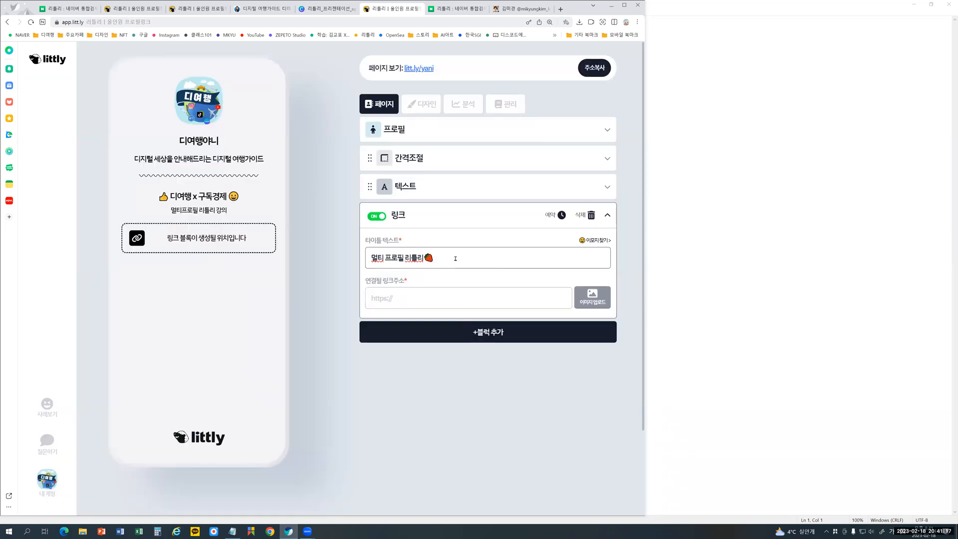
key(shift+Left)
key(ctrl+x)
key(Home)
key(ctrl+v)
click(438, 300)
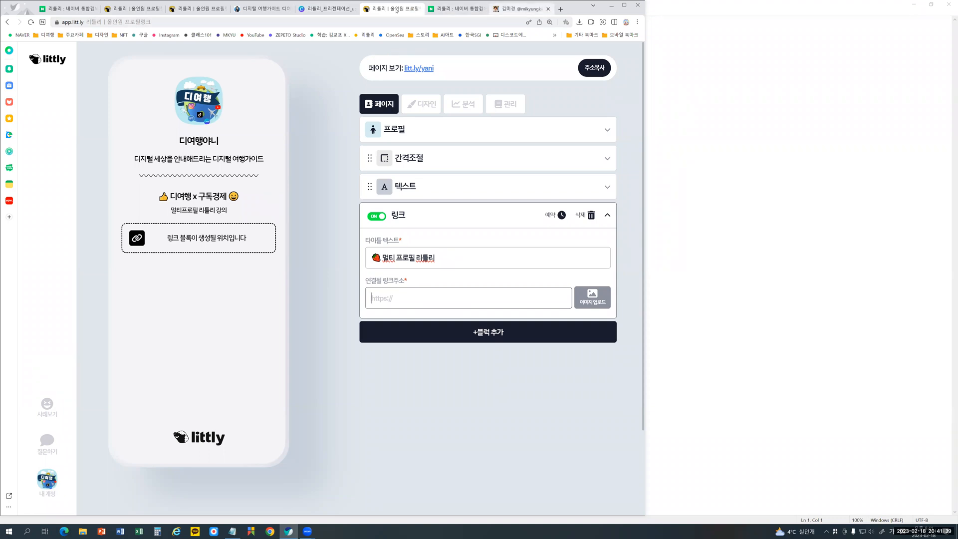
click(194, 9)
click(172, 21)
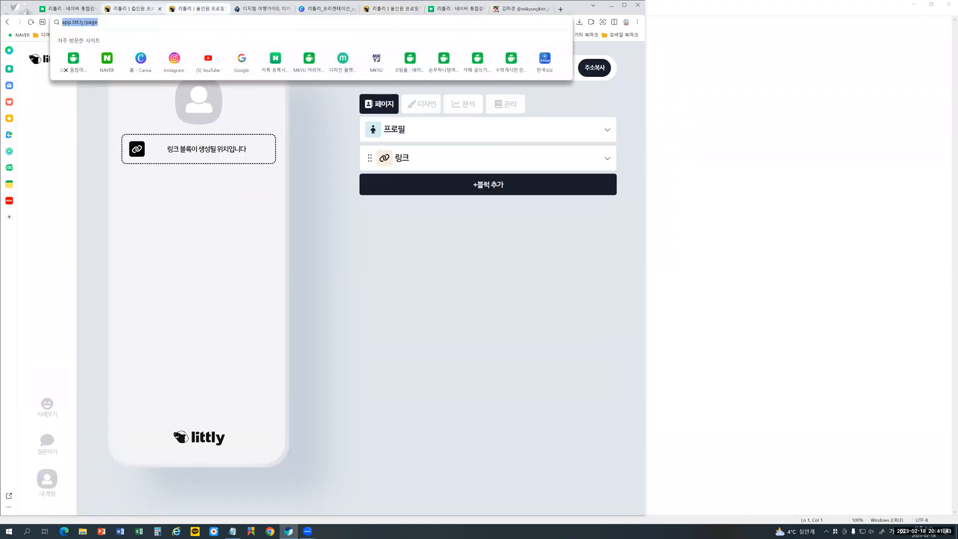
click(141, 10)
click(124, 23)
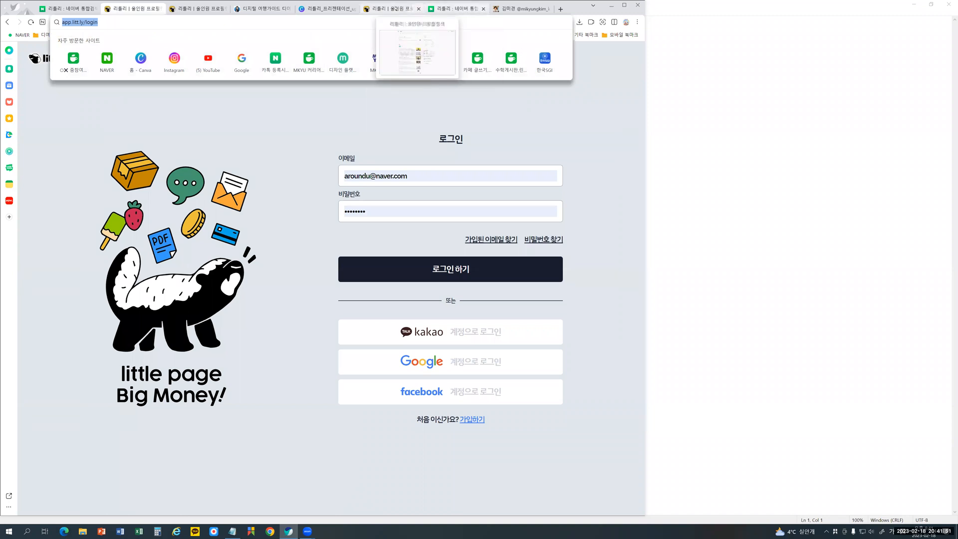
click(391, 9)
click(400, 298)
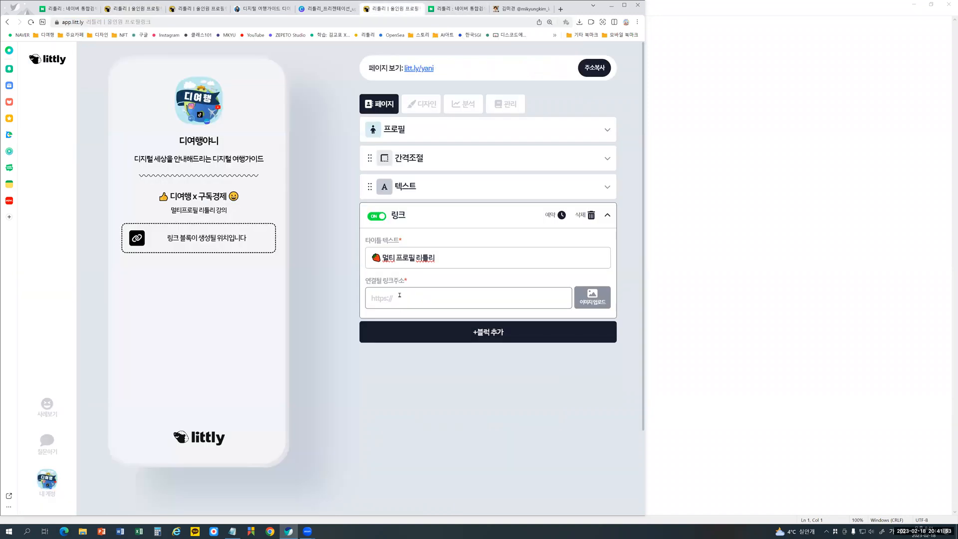
key(ctrl+v)
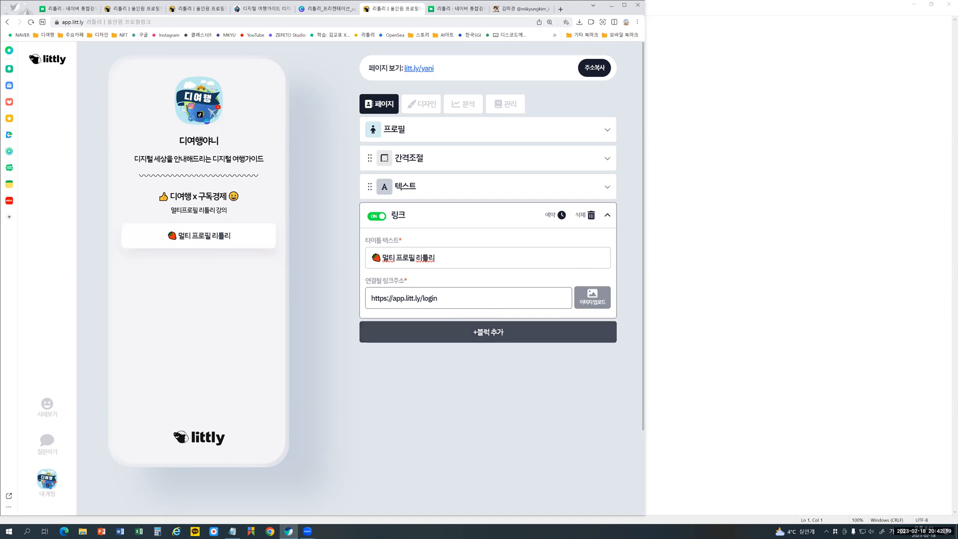
- Add a second 링크 block and title it 🍓 이미지 넣는 테스트 버튼
click(501, 331)
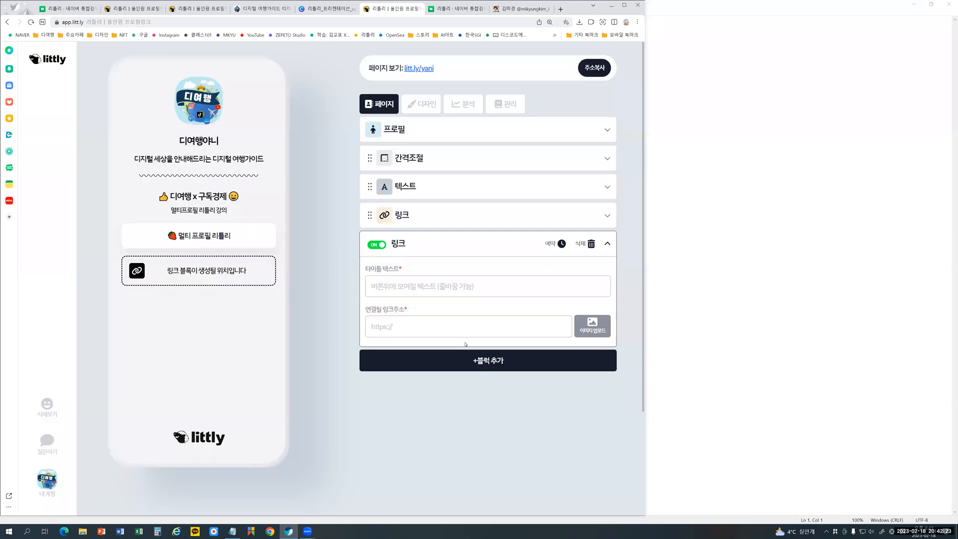
click(402, 286)
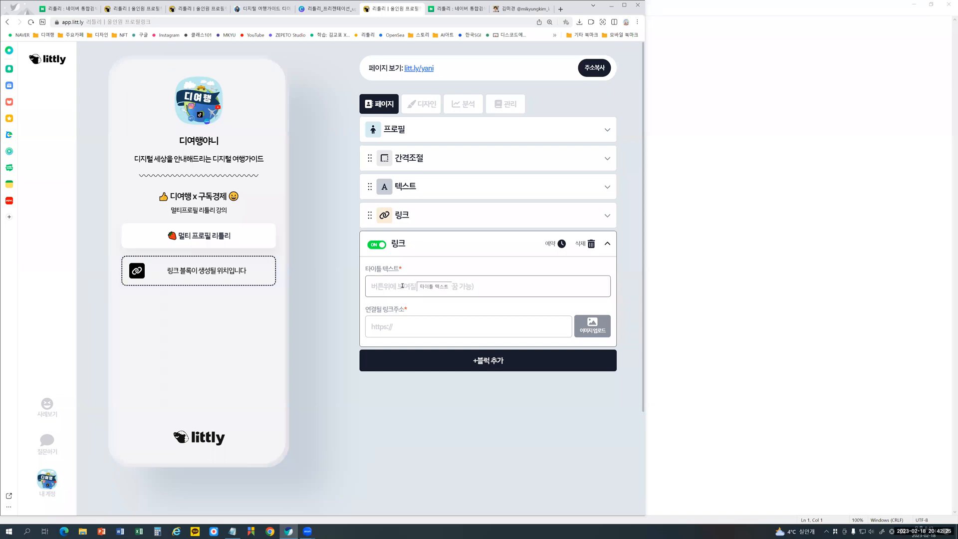
text(이)
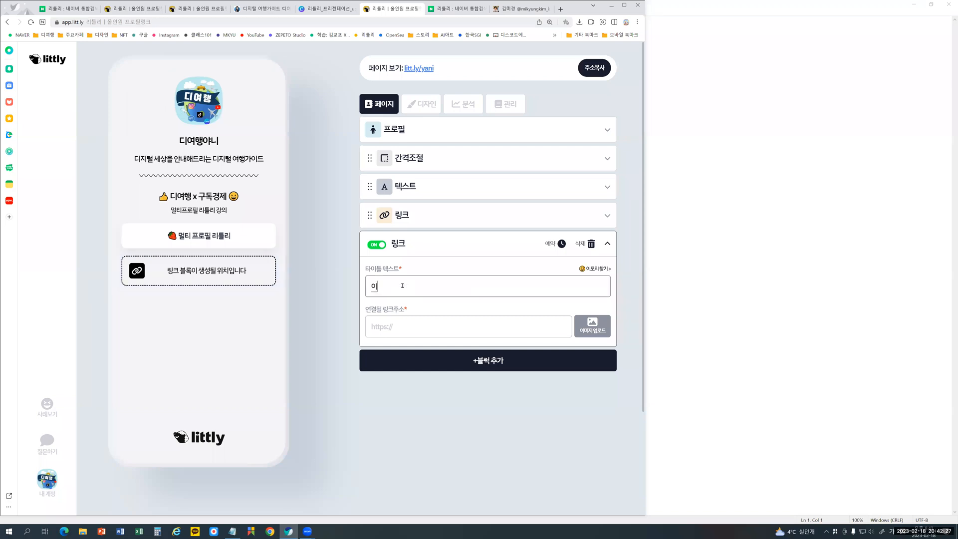
text(미지 넣는 리틀ㄹ)
key(BackSpace)
key(BackSpace)
key(BackSpace)
text(텟스트 버튼)
key(ctrl+v)
key(shift+Home)
key(BackSpace)
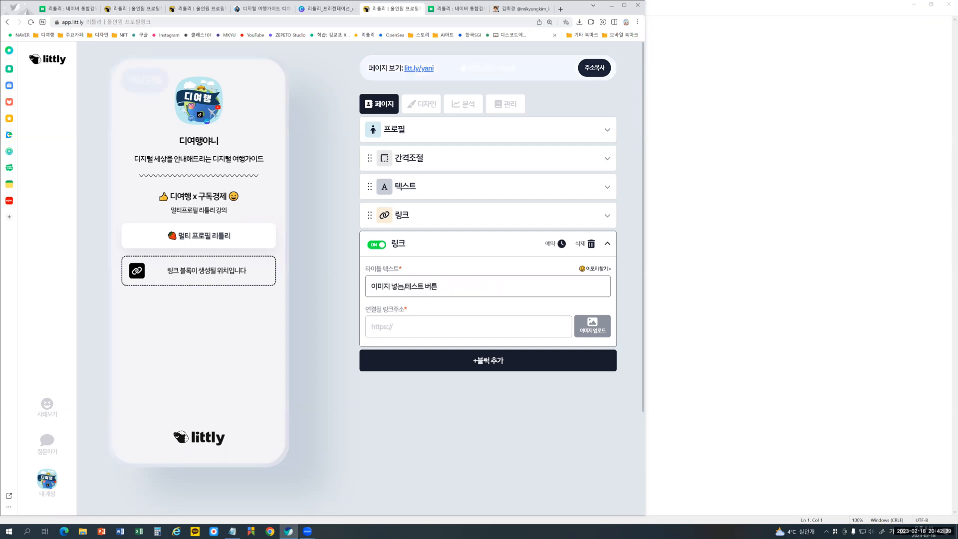
key(super+period)
key(Return)
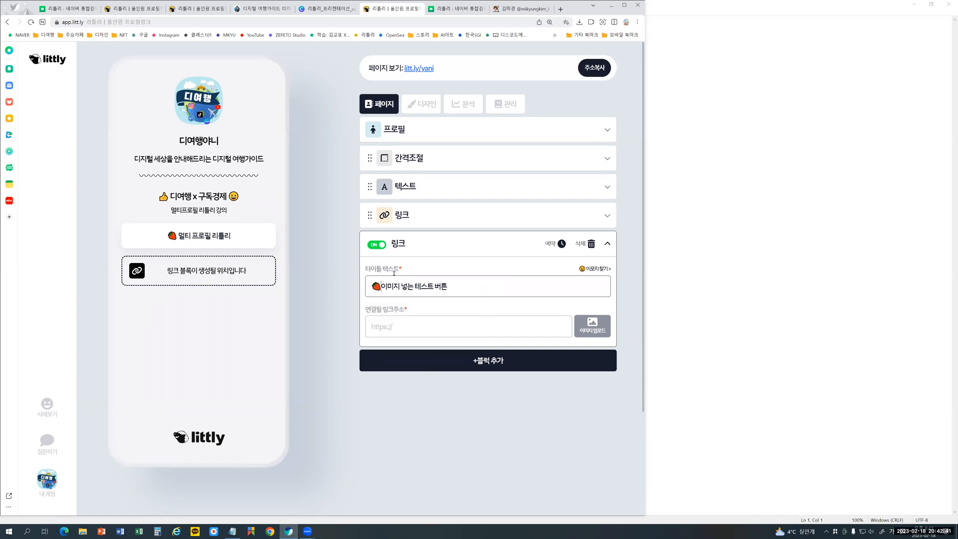
click(395, 327)
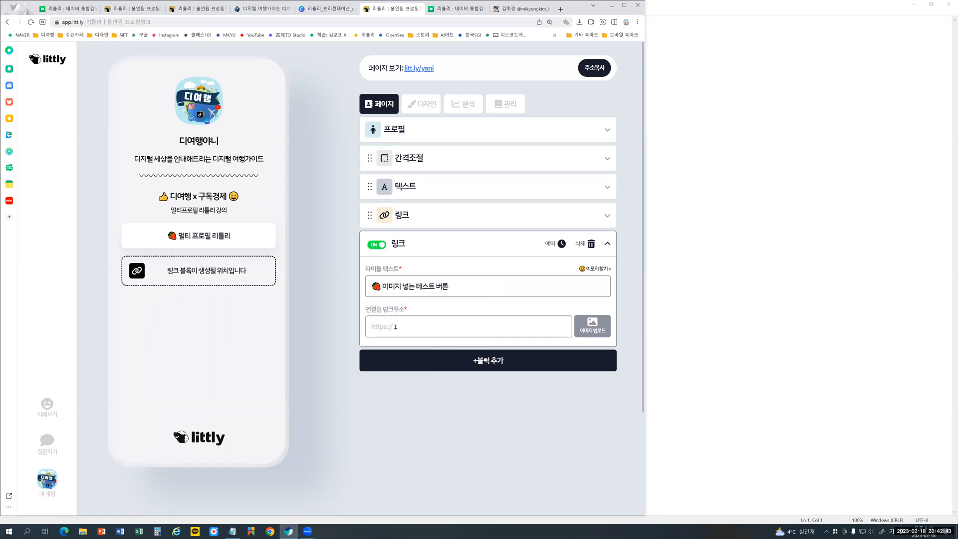
key(ctrl+v)
key(BackSpace)
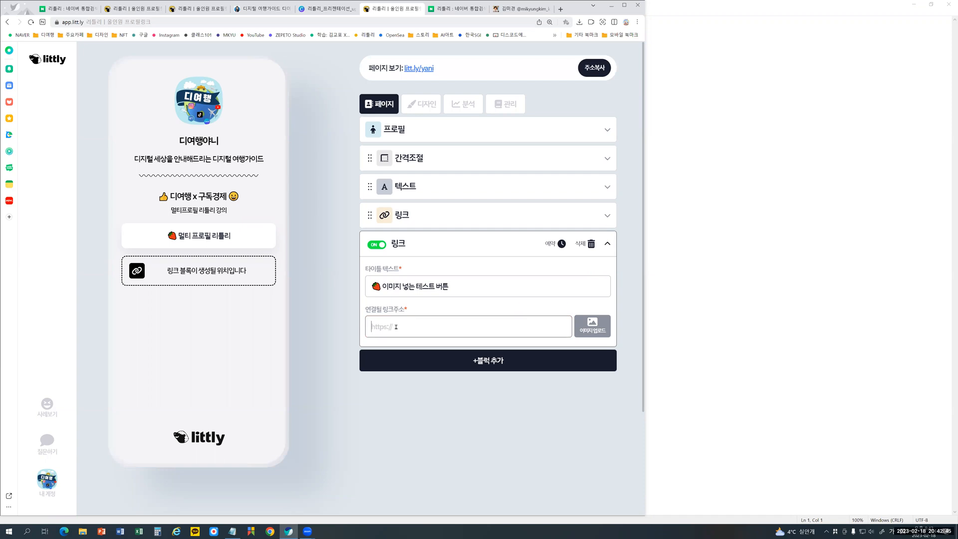
key(super+v)
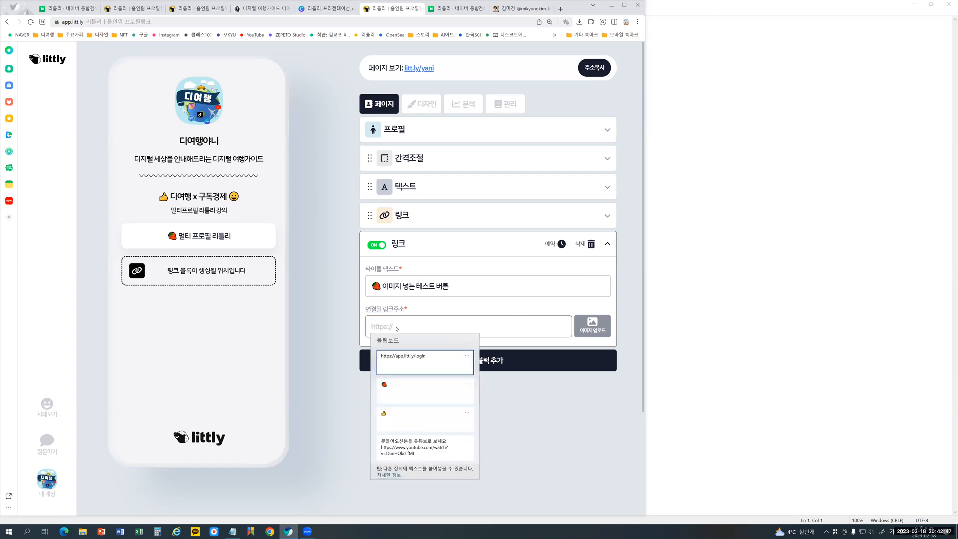
click(401, 360)
click(401, 360)
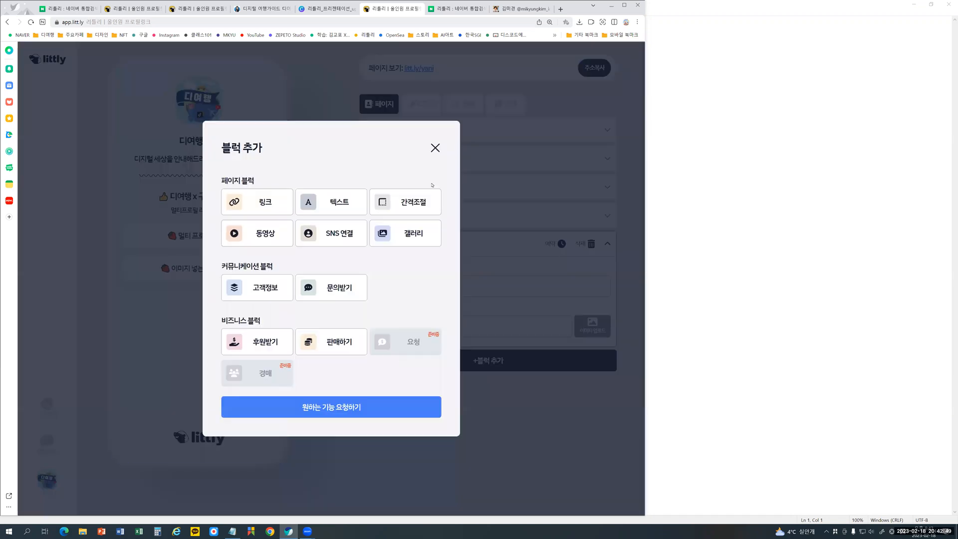
click(437, 150)
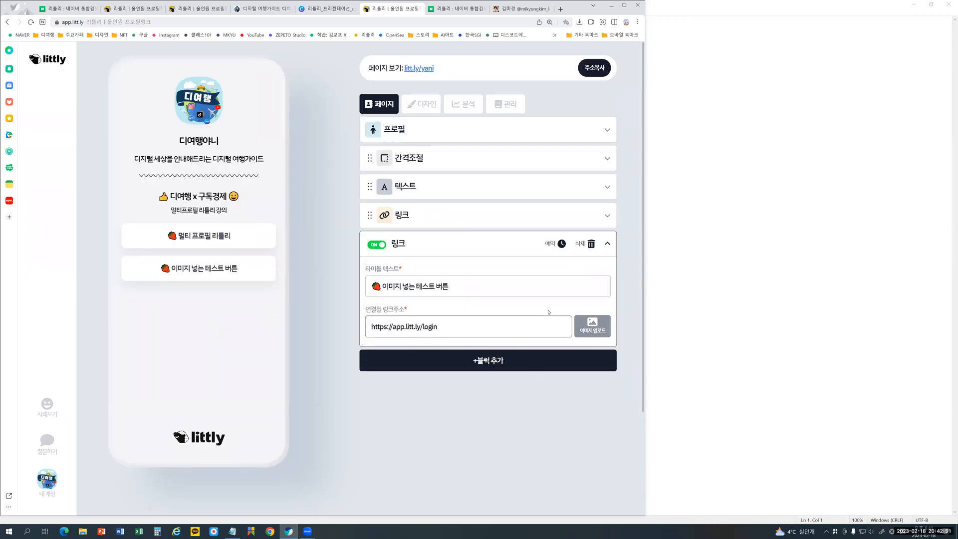
- Upload the Thank you picture 디지털 여행하기 딱 좋은 날씨_ (1) to the second 링크 block and apply the full crop
click(606, 332)
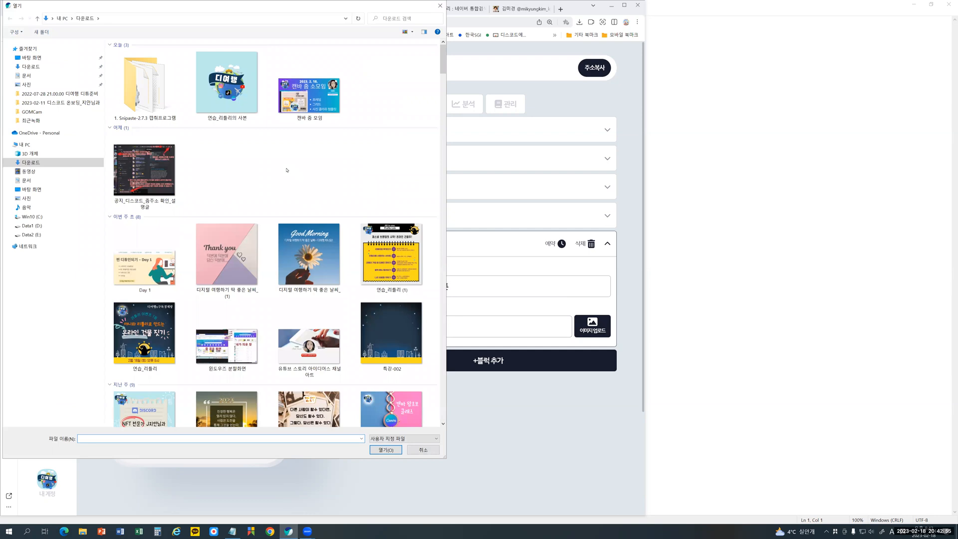
click(236, 264)
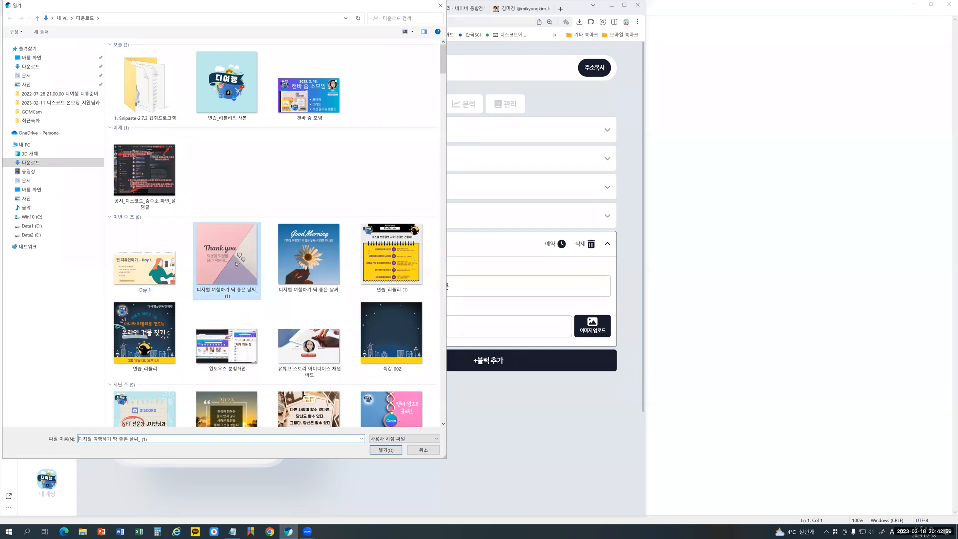
double_click(236, 264)
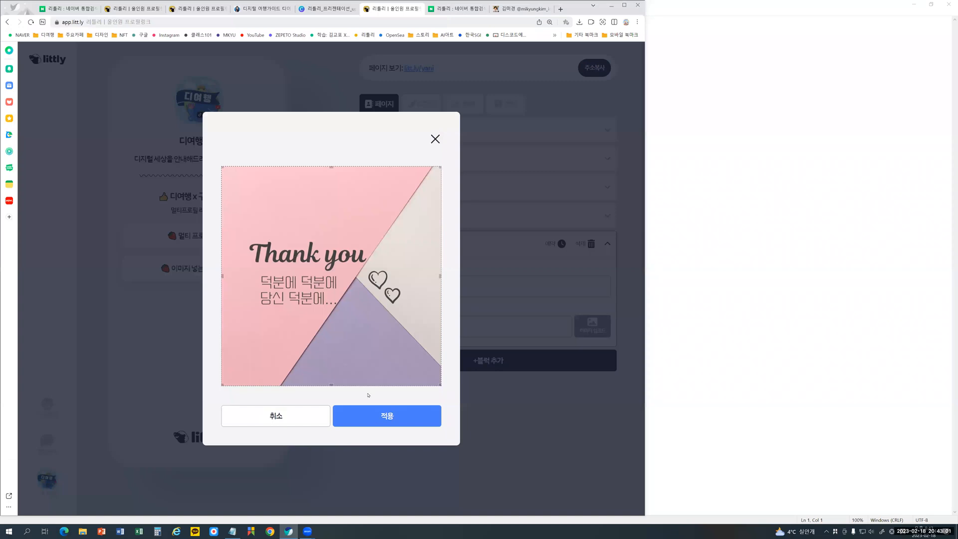
click(380, 419)
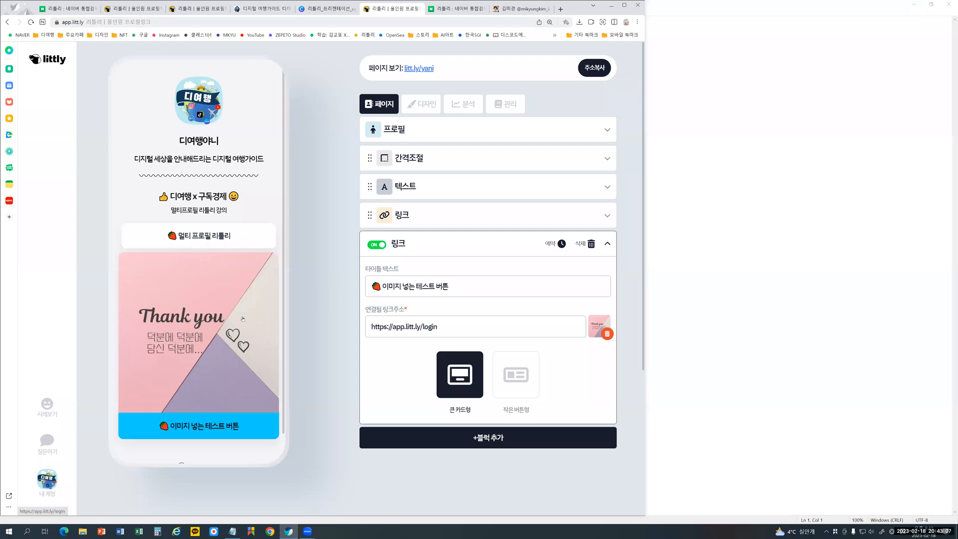
- Try the 작은 버튼형 layout for the image link, compare it with 큰 카드형 and return to 큰 카드형
click(516, 375)
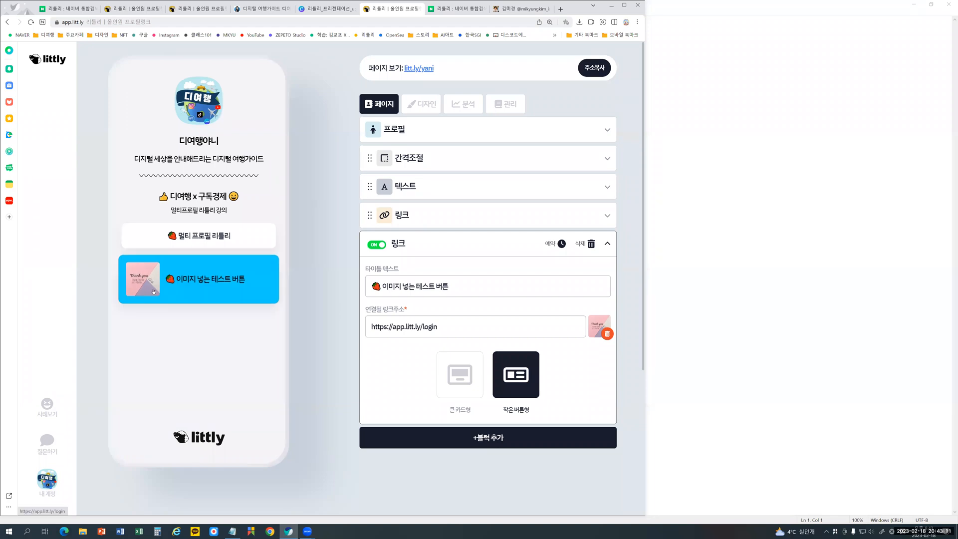
click(466, 382)
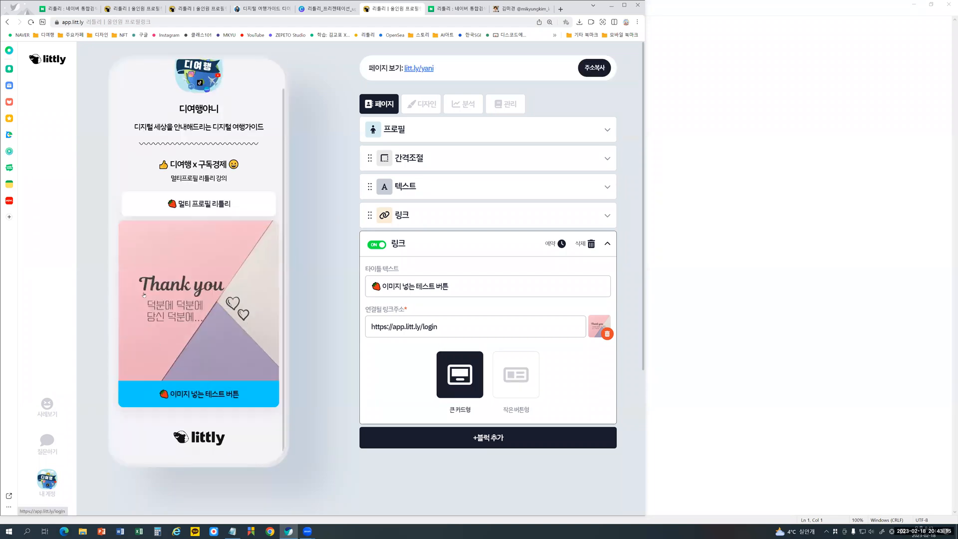
click(526, 382)
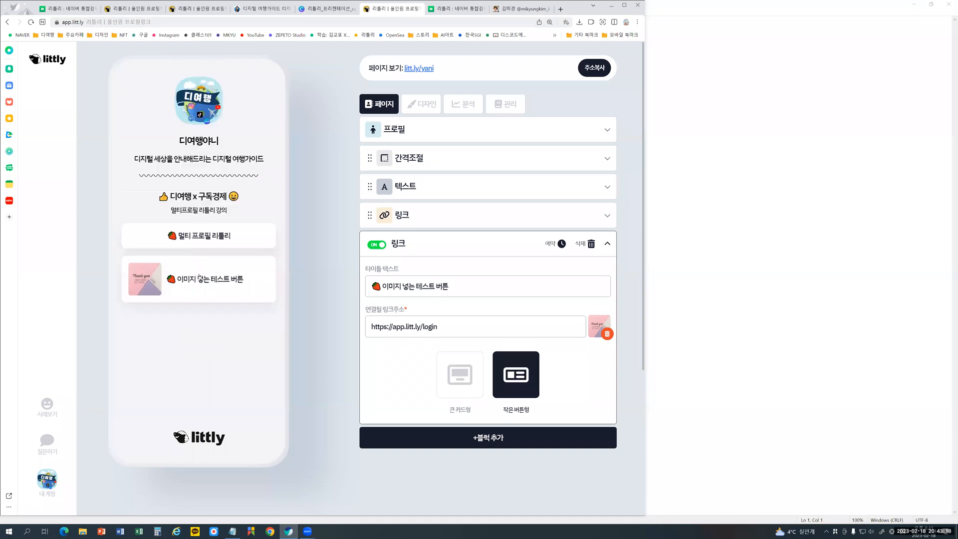
click(469, 379)
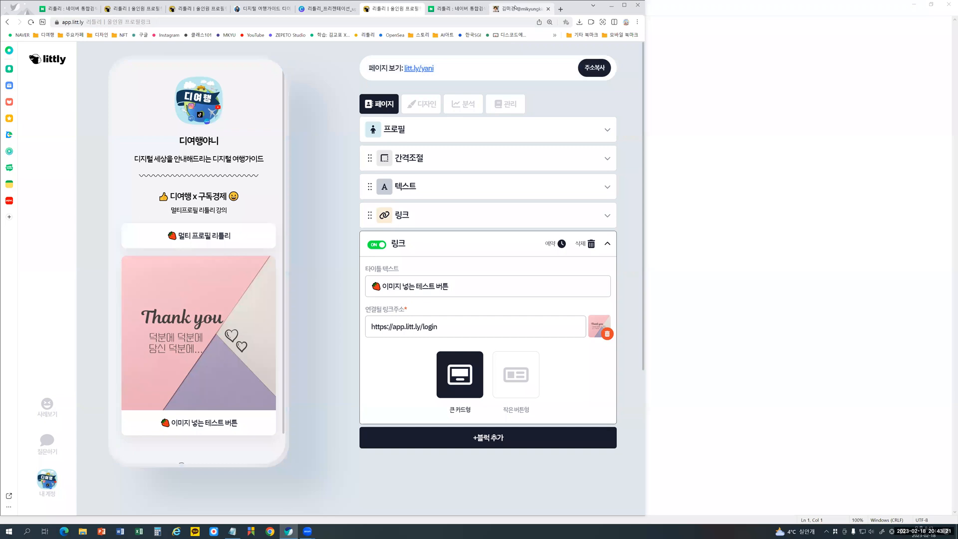
- Switch to the open MKTV/MKYU example littly page and examine its image banner links
click(516, 8)
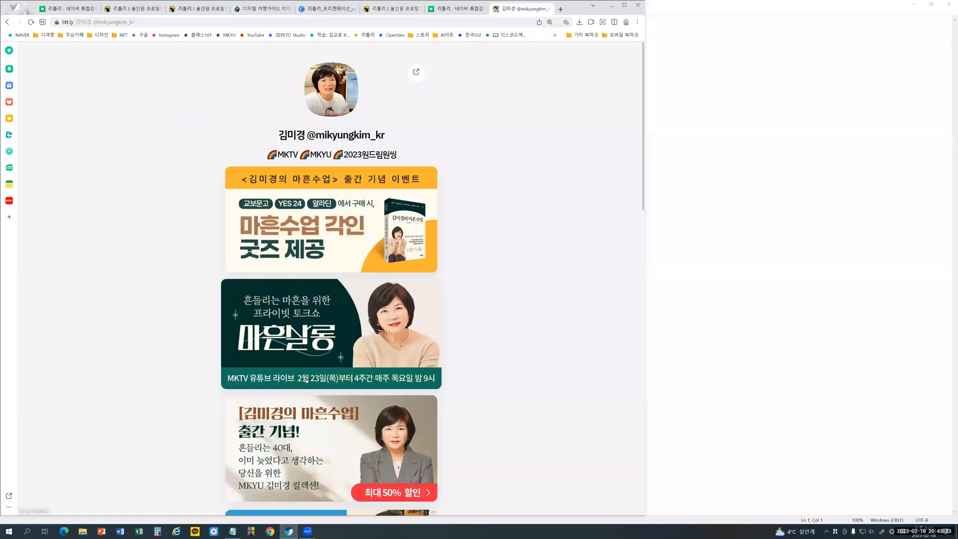
scroll(382, 294, down, 3)
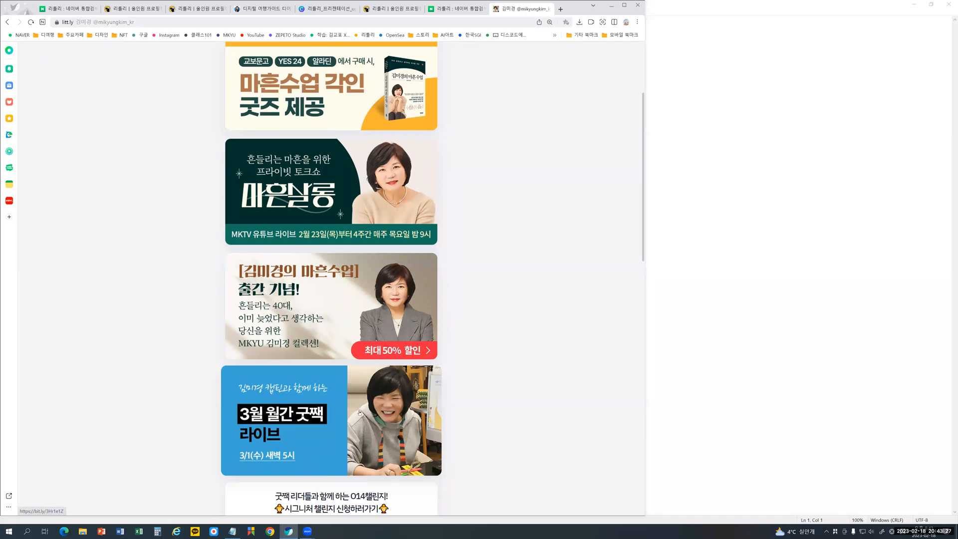
- Examine the remaining banner images, button links and MKYU section of the example littly page
scroll(365, 416, down, 2)
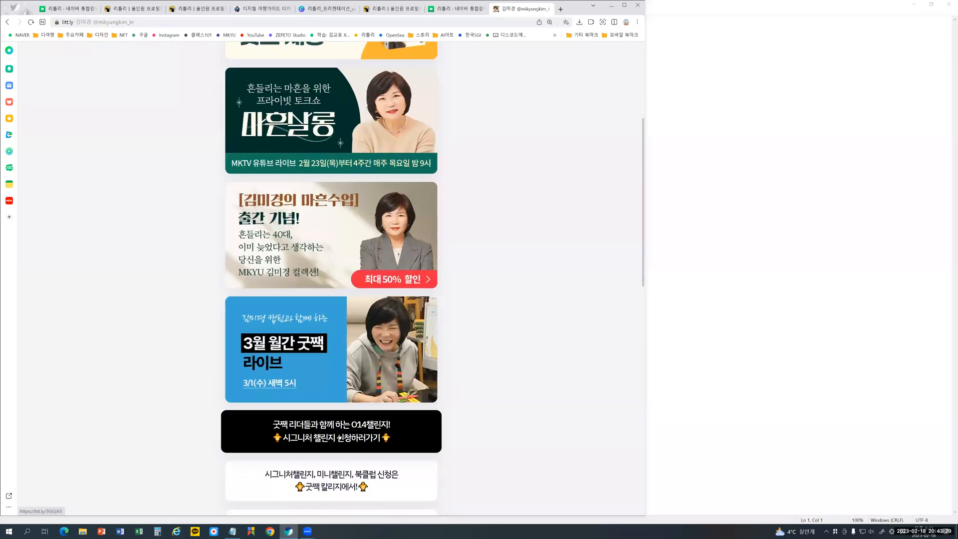
scroll(338, 438, down, 3)
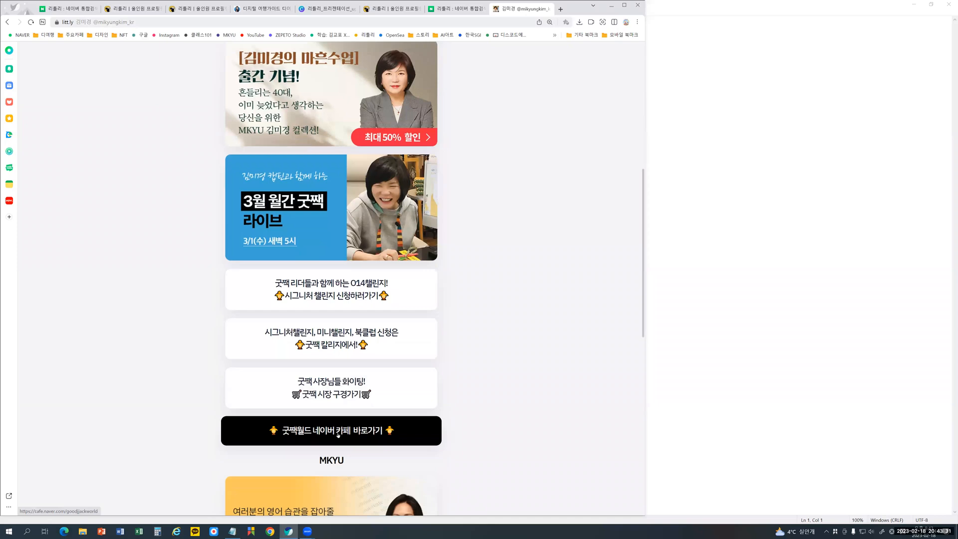
scroll(336, 349, down, 2)
scroll(336, 349, down, 3)
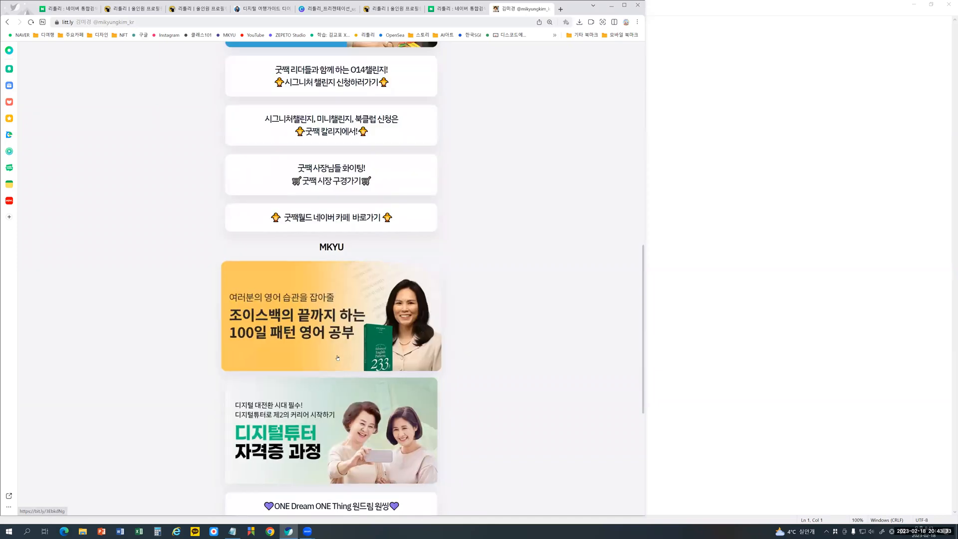
scroll(452, 120, up, 7)
scroll(452, 121, up, 4)
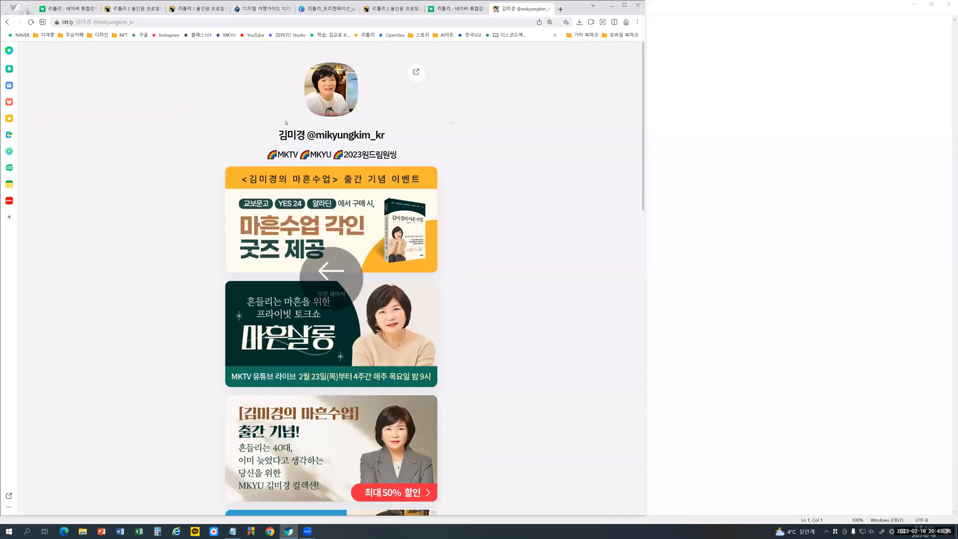
- Go back to the littly introduction page, open the YG select brand example and examine its galleries and link blocks
key(alt+Left)
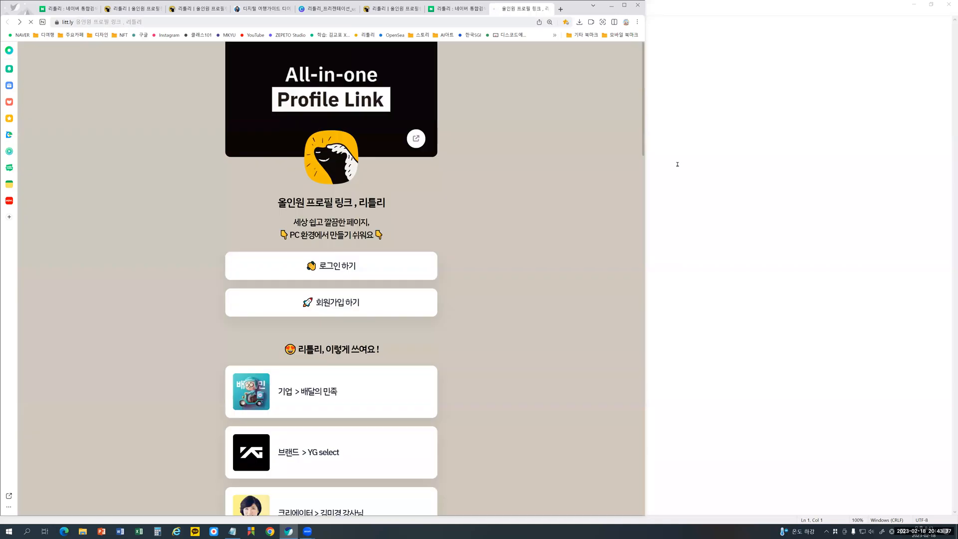
scroll(319, 400, down, 3)
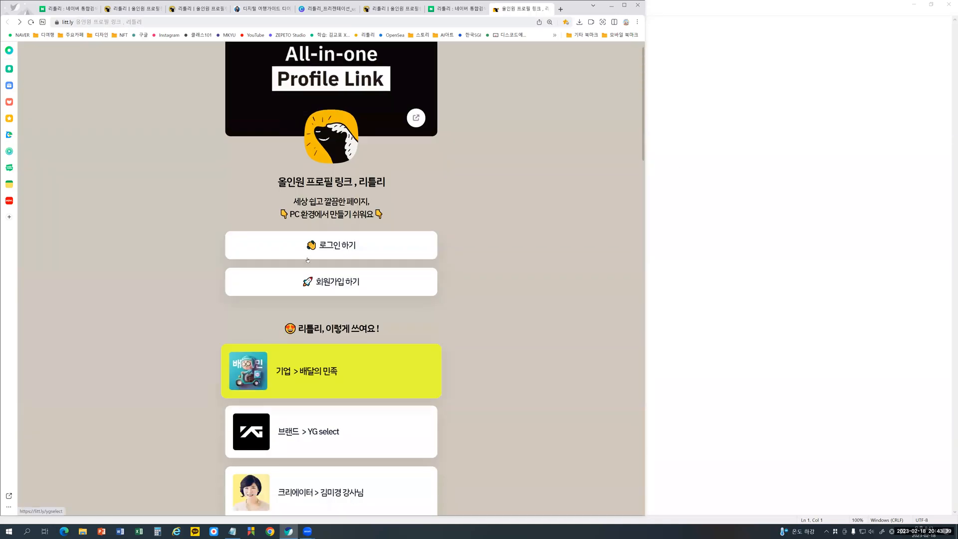
click(304, 310)
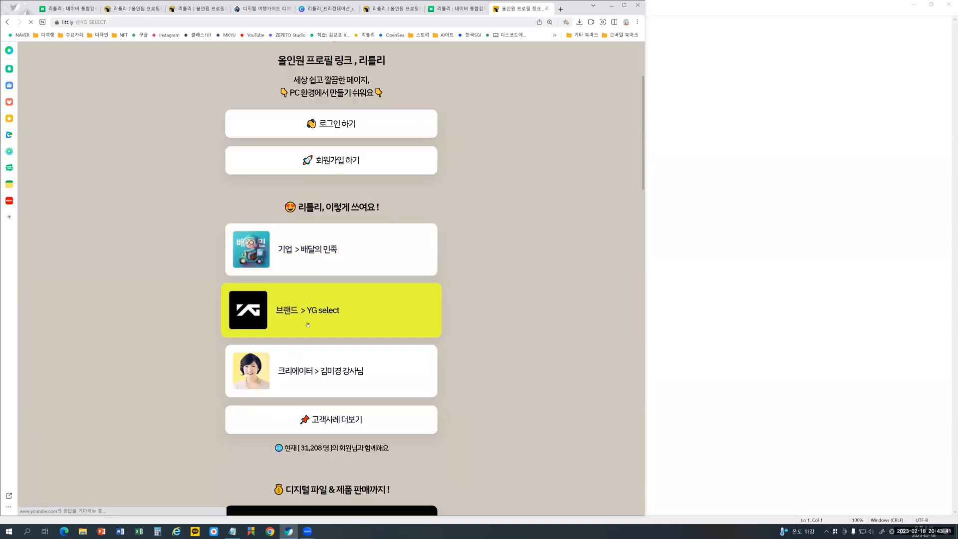
scroll(306, 333, down, 4)
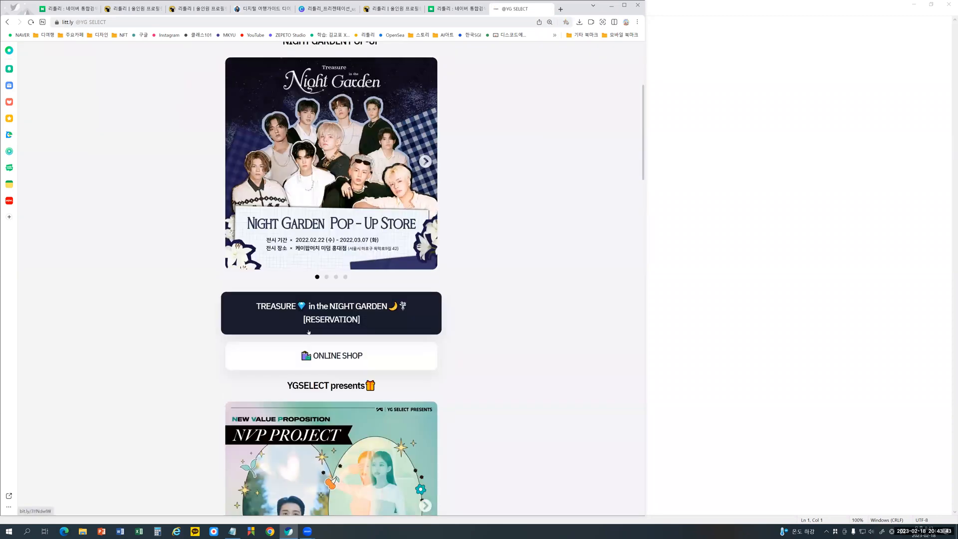
scroll(307, 348, down, 4)
scroll(307, 347, down, 9)
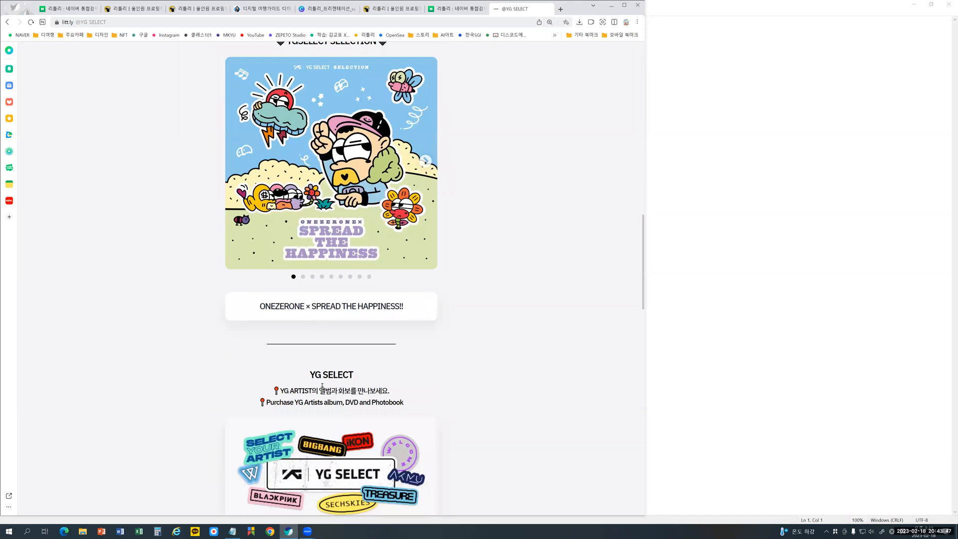
scroll(322, 386, down, 6)
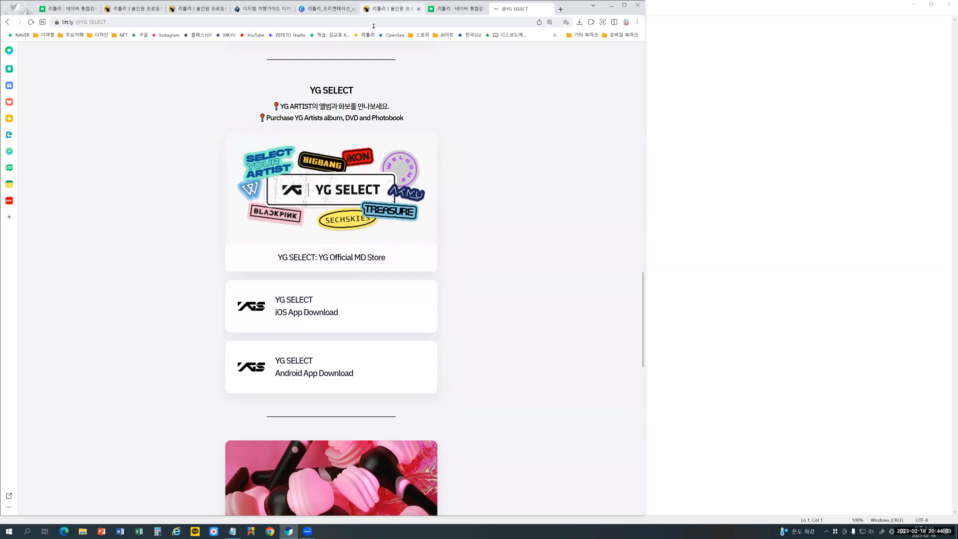
- Switch back to the littly page editor's design settings and set the button colour to the preset yellow
click(385, 9)
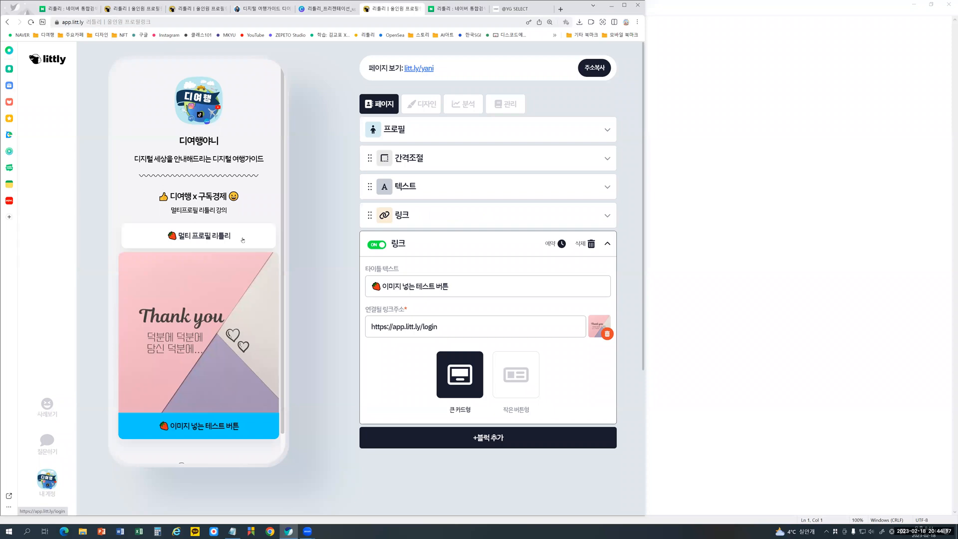
click(426, 106)
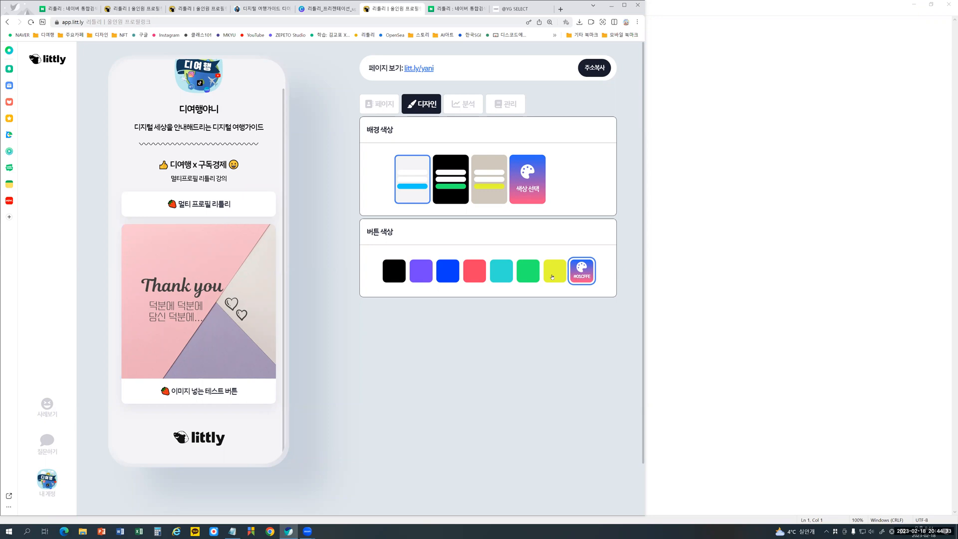
click(552, 277)
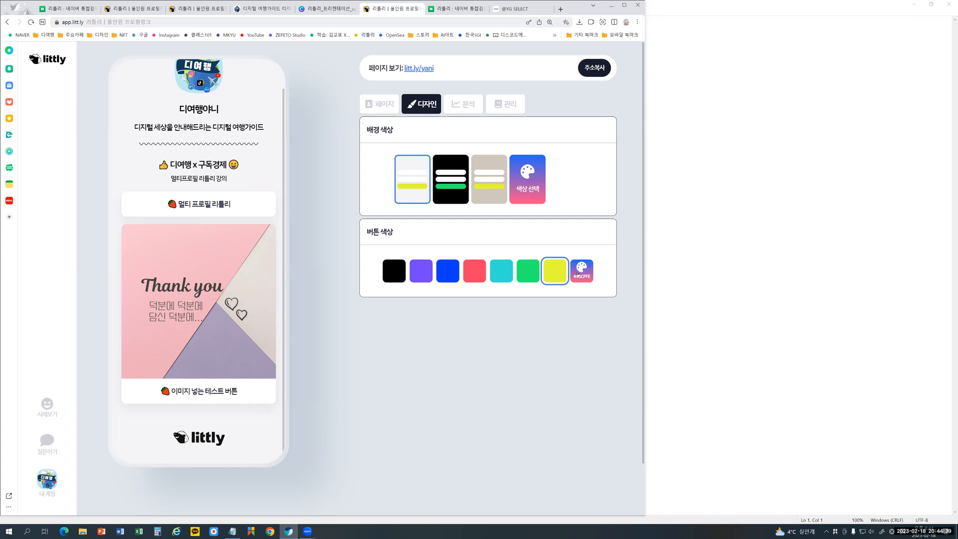
- Try a custom light pink button colour and select its HEX value in the colour picker
click(577, 275)
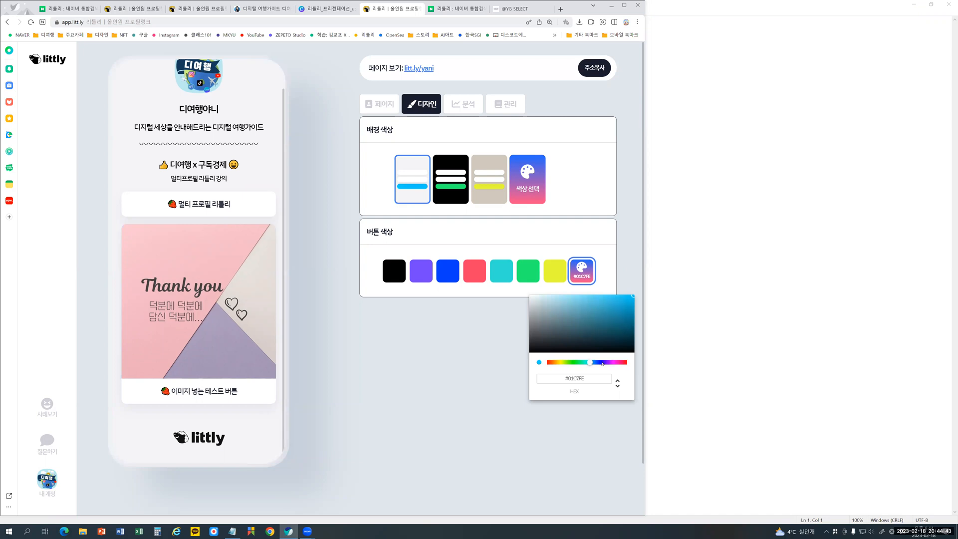
drag(602, 364, 613, 365)
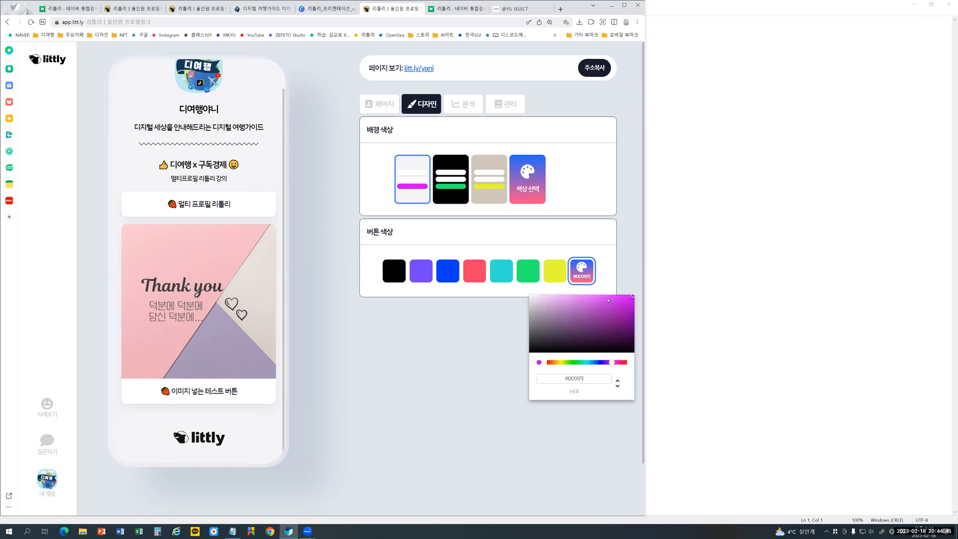
click(587, 298)
drag(586, 298, 577, 297)
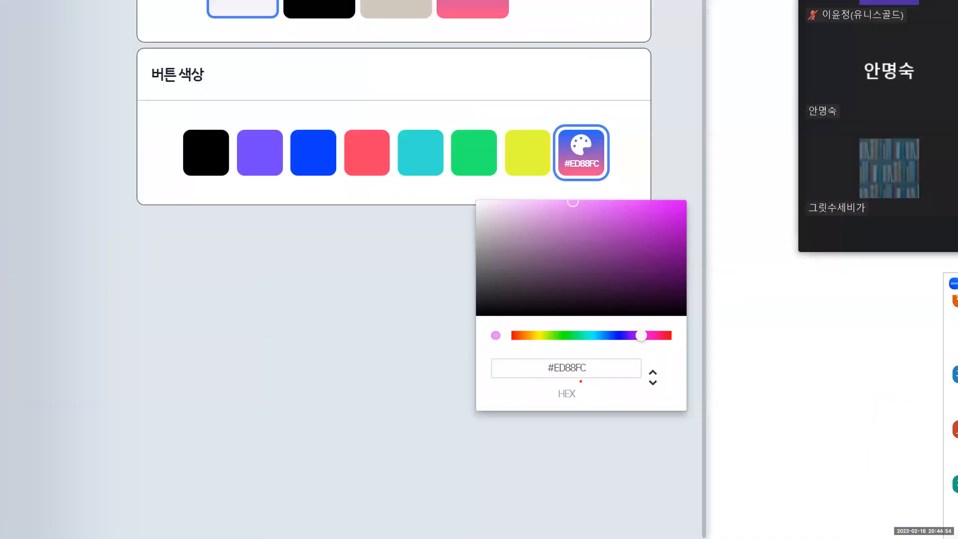
mouse_move(581, 381)
mouse_down()
mouse_move(548, 382)
mouse_move(554, 349)
mouse_move(611, 370)
mouse_move(559, 382)
mouse_up()
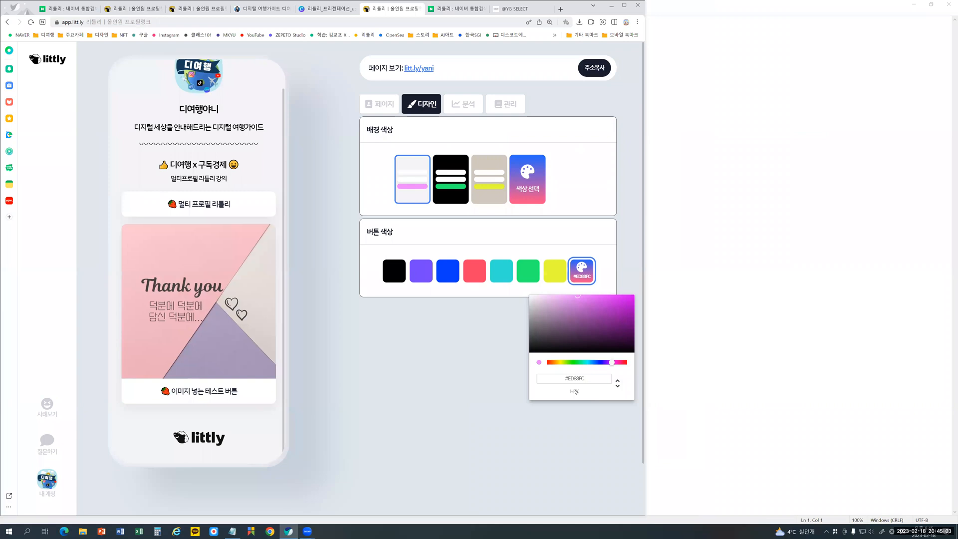
click(495, 347)
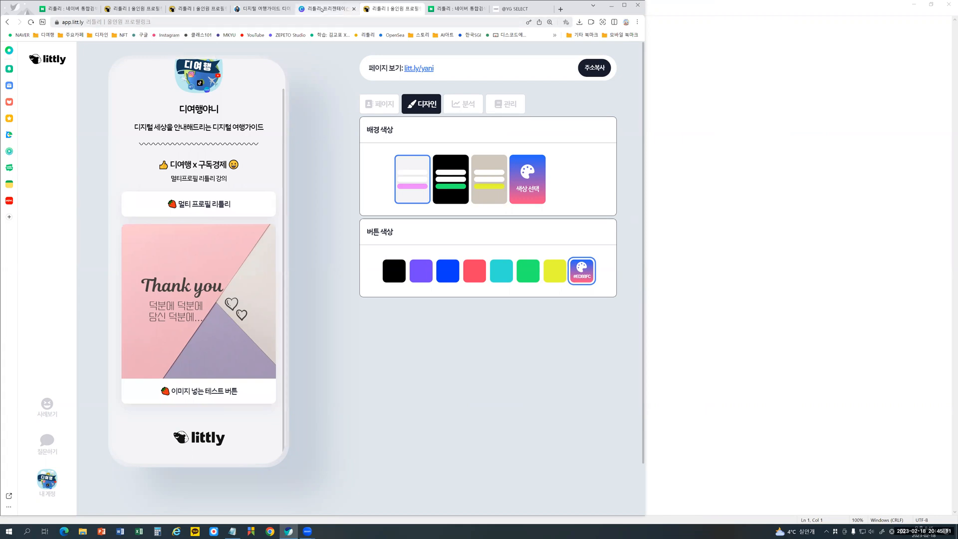
- Switch to the Canva presentation and copy the HEX code #FAE0BA from the colour of page 11's beige background
click(321, 8)
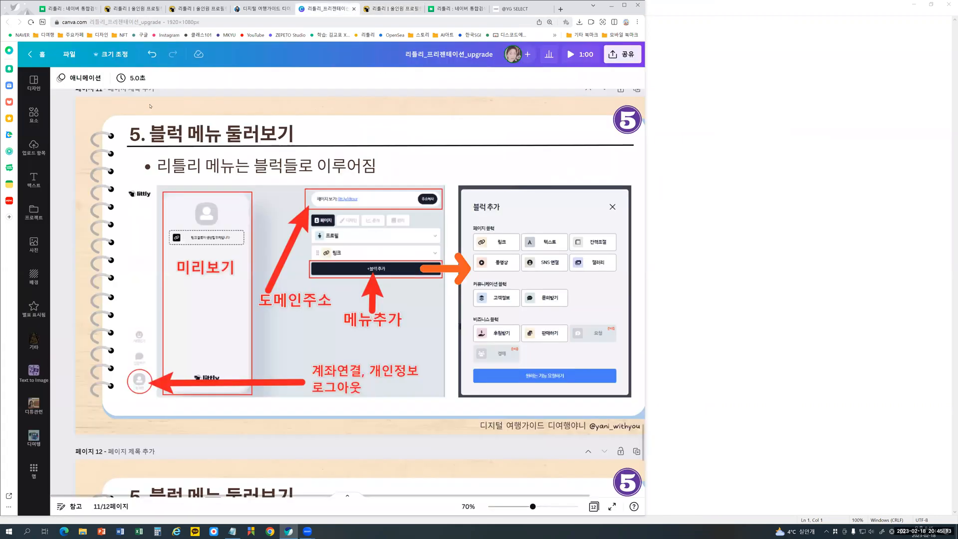
click(83, 116)
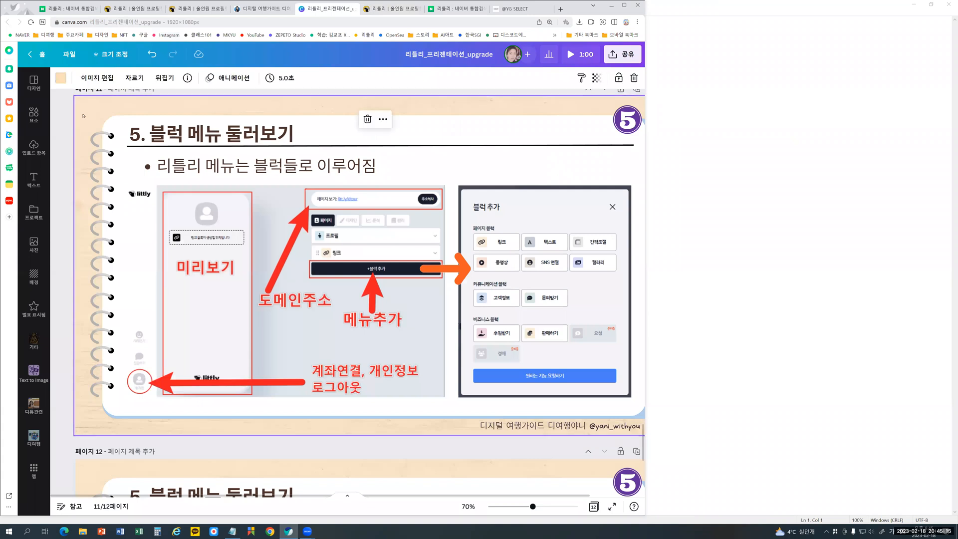
click(60, 78)
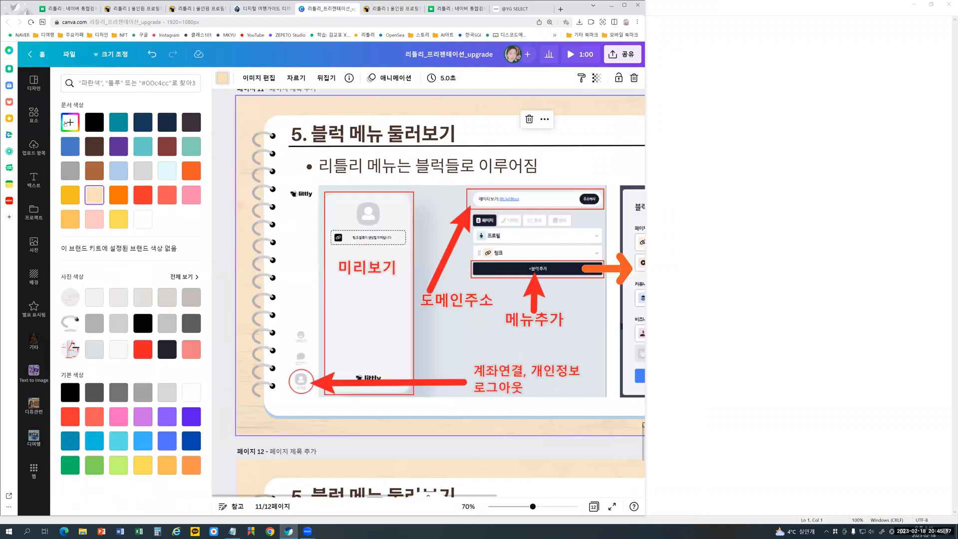
click(66, 123)
key(ctrl+c)
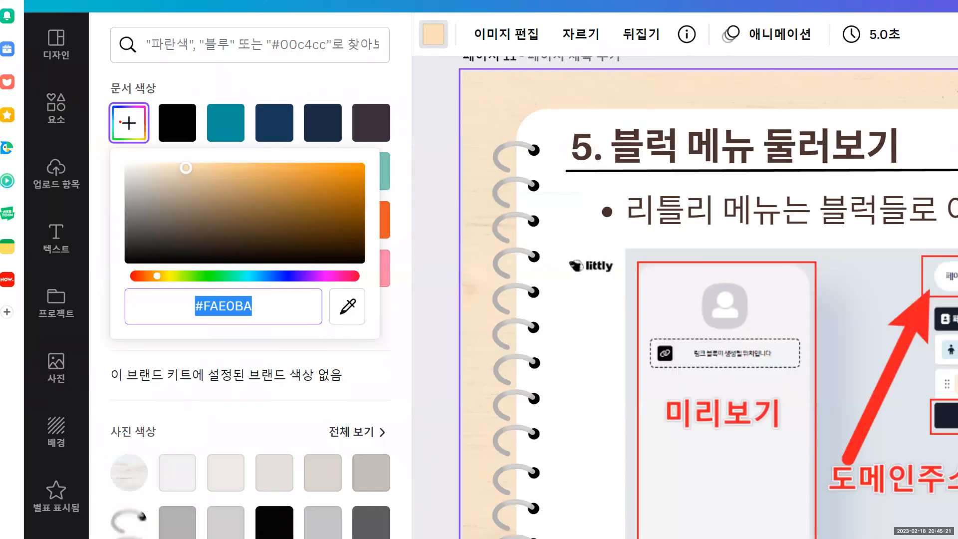
mouse_move(255, 319)
mouse_down()
mouse_move(227, 321)
mouse_move(182, 301)
mouse_move(228, 283)
mouse_move(262, 299)
mouse_move(257, 319)
mouse_up()
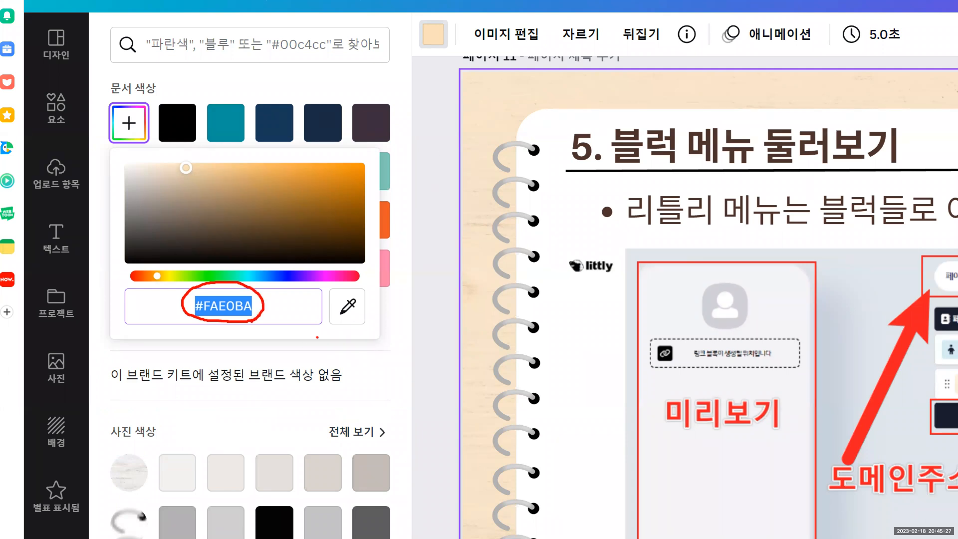
mouse_move(354, 313)
mouse_down()
mouse_move(358, 299)
mouse_move(357, 313)
mouse_move(536, 299)
mouse_move(551, 322)
mouse_move(523, 333)
mouse_up()
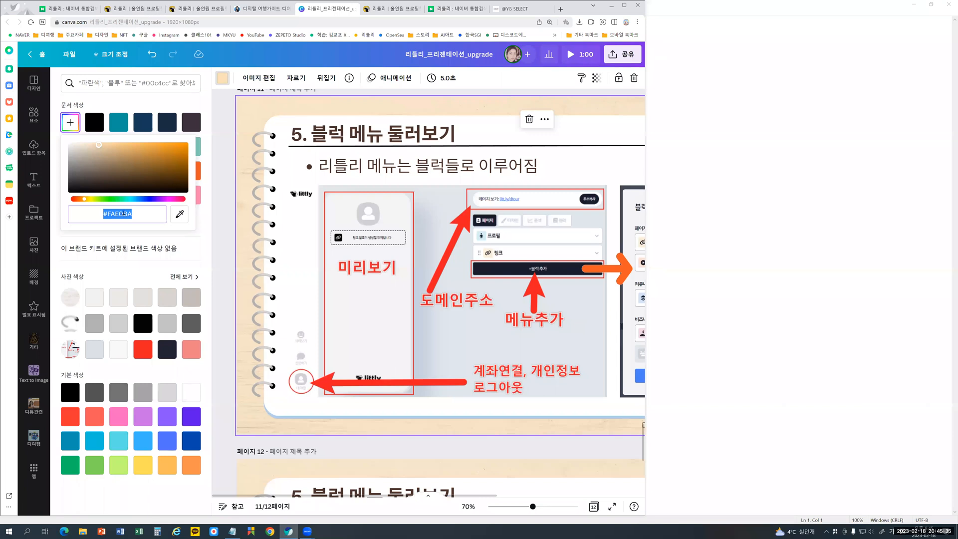
- Switch back to the littly editor and set the custom button colour to the copied HEX code #FAE0BA
click(394, 8)
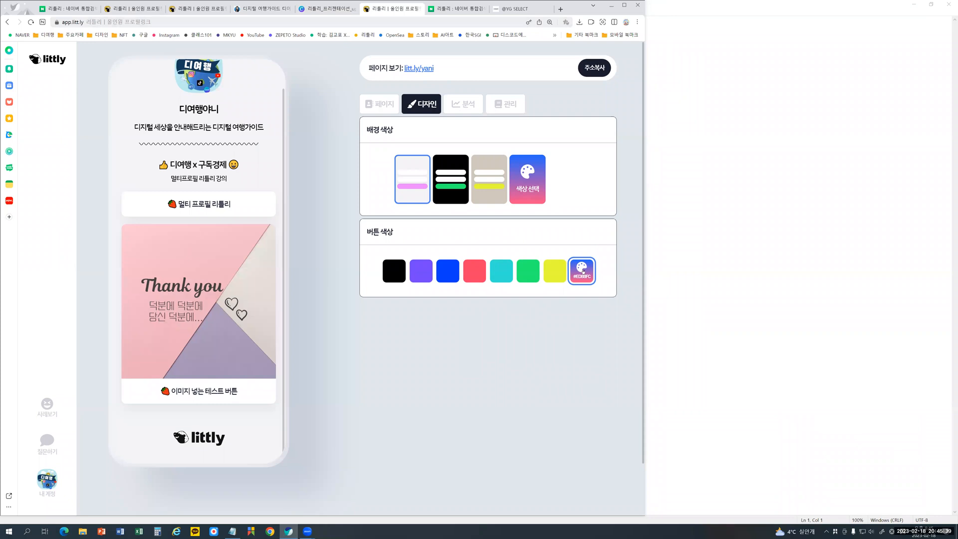
click(589, 275)
drag(588, 381, 548, 379)
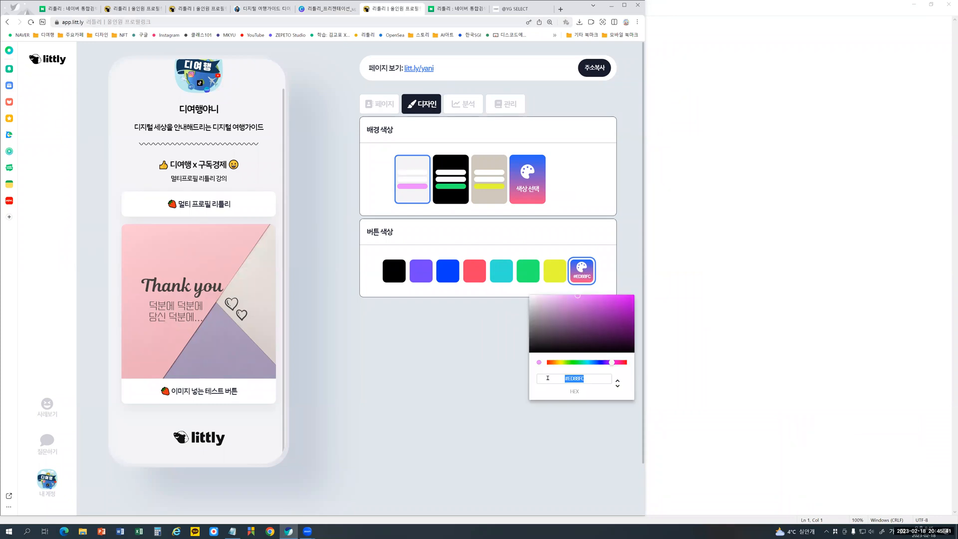
key(ctrl+v)
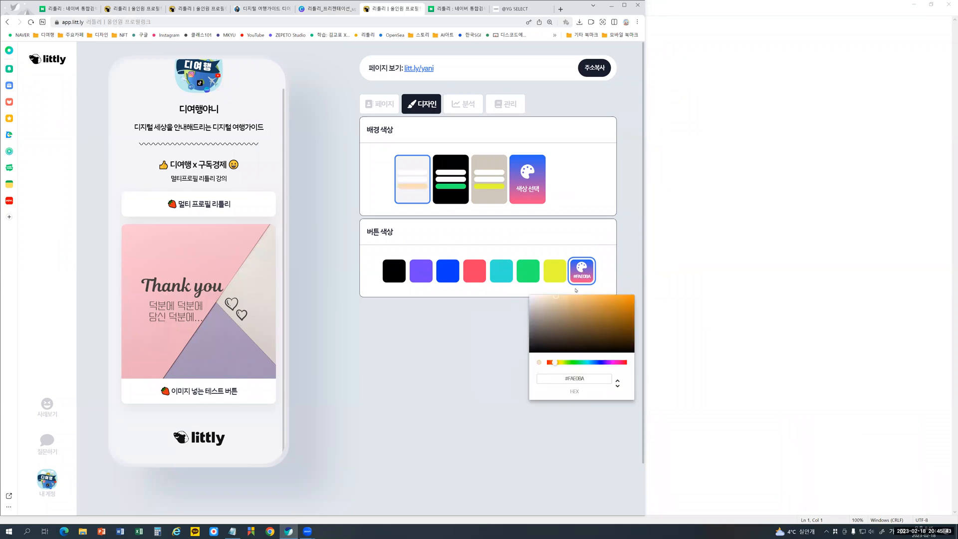
click(624, 270)
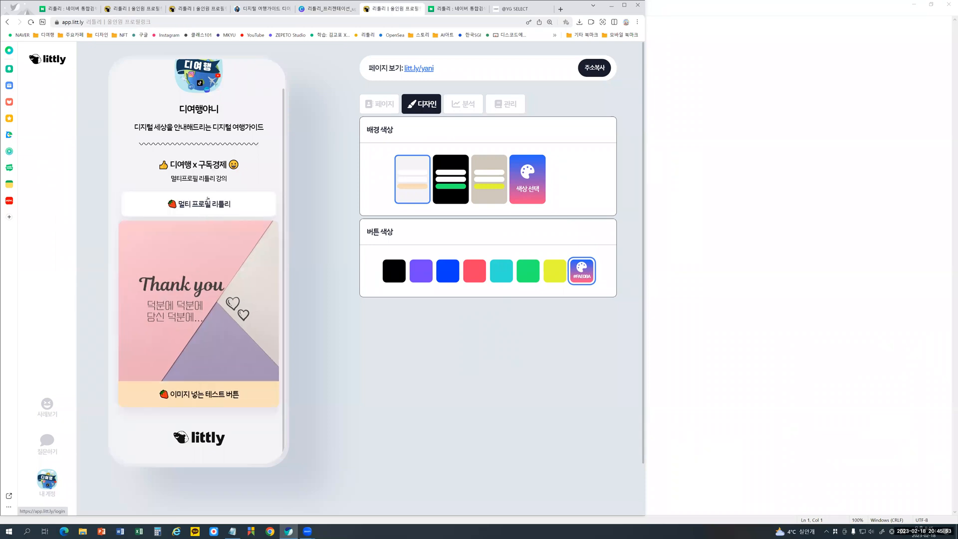
- Set the page's custom background colour to light sky blue #D6F3F6 and return to the page's block list
click(538, 188)
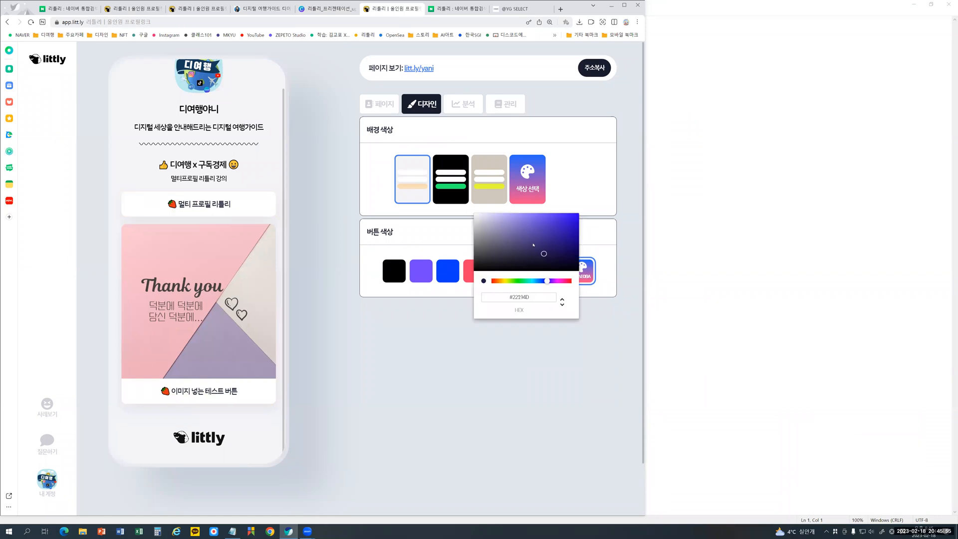
click(542, 251)
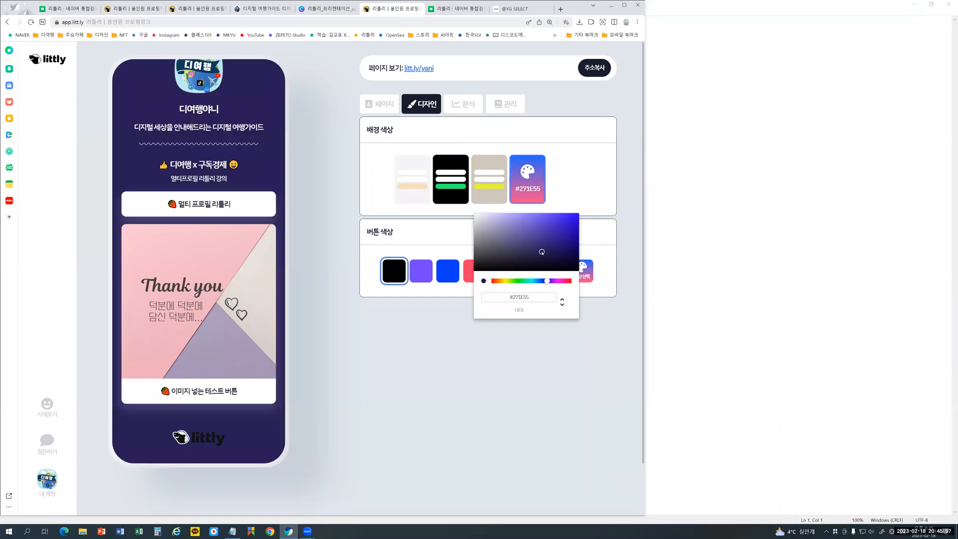
click(486, 213)
click(488, 215)
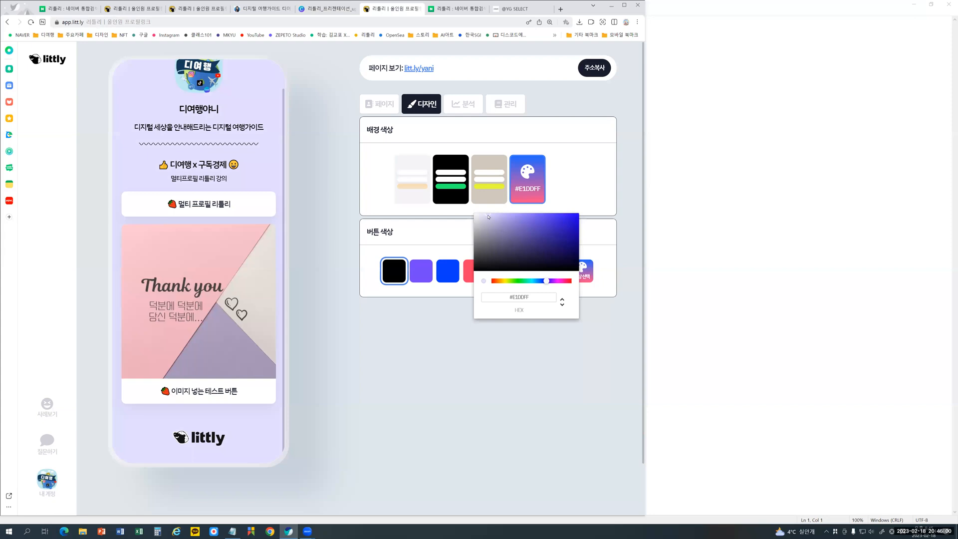
click(498, 282)
drag(521, 282, 541, 283)
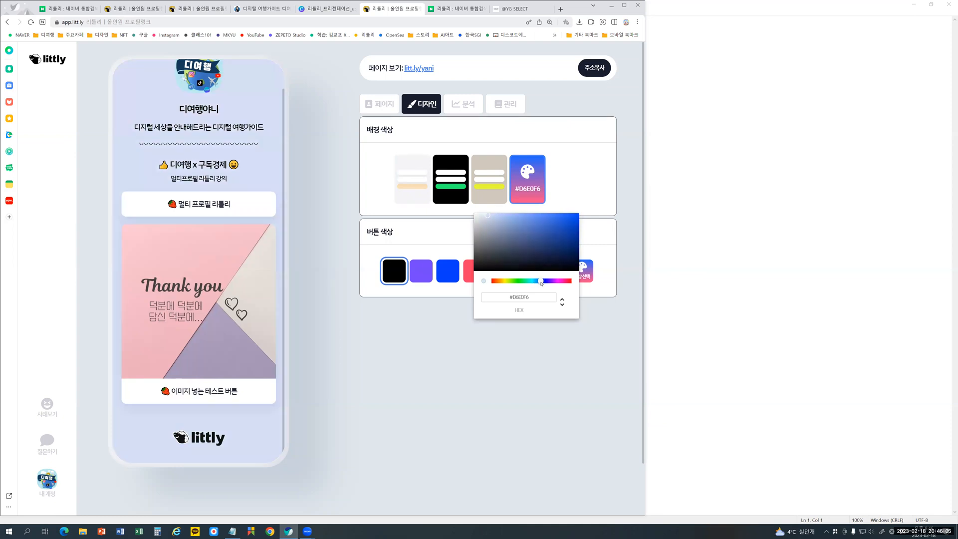
click(533, 282)
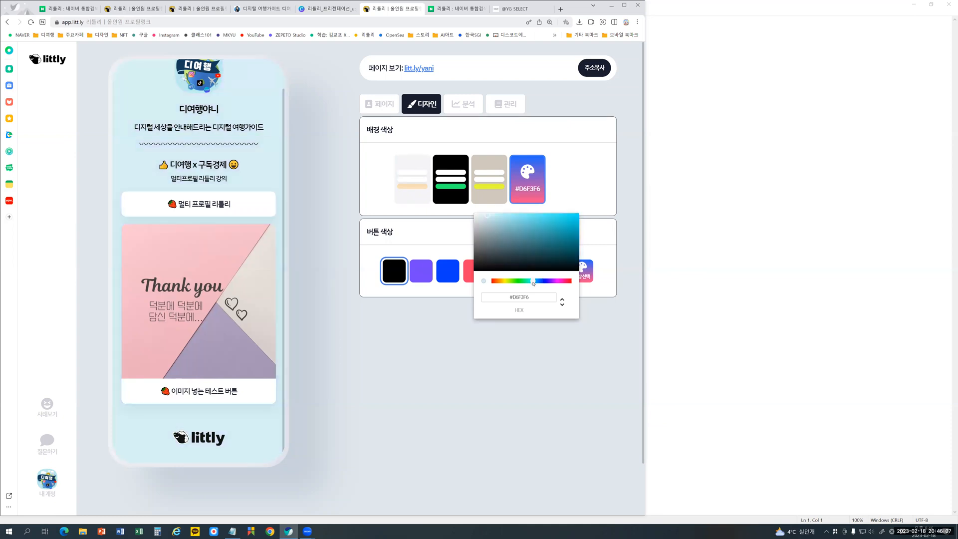
click(338, 163)
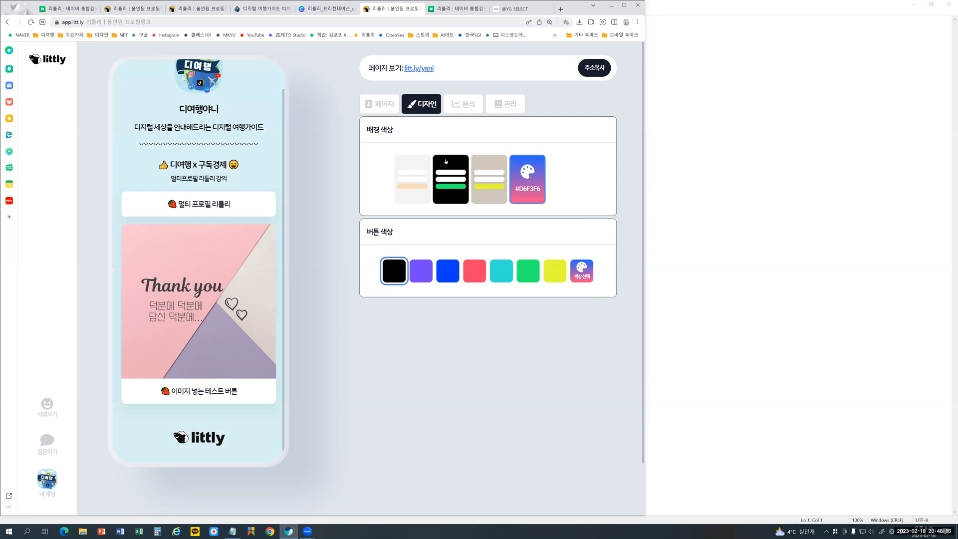
click(383, 101)
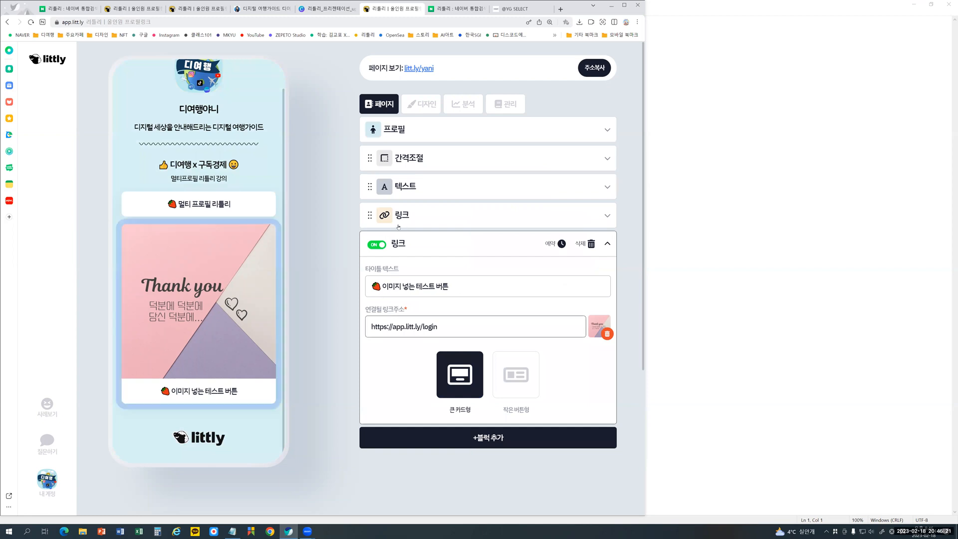
- Collapse the image link block and add a video (동영상) block at the end of the page
click(422, 244)
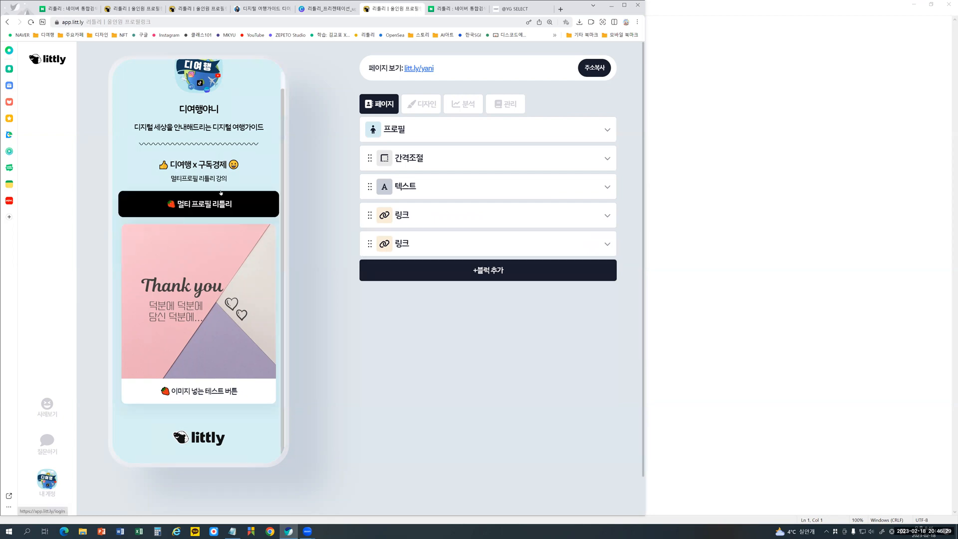
click(451, 276)
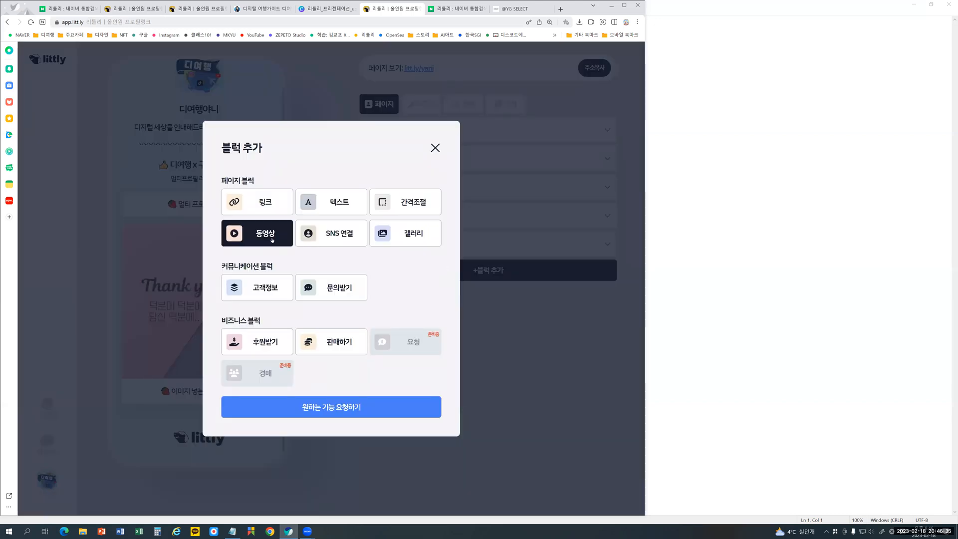
click(272, 240)
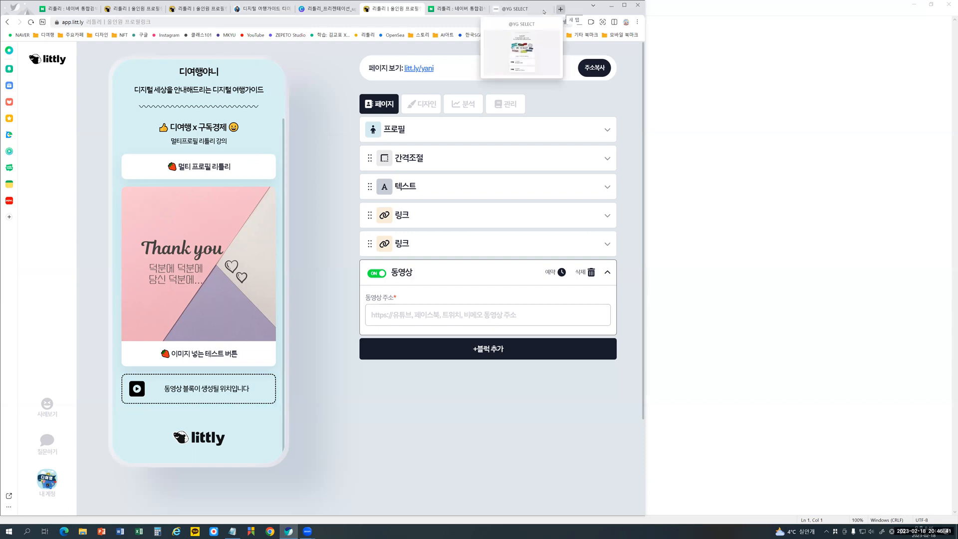
- Open YouTube in a new tab, open the video 캔바왕초보를 위한 기본기능 설명 from your own channel, and copy its address
click(560, 9)
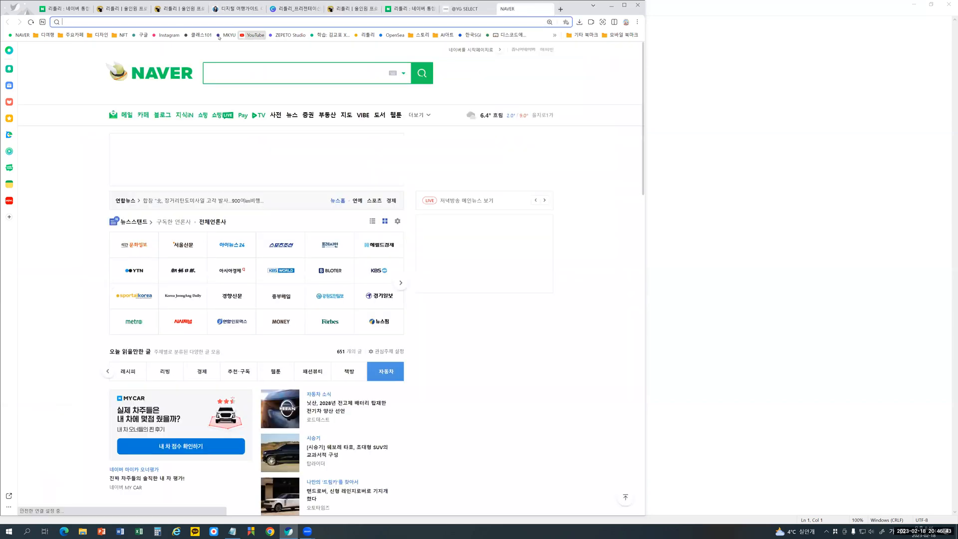
click(255, 35)
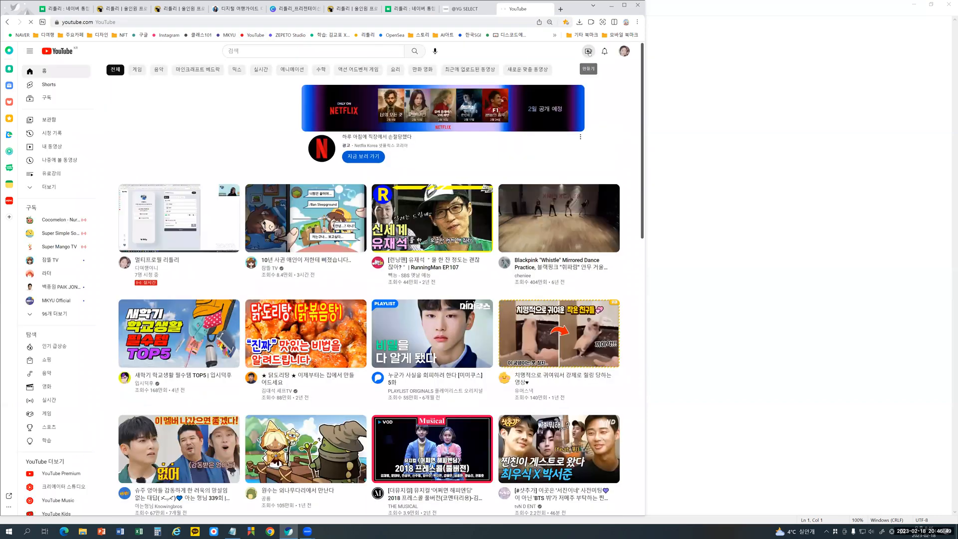
click(624, 51)
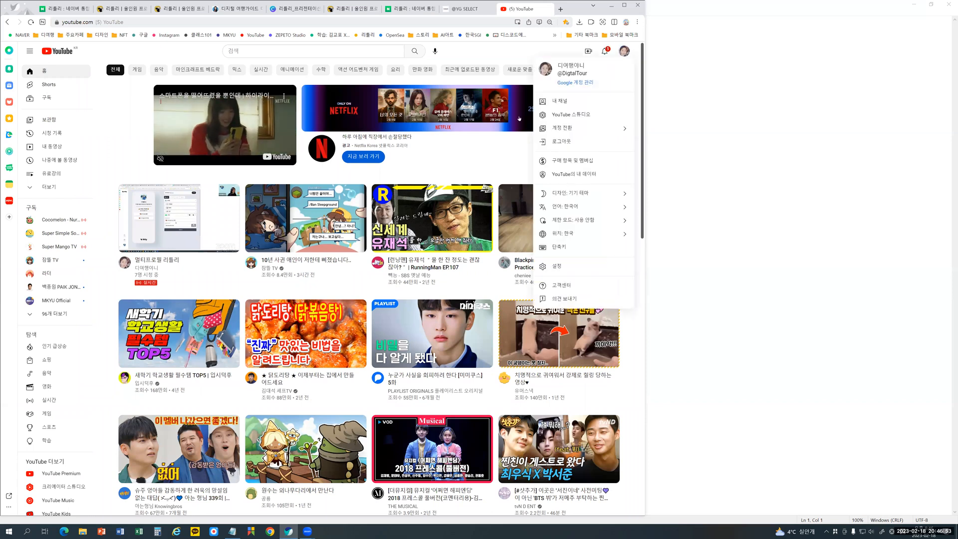
click(568, 101)
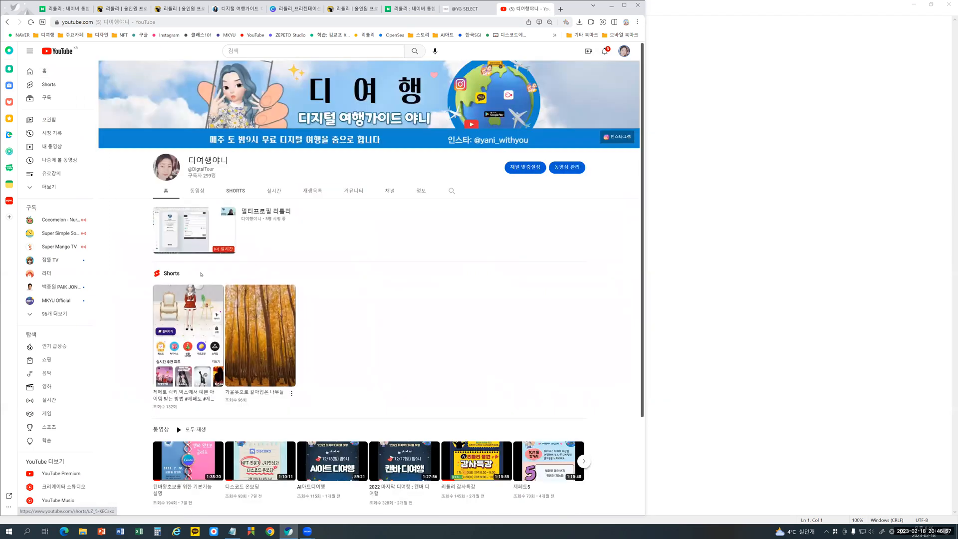
scroll(216, 285, down, 3)
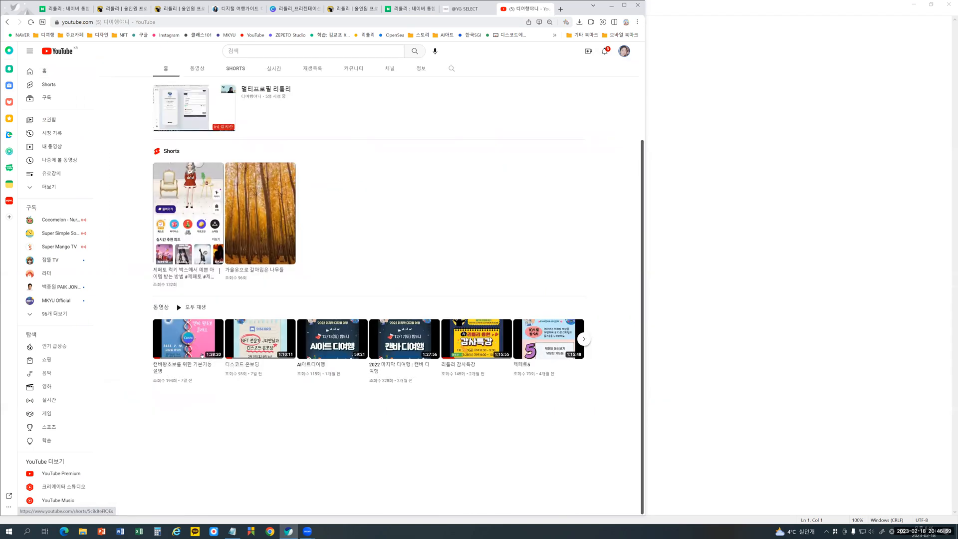
click(195, 337)
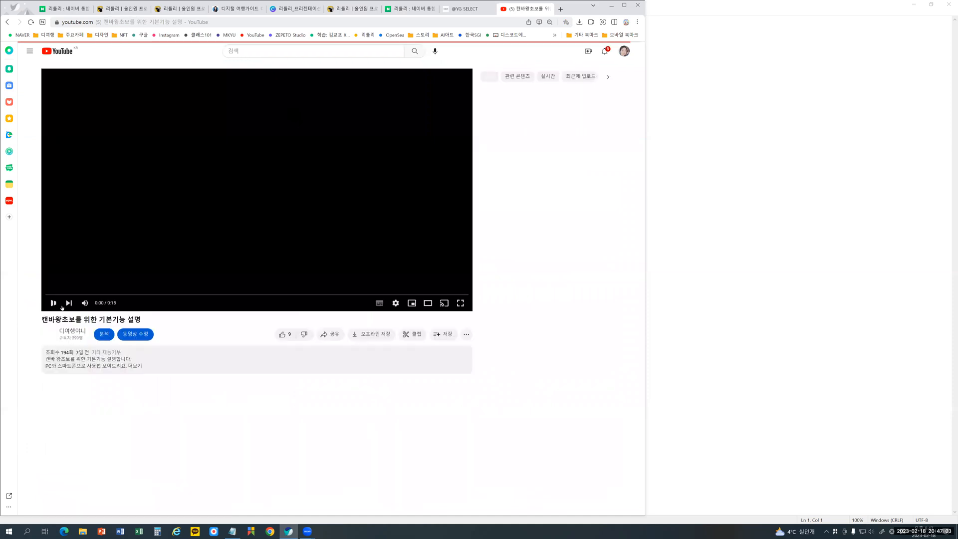
click(214, 22)
key(ctrl+c)
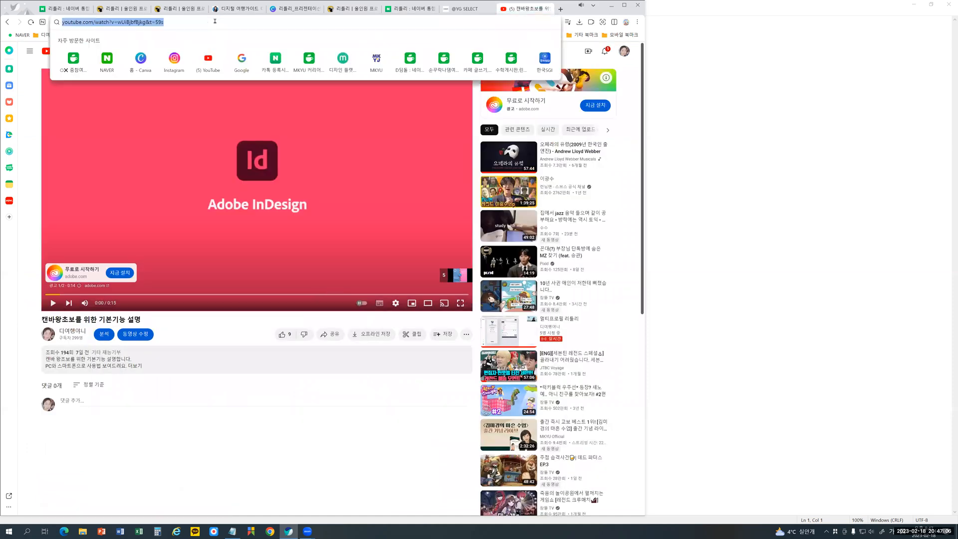
click(348, 8)
click(423, 315)
key(ctrl+v)
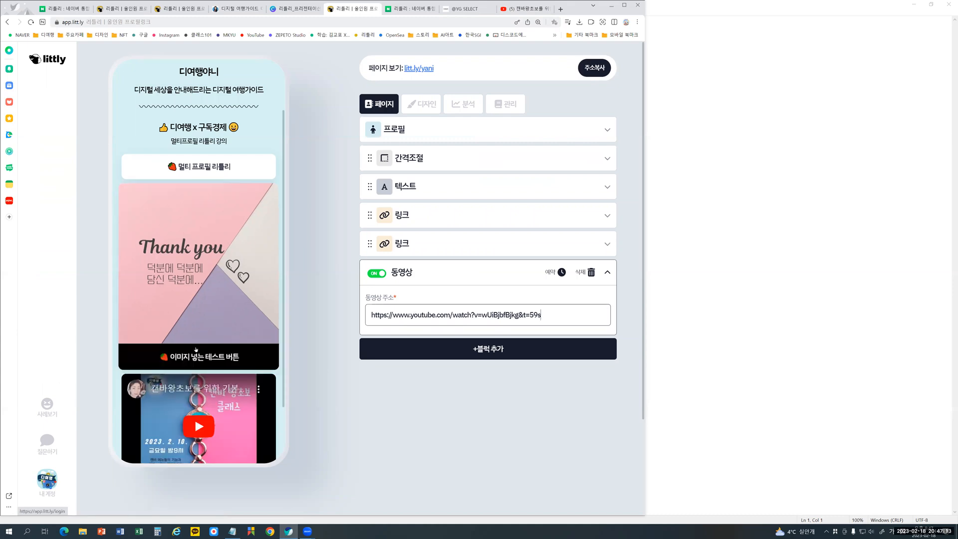
scroll(196, 349, down, 3)
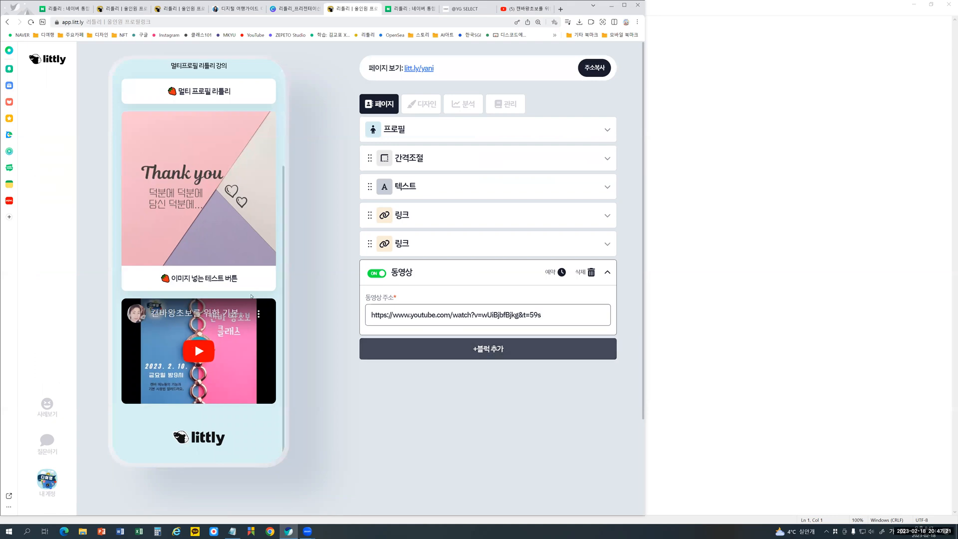
- Add a text block titled "왕초보를 위한 캔바 클래스" and move it above the video block
click(435, 349)
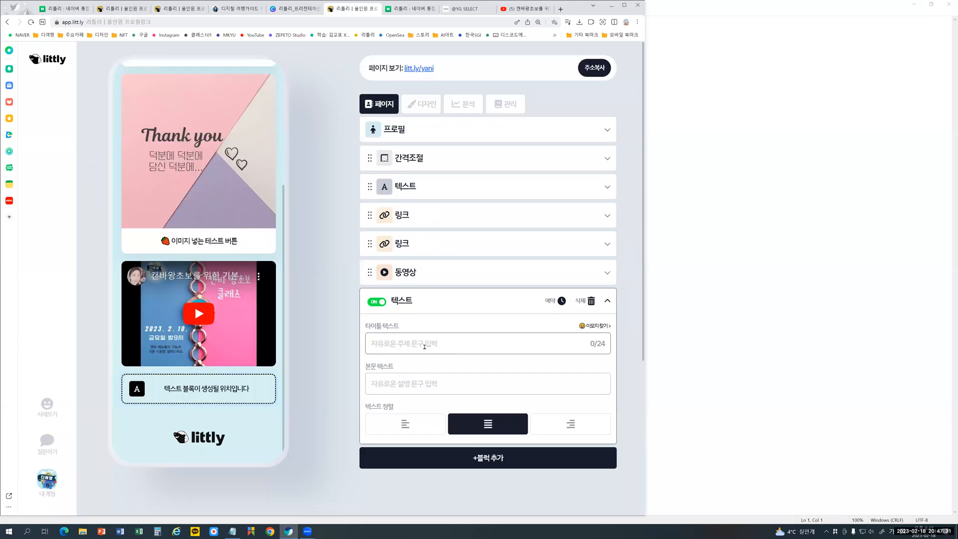
text(왕초보)
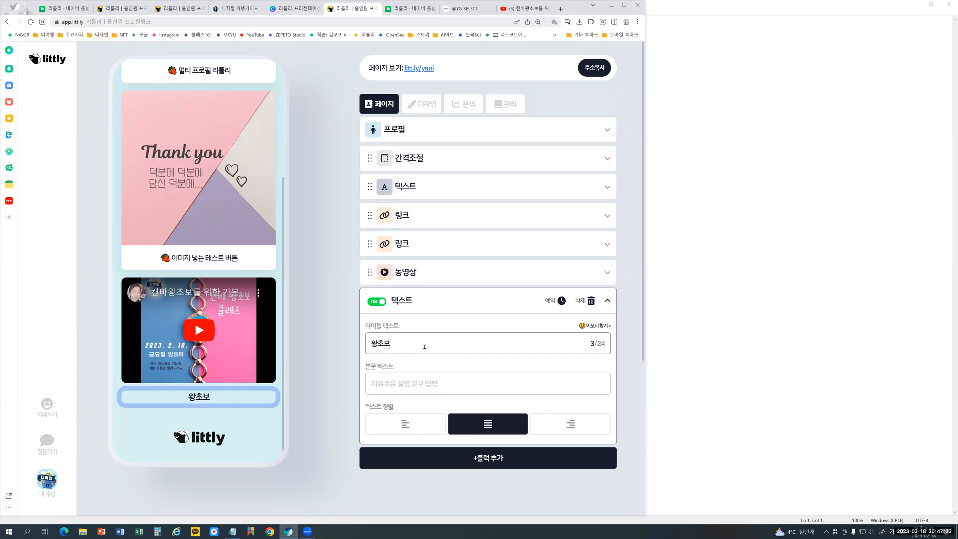
text(를 위한 캔)
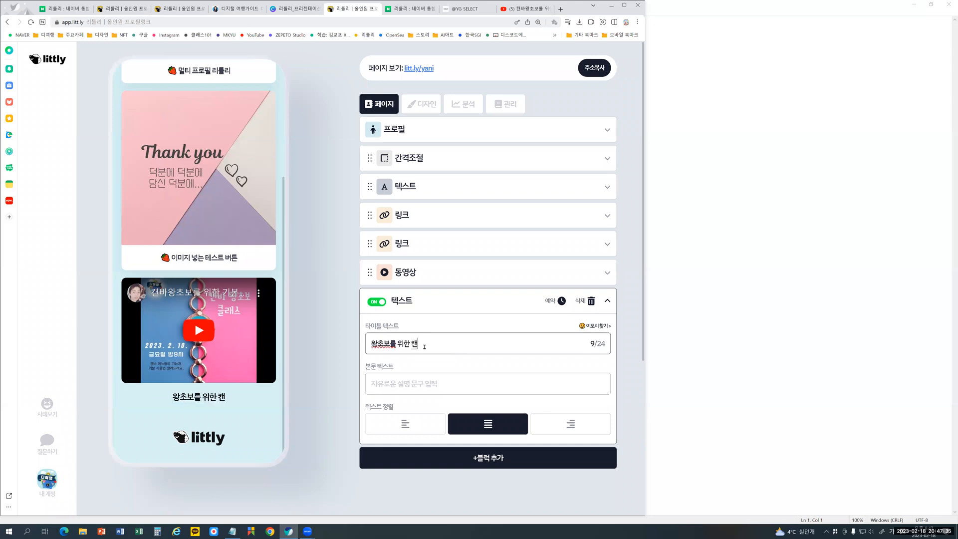
text(바 클래스)
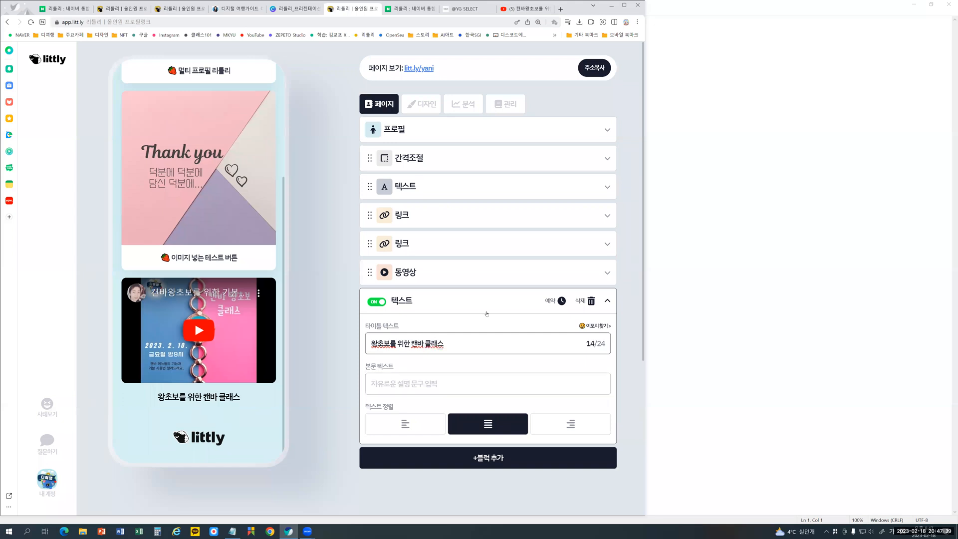
click(608, 301)
drag(371, 294, 377, 276)
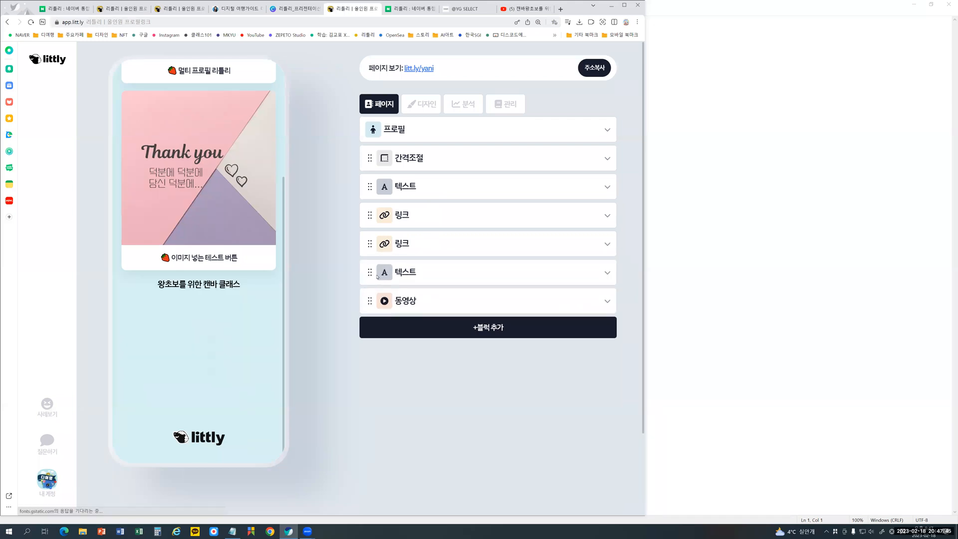
- Add a spacing (간격조절) block with a wavy (물결) divider and move it above the Canva class text block
click(438, 325)
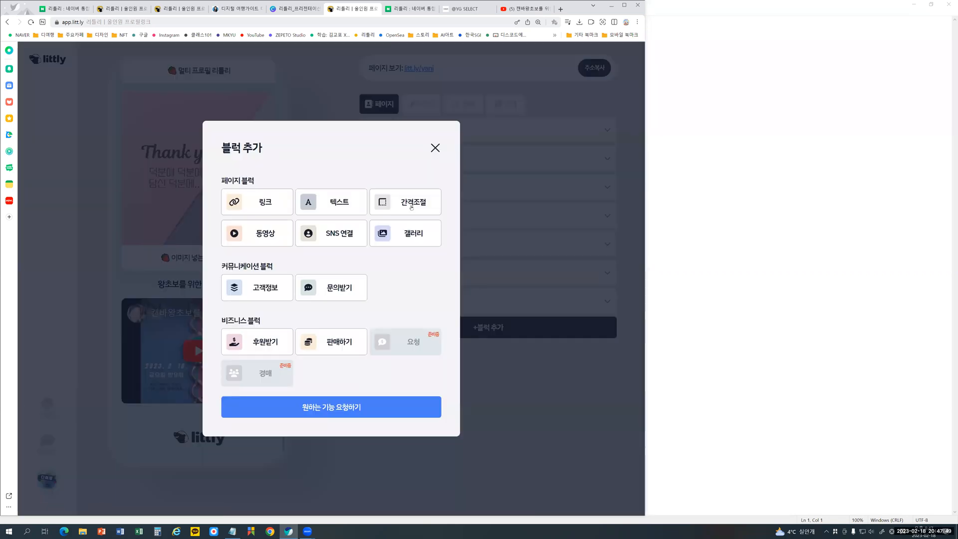
click(412, 206)
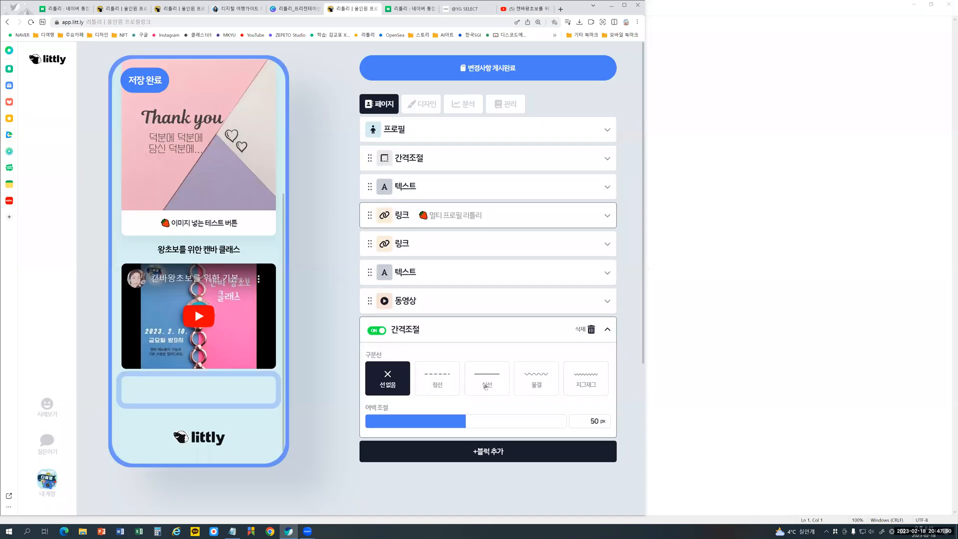
click(535, 383)
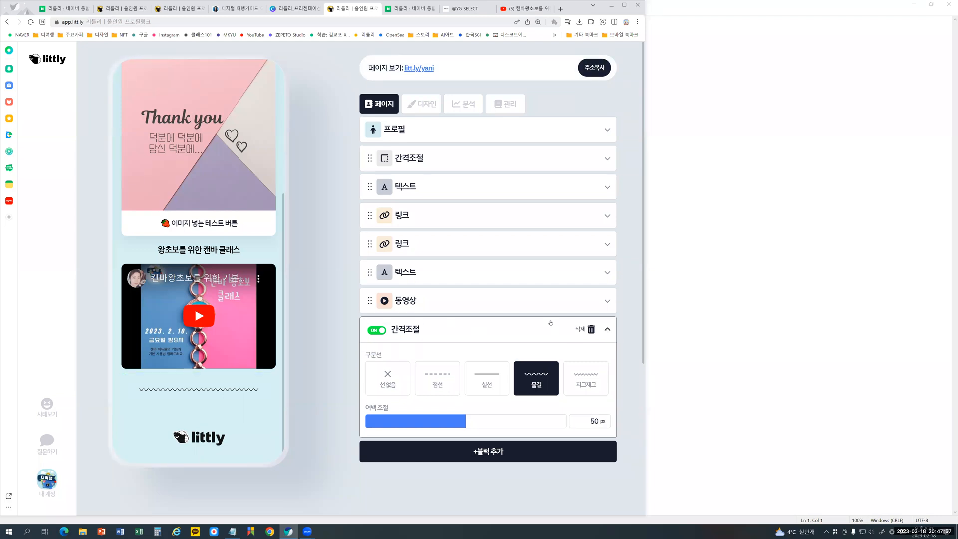
click(586, 324)
drag(582, 284, 576, 265)
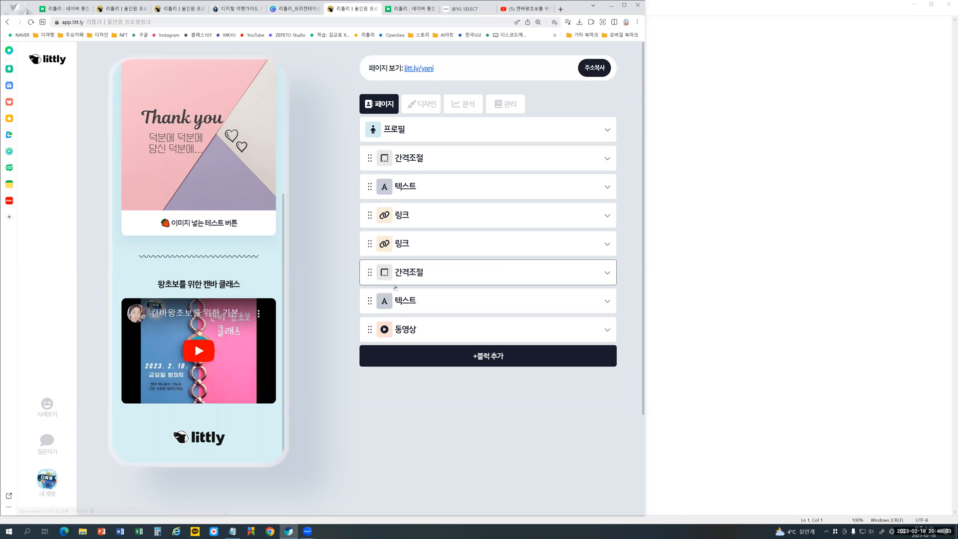
- Change the new spacing block to no divider line (선 없음) and set its margin to 21 px
click(466, 280)
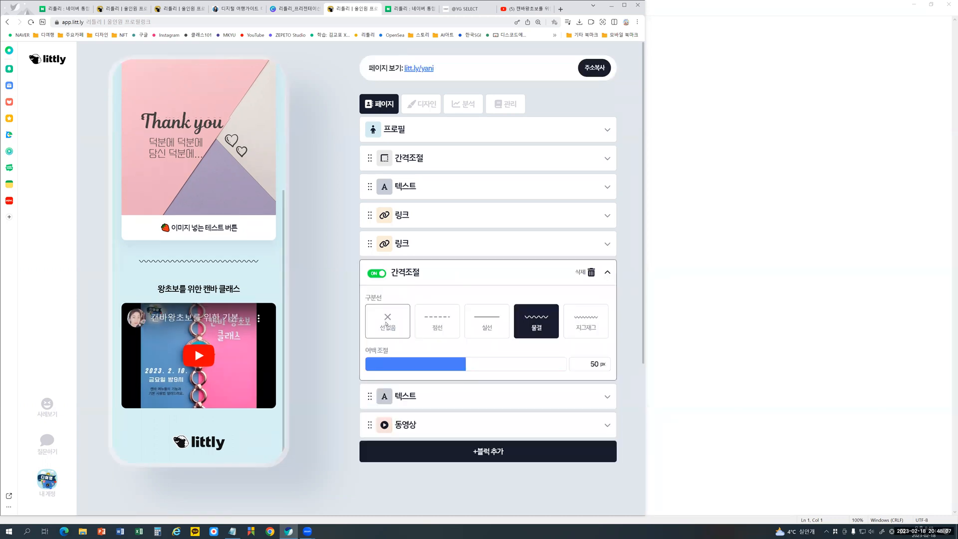
click(387, 324)
drag(455, 365, 407, 370)
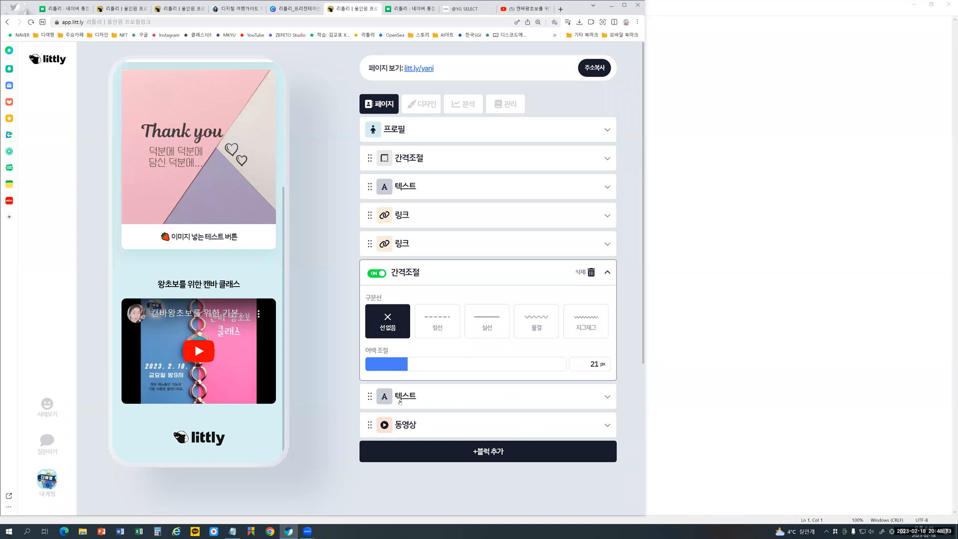
click(607, 273)
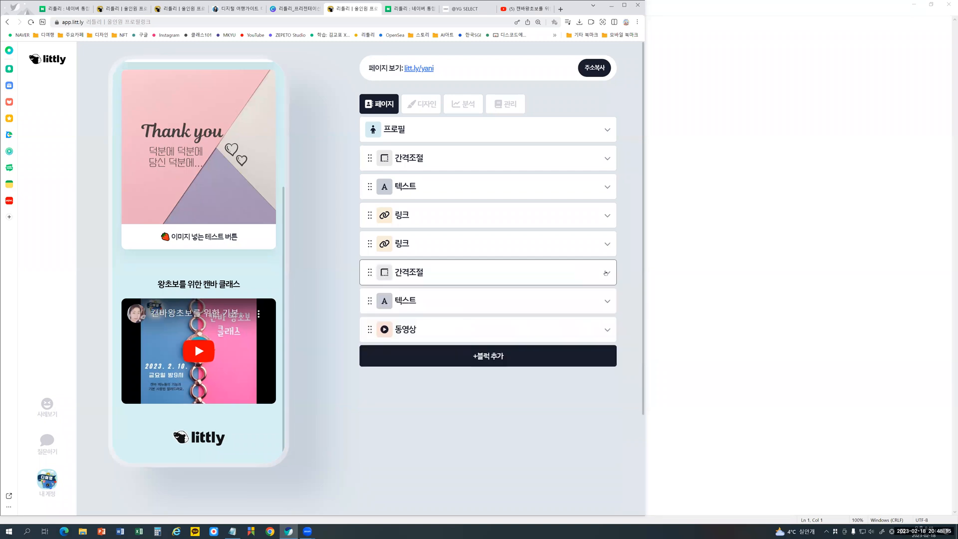
- Try a 50 px margin on the spacing block above the Canva class text, then reduce it to 18 px
scroll(220, 254, up, 4)
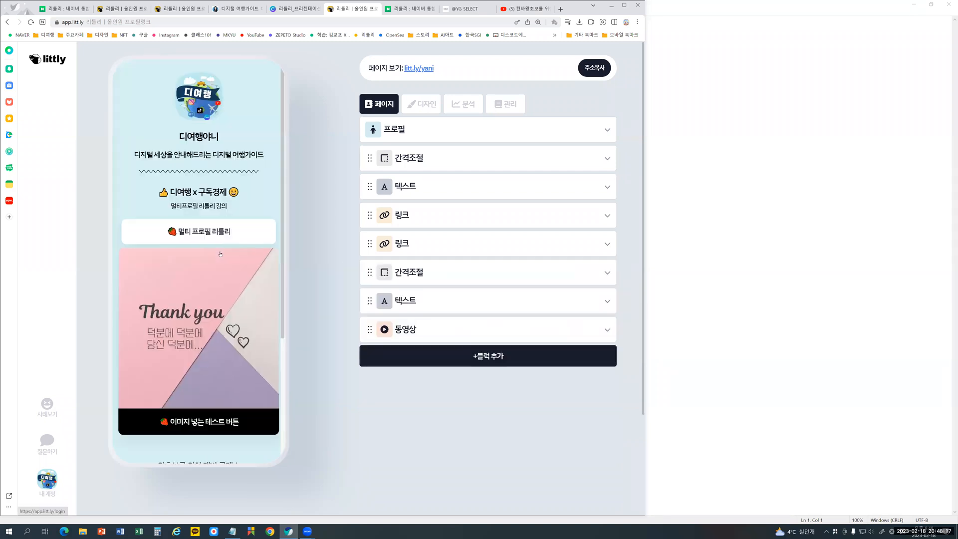
scroll(220, 254, down, 4)
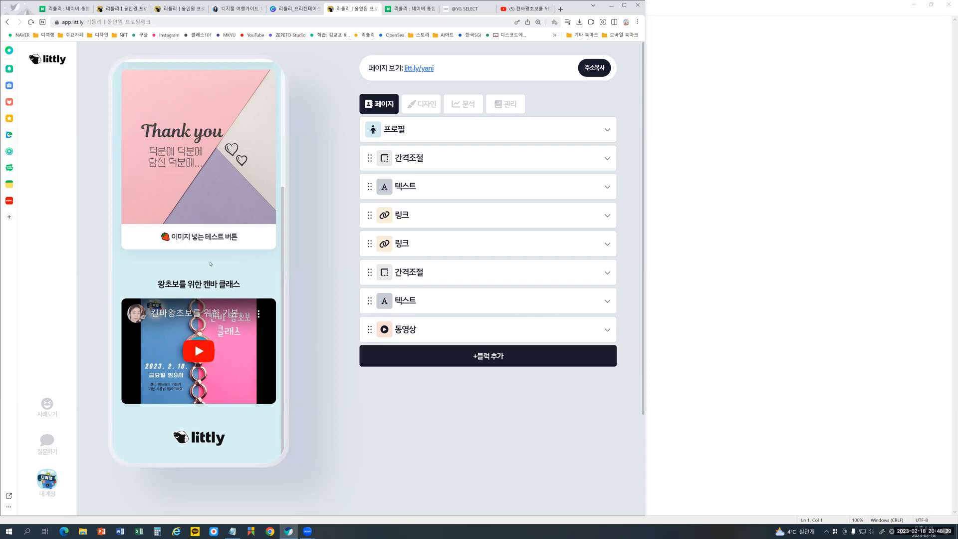
click(487, 273)
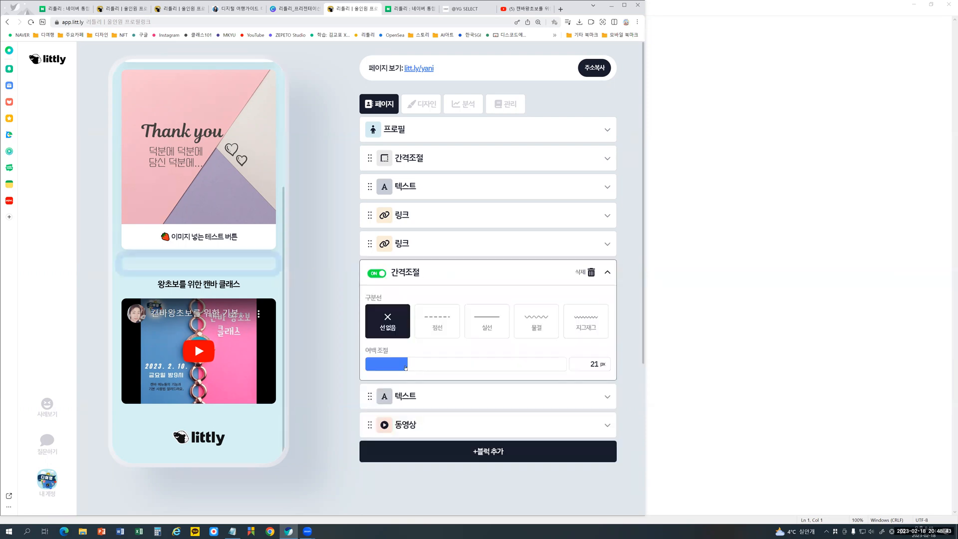
click(465, 369)
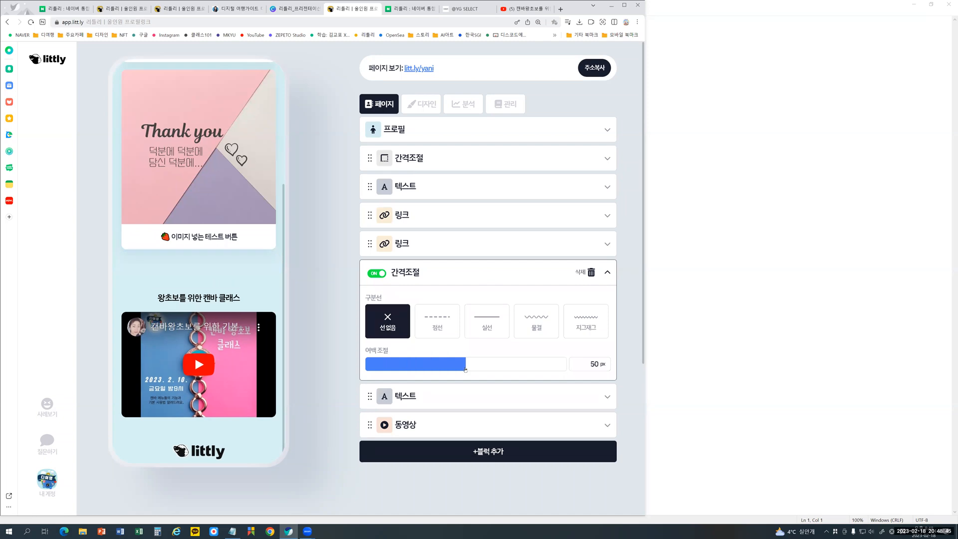
click(401, 369)
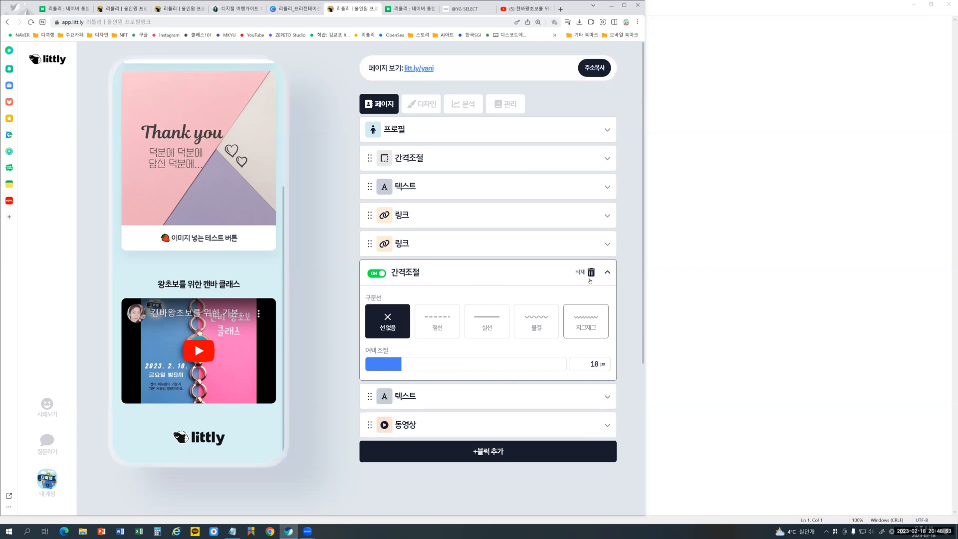
click(607, 272)
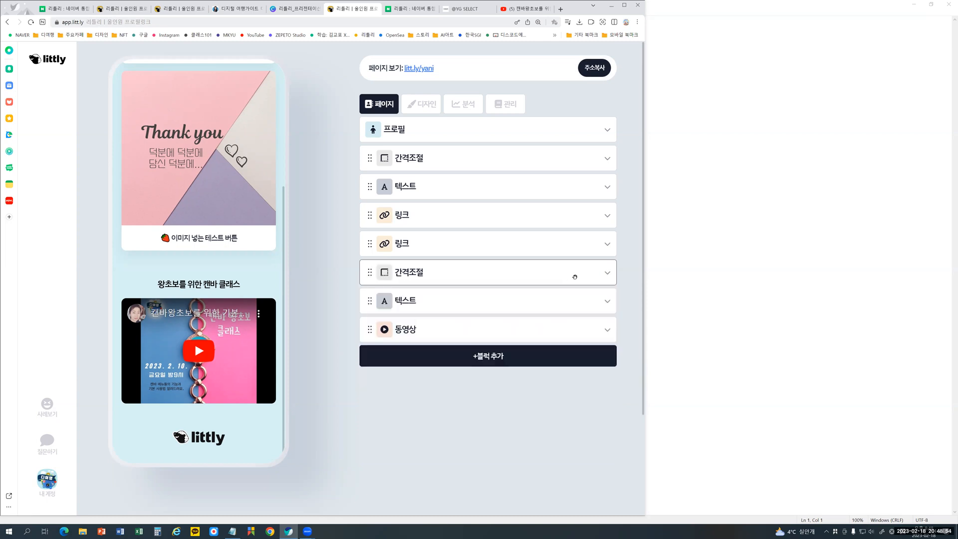
- Add a gallery (갤러리) block at the end of the page
click(481, 357)
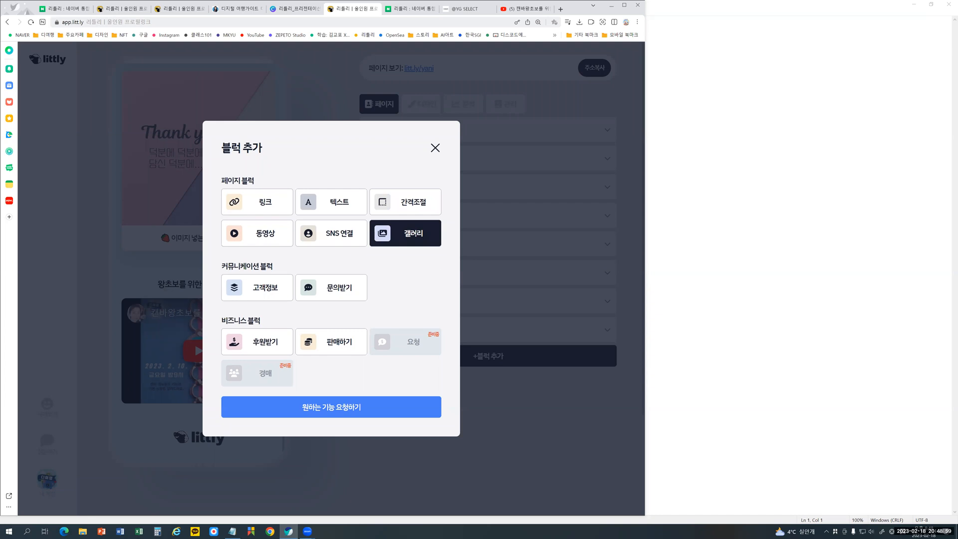
click(405, 233)
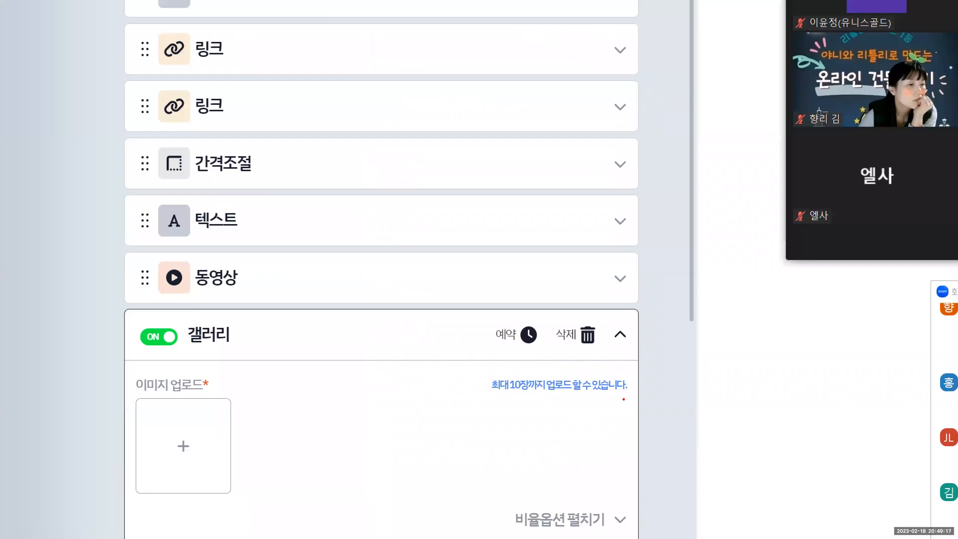
mouse_move(623, 399)
mouse_down()
mouse_move(555, 404)
mouse_move(470, 380)
mouse_move(592, 361)
mouse_move(656, 392)
mouse_move(604, 401)
mouse_up()
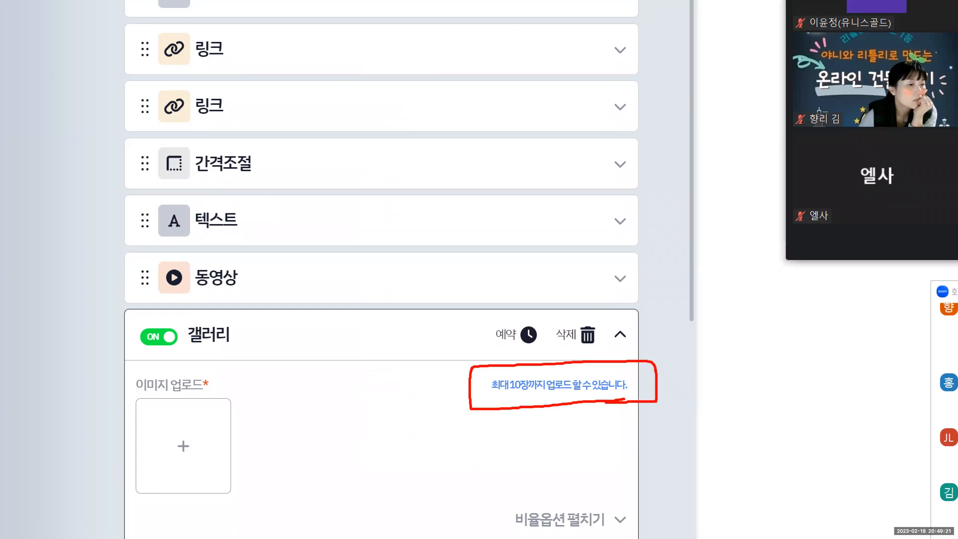
key(Escape)
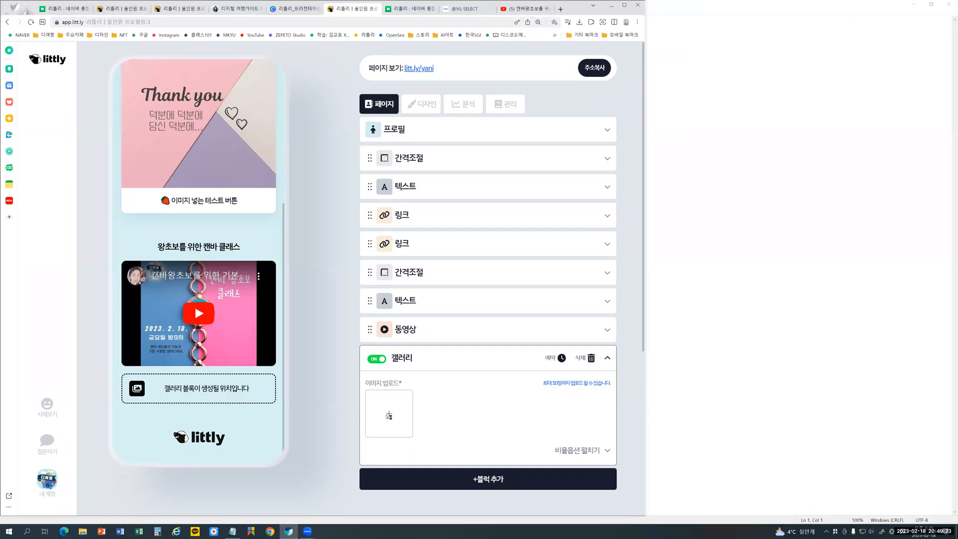
- Upload 연습_리틀리, 연습_리틀리 (1), 디지털 여행하기 딱 좋은 날씨_ and 디지털 여행하기 딱 좋은 날씨_ (1) to the gallery and page through them in the preview
click(387, 415)
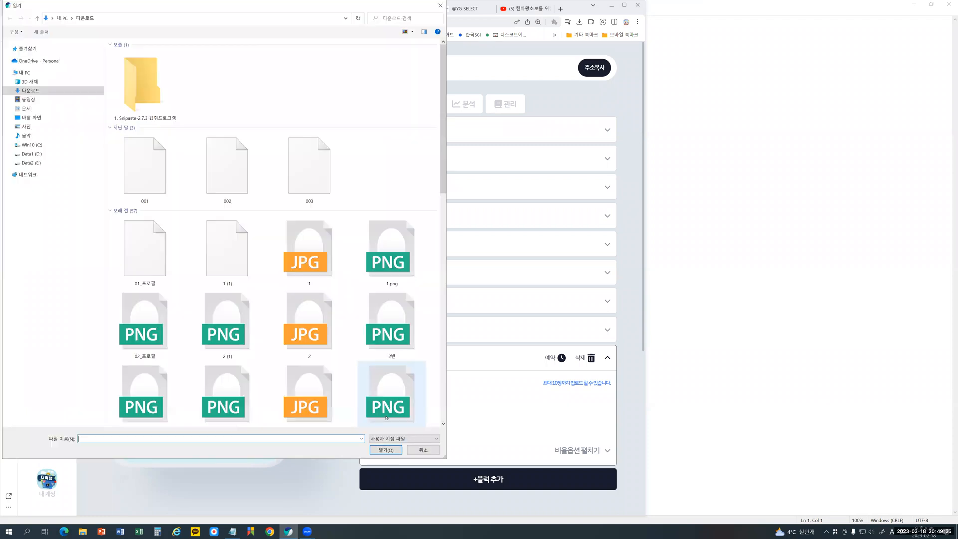
click(298, 257)
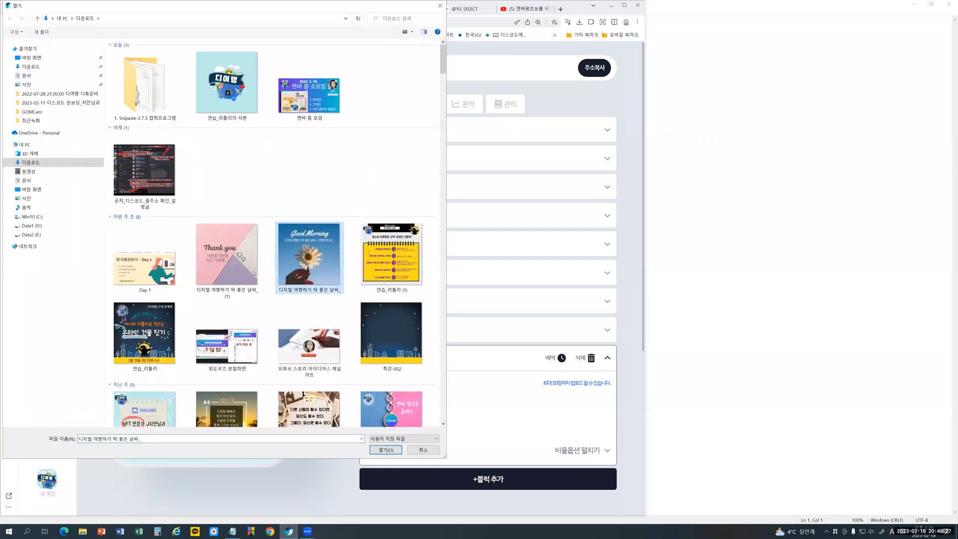
ctrl+click(227, 254)
ctrl+click(151, 338)
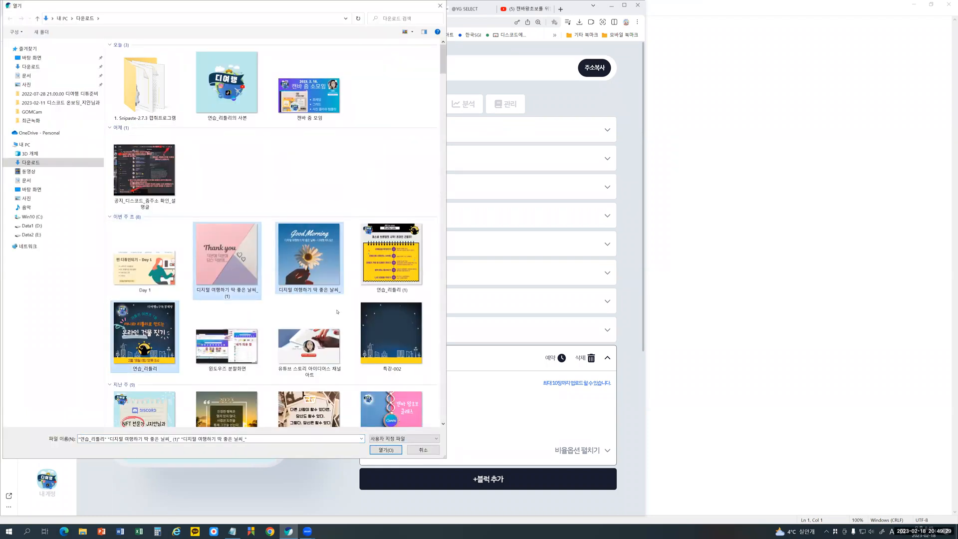
ctrl+click(391, 257)
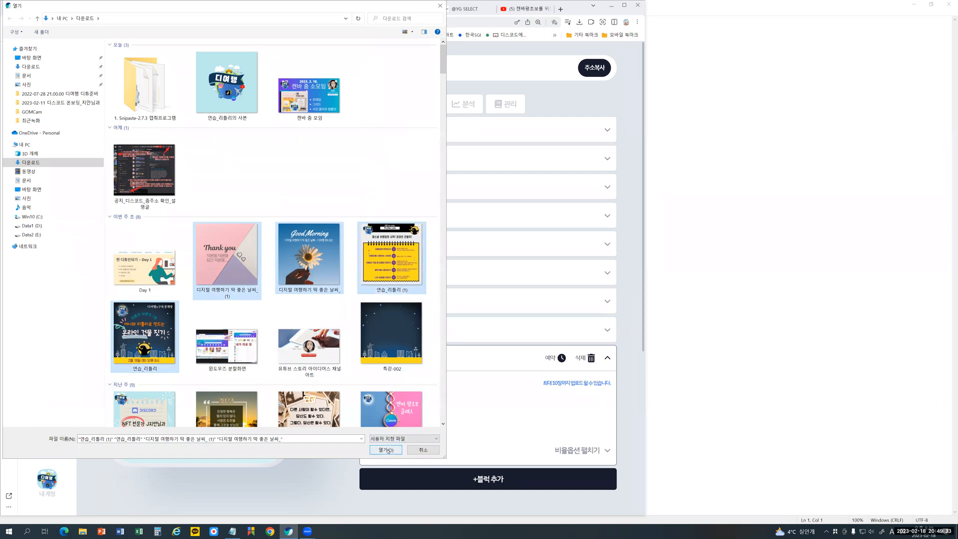
click(387, 449)
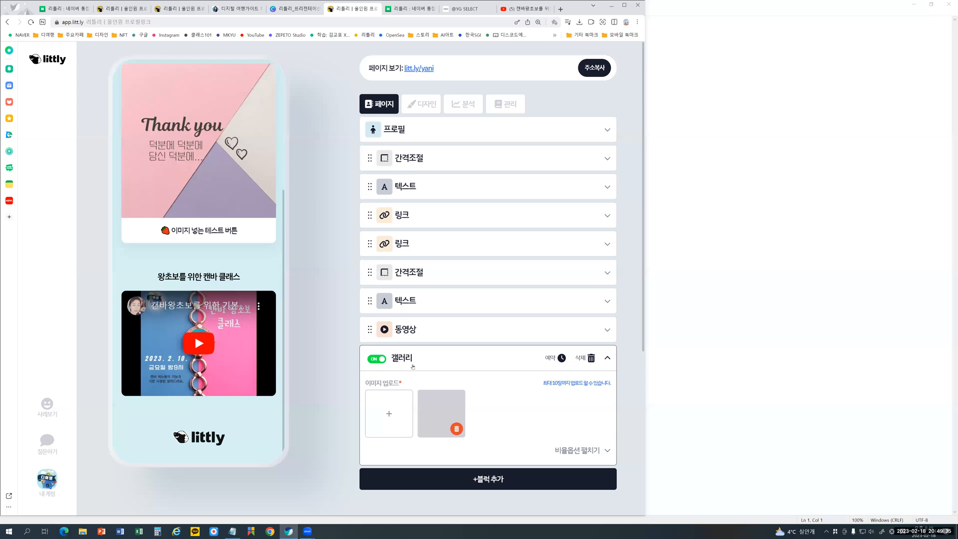
scroll(413, 350, down, 4)
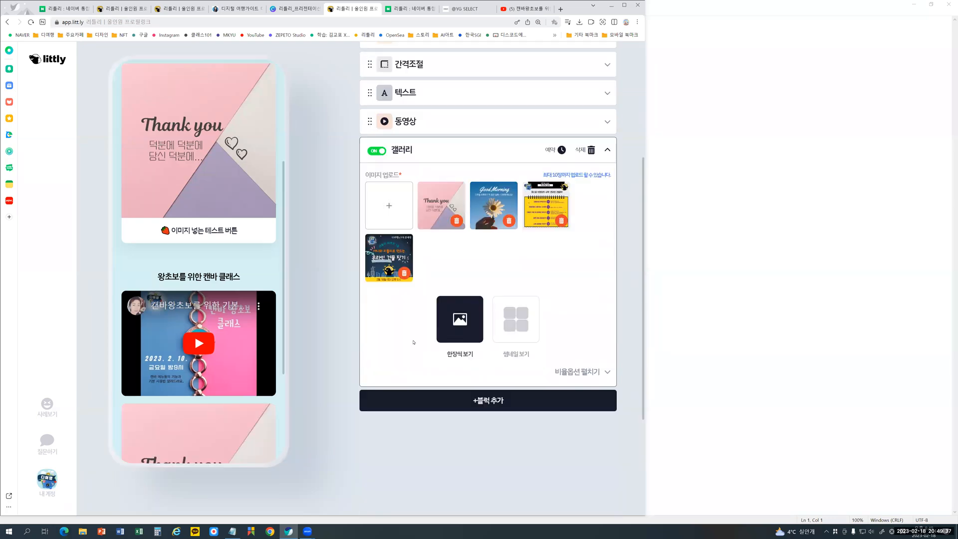
scroll(228, 337, down, 3)
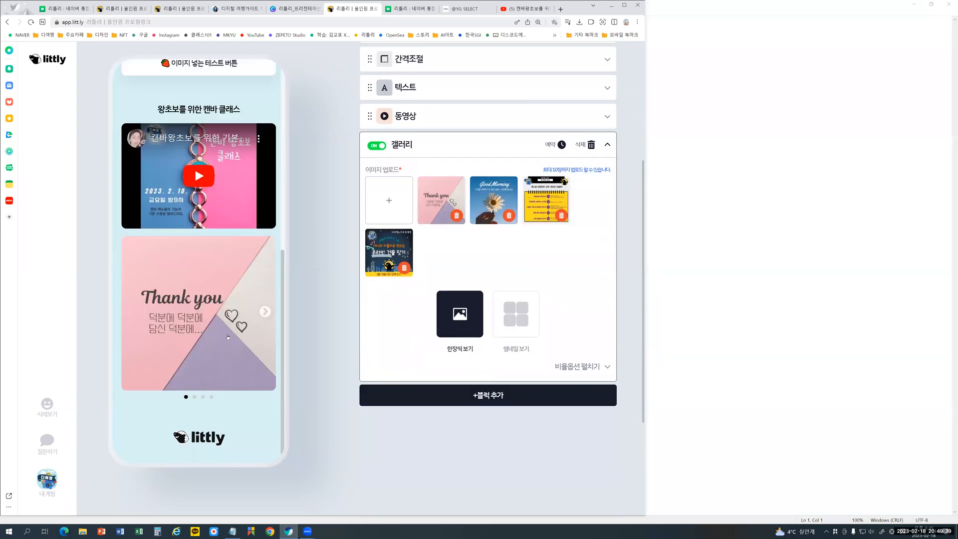
click(267, 311)
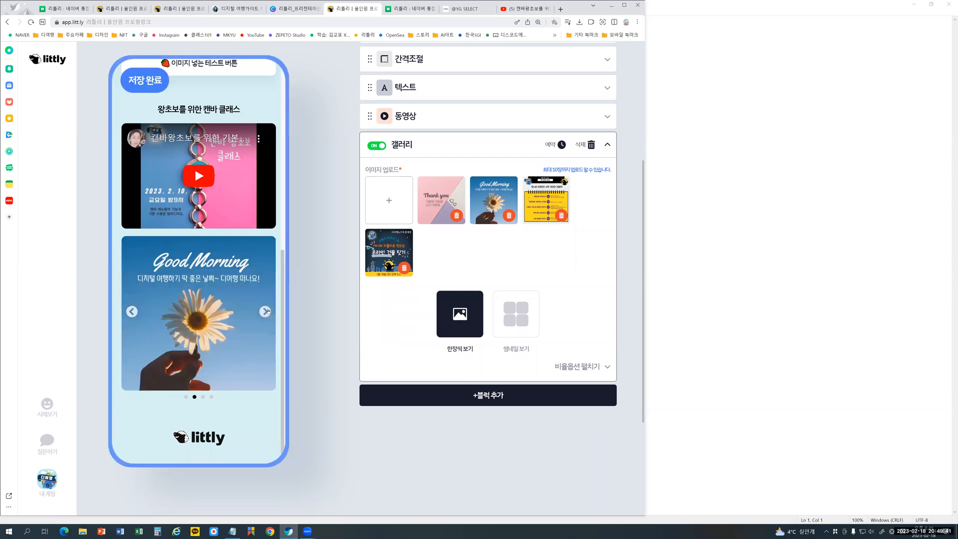
click(267, 310)
click(267, 311)
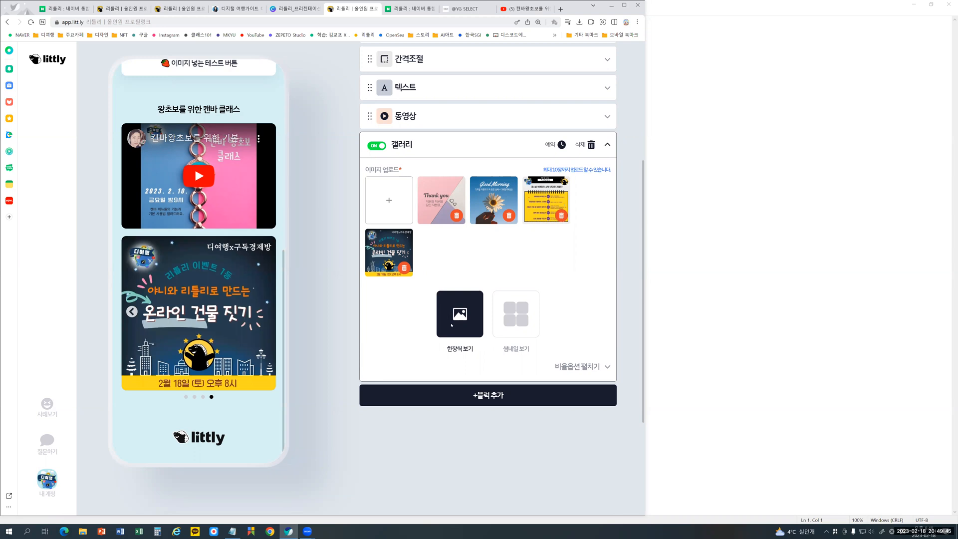
- Try the thumbnail layout (썸네일 보기) for the gallery, and return it to the one-at-a-time view (한장씩 보기)
click(517, 317)
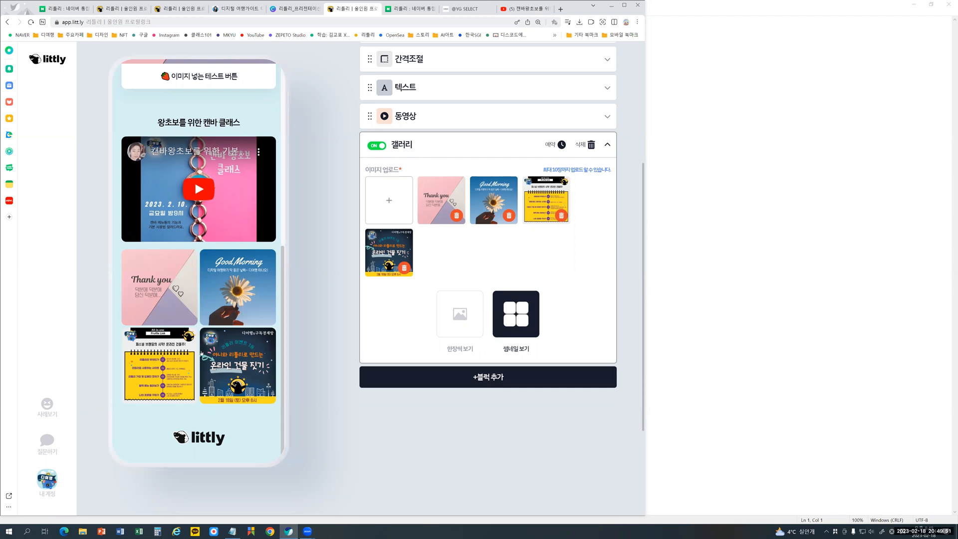
click(463, 316)
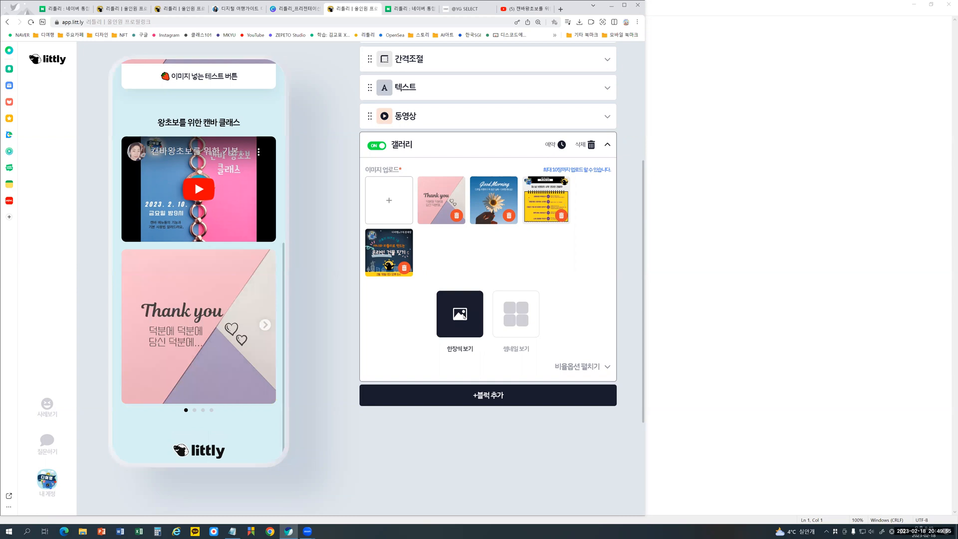
click(510, 315)
click(459, 314)
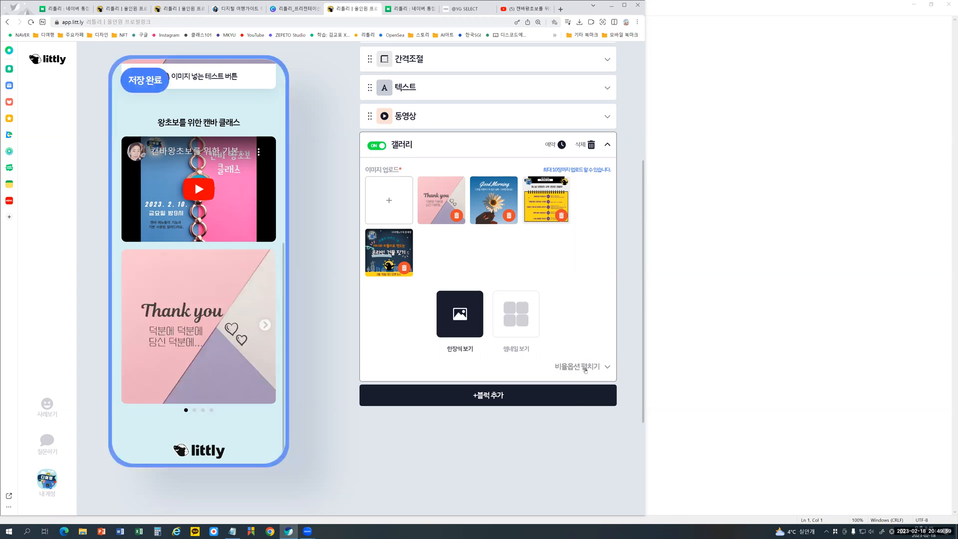
- Try the individual-size ratio option (개별 크기대로 보기) on the gallery images, and return to uniform squares (정사각형 통일하기)
click(581, 369)
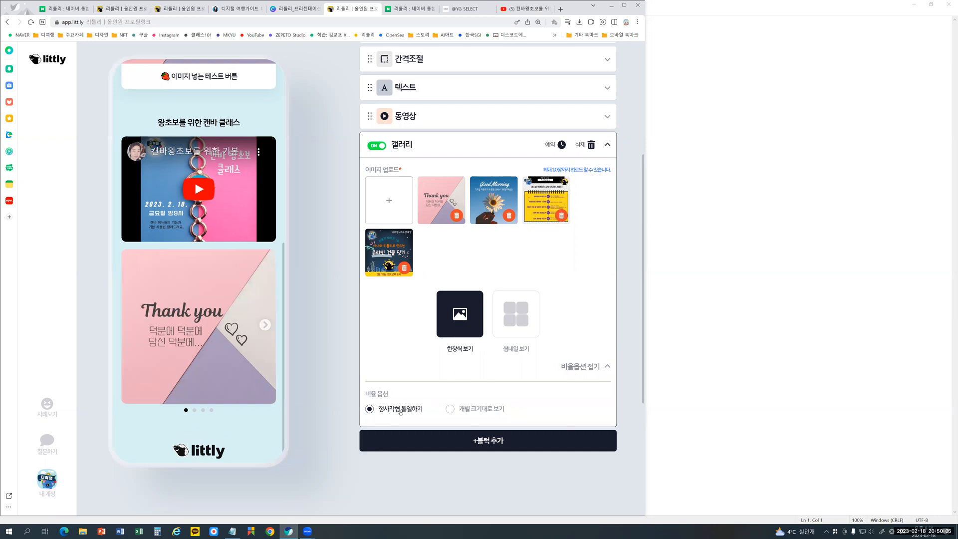
click(450, 408)
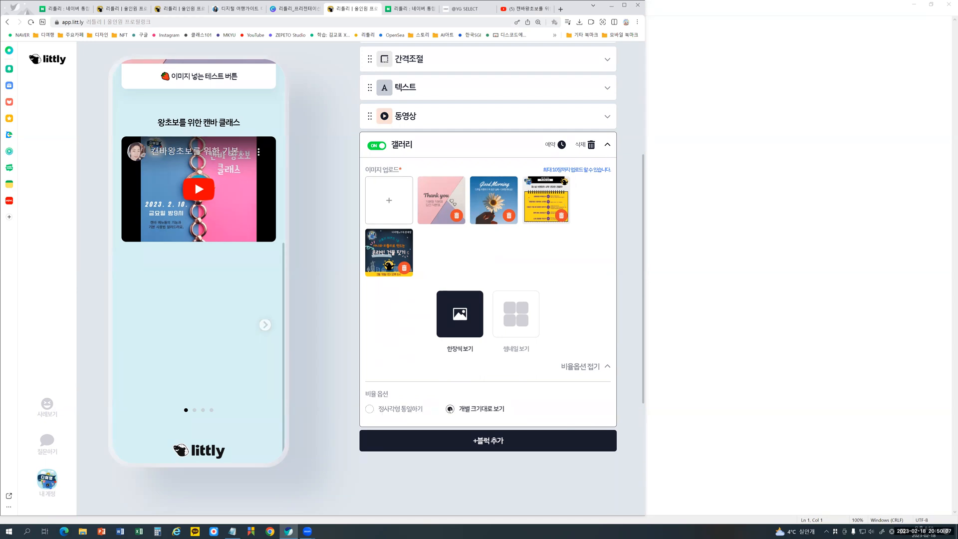
scroll(252, 340, down, 3)
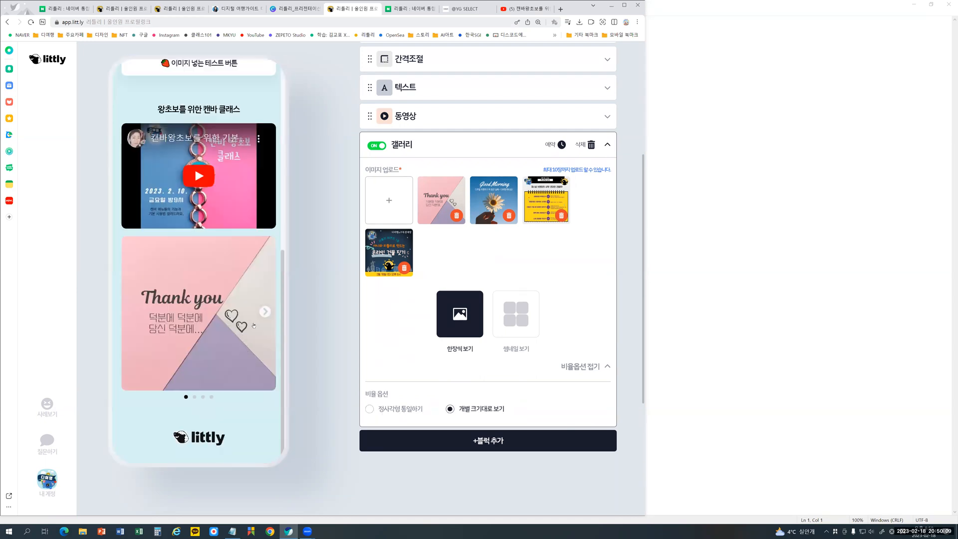
click(264, 312)
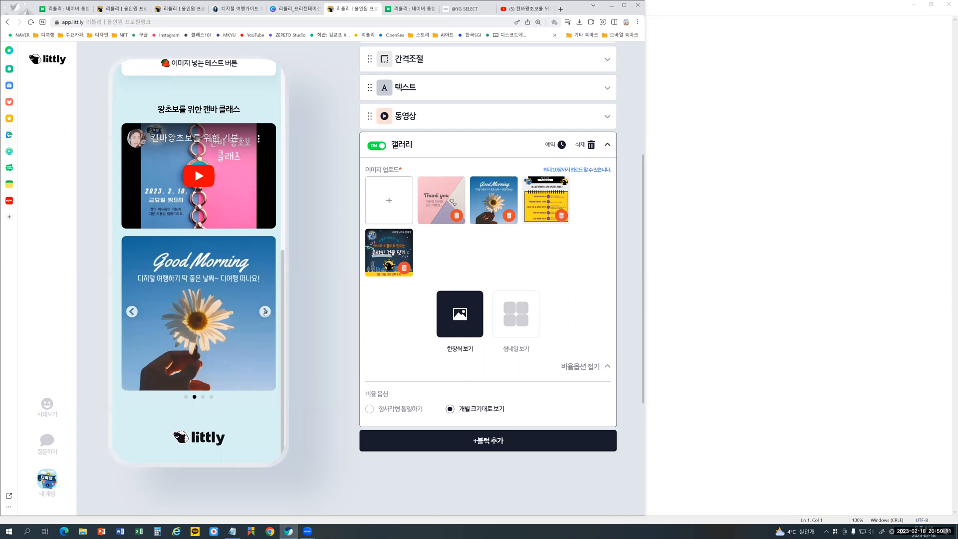
click(400, 410)
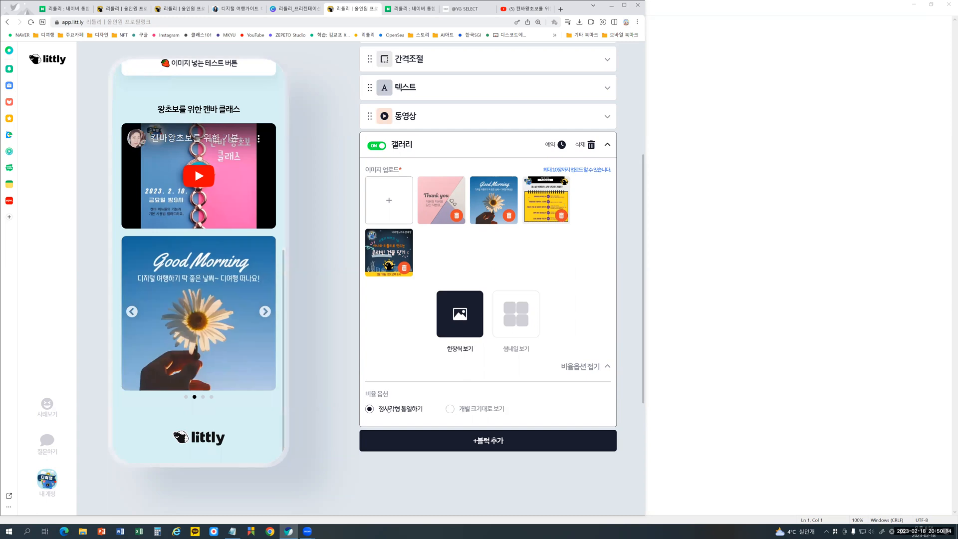
click(466, 410)
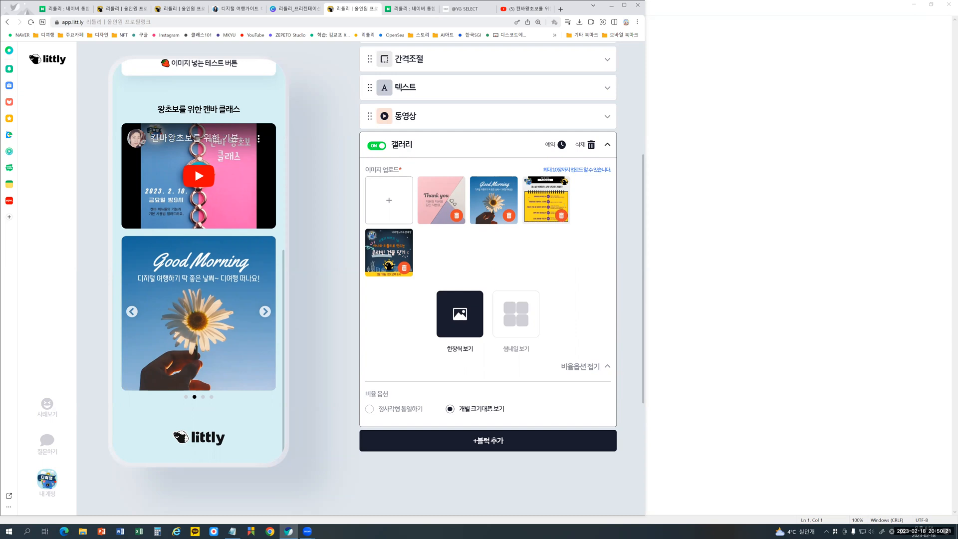
click(406, 411)
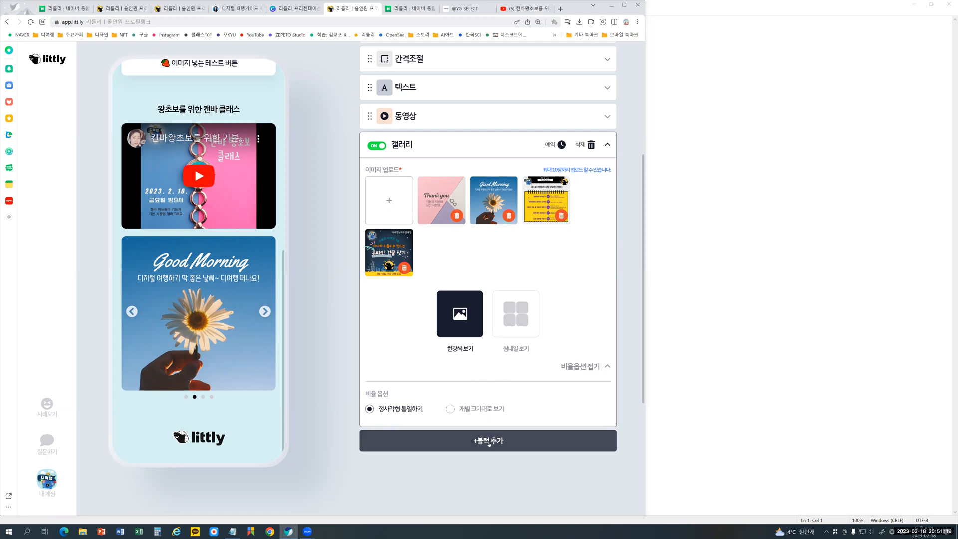
- Collapse the gallery block and add an SNS connection (SNS 연결) block below it
click(607, 144)
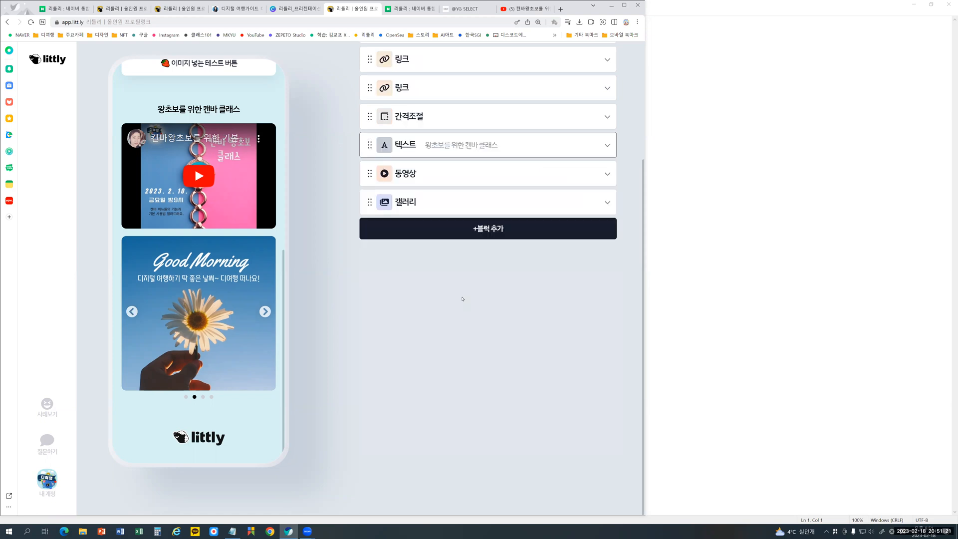
click(478, 232)
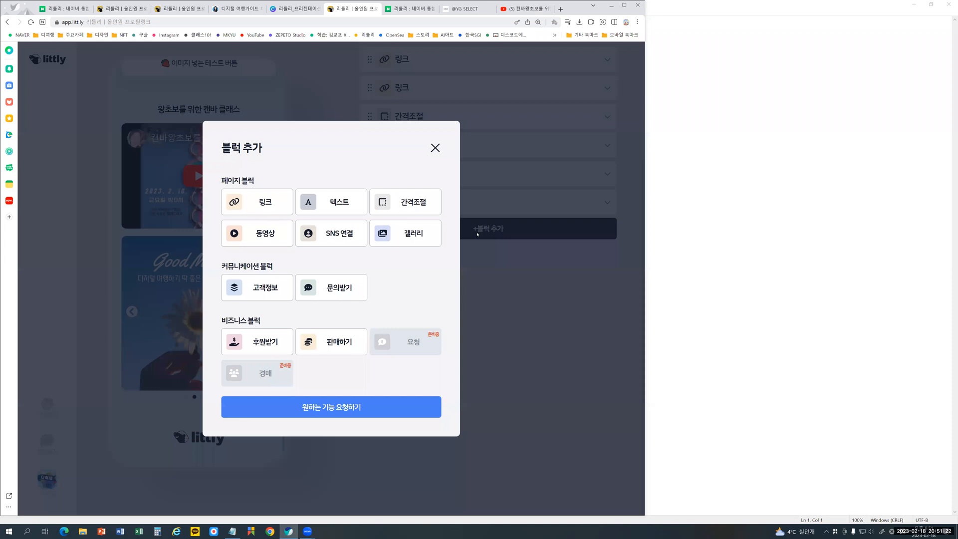
click(332, 238)
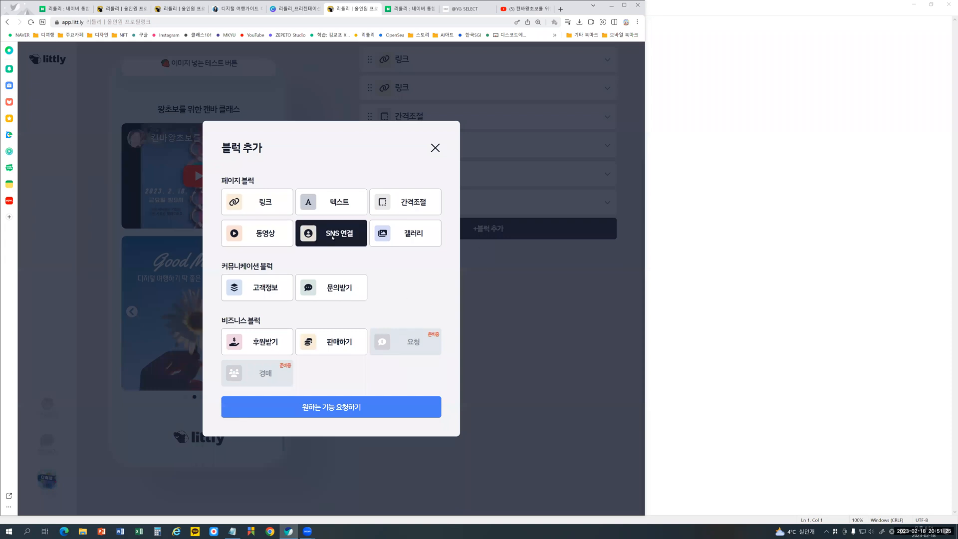
click(332, 237)
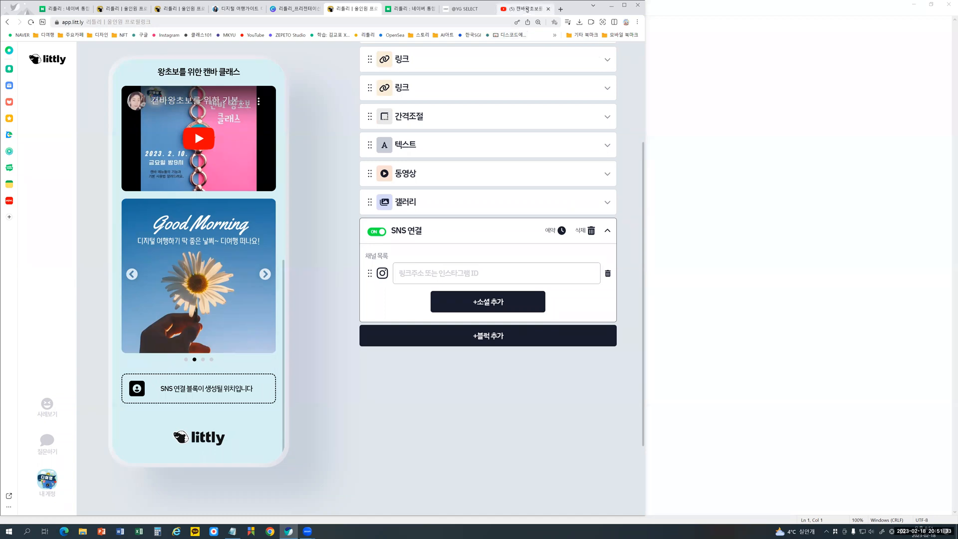
- Copy the address of the own Instagram profile page and paste it as the Instagram channel link in the SNS block
click(526, 9)
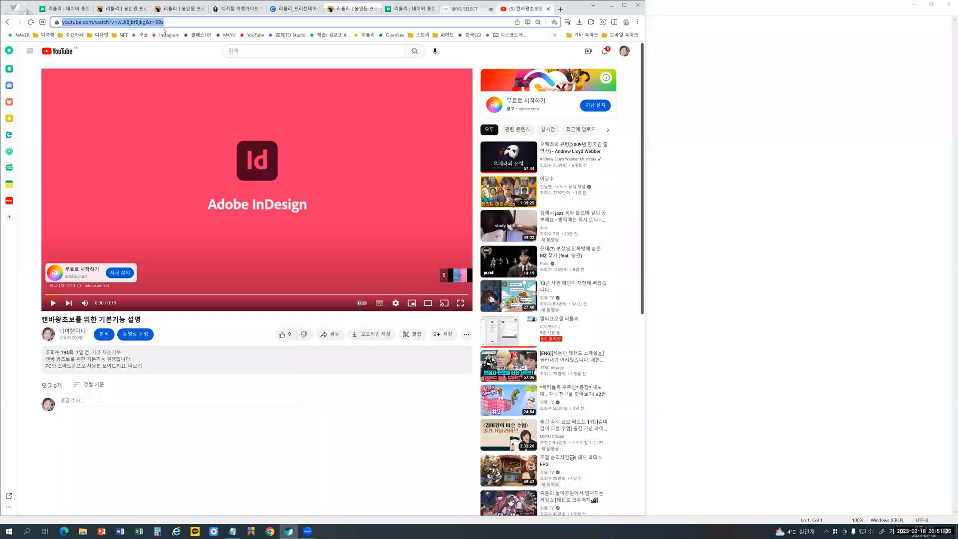
click(166, 35)
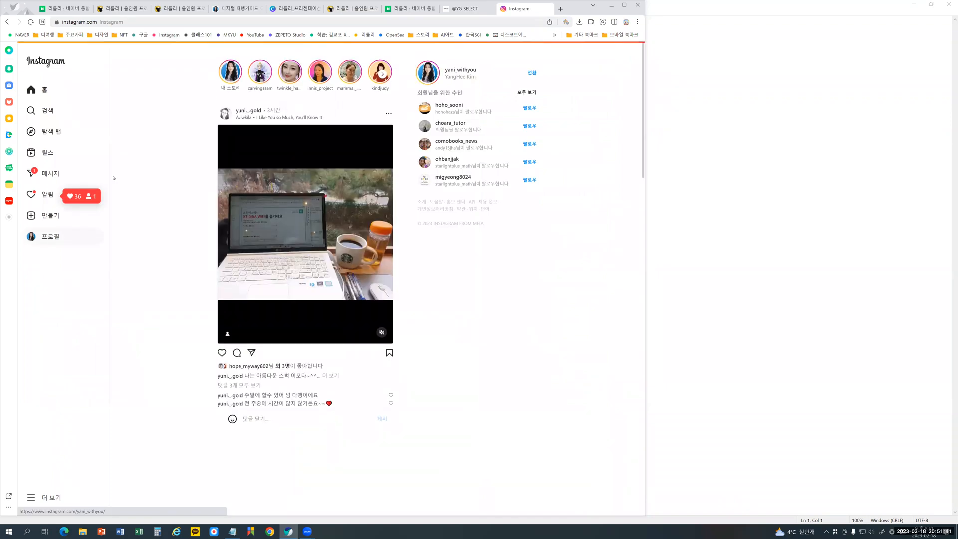
click(131, 23)
key(ctrl+c)
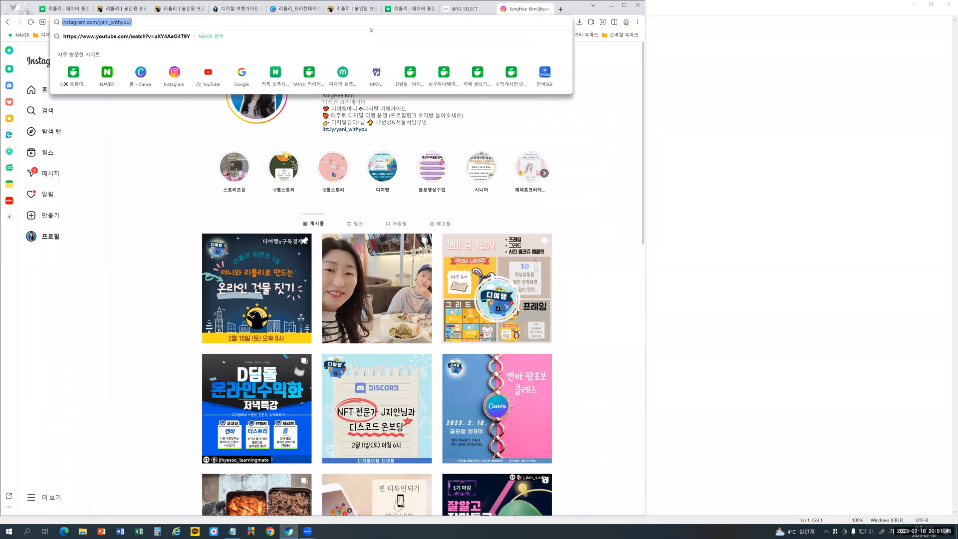
click(352, 8)
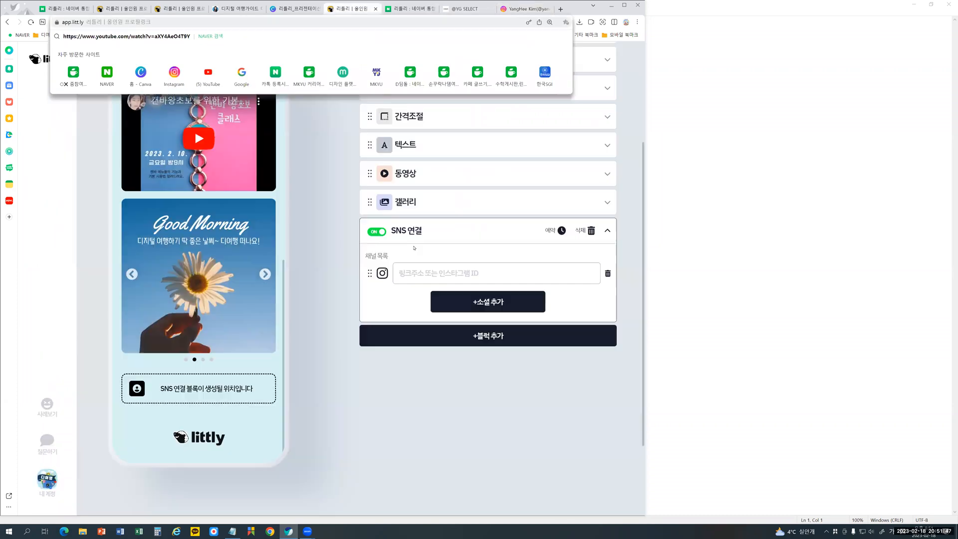
key(ctrl+v)
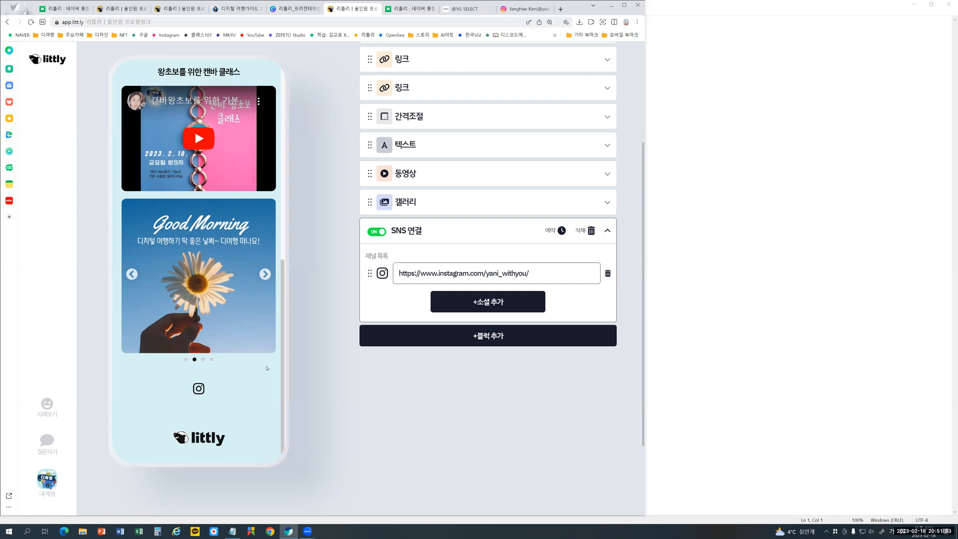
- Add a second Instagram (인스타그램) channel entry to the SNS block from the social list
key(ctrl+a)
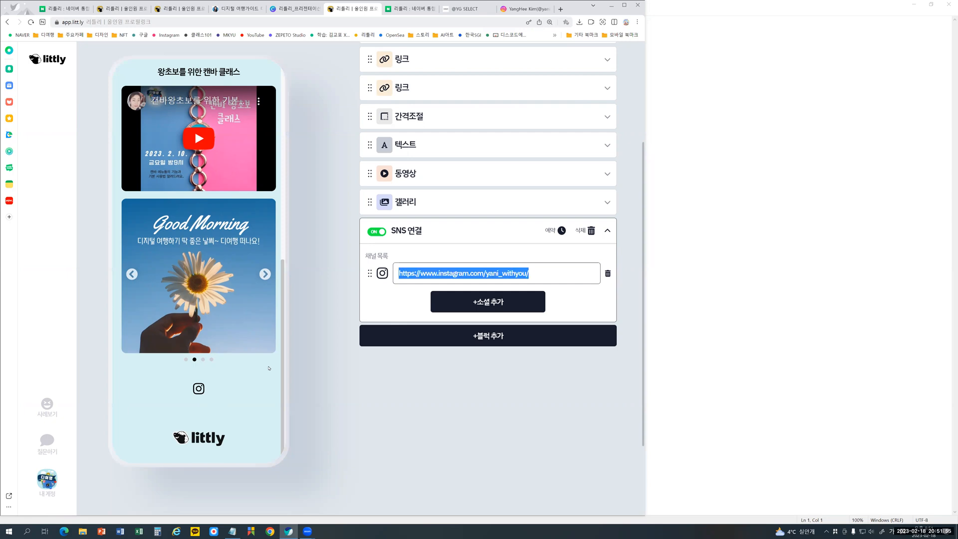
click(488, 301)
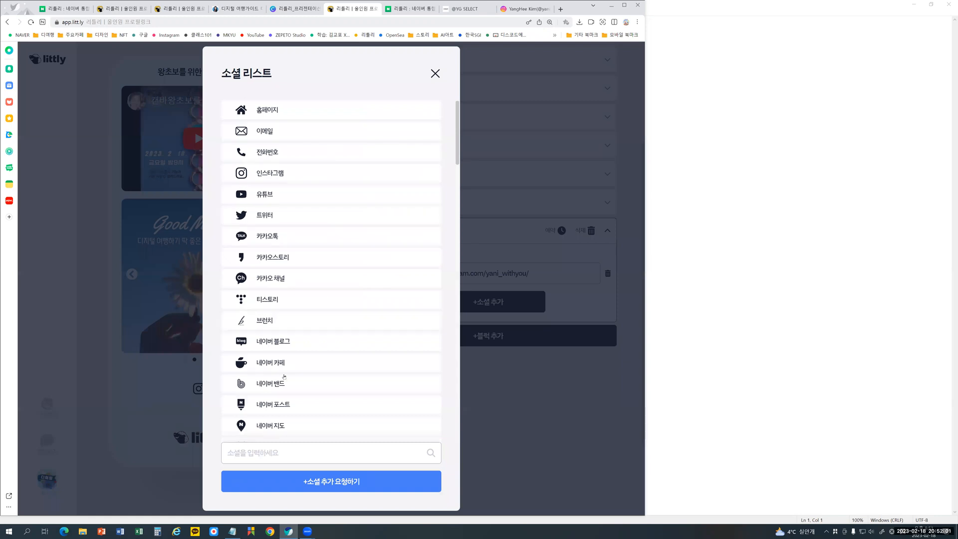
click(298, 179)
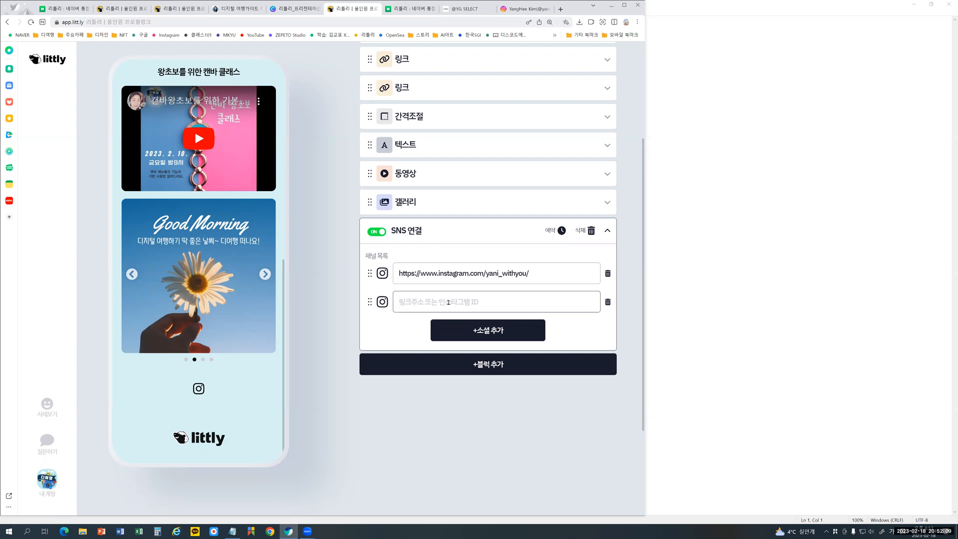
- Remove the empty second Instagram entry from the SNS block and clear the link of the remaining Instagram channel
click(607, 302)
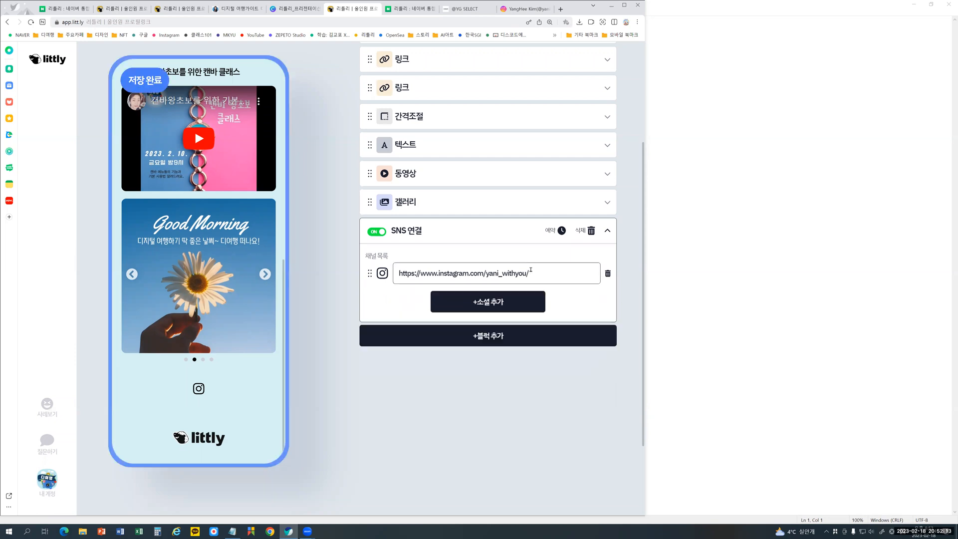
triple_click(540, 274)
key(ctrl+c)
key(BackSpace)
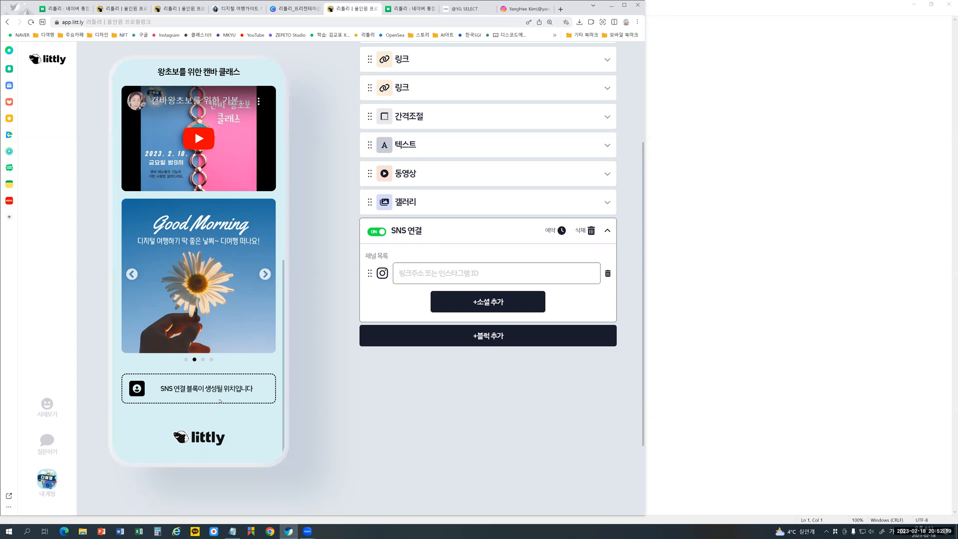
- Circle the SNS placeholder's icon and text and the Instagram icon in red, clear the annotations, and paste the Instagram profile link back
key(ctrl+1)
mouse_move(185, 444)
mouse_down()
mouse_move(163, 373)
mouse_move(234, 439)
mouse_move(167, 450)
mouse_up()
mouse_move(93, 430)
mouse_down()
mouse_move(67, 419)
mouse_move(108, 443)
mouse_move(101, 446)
mouse_up()
mouse_move(578, 199)
mouse_down()
mouse_move(607, 150)
mouse_move(588, 200)
mouse_up()
key(Escape)
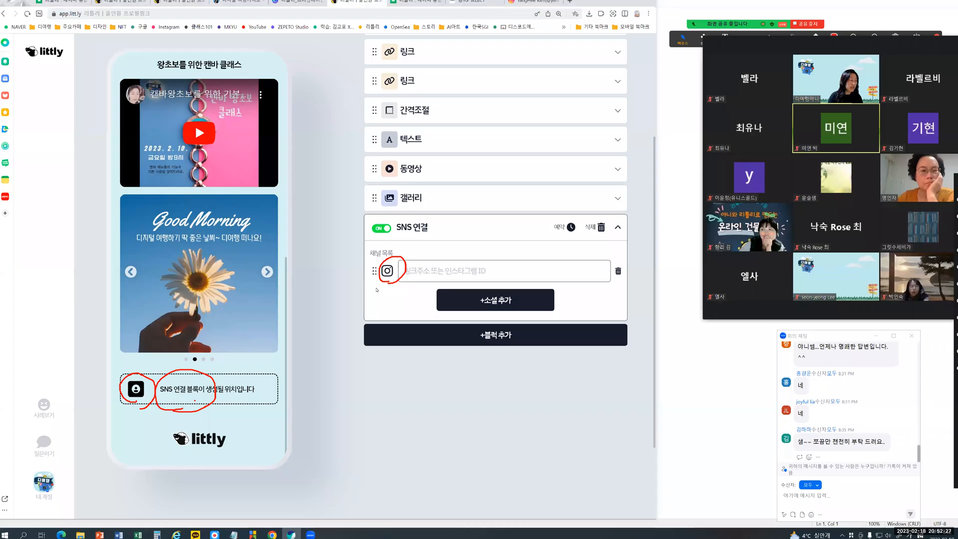
key(ctrl+v)
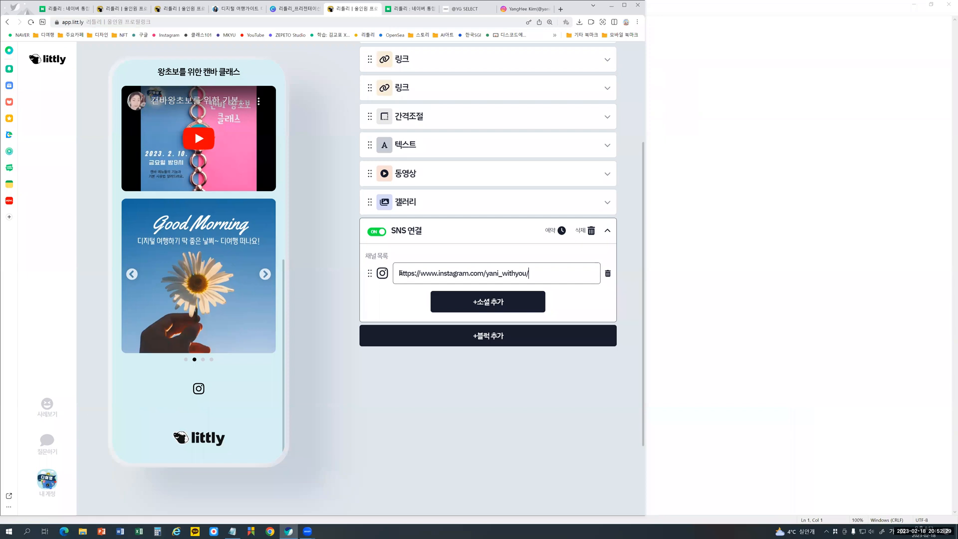
- Browse the channels offered in the SNS block's social list (소셜 리스트), and close the list without adding one
click(471, 302)
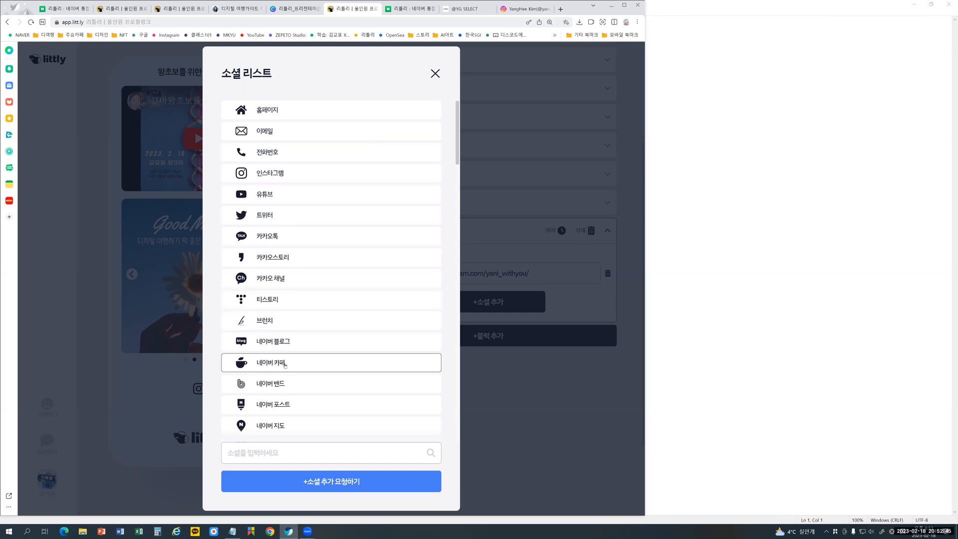
scroll(310, 411, down, 8)
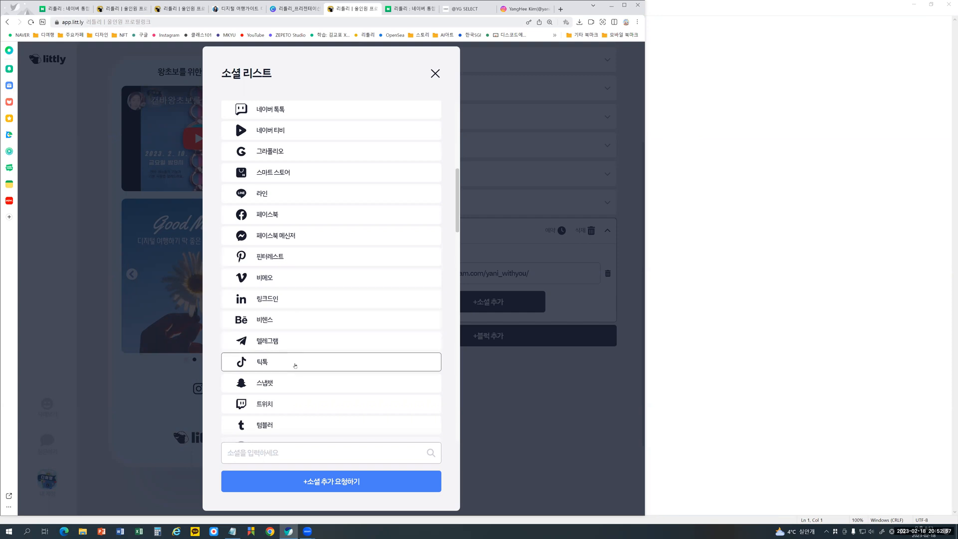
scroll(295, 365, down, 2)
scroll(296, 360, down, 2)
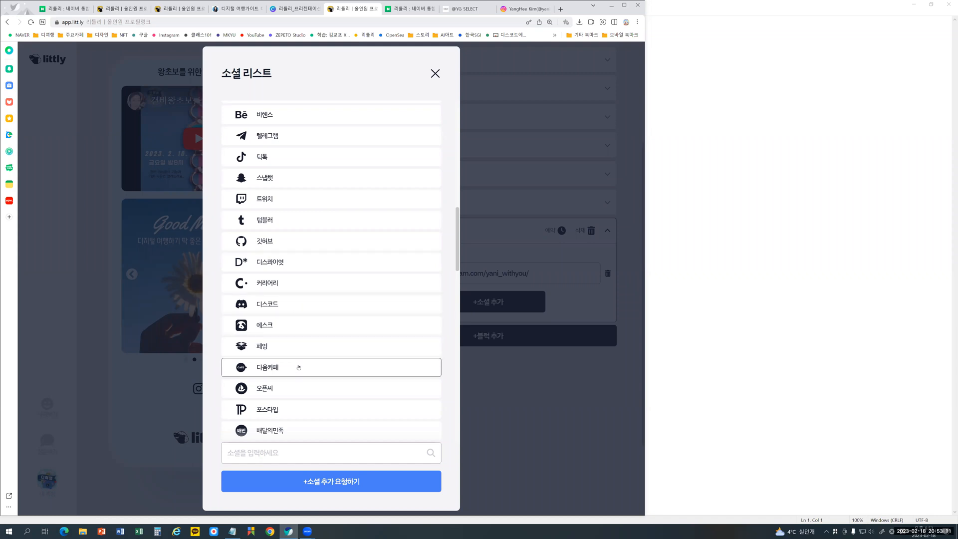
scroll(293, 303, down, 3)
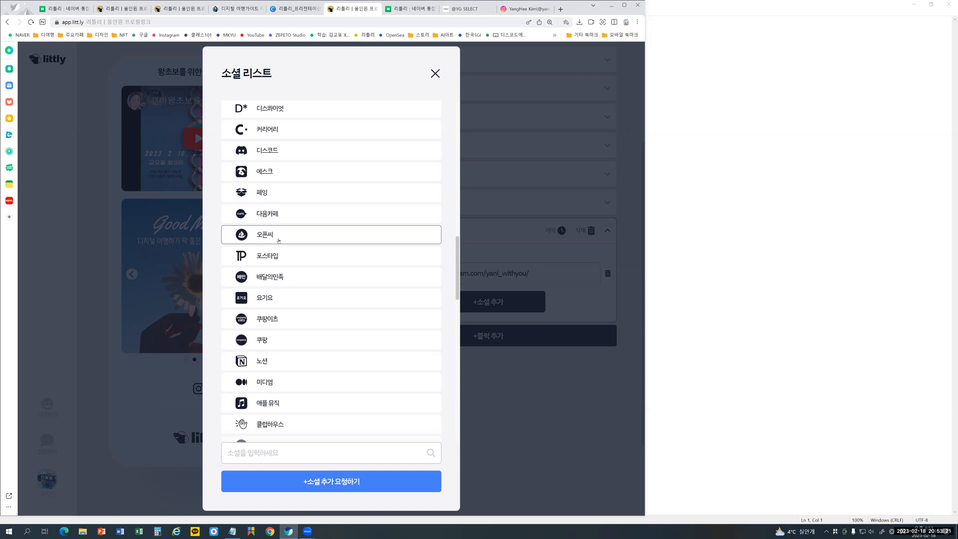
scroll(280, 349, down, 2)
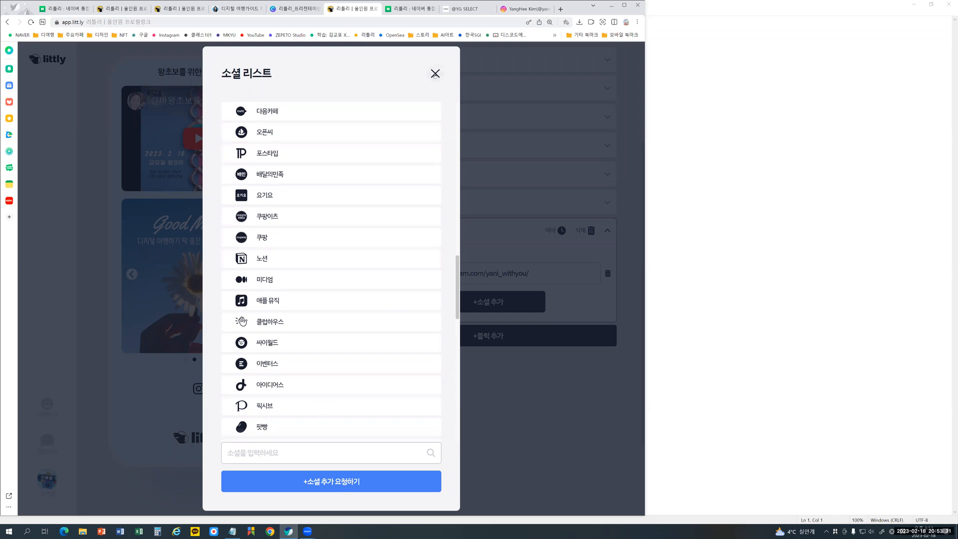
click(435, 73)
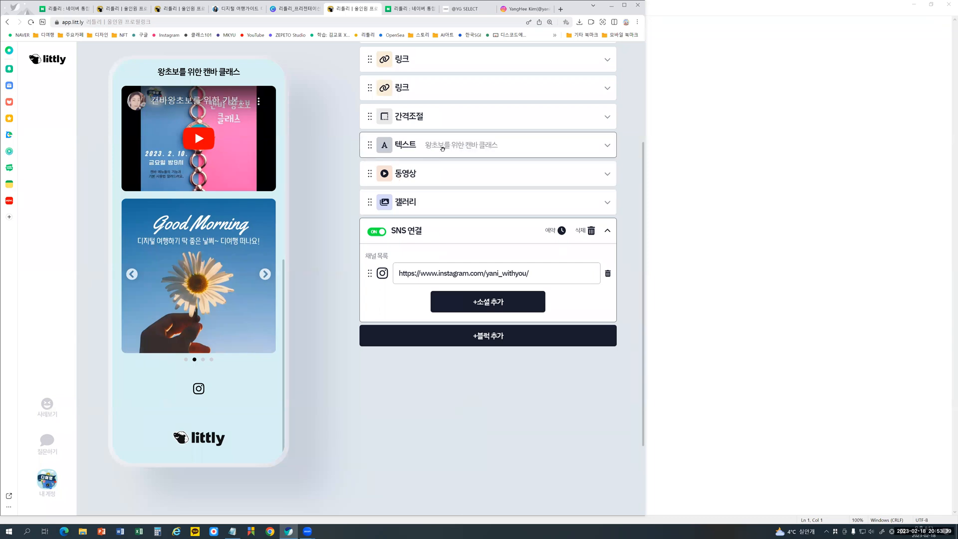
- Collapse the open blocks and move the SNS connection (SNS 연결) block directly below the profile (프로필) block
scroll(470, 159, up, 2)
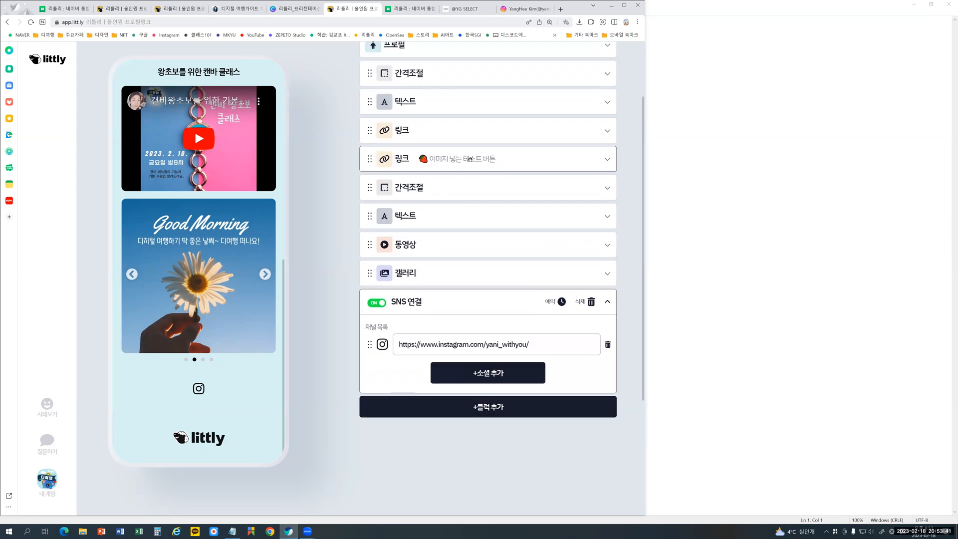
click(470, 160)
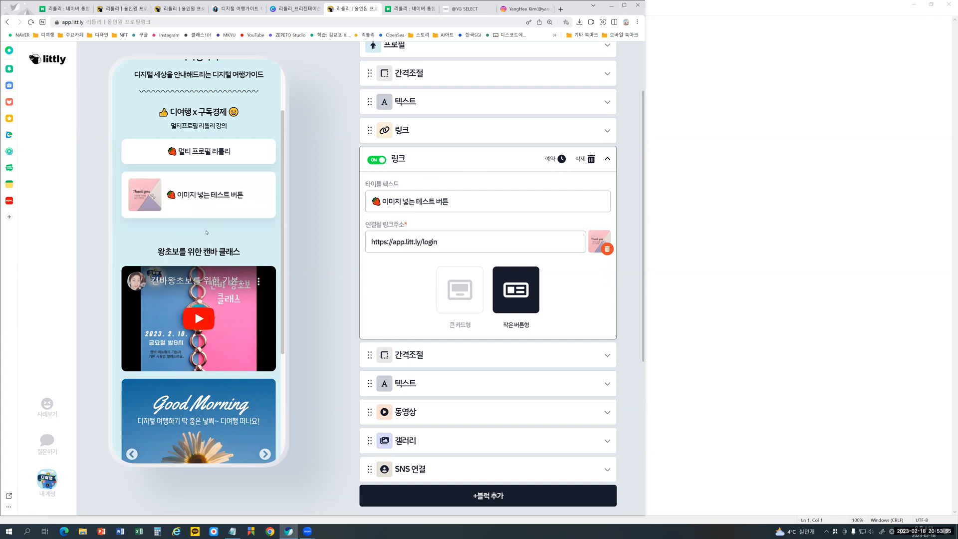
scroll(214, 257, down, 3)
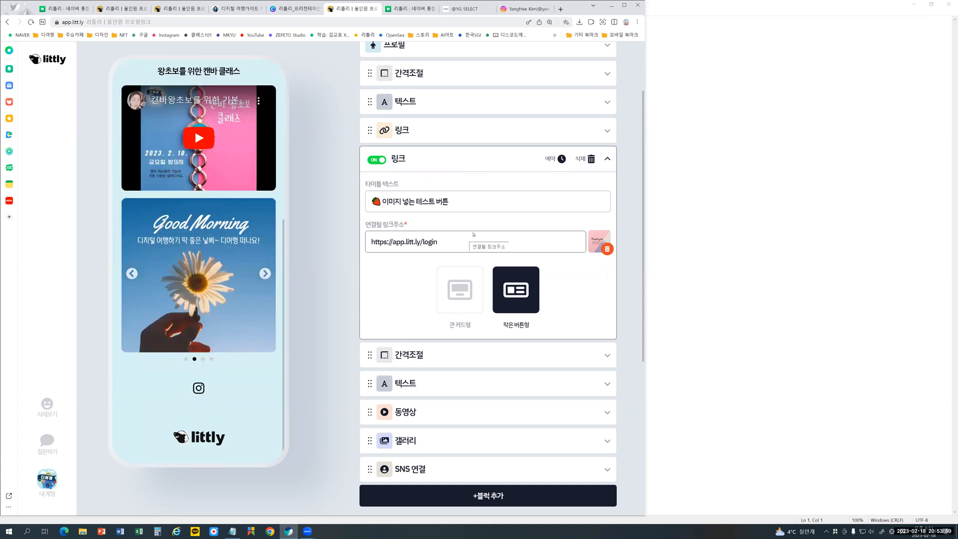
click(608, 159)
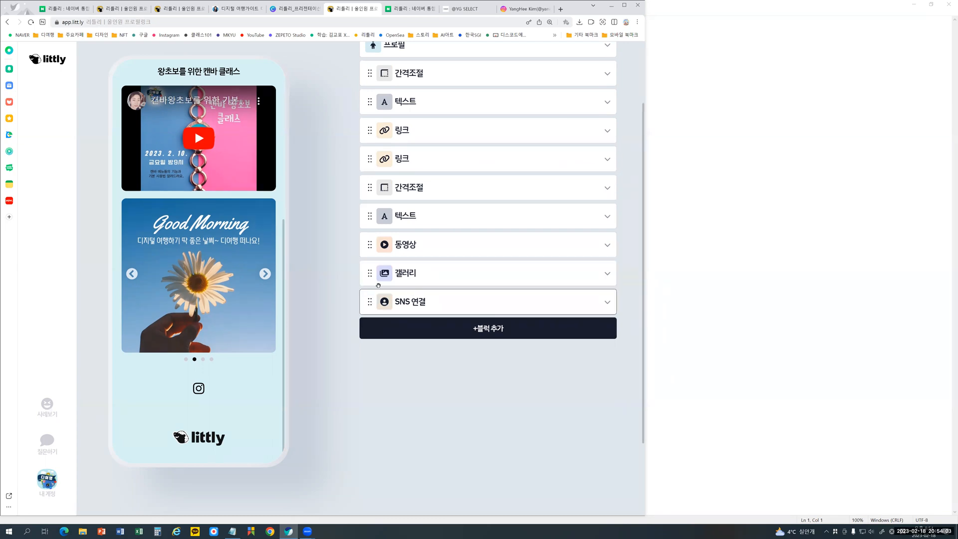
drag(394, 40, 379, 157)
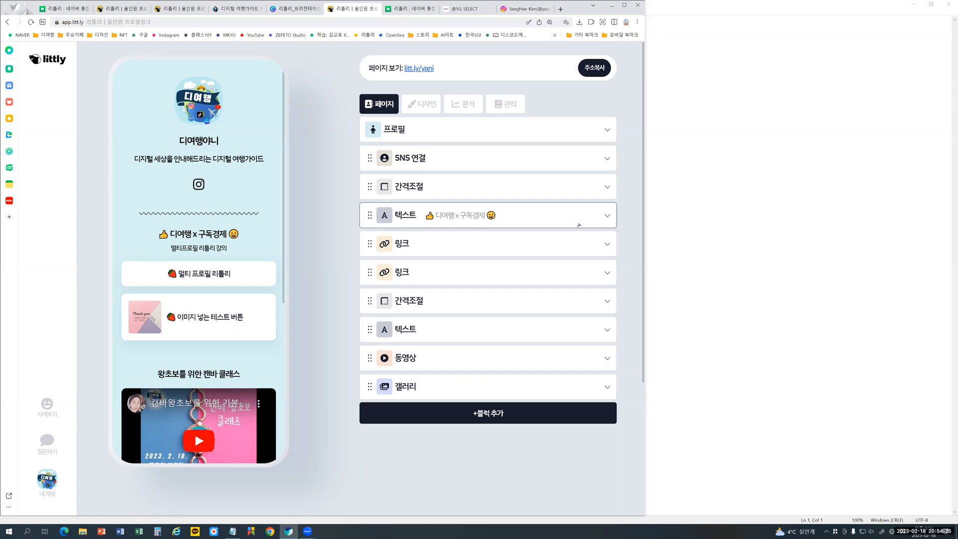
- Switch off the 디여행 x 구독경제 text block and the 멀티 프로필 리틀리 link block
click(607, 245)
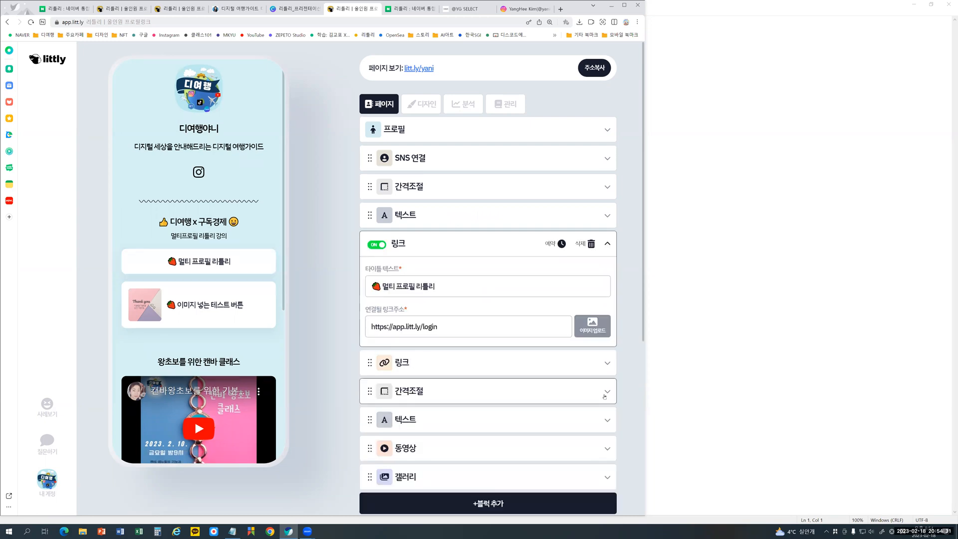
click(606, 217)
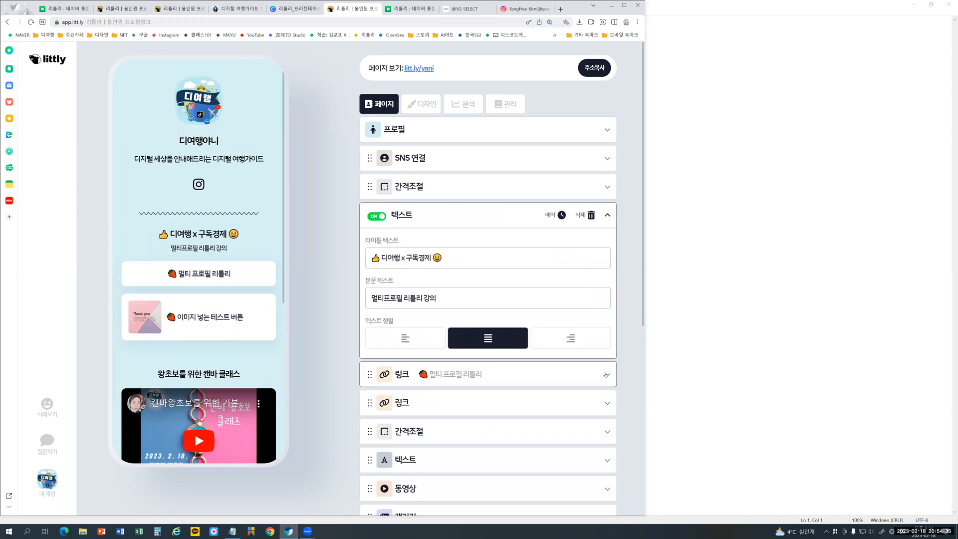
click(374, 217)
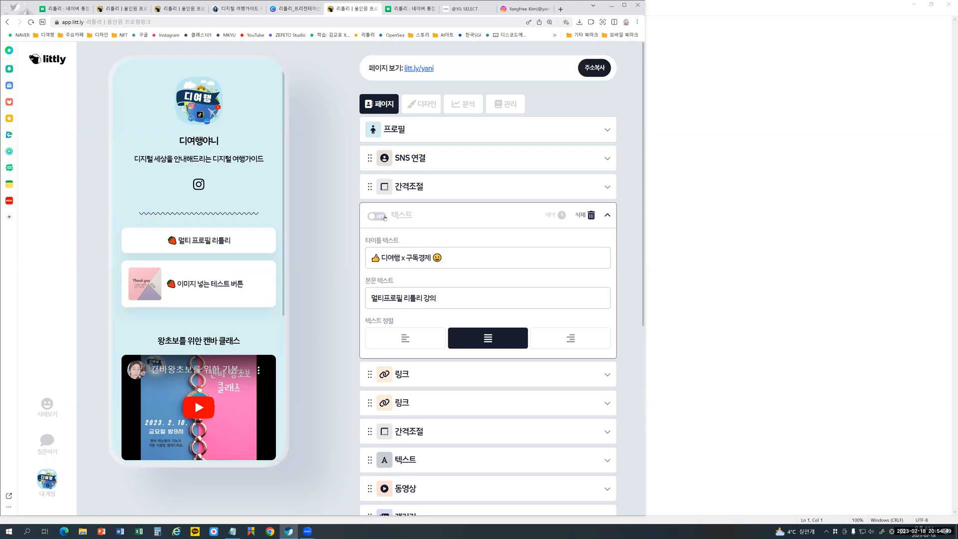
click(377, 217)
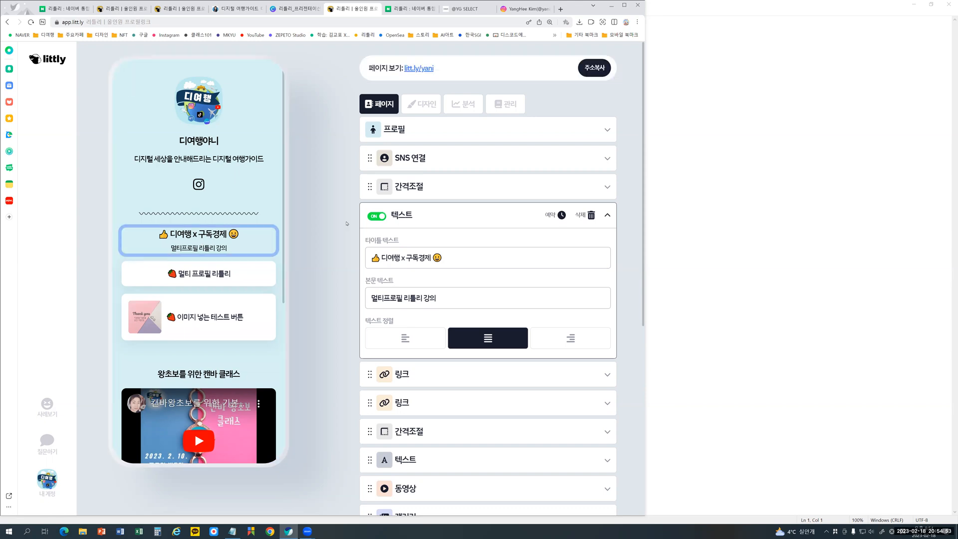
click(373, 218)
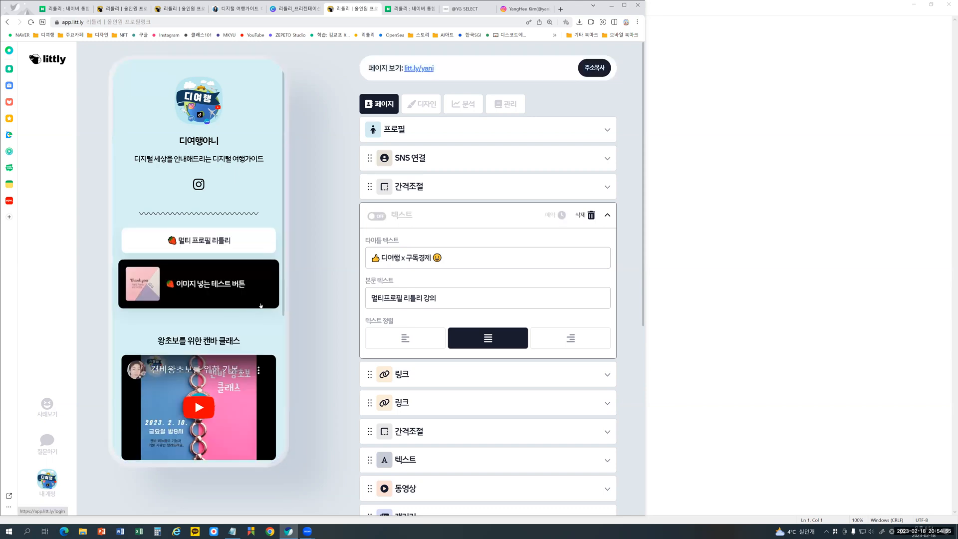
click(410, 375)
click(377, 244)
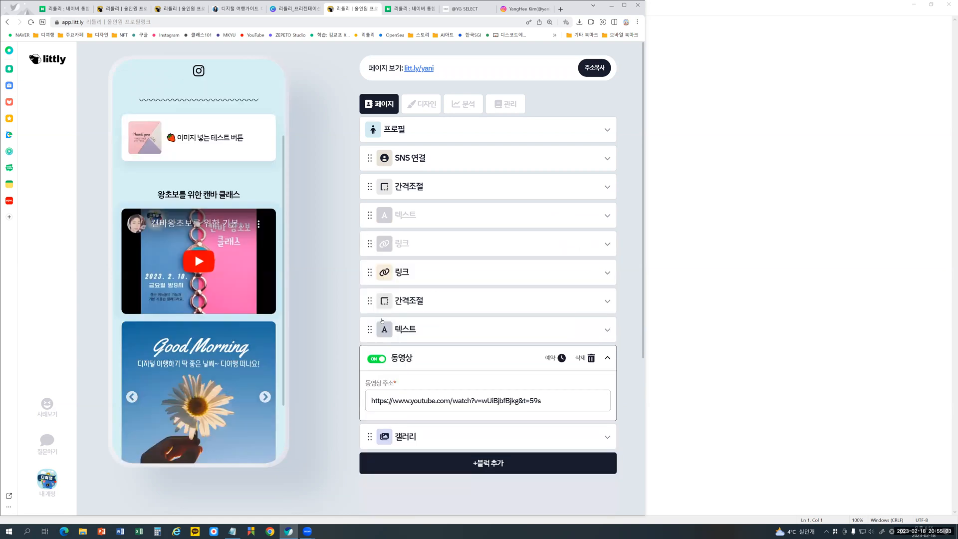
- Switch the video (동영상) block off and back on, and try a reservation (예약) that publishes it on 2023.02.21
click(376, 359)
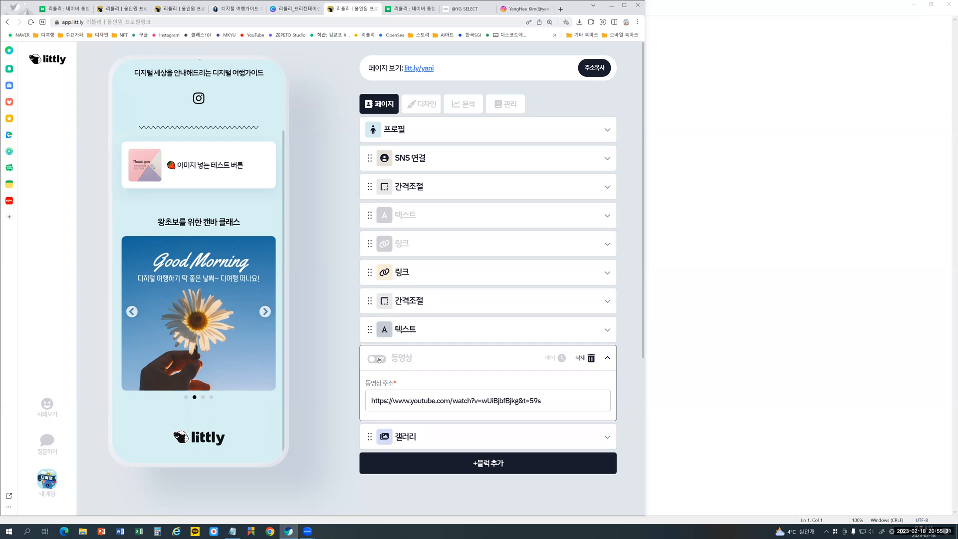
click(377, 358)
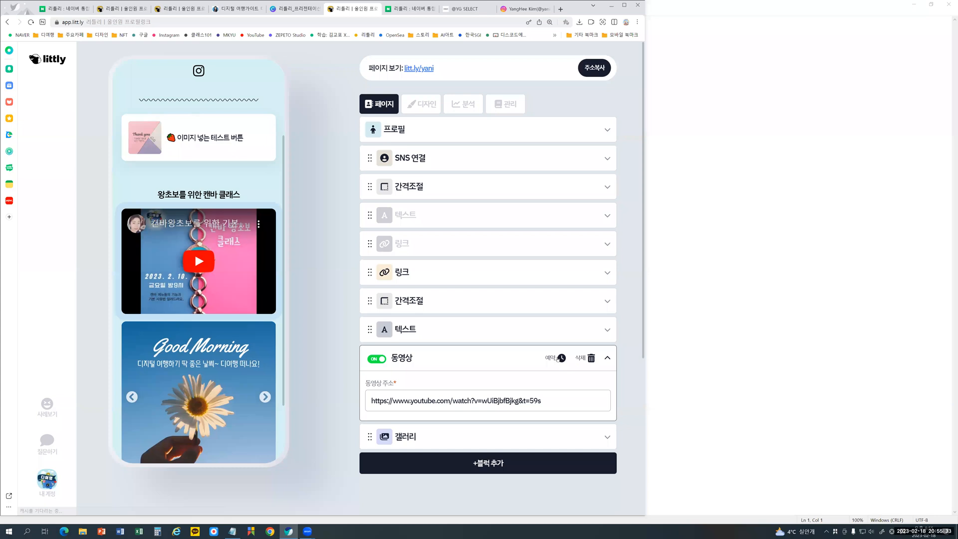
click(557, 359)
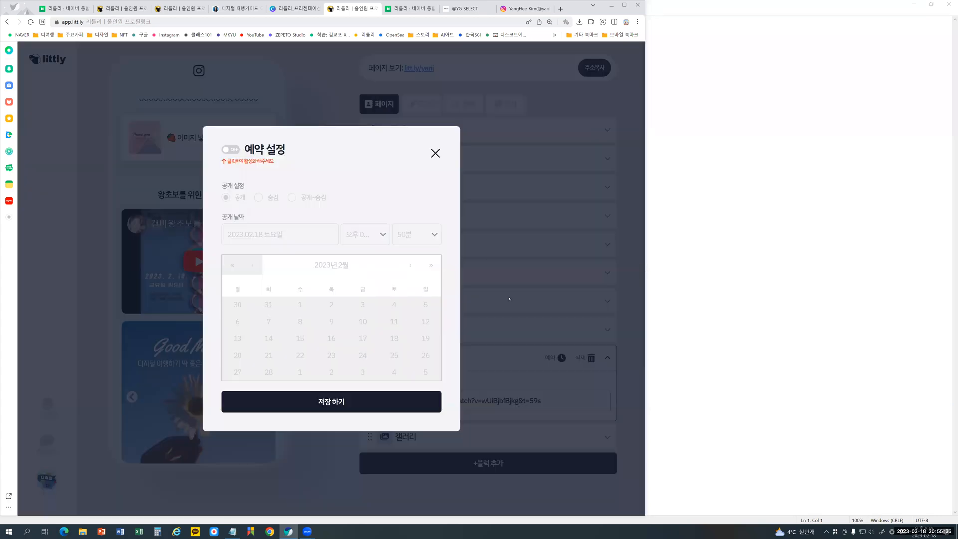
click(232, 150)
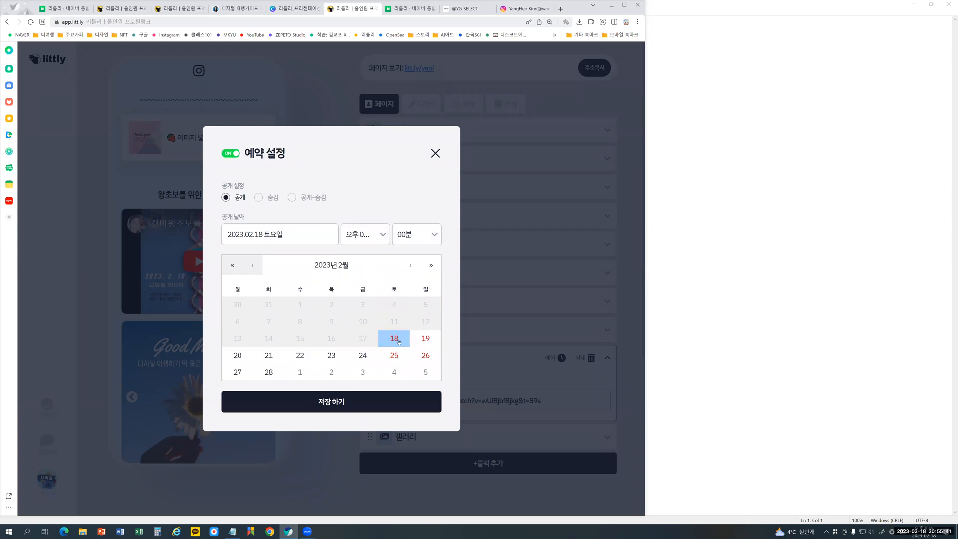
click(422, 339)
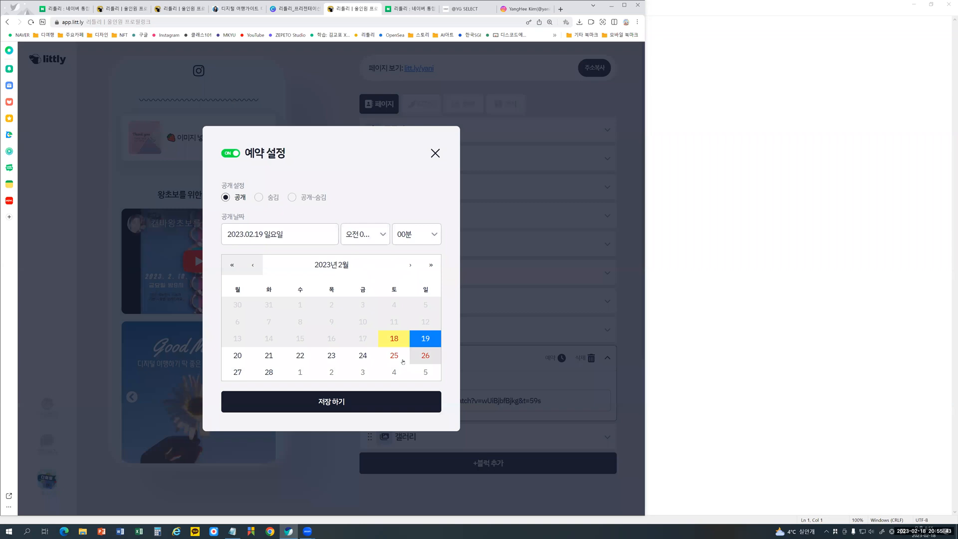
click(269, 355)
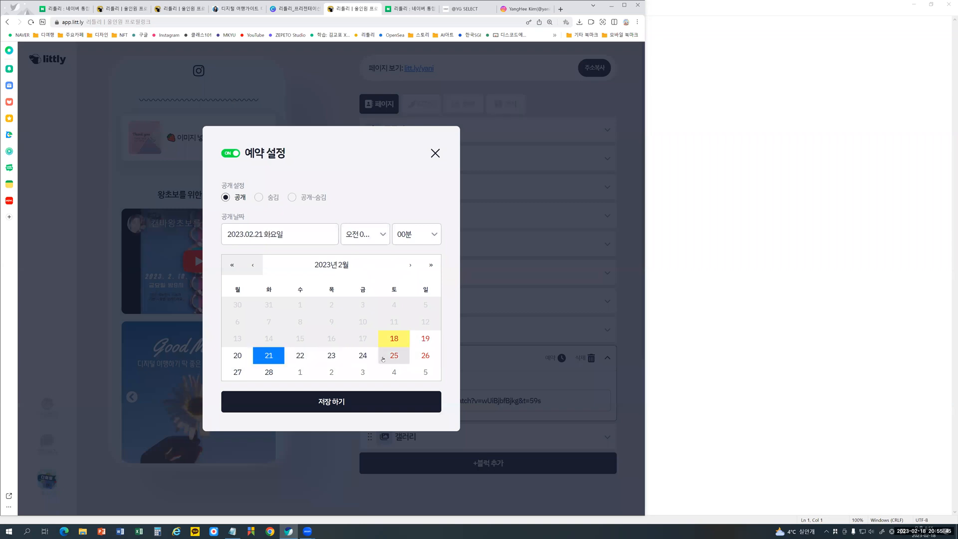
- Try the 숨김 and 공개~숨김 options in the video block's reservation settings, return to 공개, and leave without saving
click(258, 198)
click(291, 197)
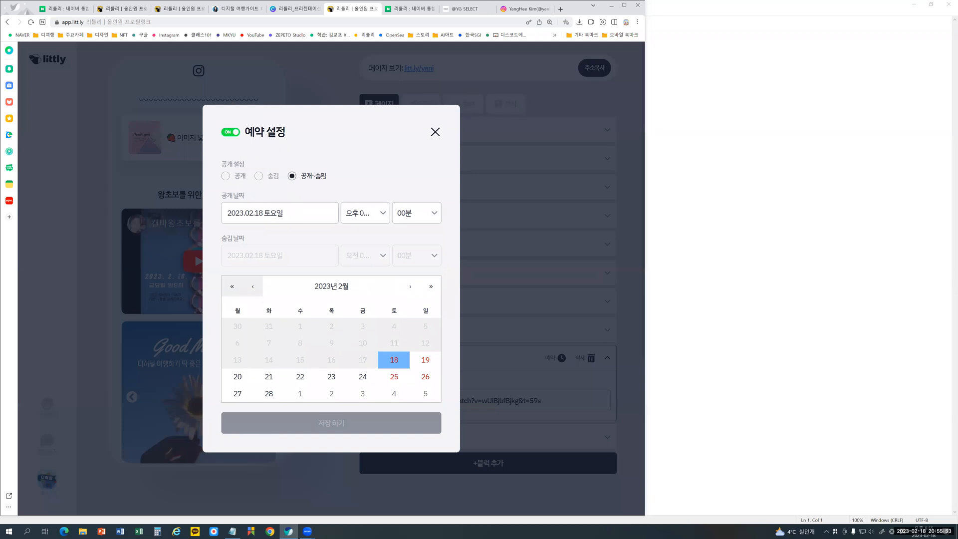
click(227, 176)
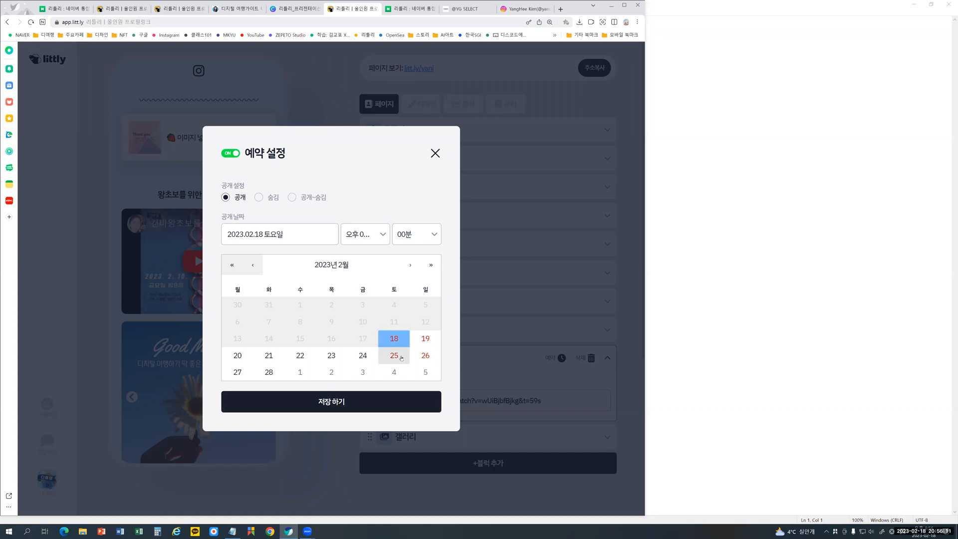
click(437, 156)
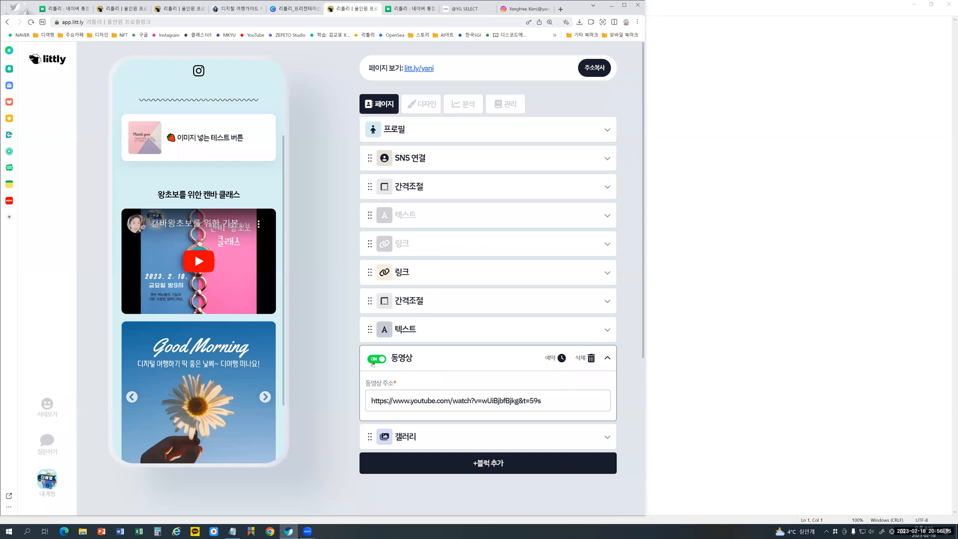
- Switch off the text block titled 왕초보를 위한 캔바 클래스
click(423, 328)
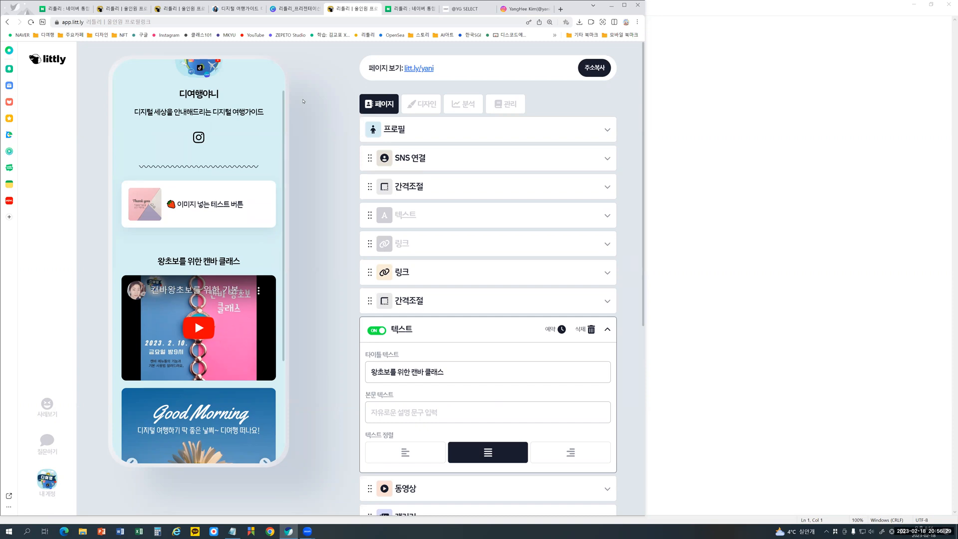
click(376, 330)
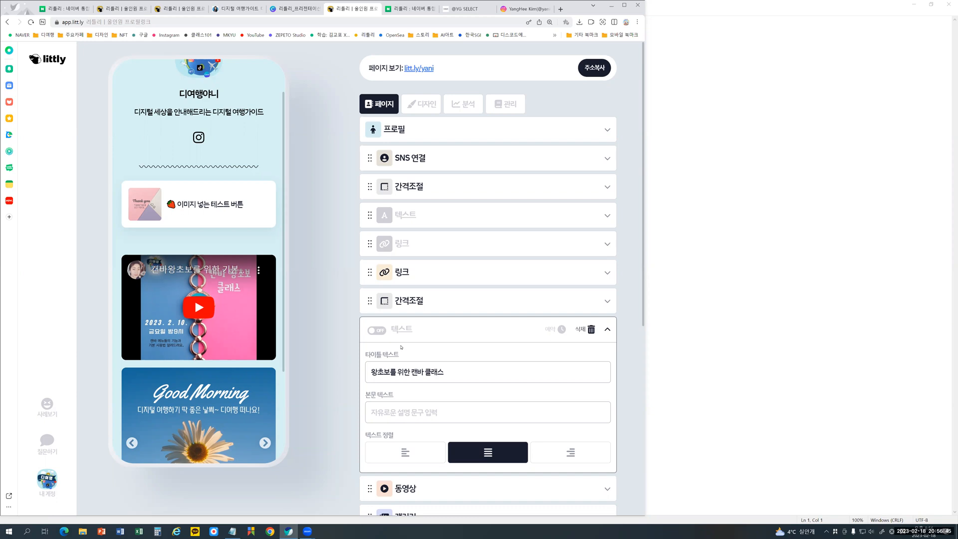
click(402, 375)
scroll(432, 344, down, 4)
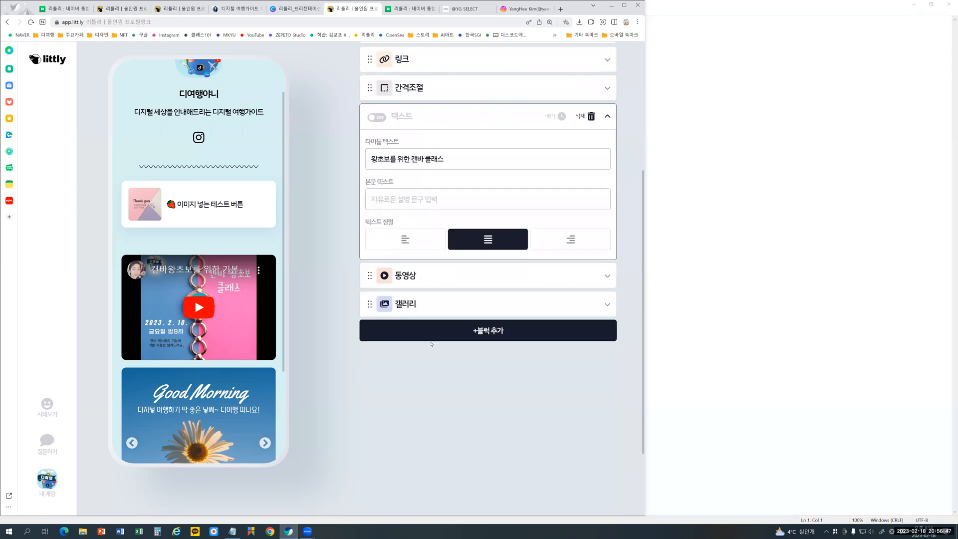
scroll(431, 344, up, 4)
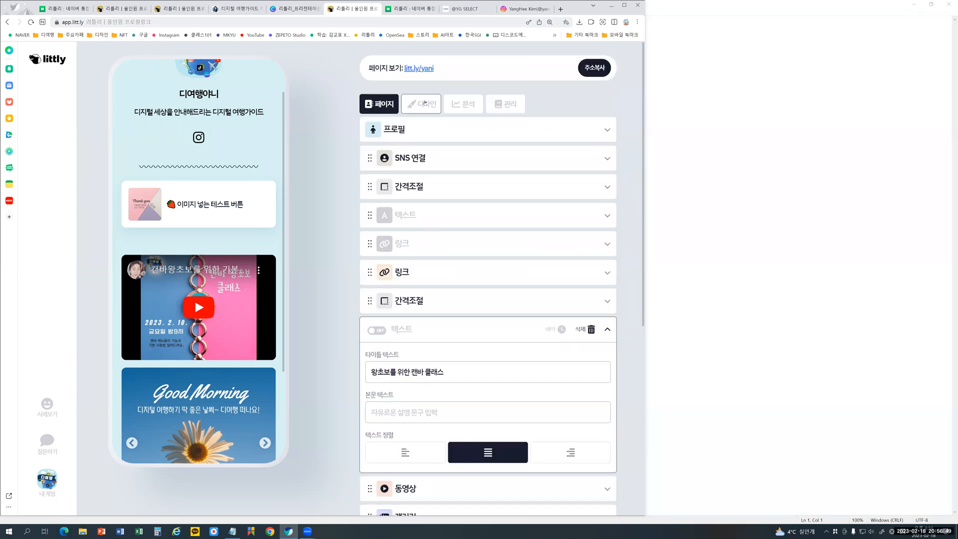
- Examine the page's 디자인 colour options, then its 분석 statistics covering page views, SNS clicks and clicks for each link
click(424, 102)
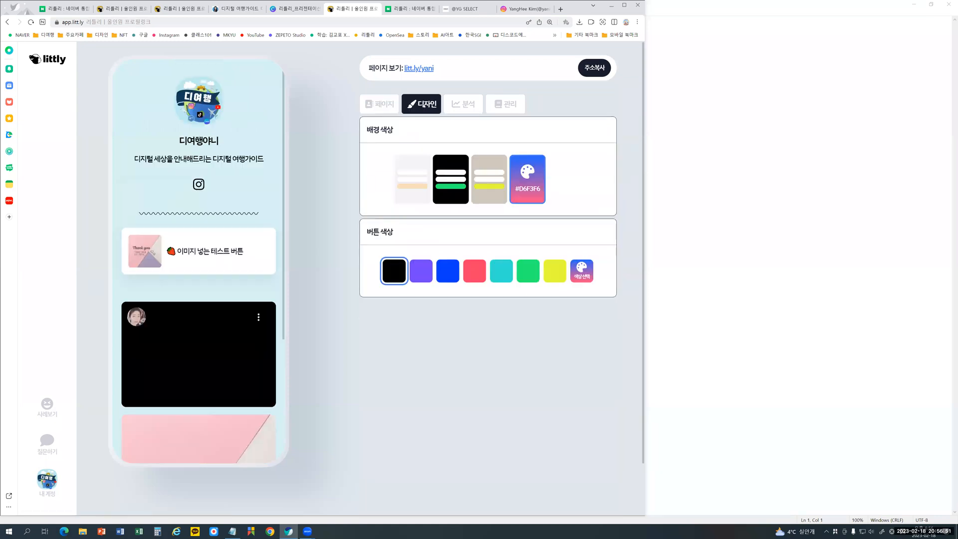
click(464, 105)
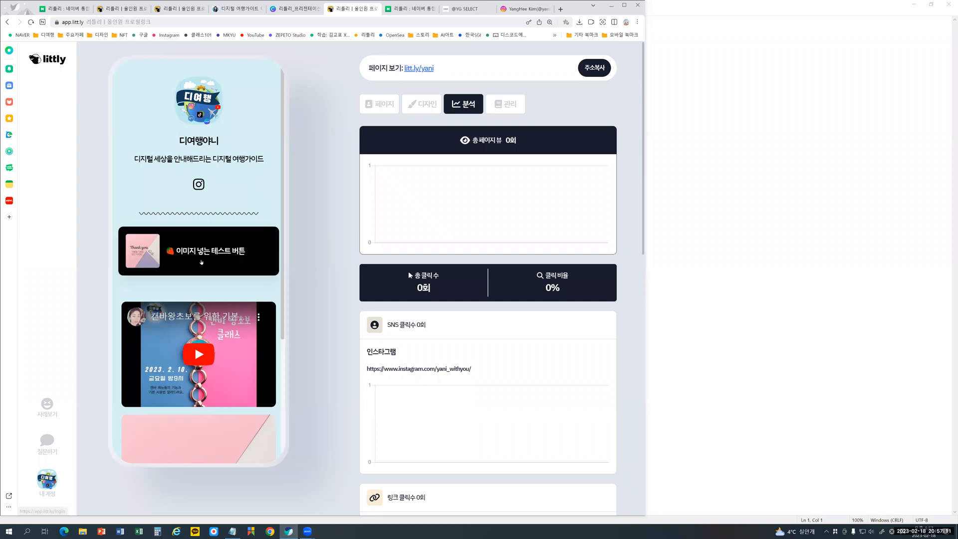
scroll(199, 268, down, 3)
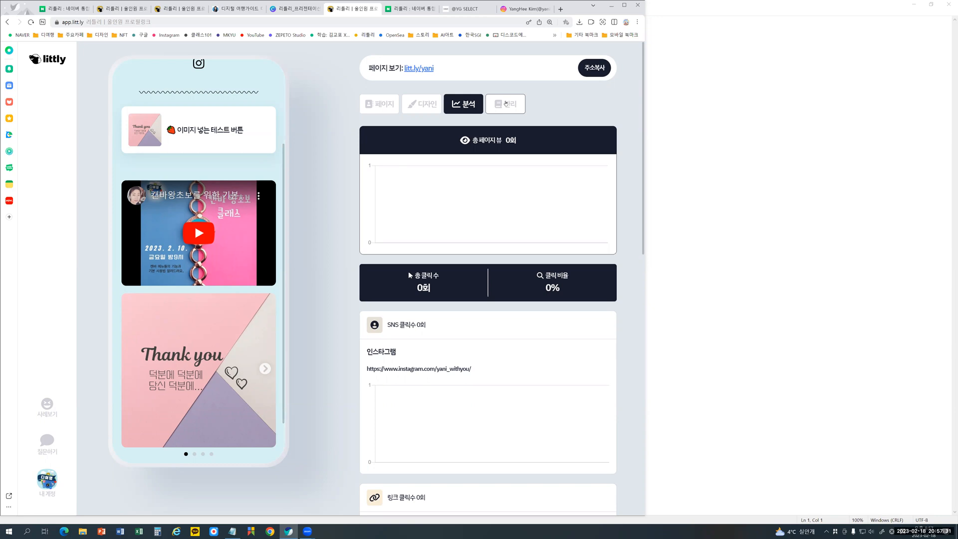
scroll(448, 200, down, 4)
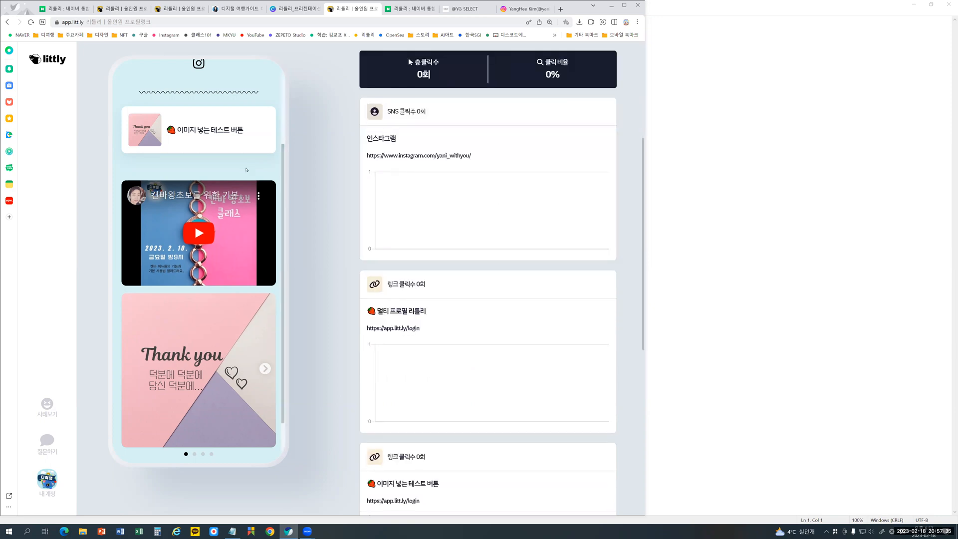
scroll(199, 264, up, 3)
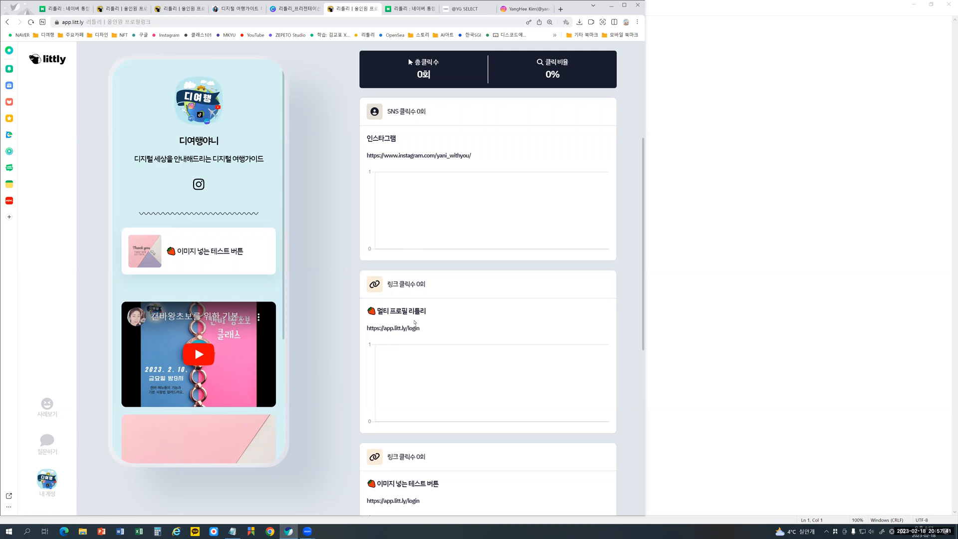
scroll(414, 323, down, 3)
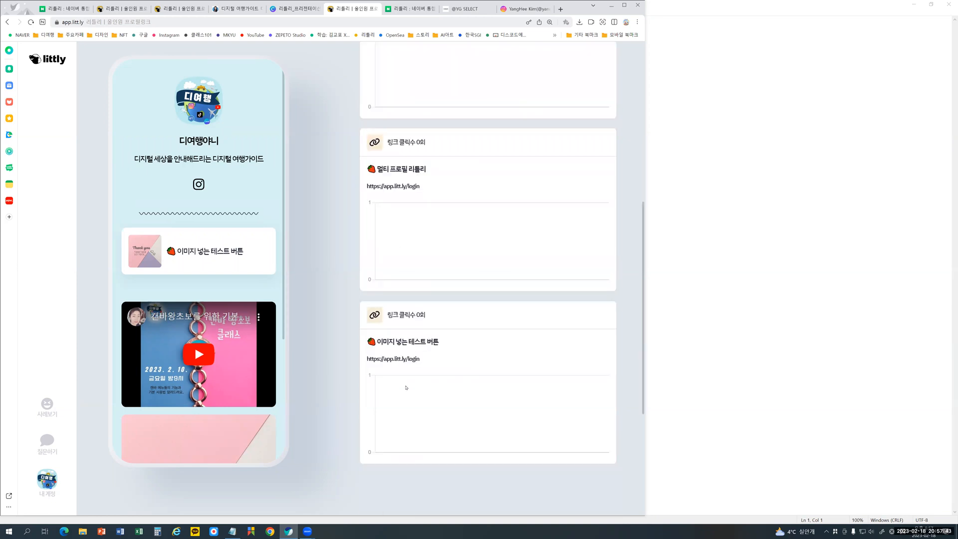
scroll(406, 388, up, 8)
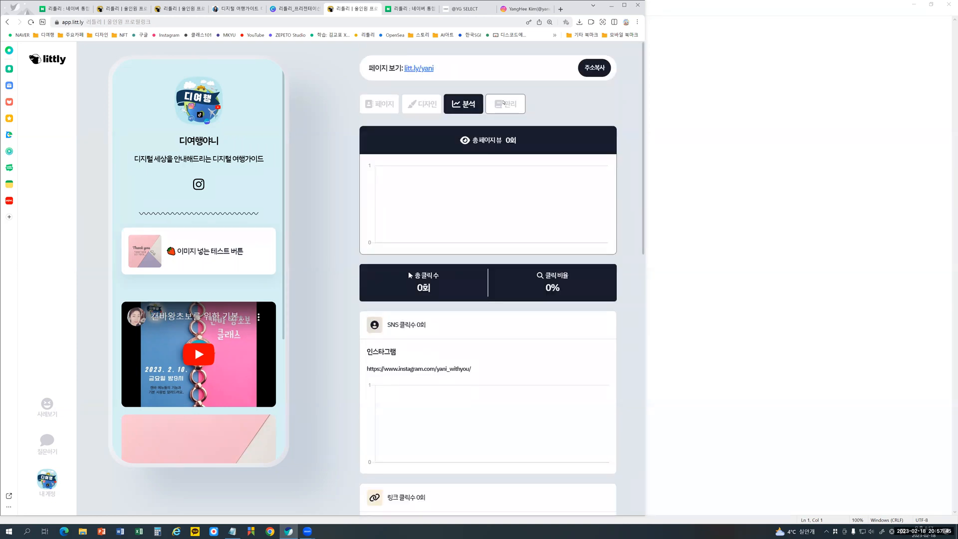
- Review the block types offered under 블럭 추가 for the page and close the list without adding one
click(504, 104)
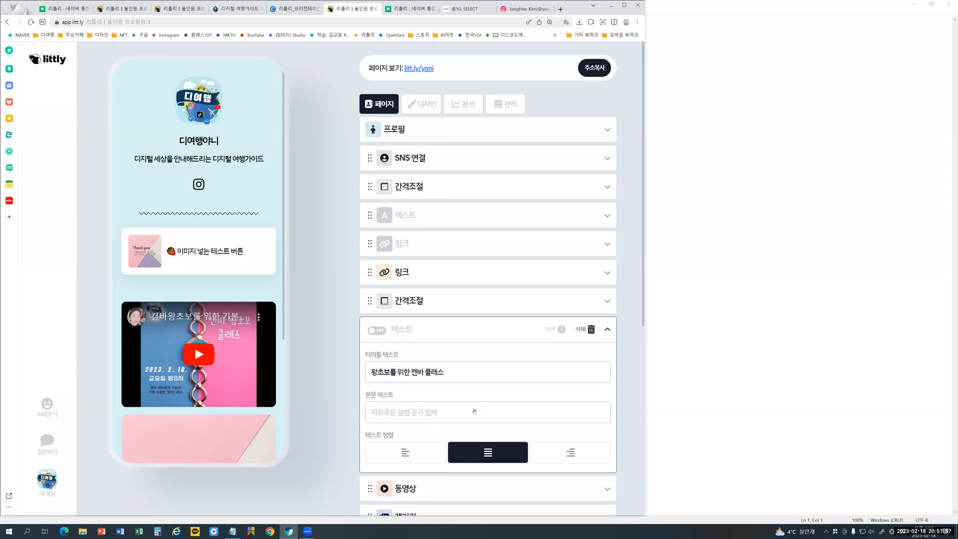
click(474, 413)
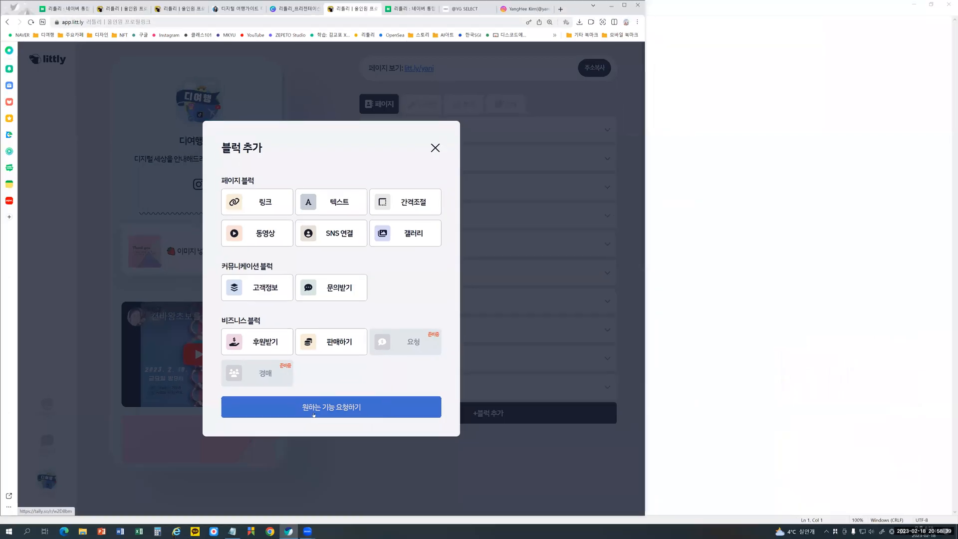
click(435, 148)
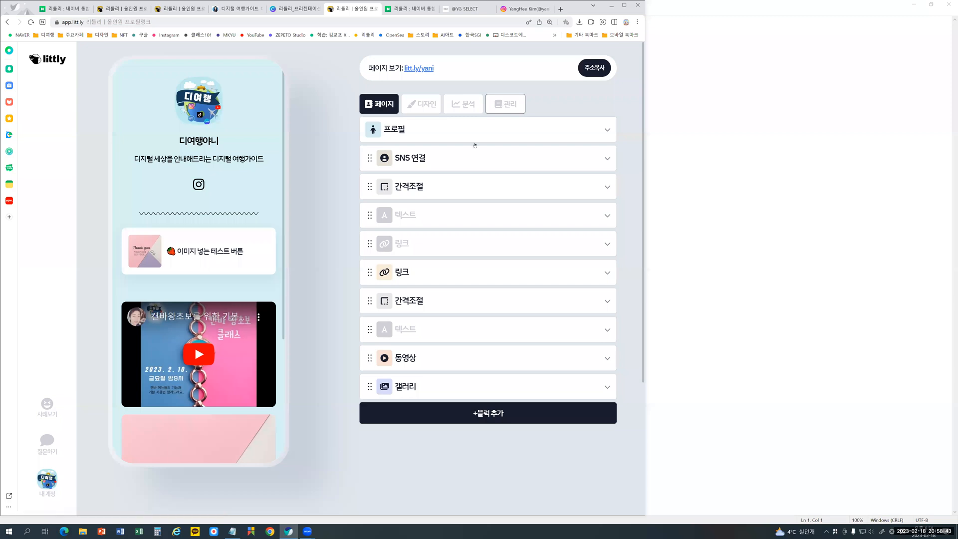
- Review the 문의 and 고객정보 lists in 고객 관리 and the 수익 관리 overview, closing each when done
click(505, 105)
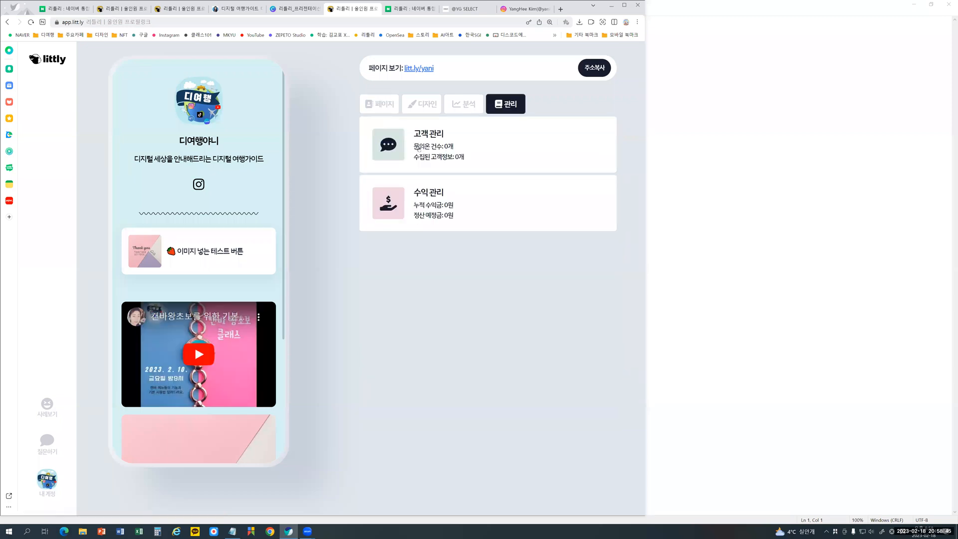
click(412, 148)
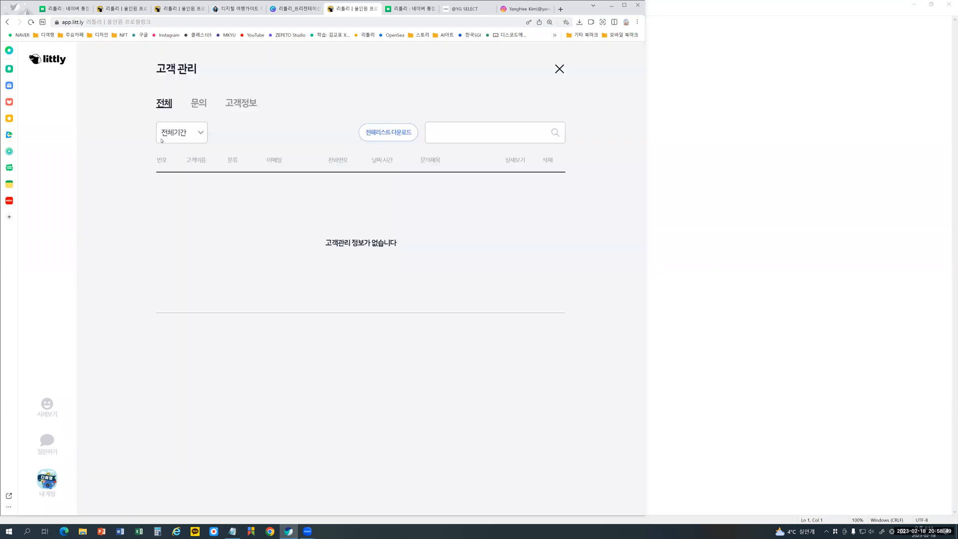
click(203, 107)
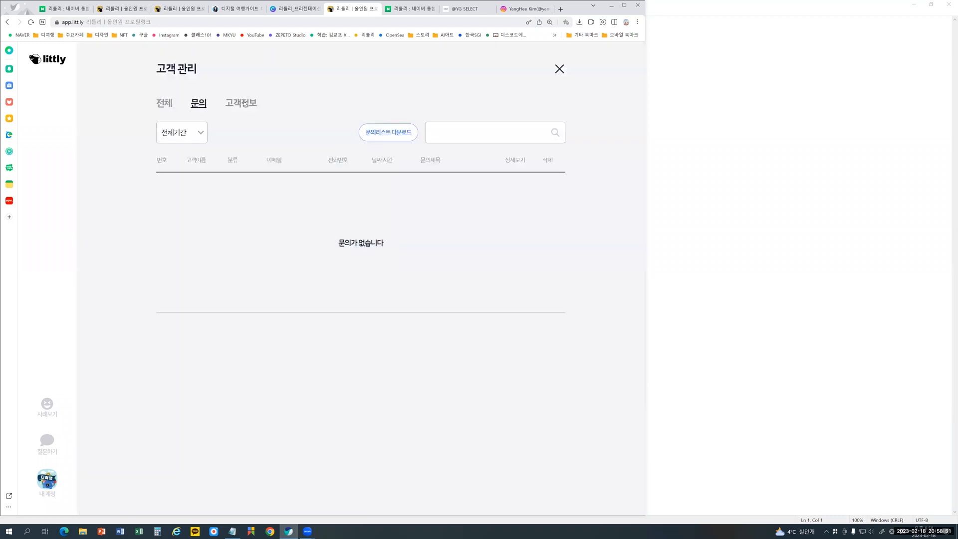
click(245, 103)
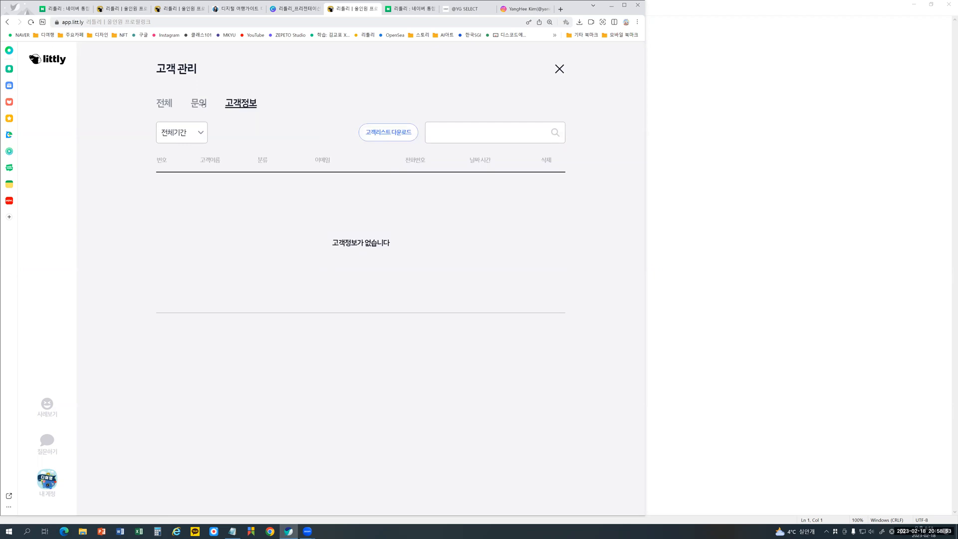
click(560, 70)
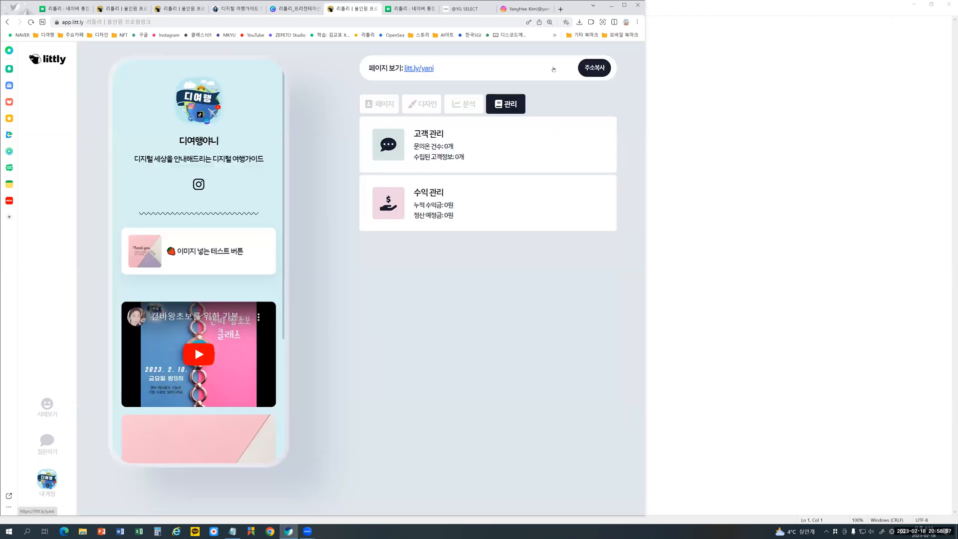
click(437, 206)
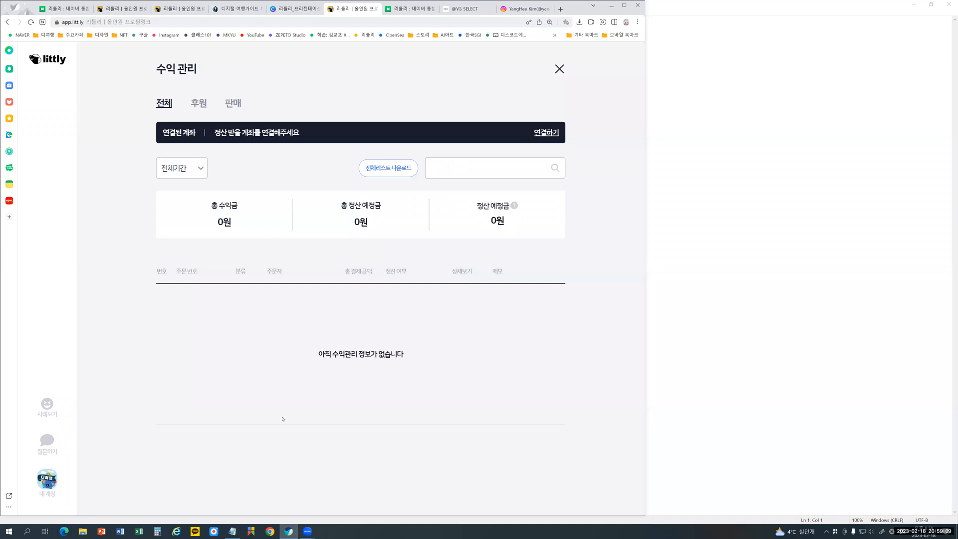
click(558, 69)
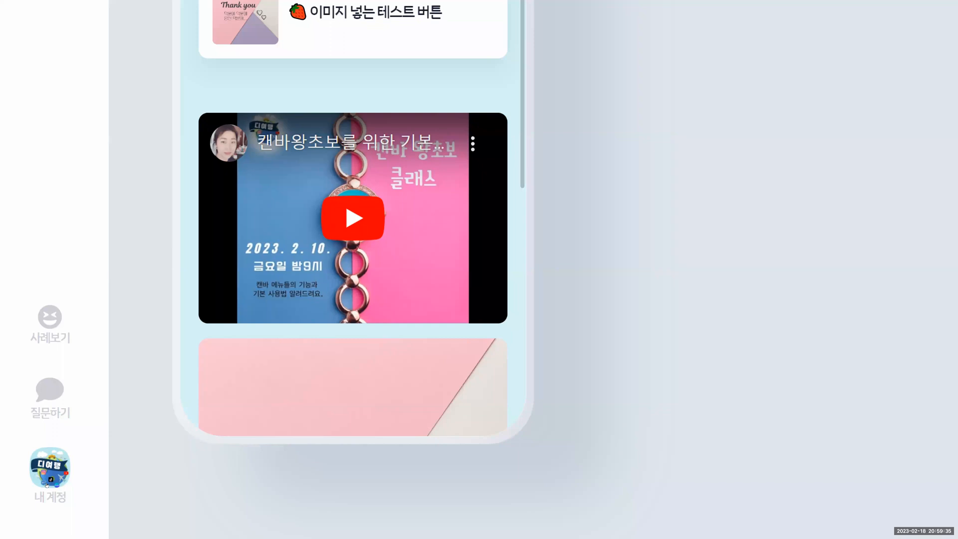
- Review the account's contact, notification and password options in 계정 정보 관리, then return to the page's block list
click(48, 491)
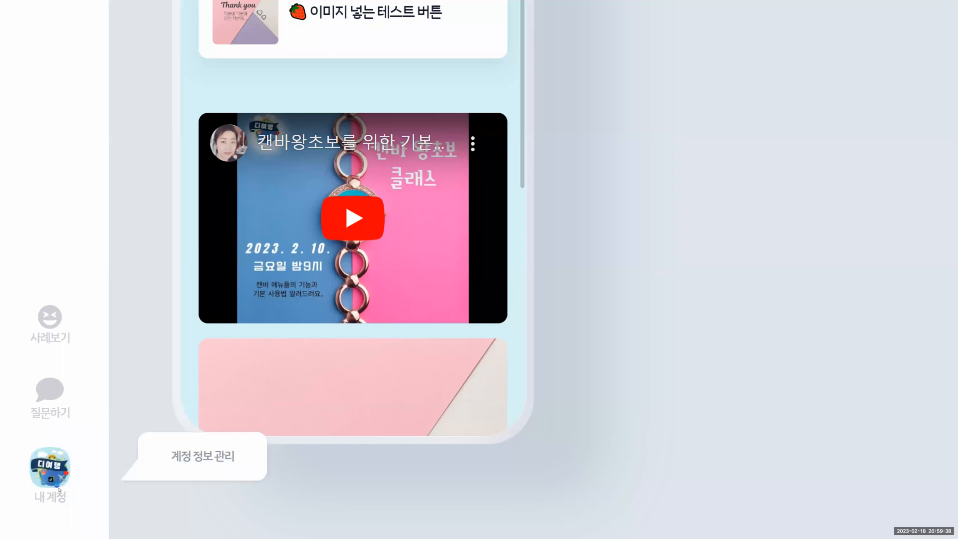
click(143, 473)
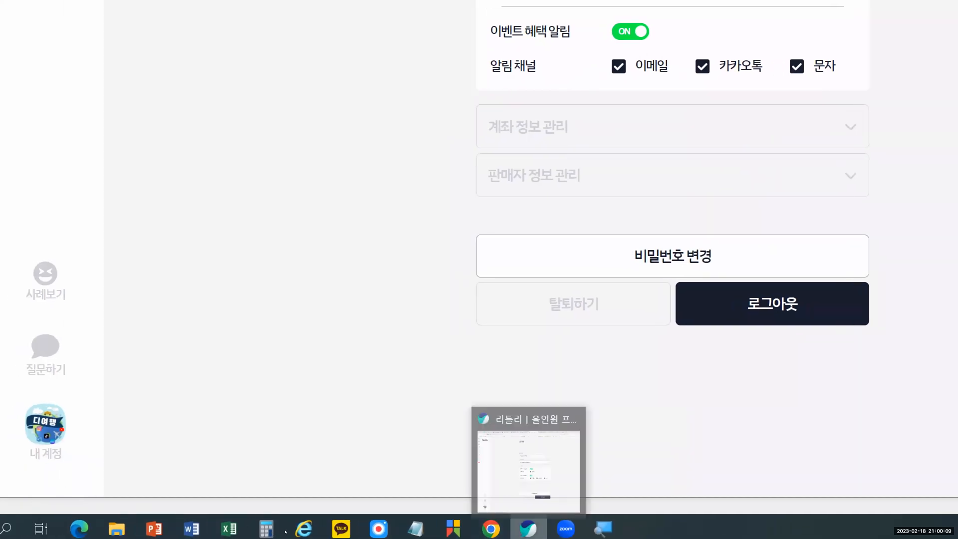
key(alt+Tab)
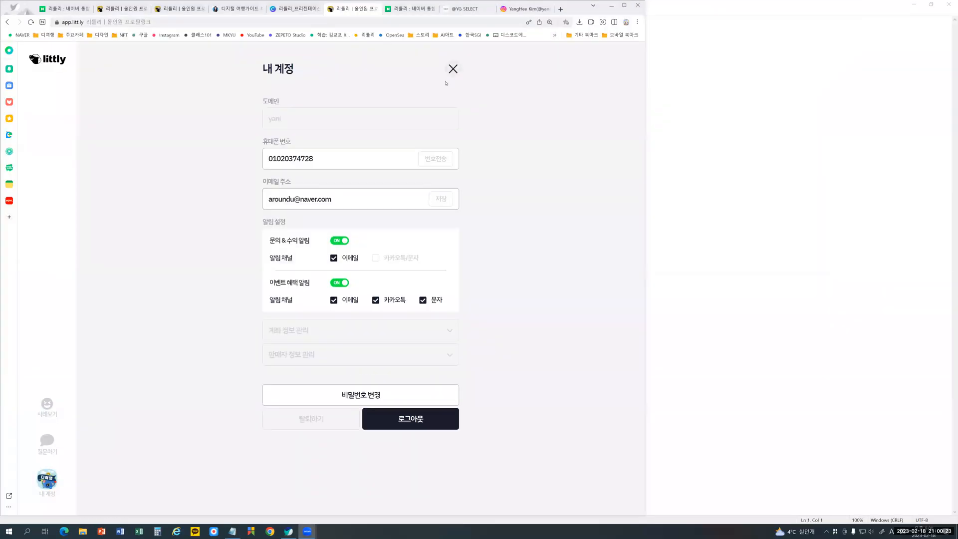
click(452, 70)
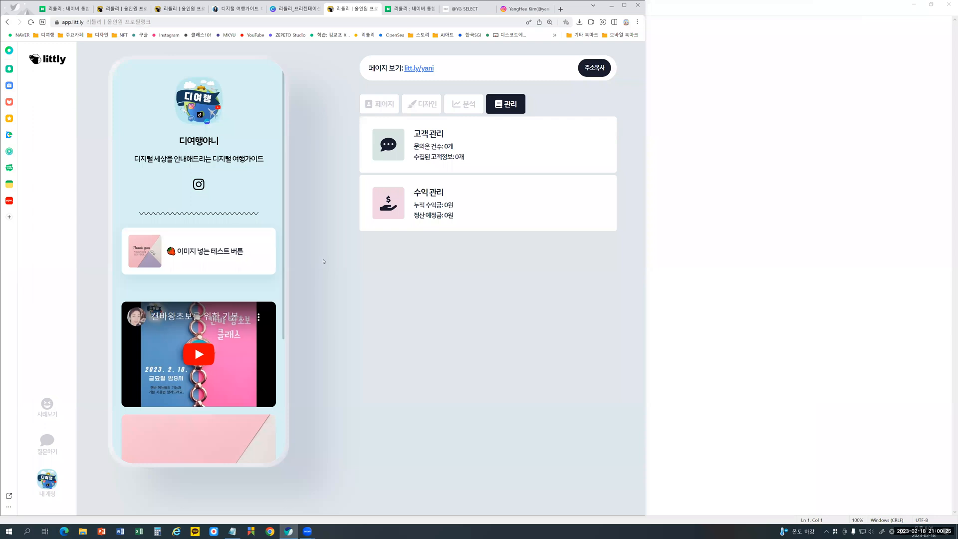
click(372, 105)
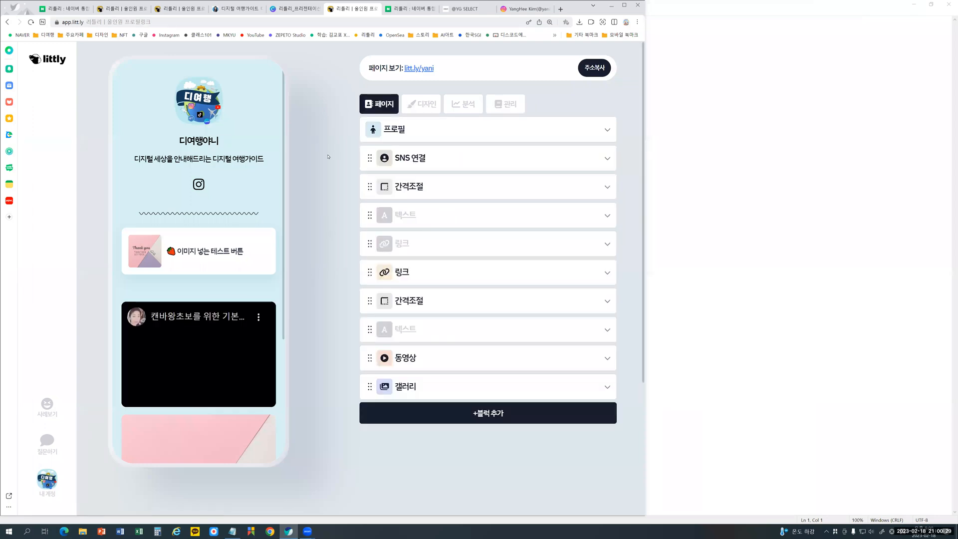
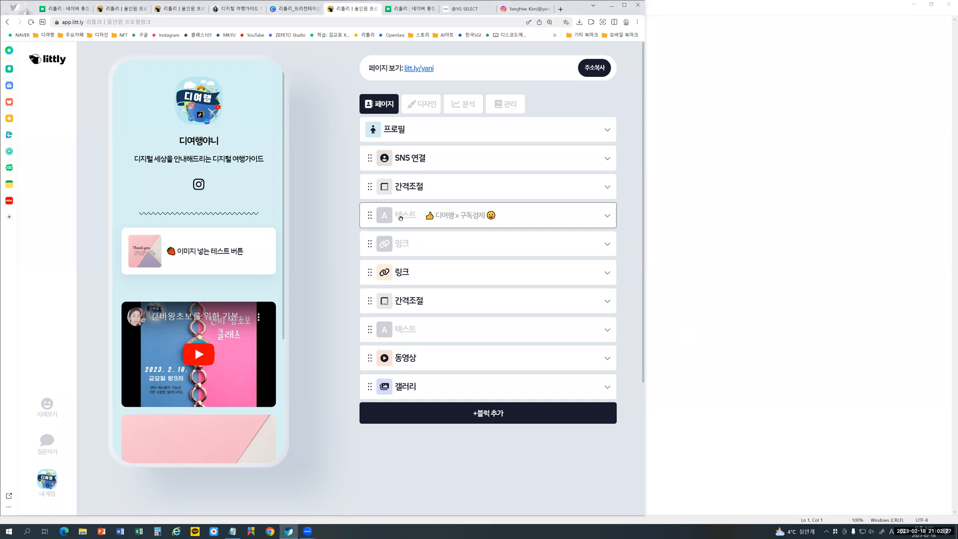
- Open the hidden 디여행 x 구독경제 text block and add a strawberry emoji at the end of its 타이틀 텍스트
click(464, 218)
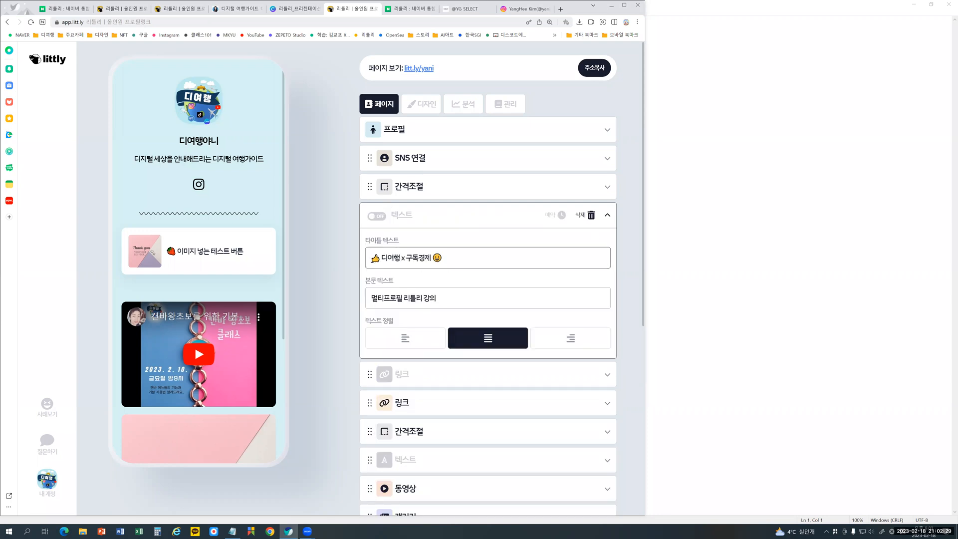
click(405, 268)
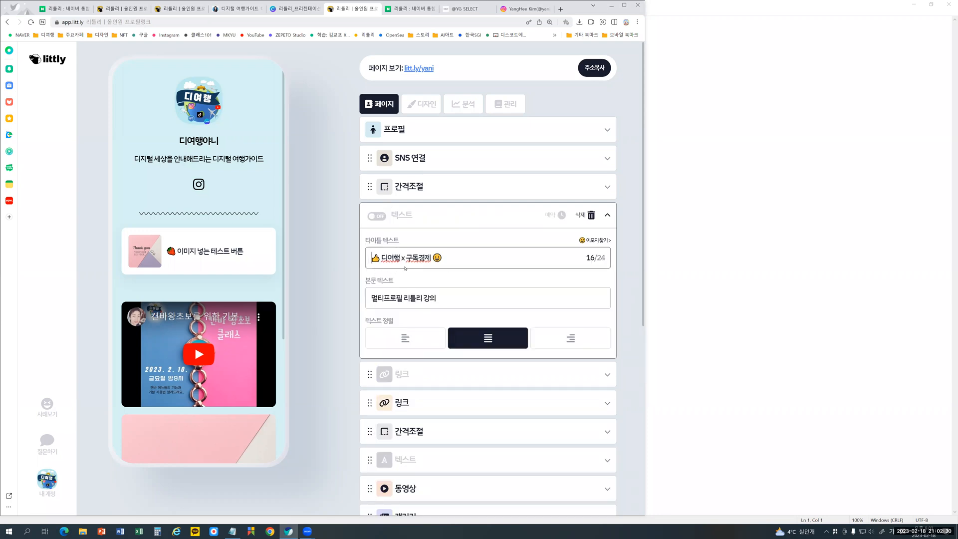
click(595, 240)
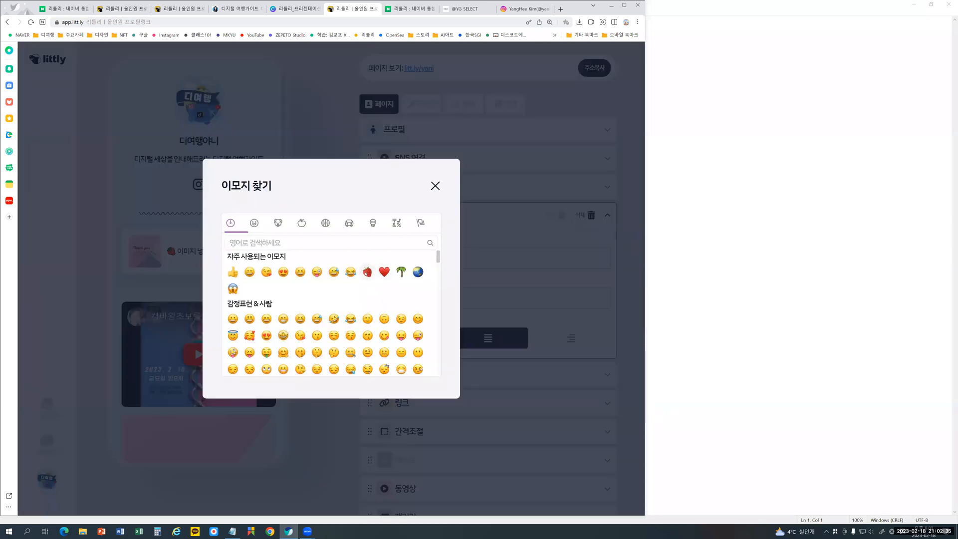
click(366, 271)
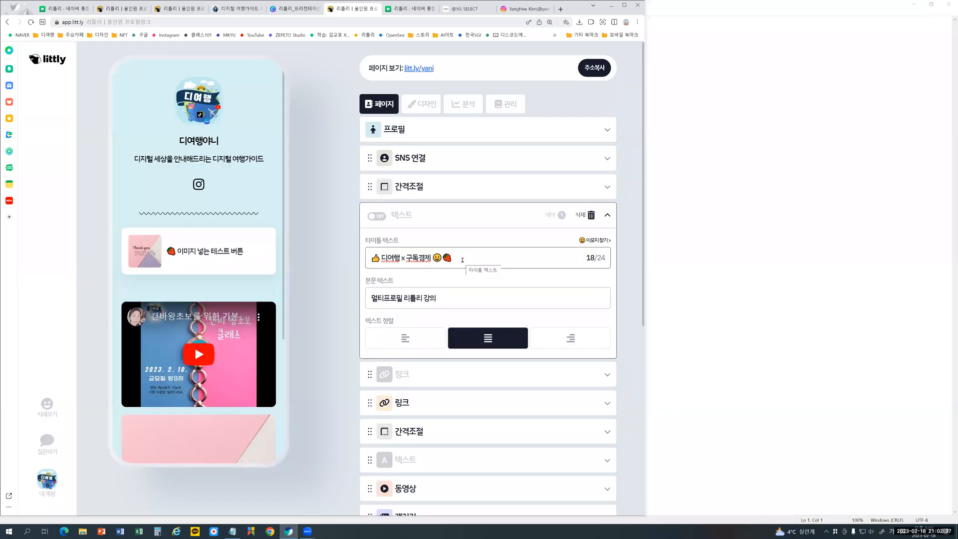
- Move the strawberry emoji to the start of the title text, before the thumbs-up emoji
key(shift+Left)
click(457, 260)
key(shift+Left)
key(shift+Left)
key(shift+Left)
key(shift+Left)
key(shift+Left)
key(shift+Left)
key(shift+Left)
key(shift+Right)
key(shift+Right)
key(shift+Right)
key(shift+Right)
key(shift+Right)
key(shift+Right)
key(ctrl+c)
key(BackSpace)
key(ctrl+v)
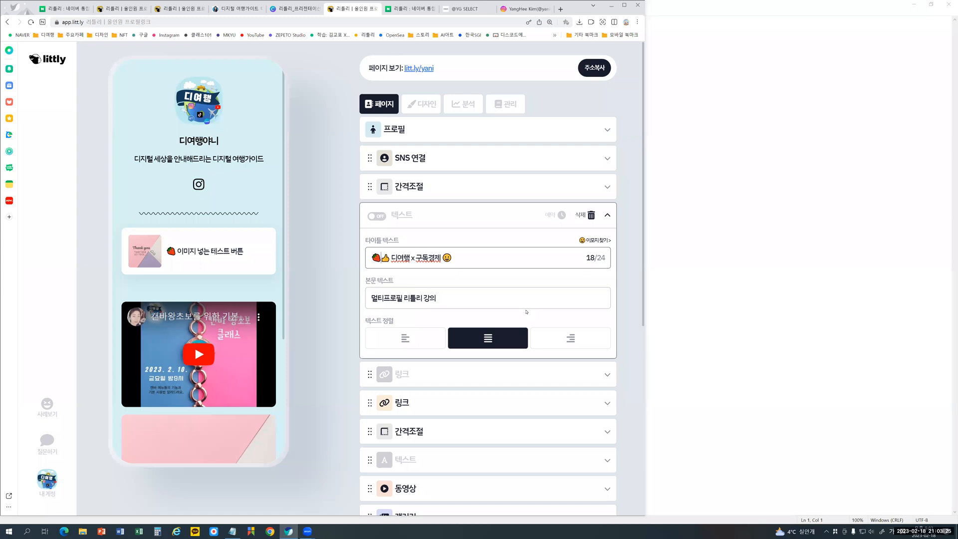
key(Left)
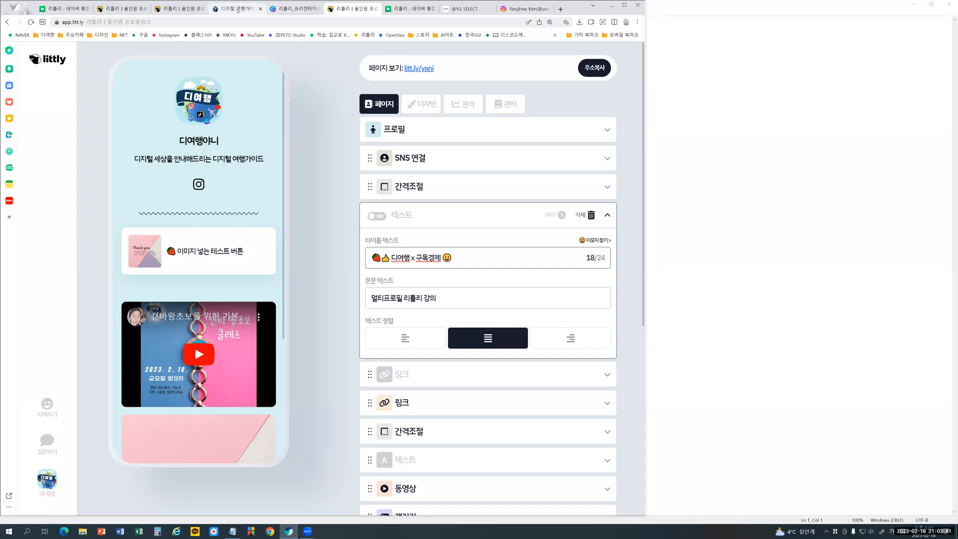
- Switch to the 리틀리_프리젠테이션_upgrade presentation in Canva and look through pages 8 to 12, ending on the 디자인 / 분석 / 관리 slide
click(305, 10)
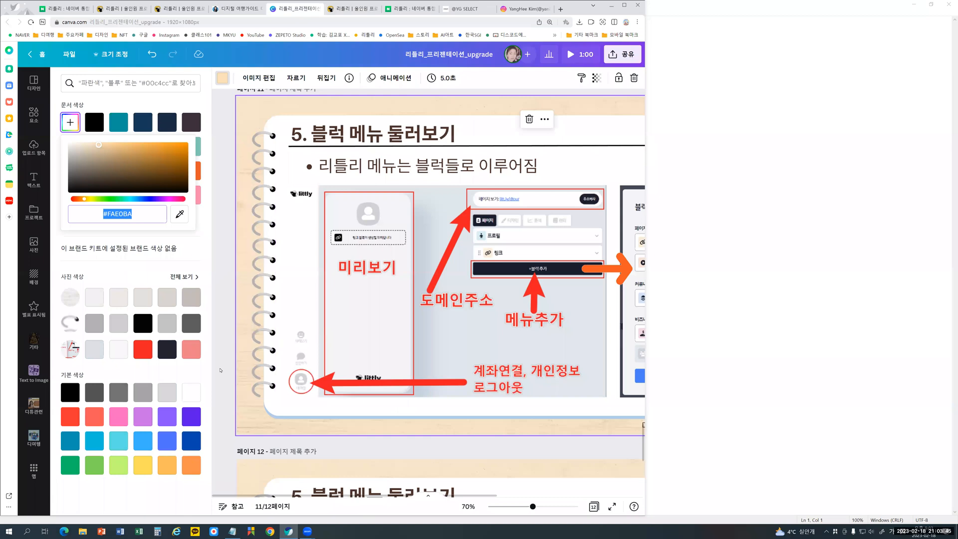
scroll(220, 372, down, 7)
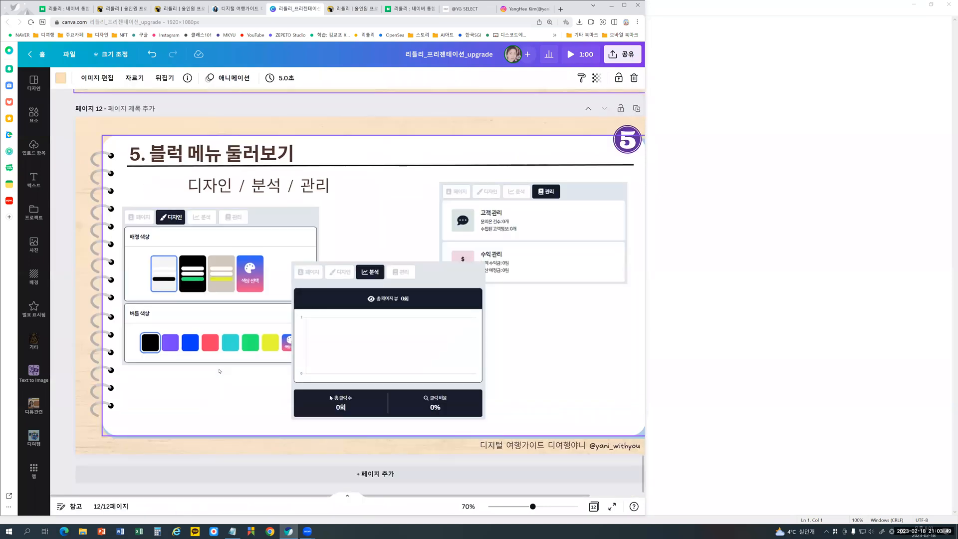
scroll(220, 372, up, 7)
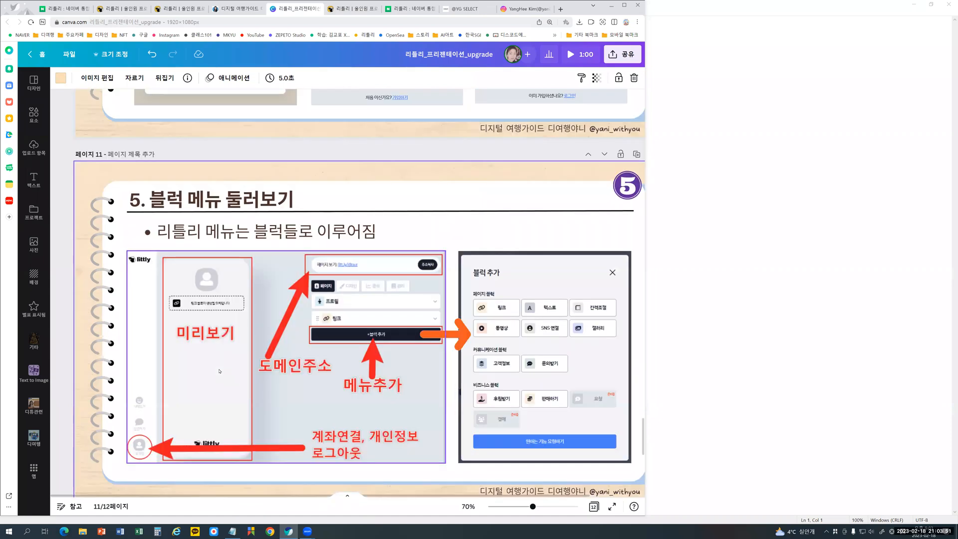
scroll(220, 372, up, 7)
scroll(220, 372, up, 10)
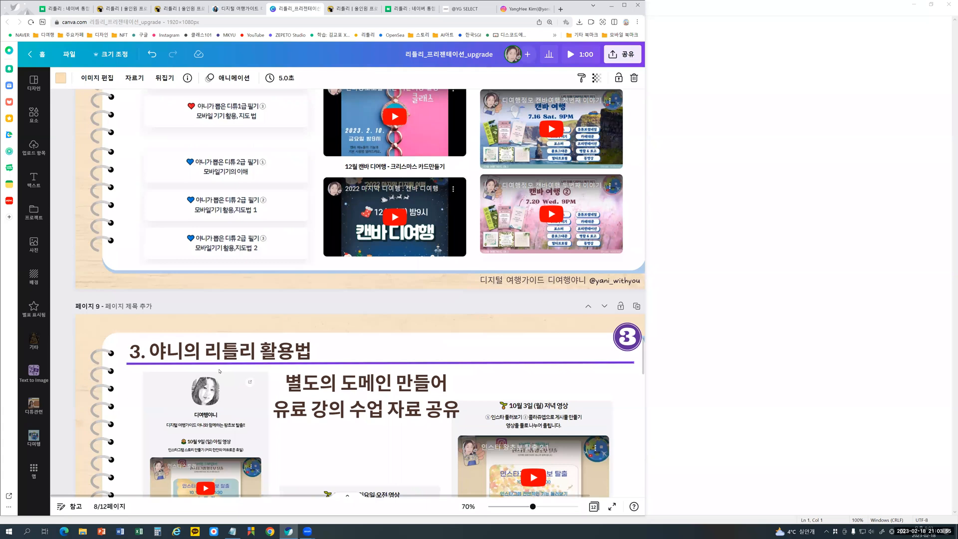
scroll(219, 371, down, 5)
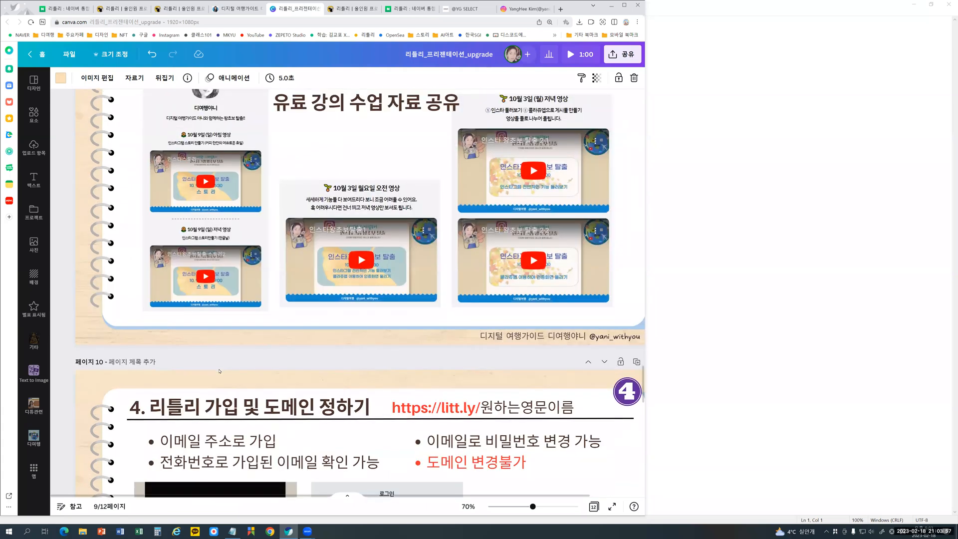
scroll(219, 371, down, 13)
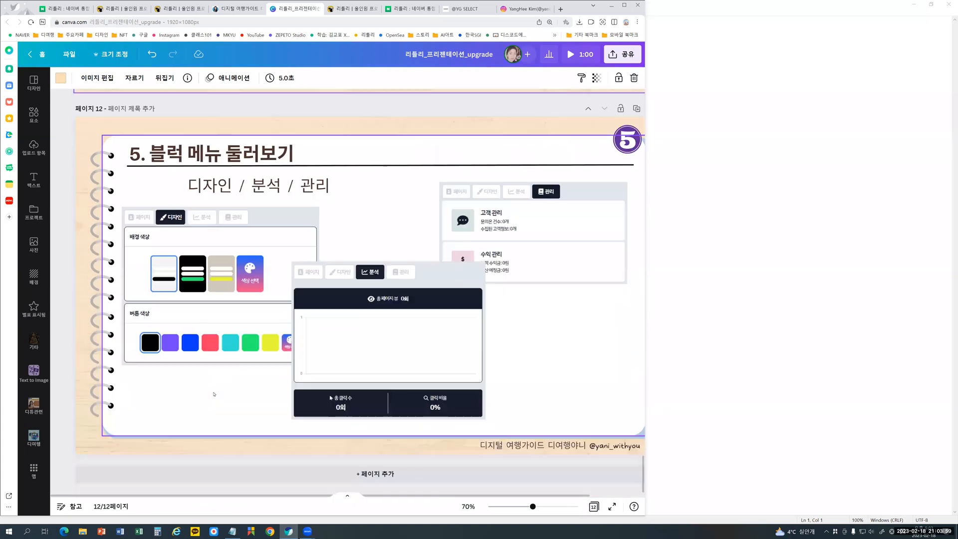
click(69, 453)
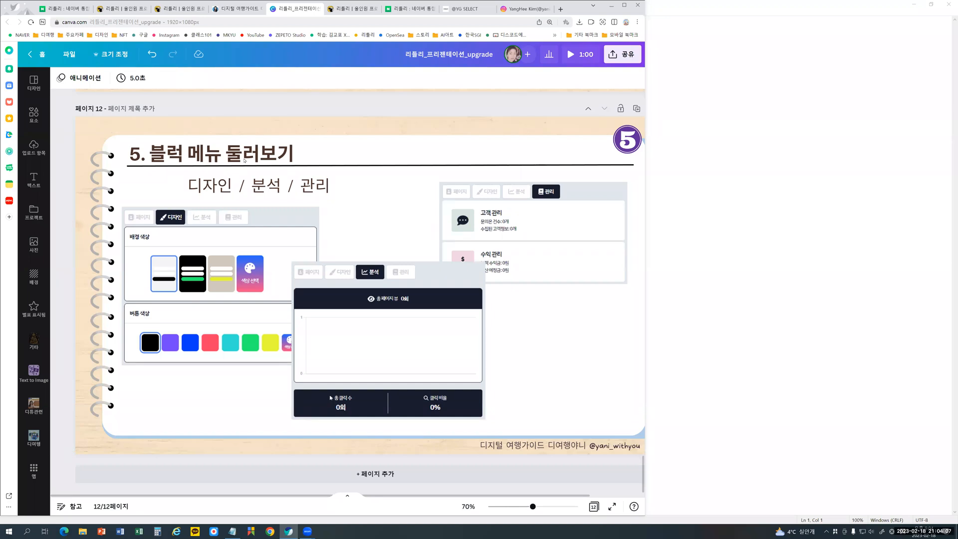
- Return to the littly page editor, narrow its window to inspect the stacked layout and preview, and collapse the open text block
click(367, 10)
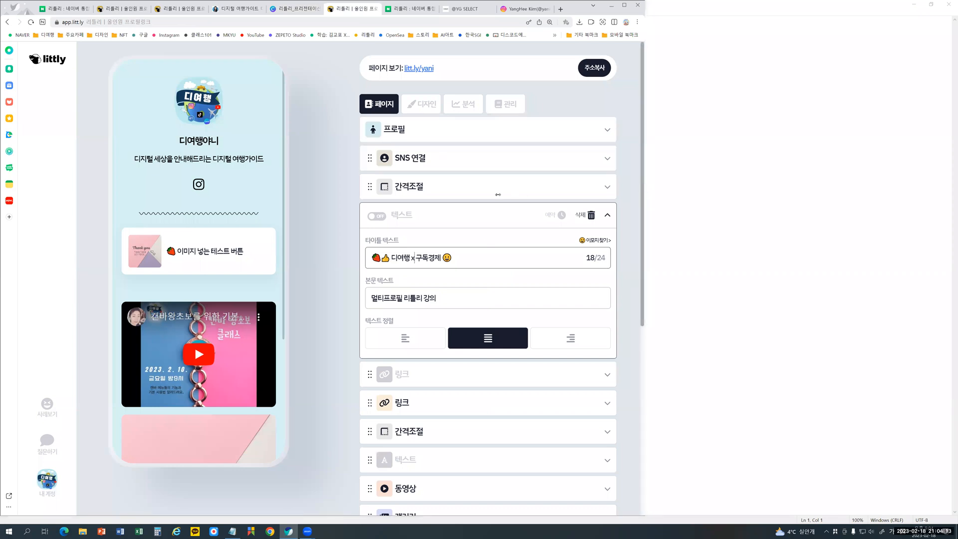
drag(498, 194, 422, 193)
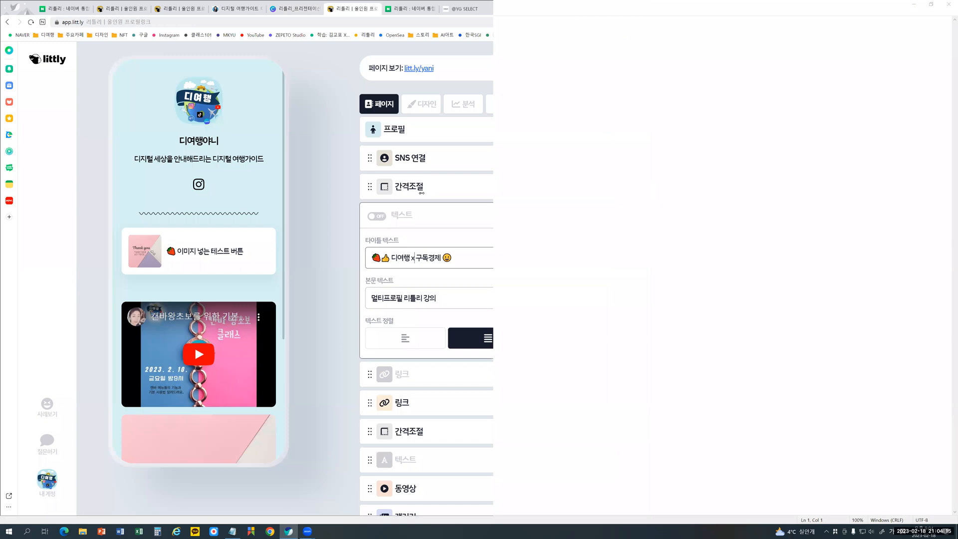
drag(330, 192, 340, 193)
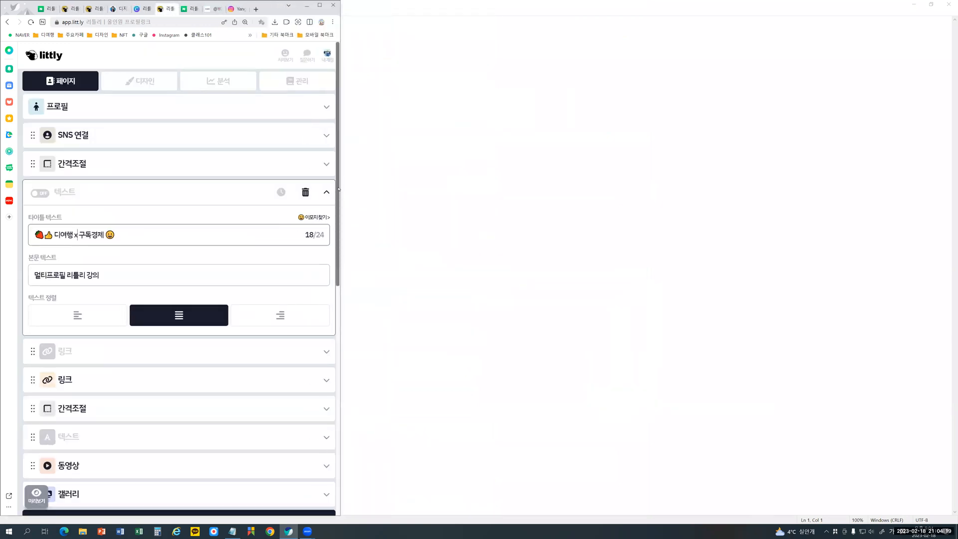
scroll(334, 274, down, 8)
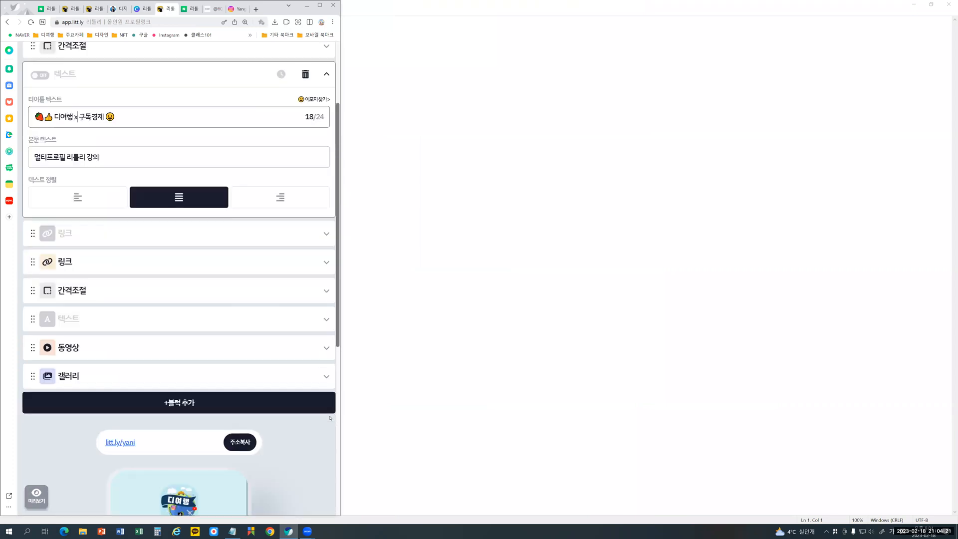
scroll(330, 443, down, 1)
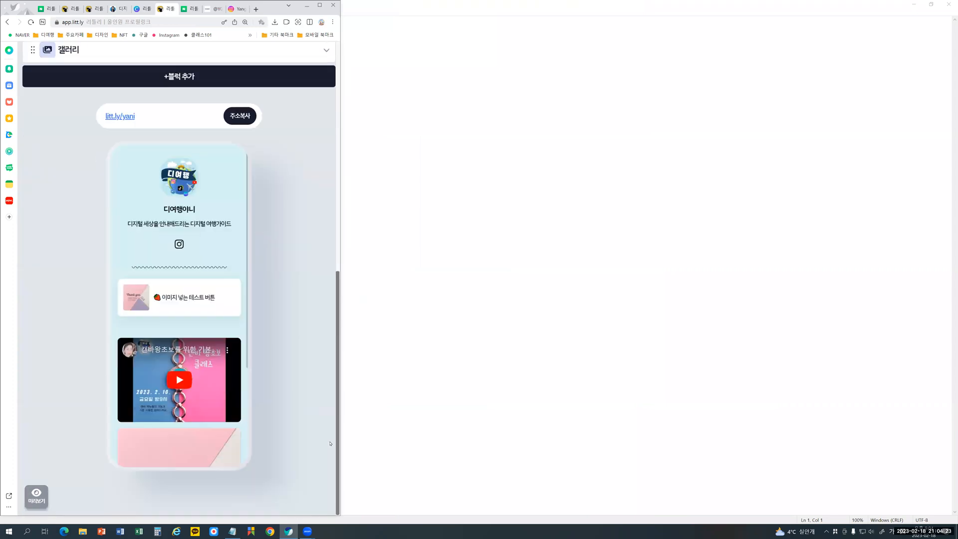
drag(332, 415, 358, 233)
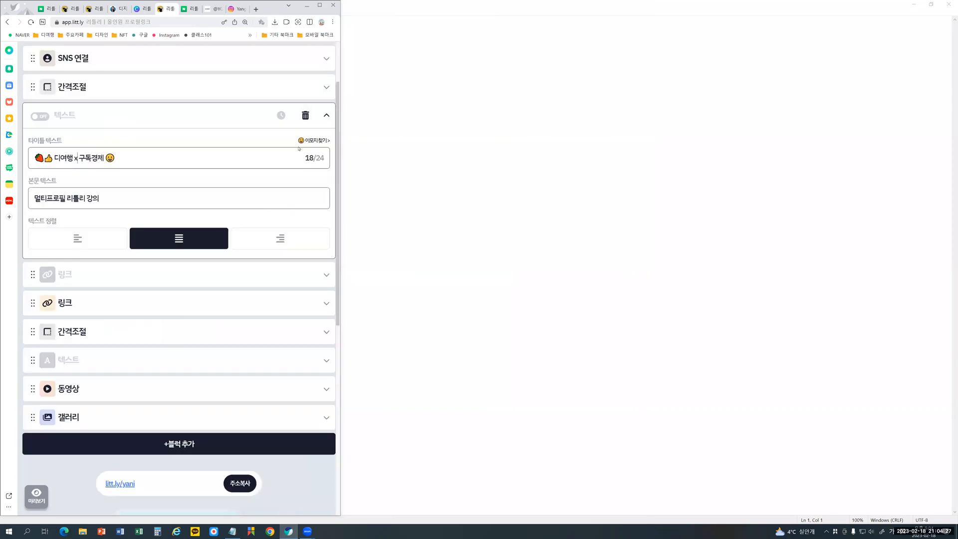
click(322, 115)
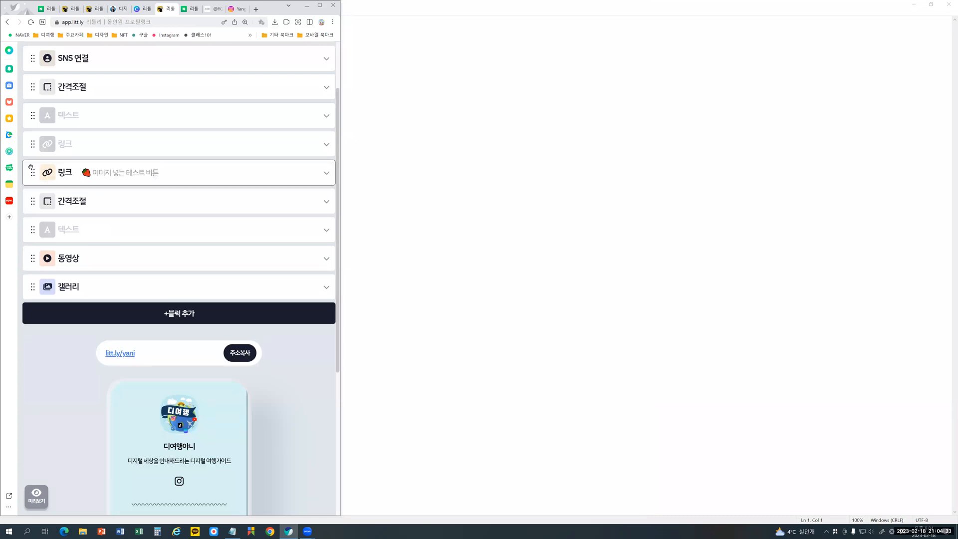
- Move the 이미지 넣는 테스트 버튼 link block directly below 프로필 and check its position in the preview
mouse_move(31, 137)
mouse_down()
mouse_move(31, 110)
mouse_move(31, 130)
mouse_up()
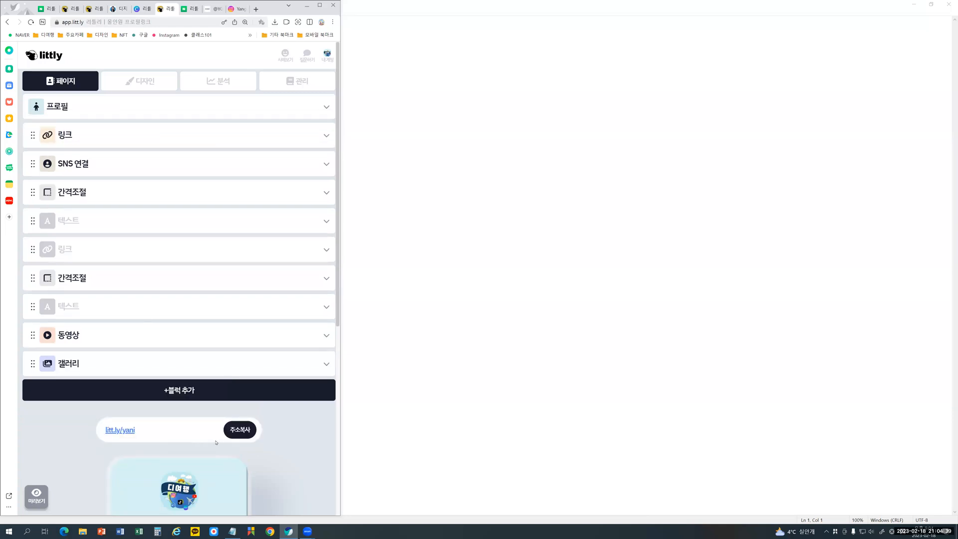
scroll(200, 401, down, 4)
scroll(174, 359, down, 1)
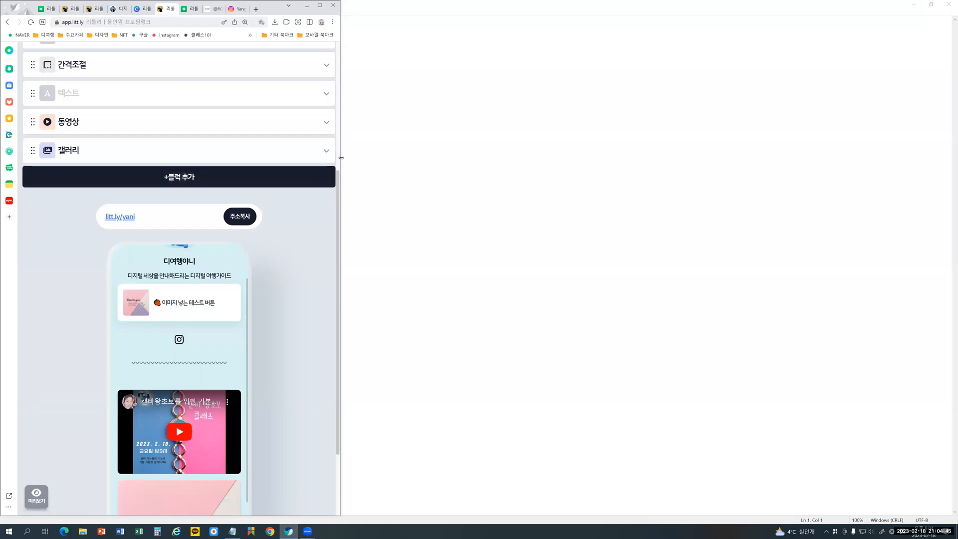
- Widen the window, move the 이미지 넣는 테스트 버튼 link block down above 동영상, and put it back between the hidden link and 간격조절
drag(341, 158, 688, 201)
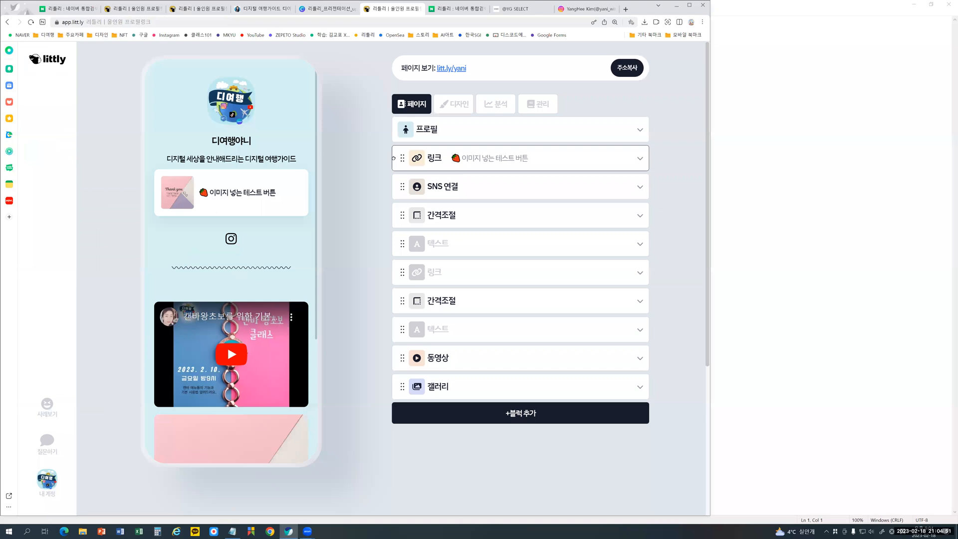
mouse_move(363, 255)
mouse_down()
mouse_move(368, 243)
mouse_move(402, 322)
mouse_up()
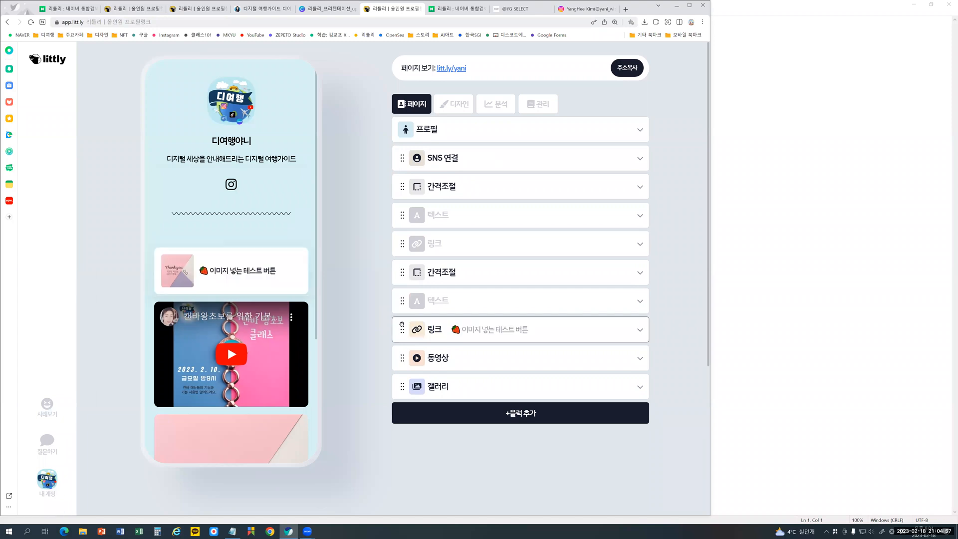
drag(401, 327, 399, 269)
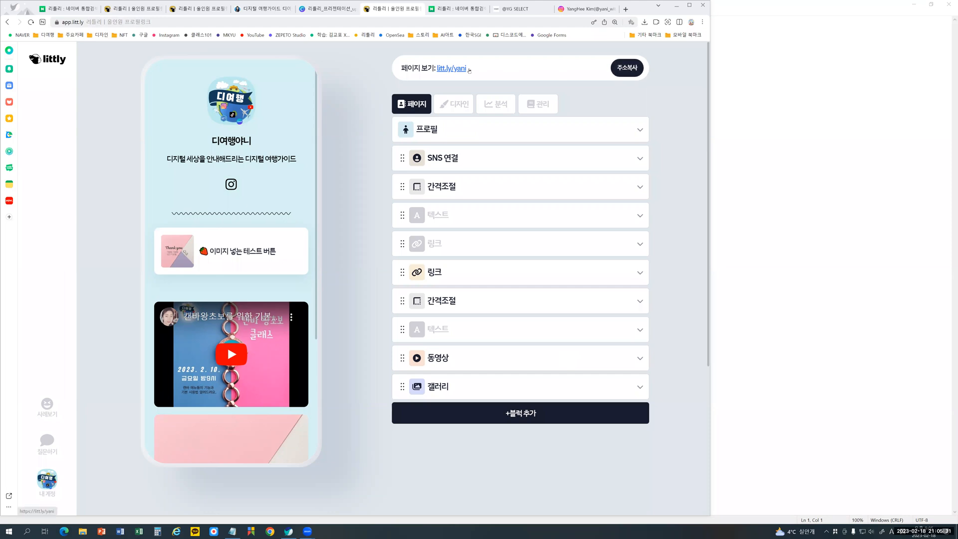
- Switch to the Instagram profile, view its 프로필 편집 page with the website and bio fields, and return to the profile
click(588, 9)
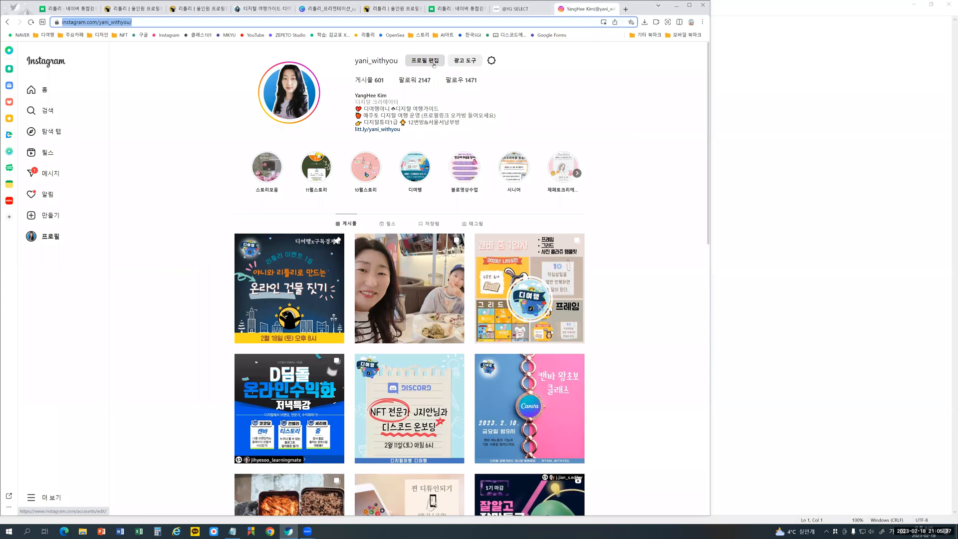
click(433, 60)
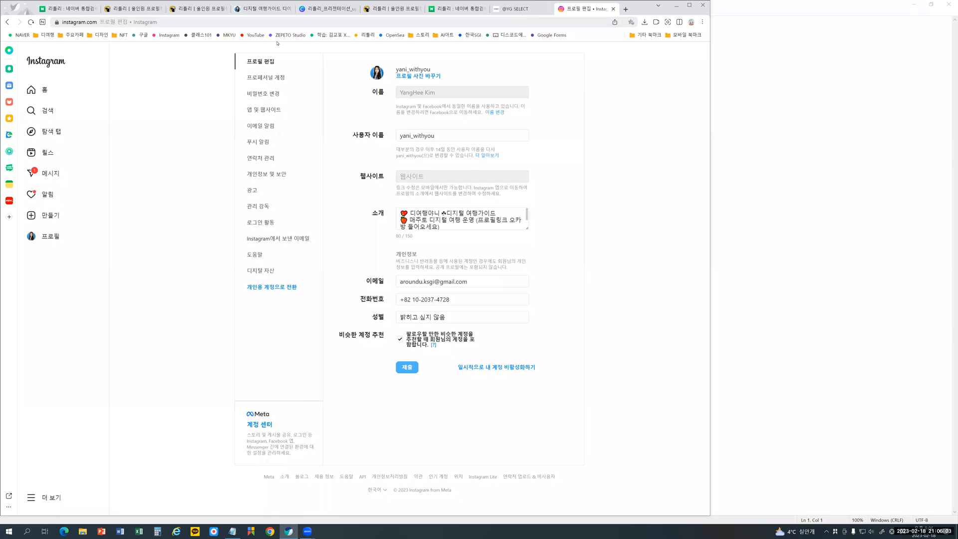
click(7, 22)
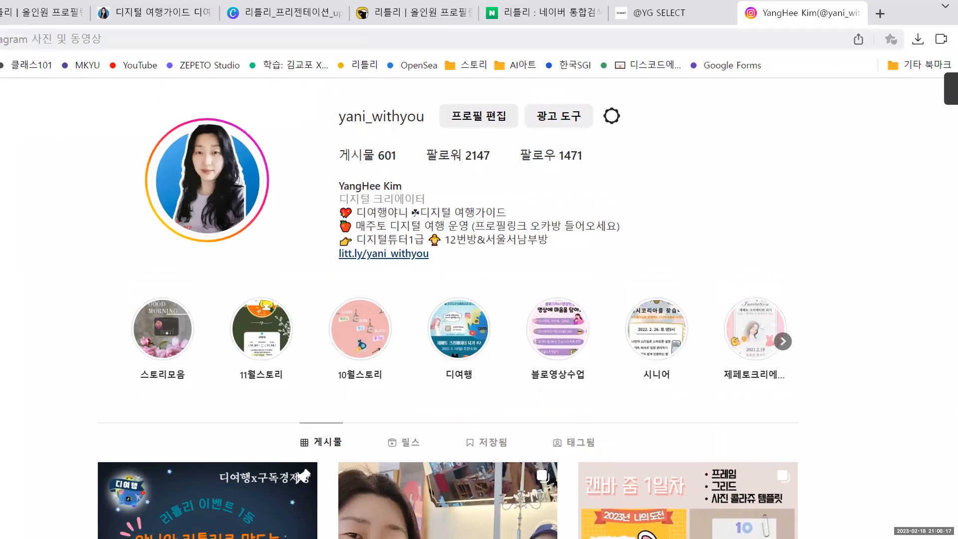
- Circle the username and the littly link on the enlarged Instagram profile, underline the link, and clear the marks
mouse_move(425, 100)
mouse_down()
mouse_move(318, 102)
mouse_move(324, 146)
mouse_move(379, 145)
mouse_move(428, 122)
mouse_move(385, 95)
mouse_up()
mouse_move(425, 265)
mouse_down()
mouse_move(319, 267)
mouse_move(383, 239)
mouse_move(429, 246)
mouse_move(430, 271)
mouse_move(395, 275)
mouse_up()
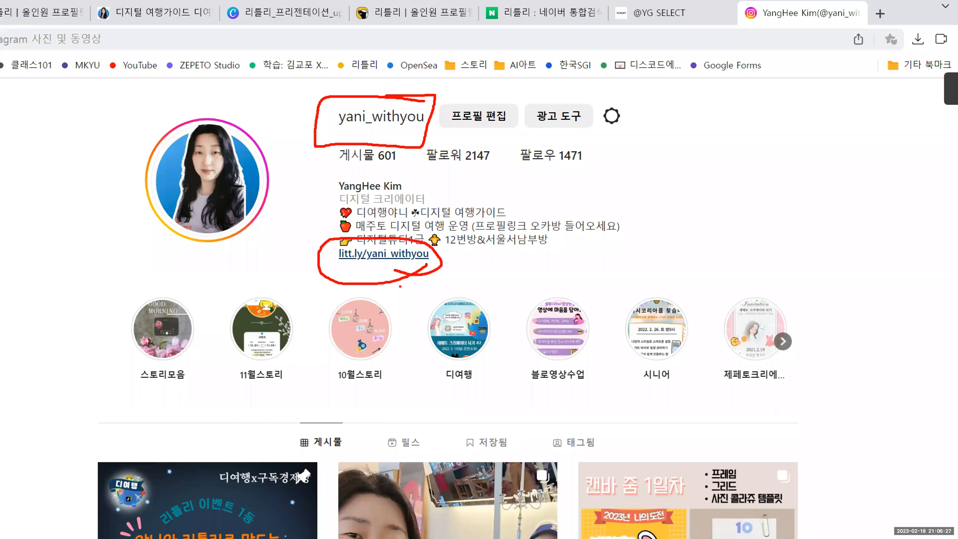
drag(335, 269, 428, 265)
key(Escape)
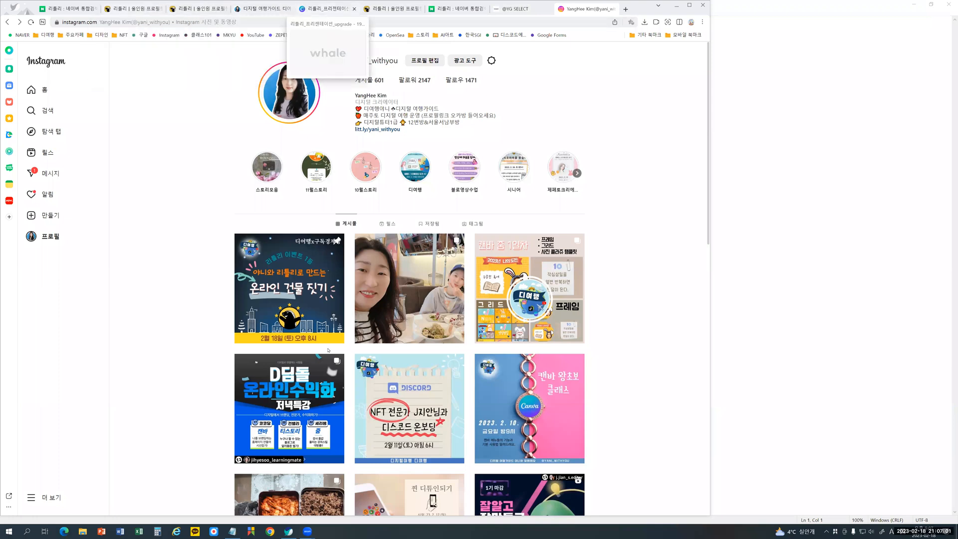
- Switch back to the Canva presentation and examine the 야니의 리틀리 활용법 slides on pages 8 and 9
click(326, 8)
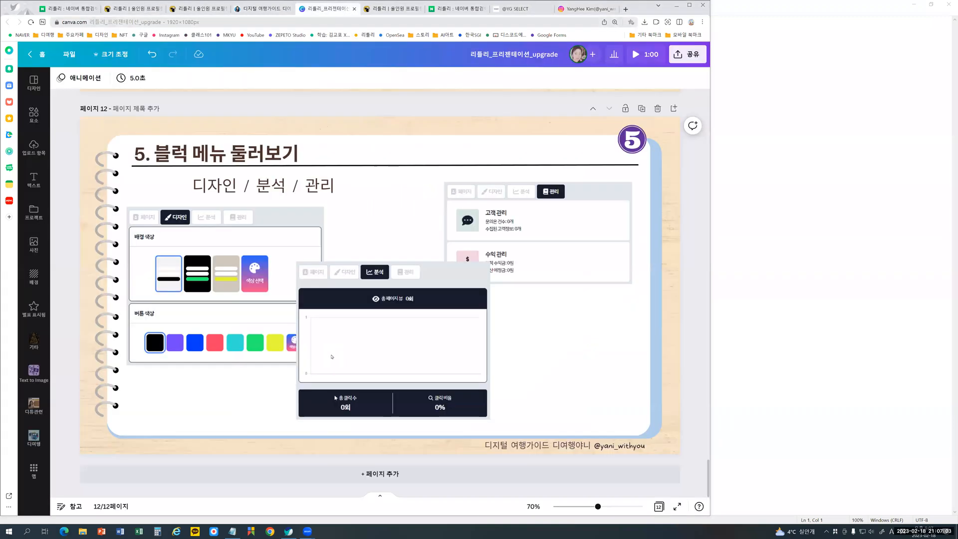
scroll(331, 357, up, 20)
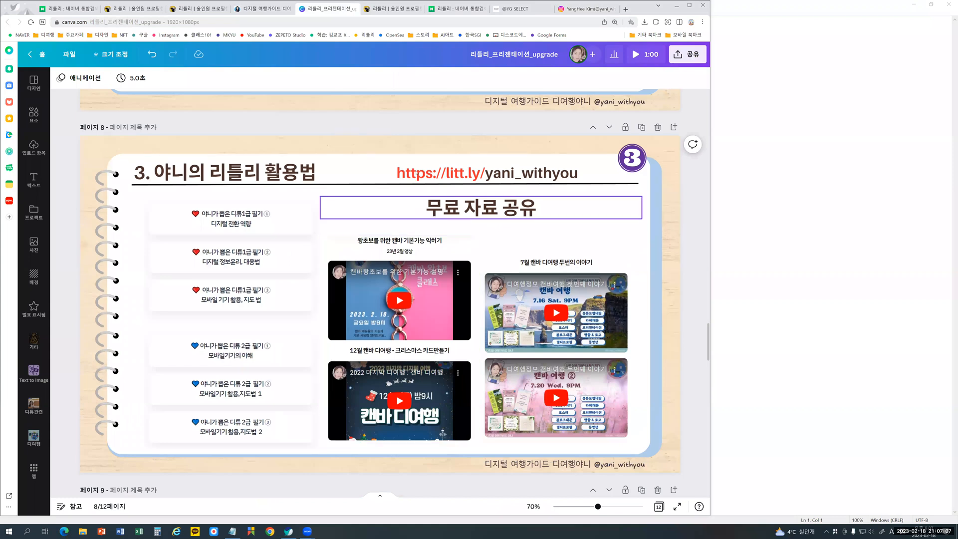
scroll(386, 288, down, 5)
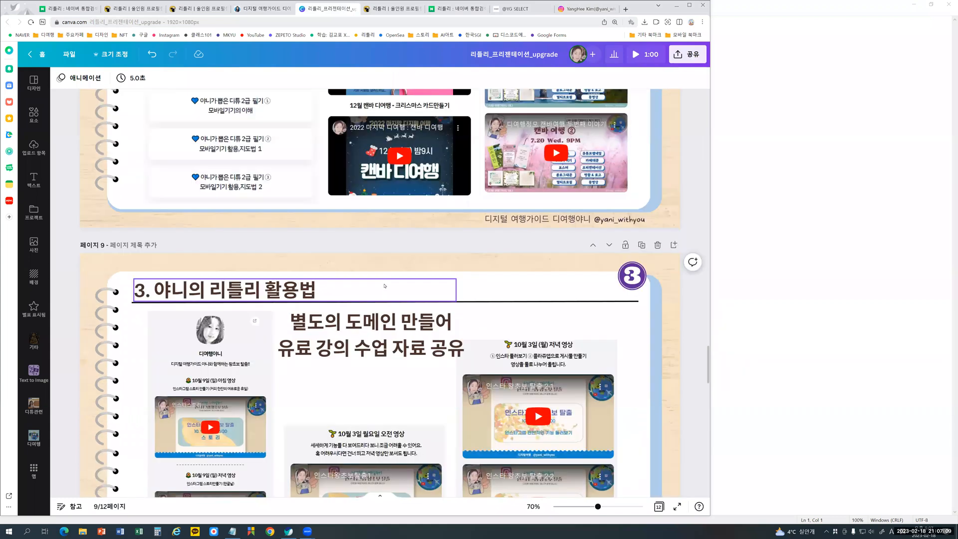
scroll(384, 286, down, 3)
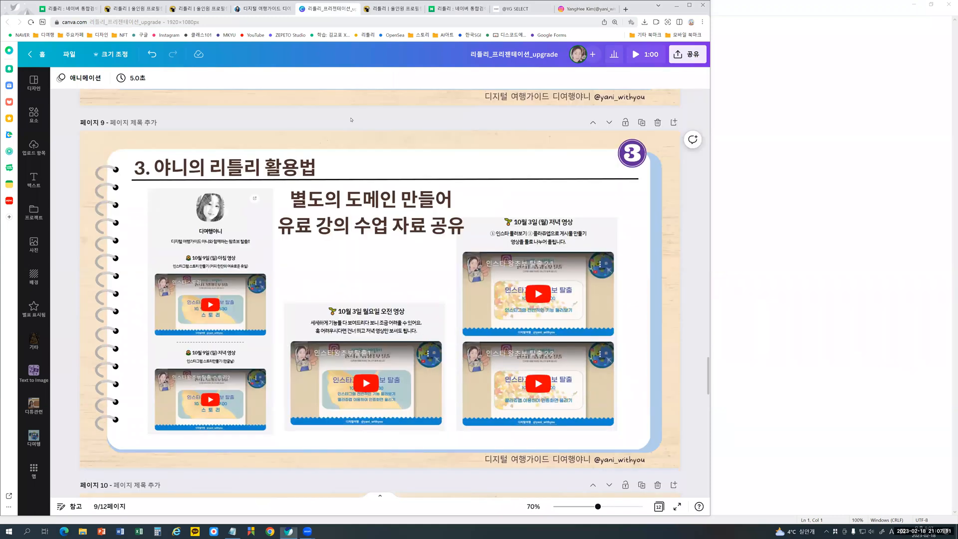